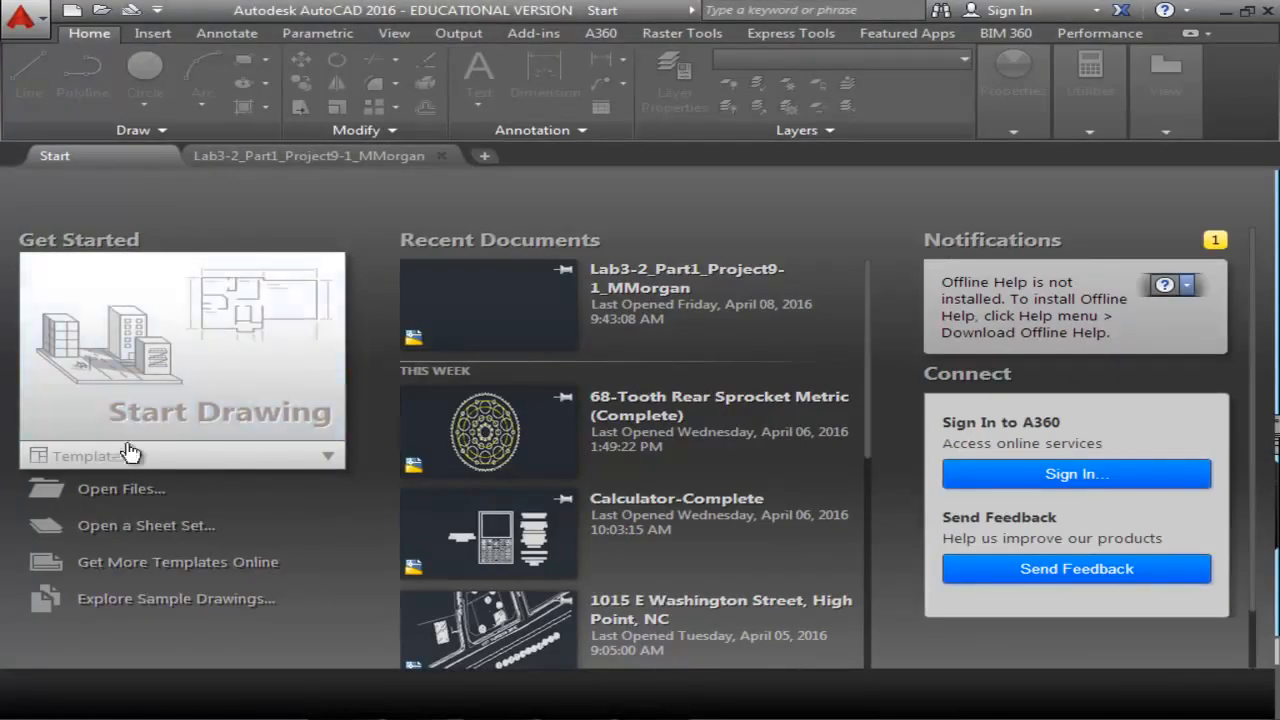
- Create a new drawing from the acadiso.dwt template
click(199, 462)
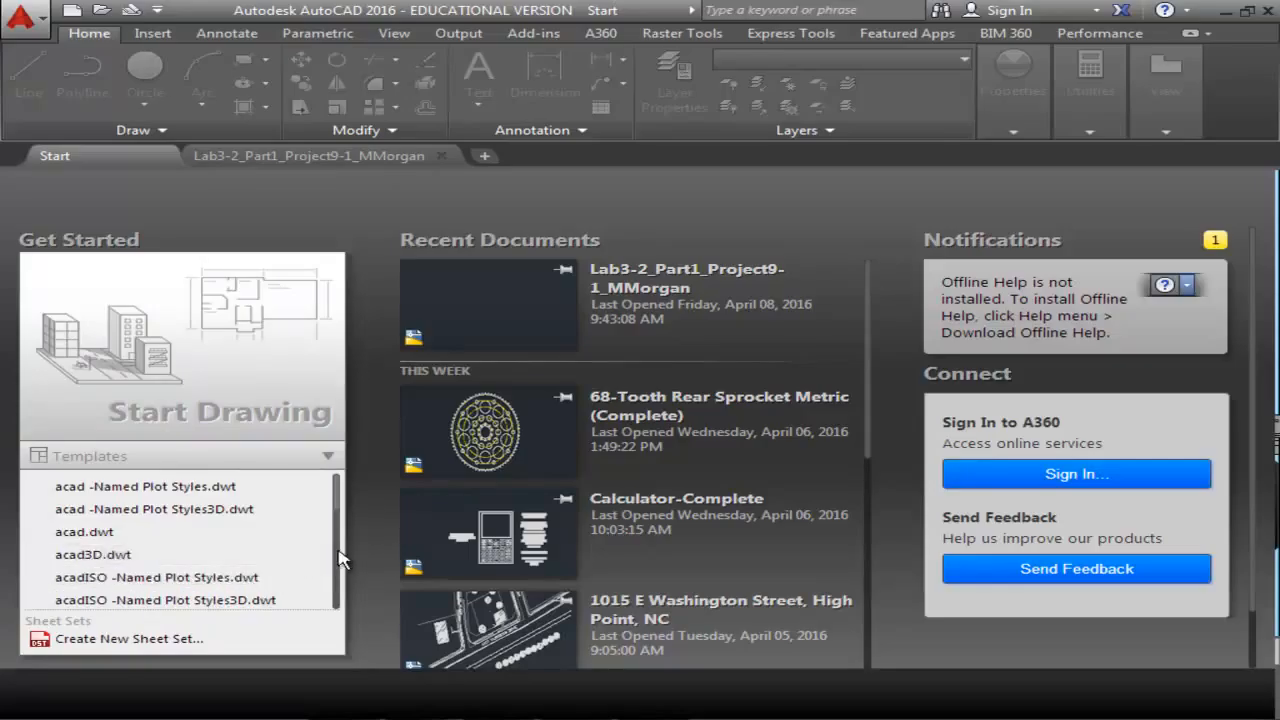
scroll(336, 560, down, 4)
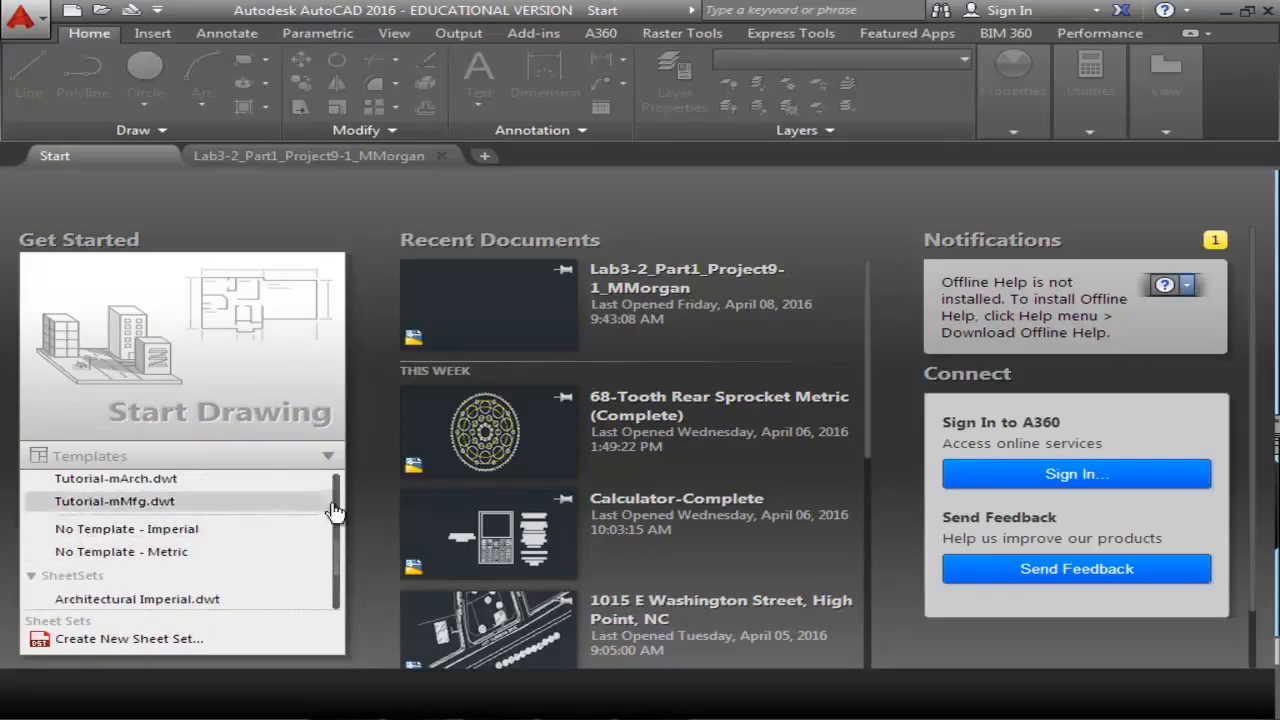
scroll(338, 517, up, 3)
scroll(338, 517, up, 1)
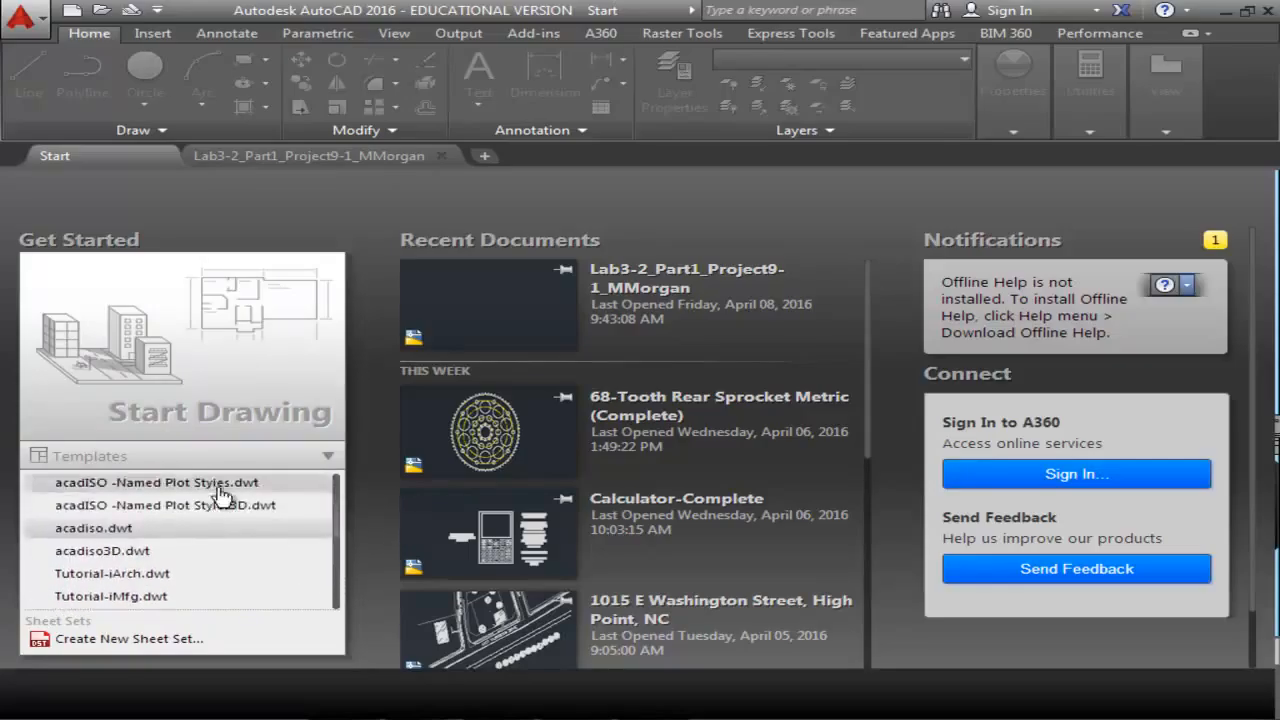
click(93, 530)
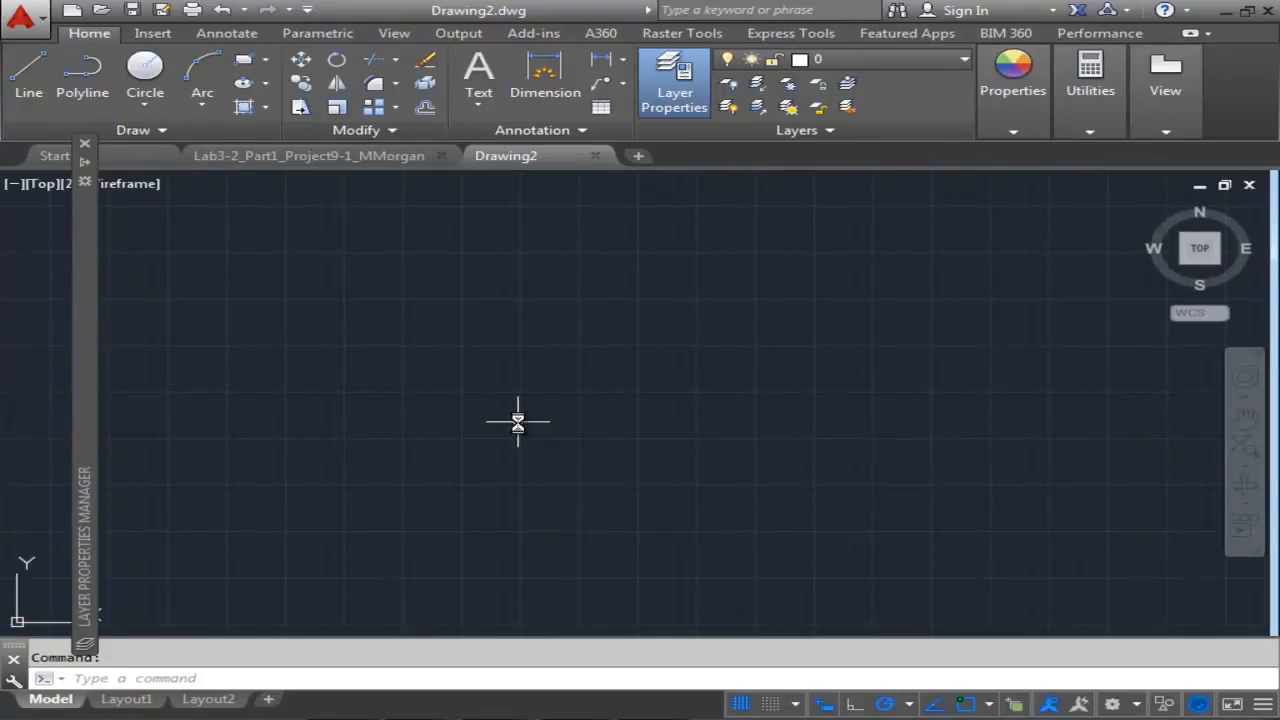
- Switch to the open Lab3-2 Part1 Project9-1 drawing and close its Layer Properties Manager
click(347, 158)
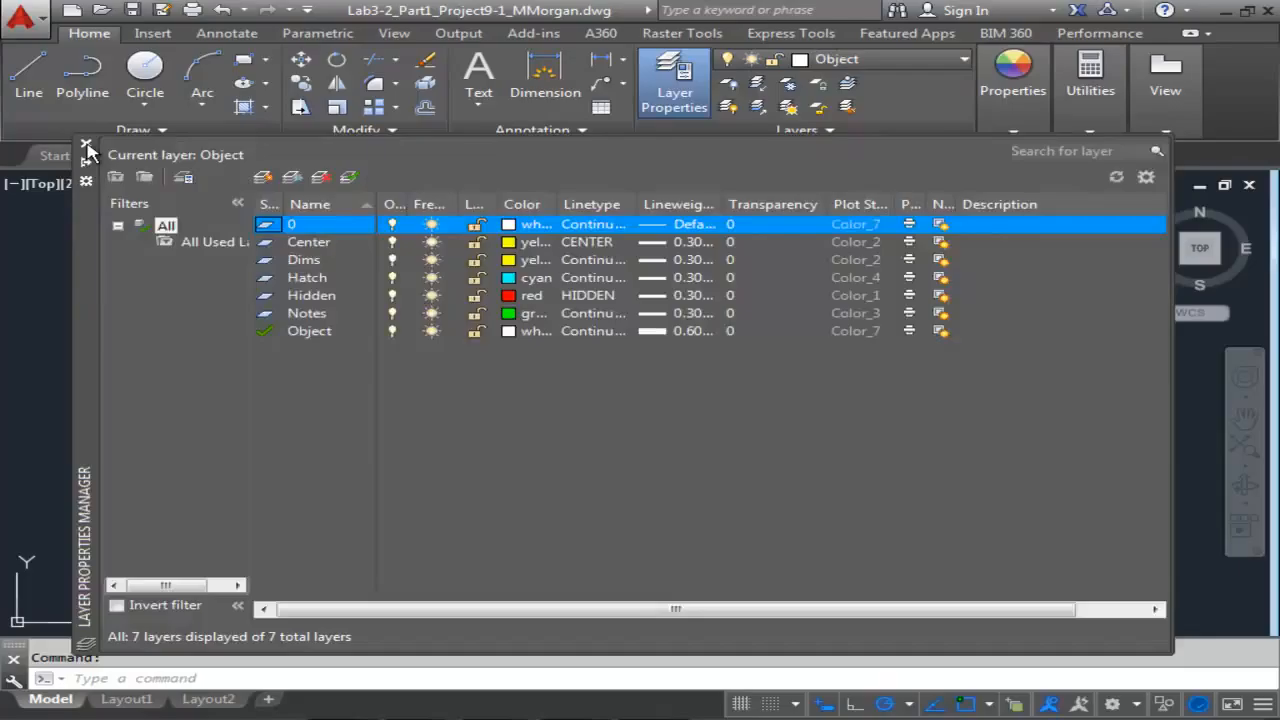
click(85, 143)
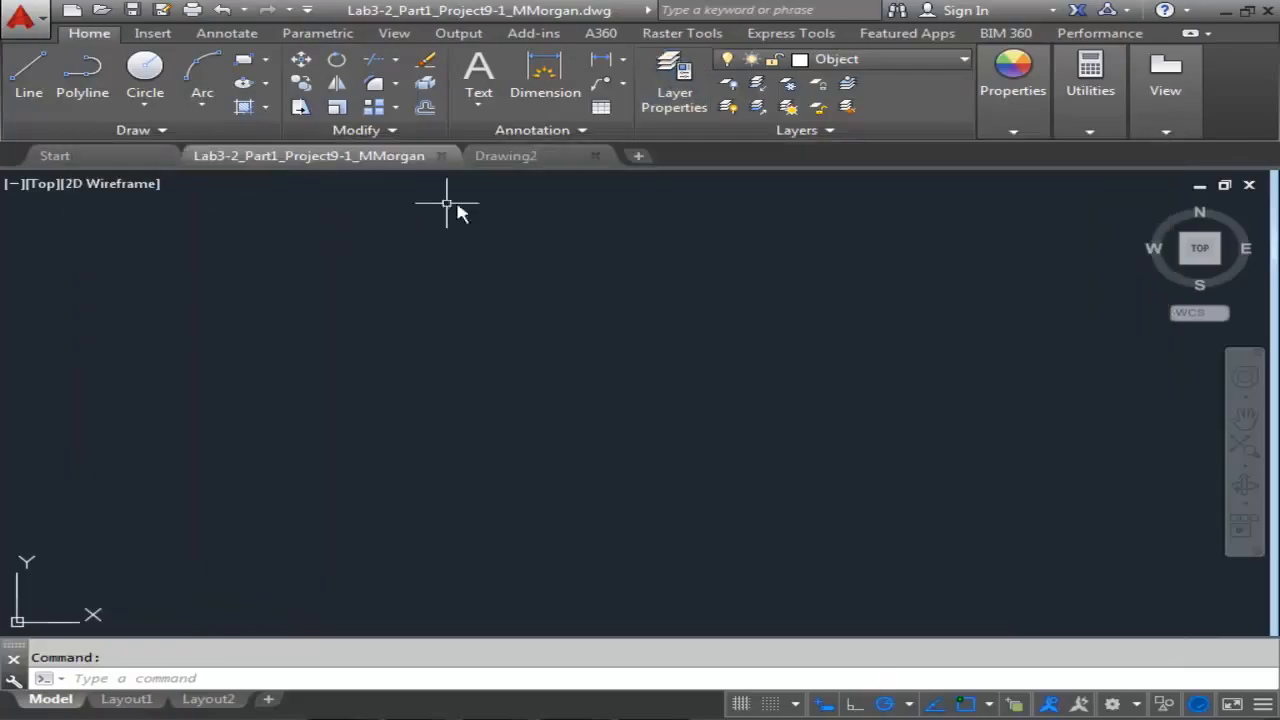
- Erase all the geometry of the existing double-line profile at the origin
scroll(297, 321, down, 3)
scroll(294, 323, up, 4)
scroll(270, 310, down, 6)
middle_drag(260, 341, 343, 270)
scroll(295, 345, up, 2)
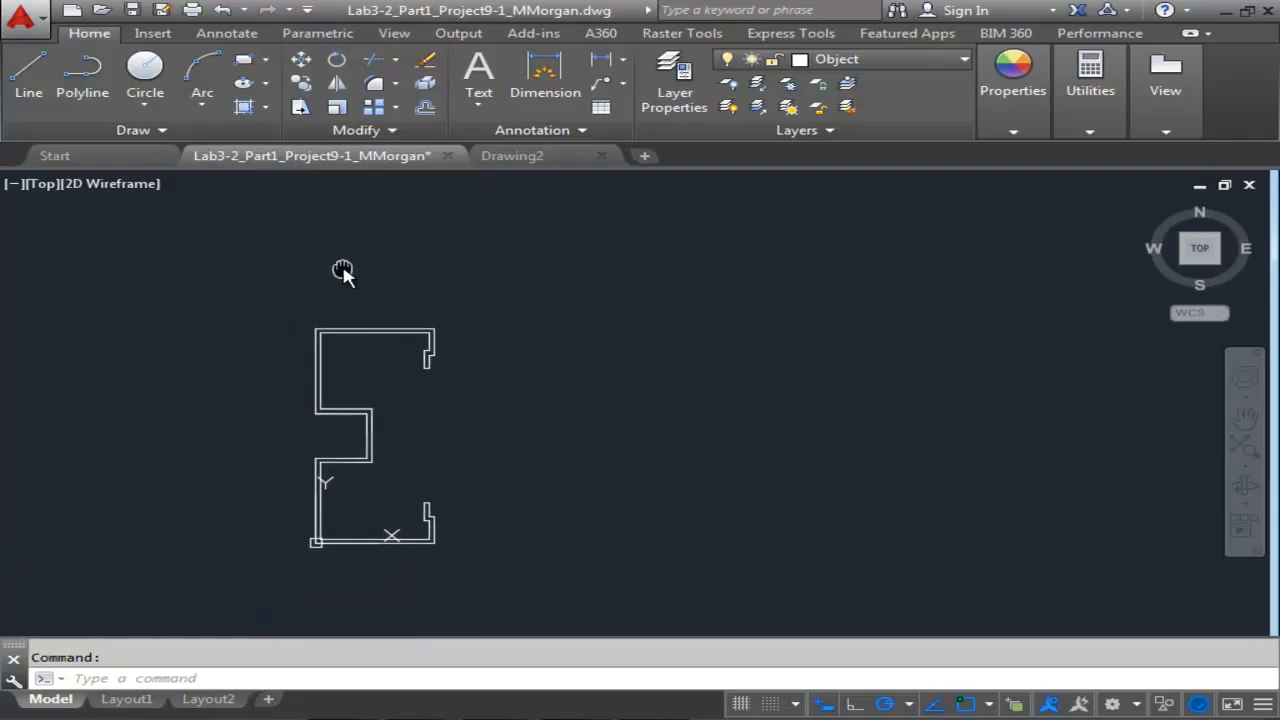
scroll(391, 403, up, 2)
middle_drag(391, 403, 426, 351)
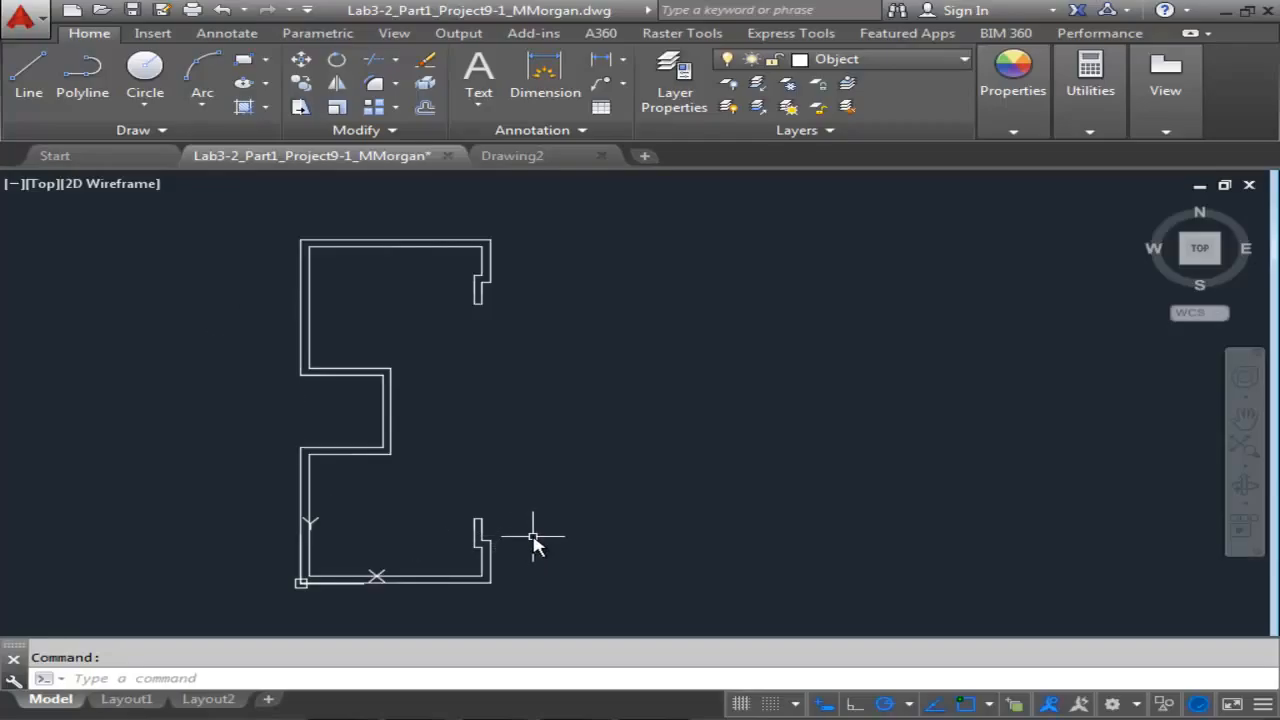
scroll(517, 506, down, 4)
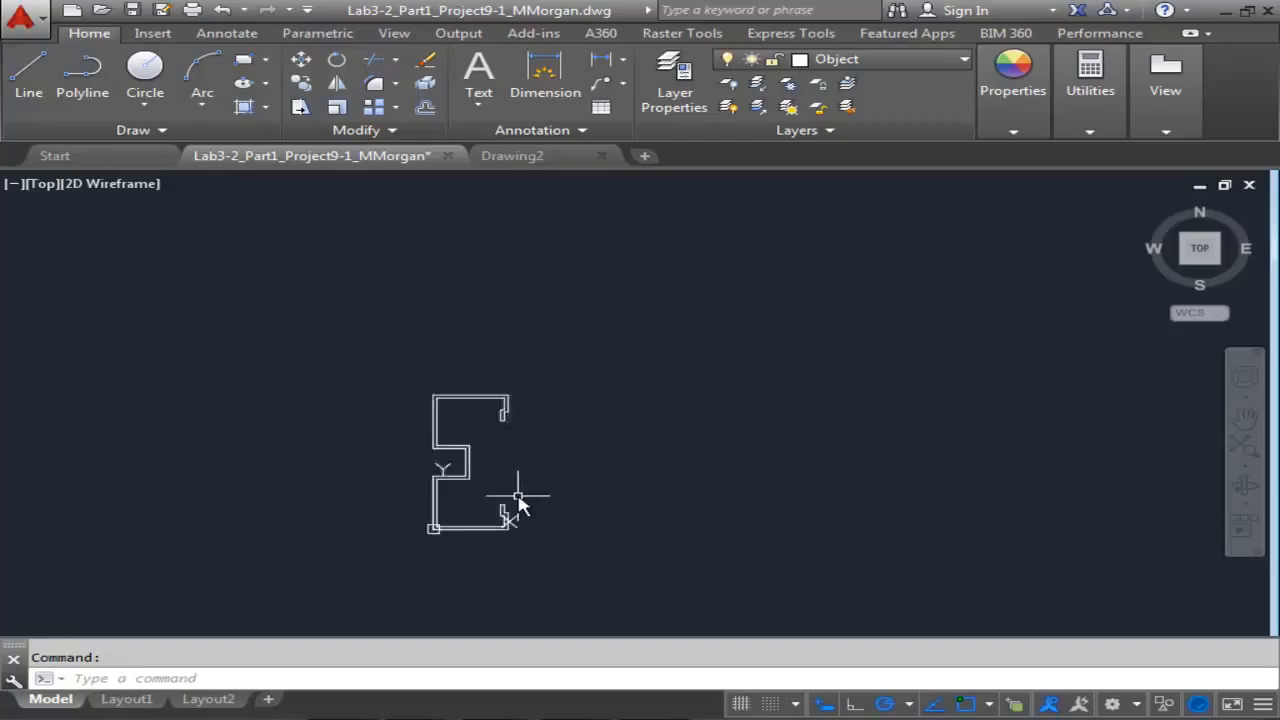
scroll(508, 487, up, 4)
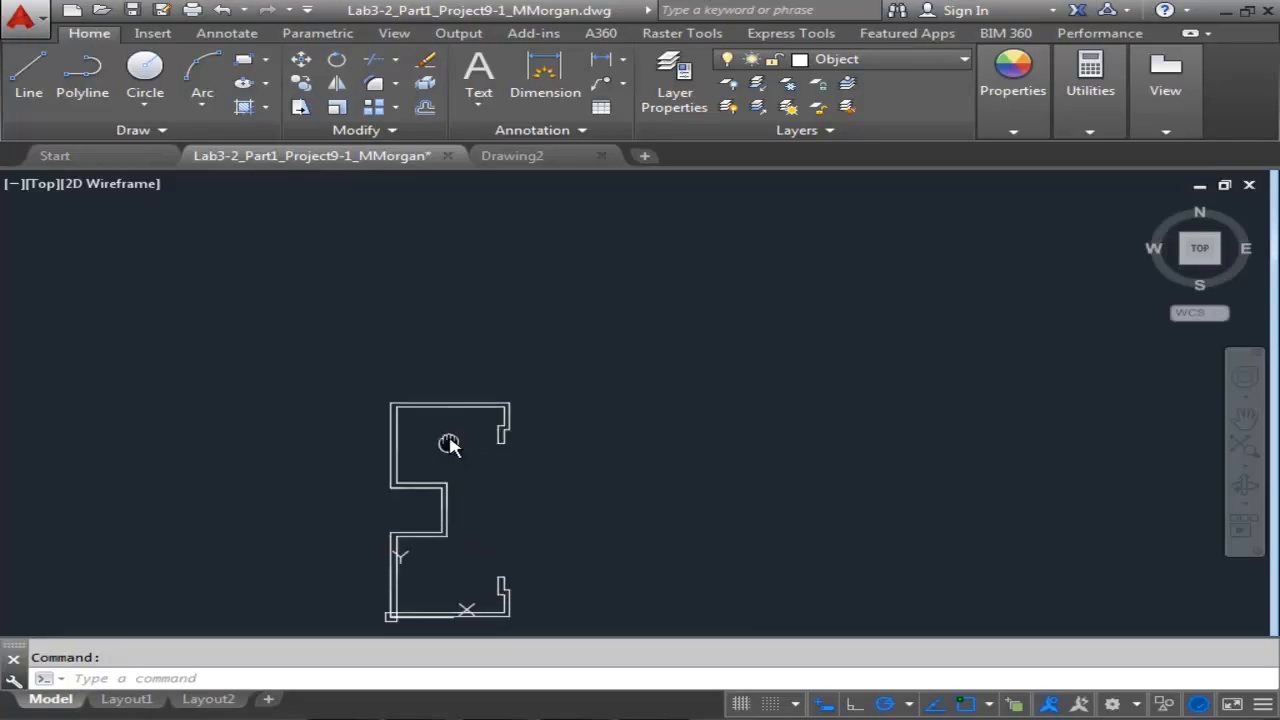
click(315, 313)
click(600, 625)
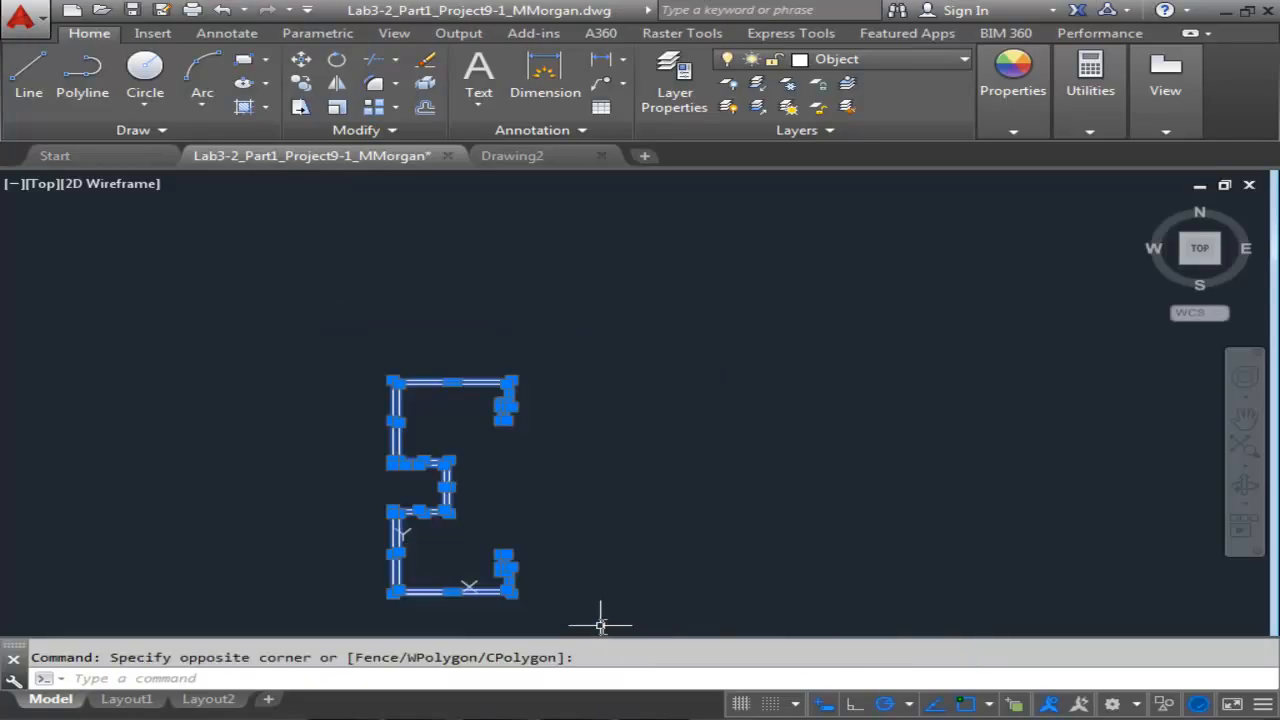
key(Delete)
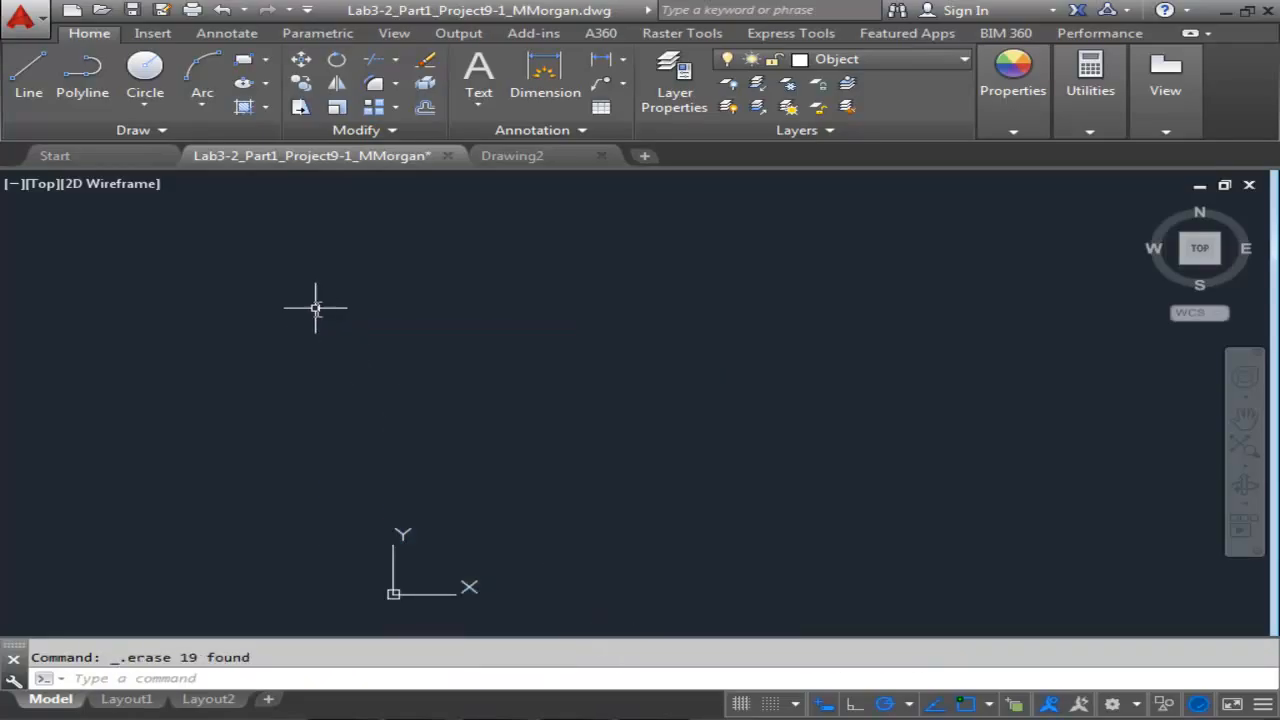
- Start a polyline at the origin, 0,0
mouse_move(340, 414)
middle_down()
mouse_move(359, 323)
mouse_move(443, 406)
mouse_move(403, 357)
mouse_move(380, 271)
middle_up()
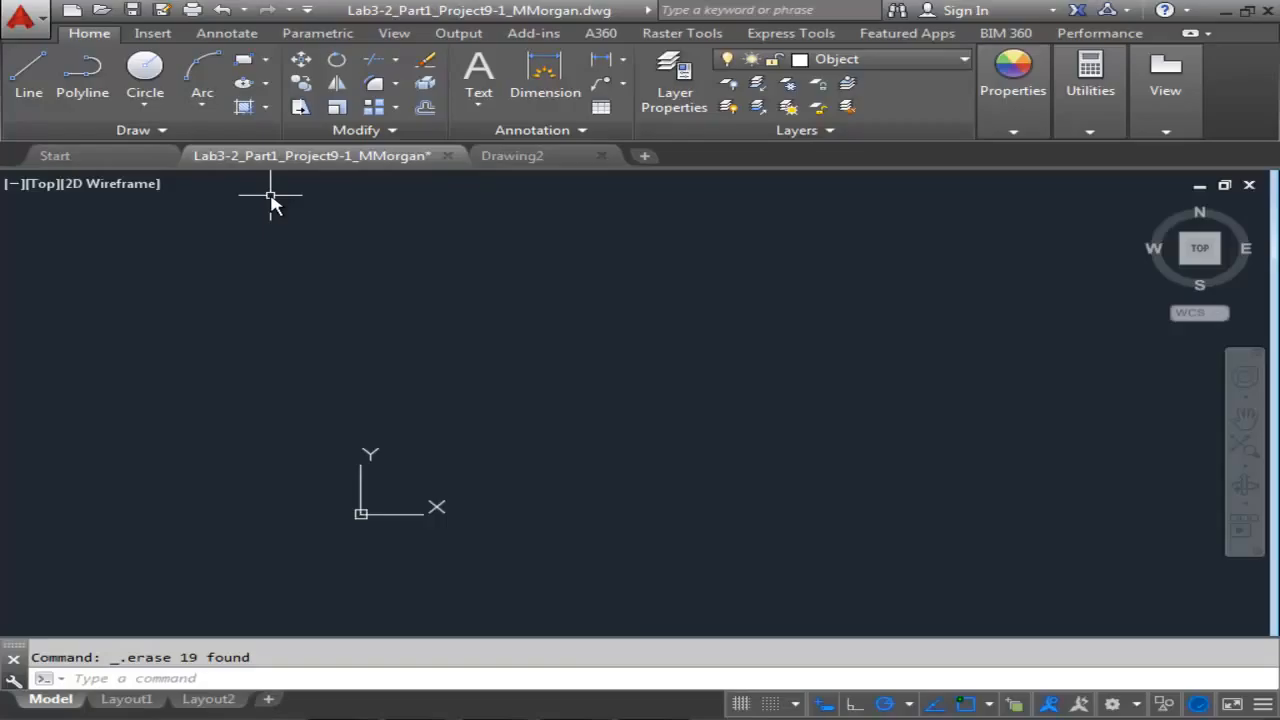
click(66, 92)
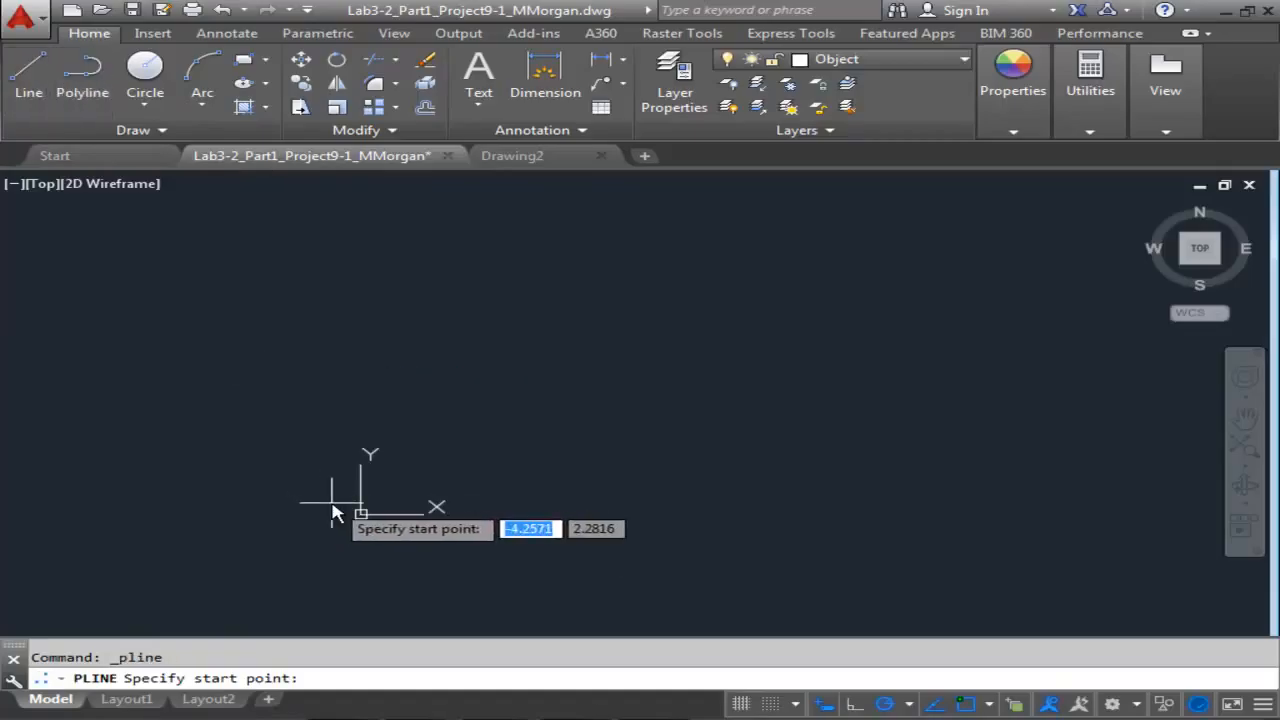
text(0,)
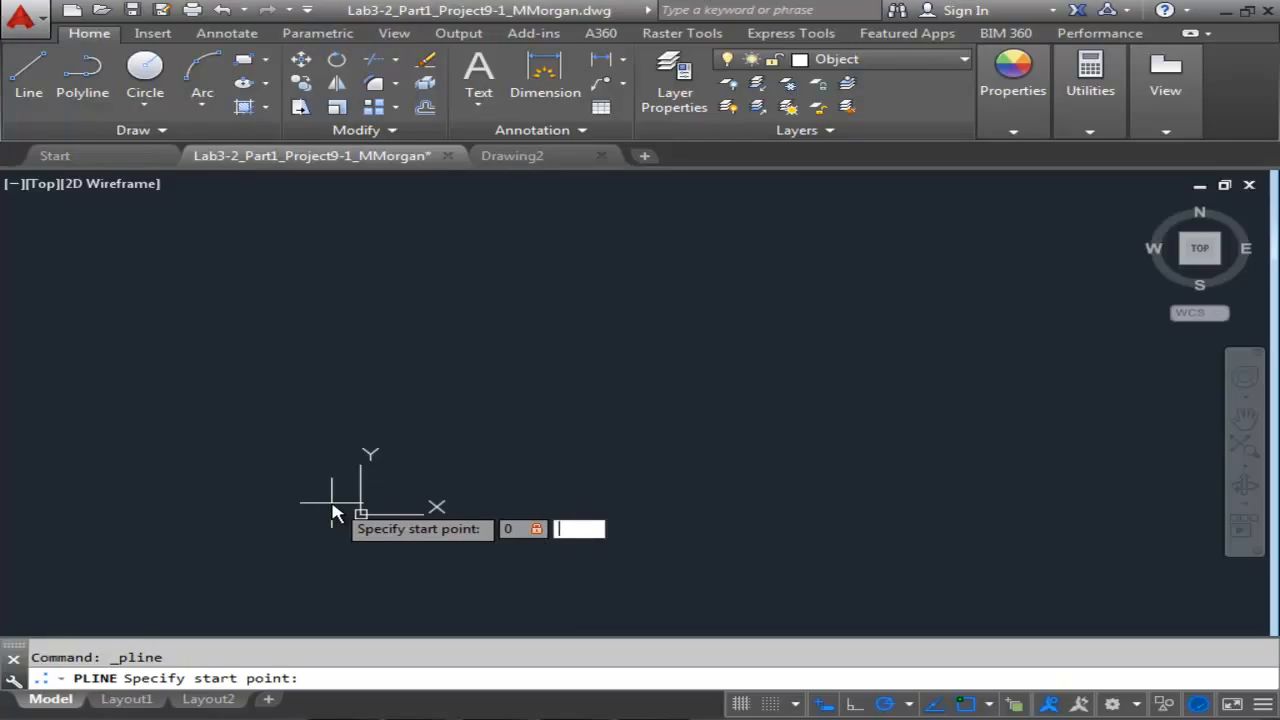
key(Return)
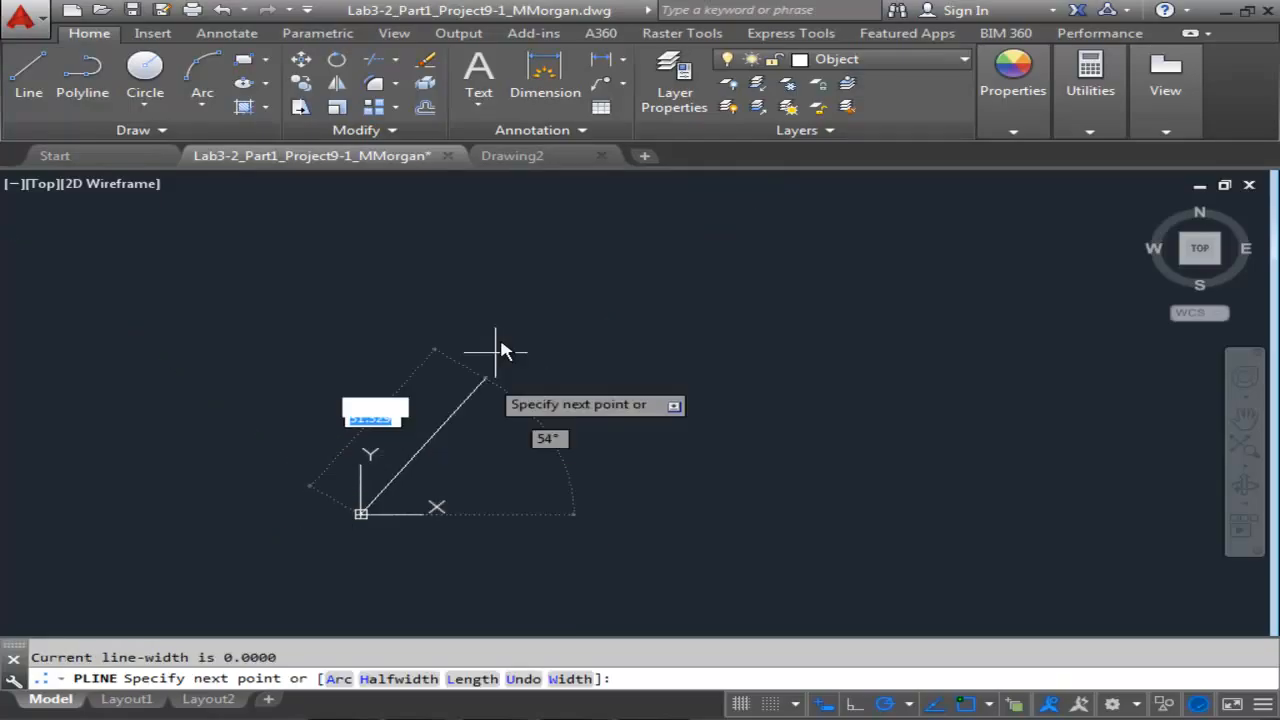
middle_drag(613, 439, 722, 409)
scroll(535, 435, up, 2)
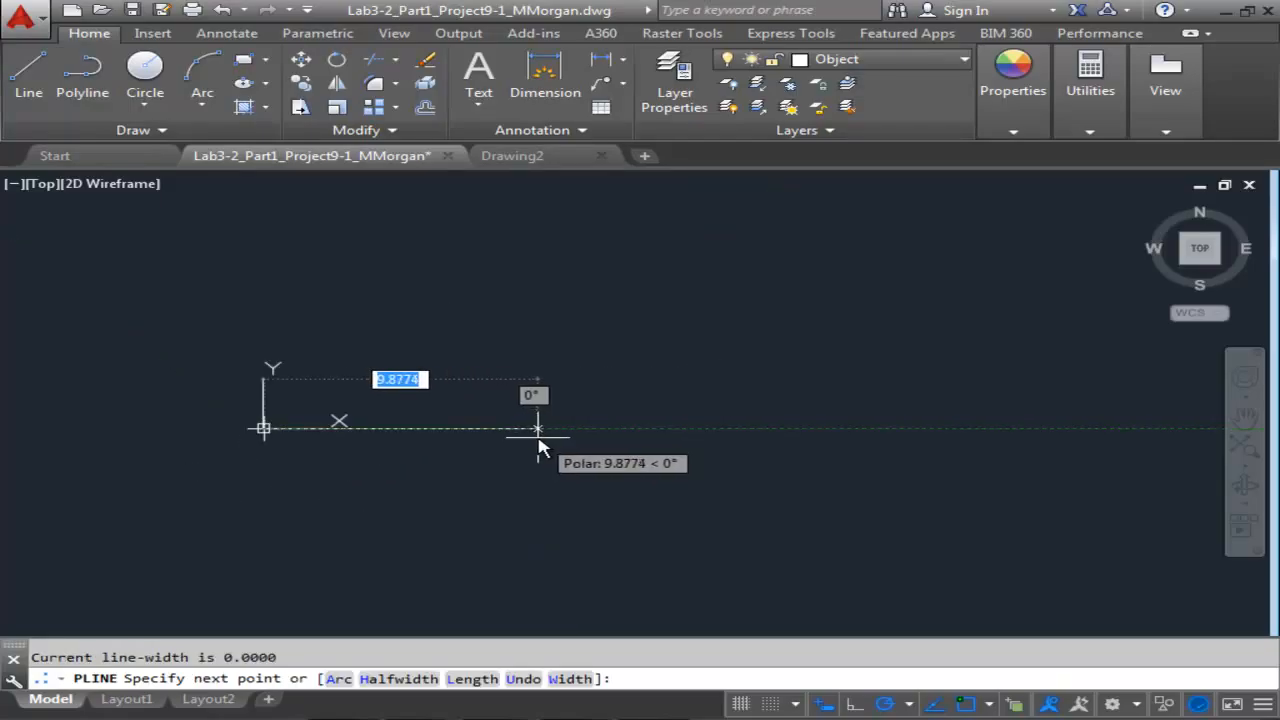
middle_drag(538, 433, 664, 461)
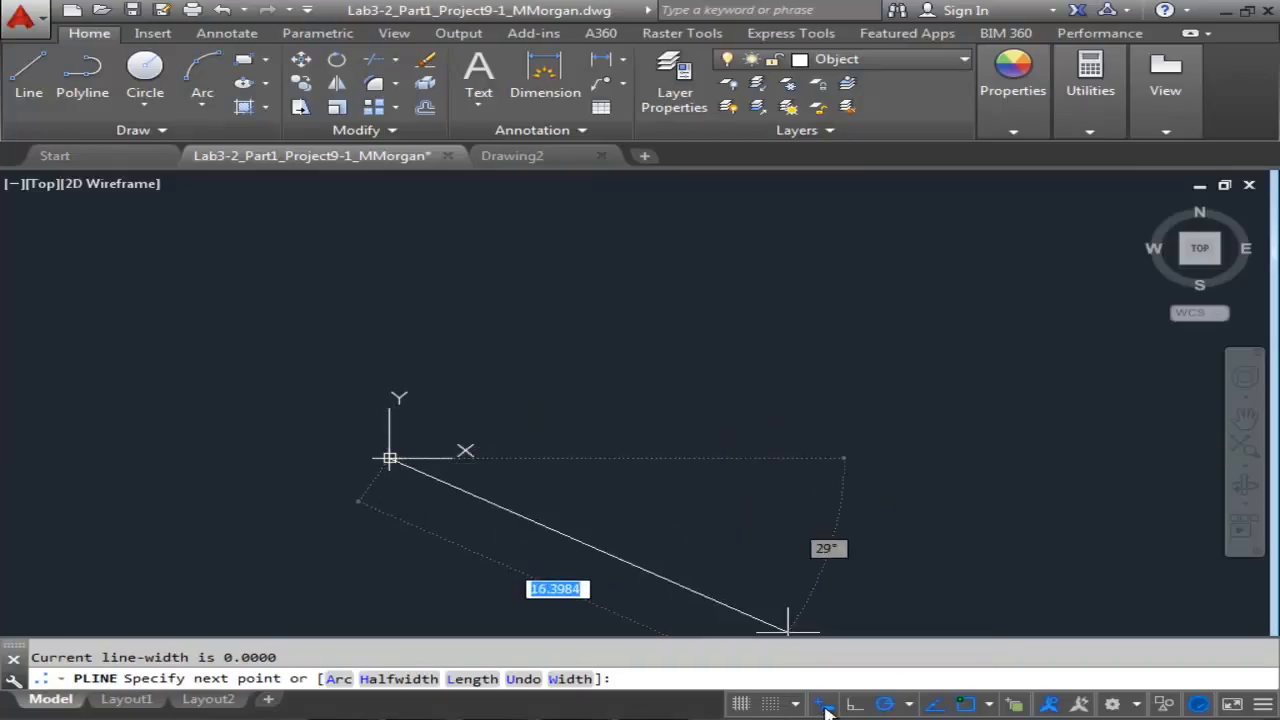
- Check the polar tracking angle options and the enabled object snap modes
click(910, 704)
click(918, 506)
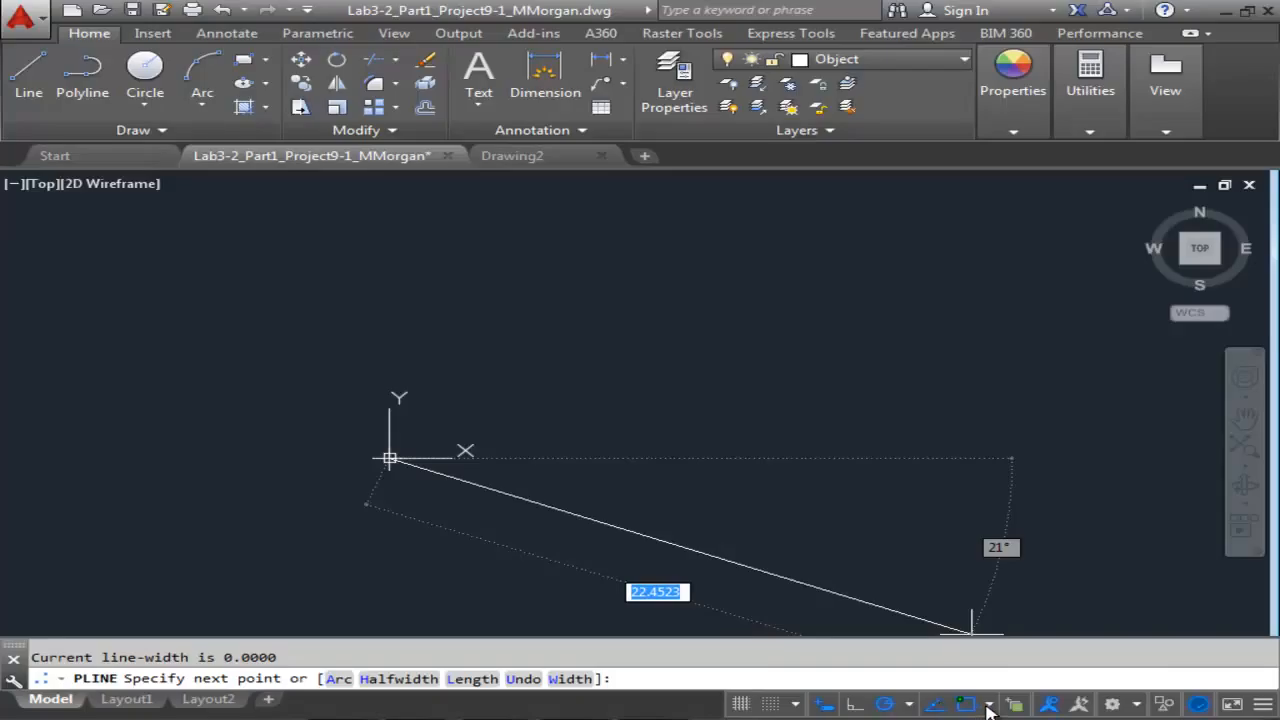
click(988, 706)
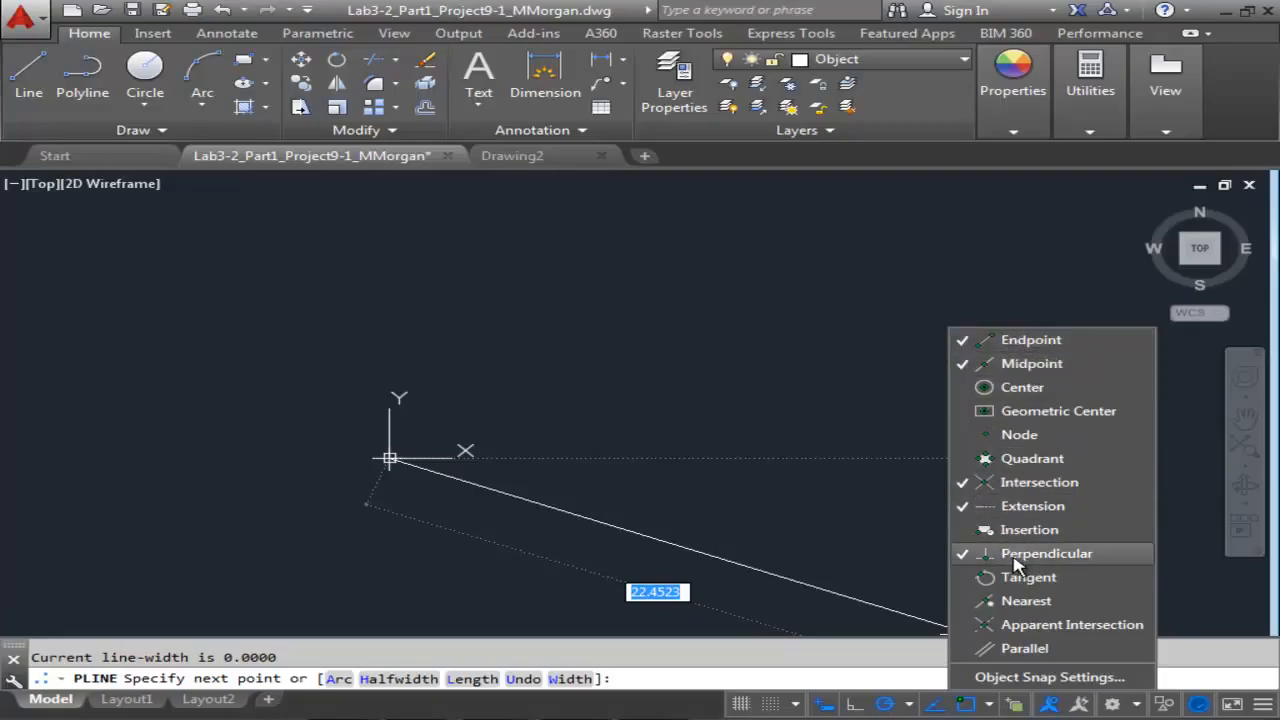
click(787, 695)
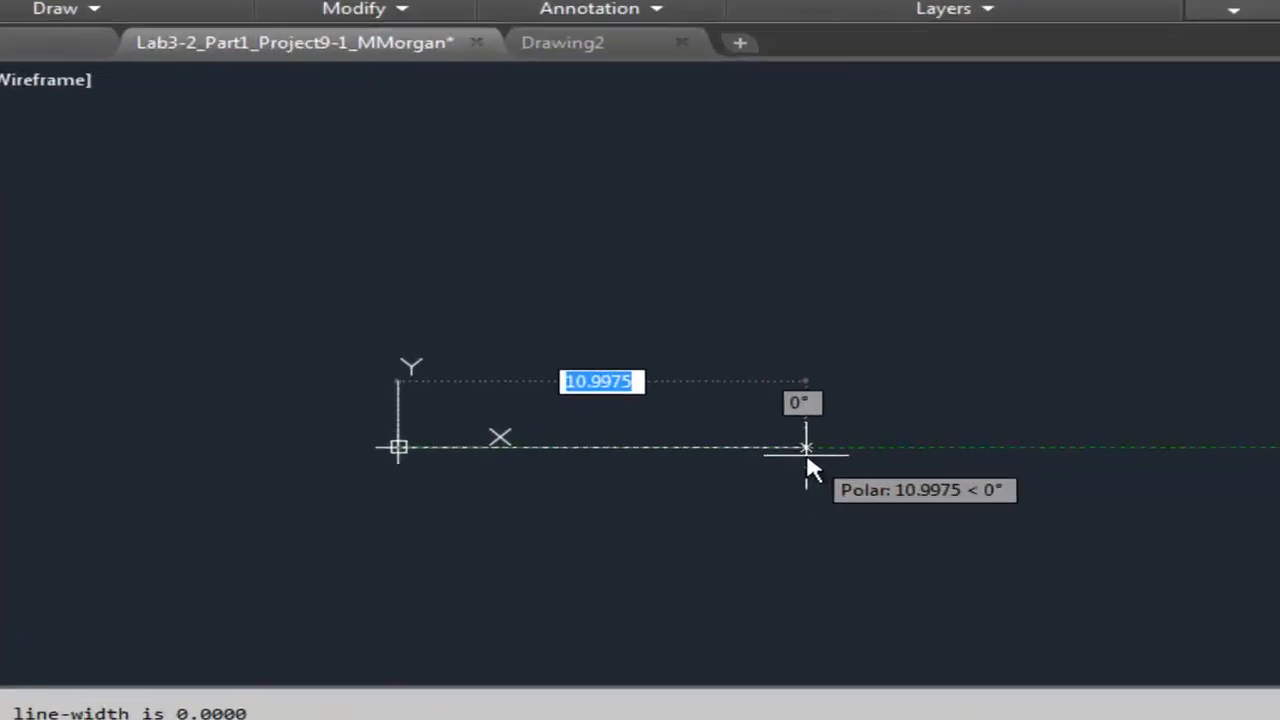
- Draw the first two polyline segments: 44.45 to the right along the X axis, then 12.7 straight up
text(44.45)
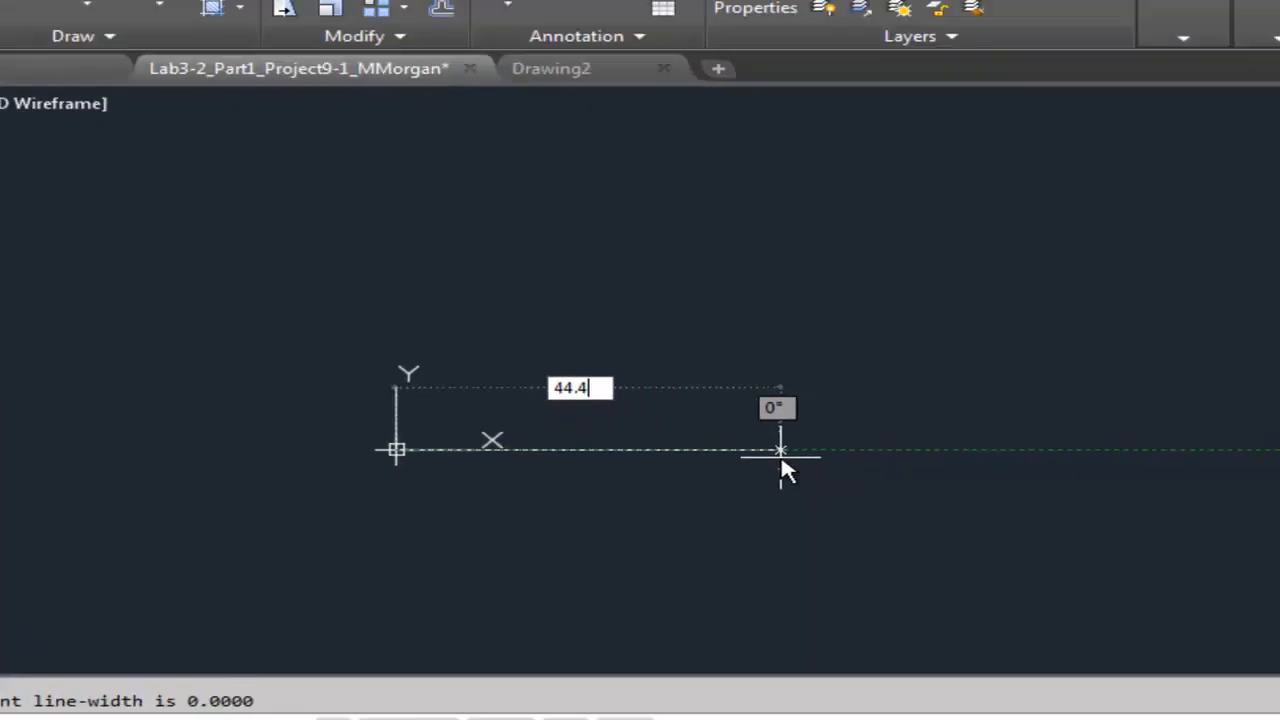
key(Return)
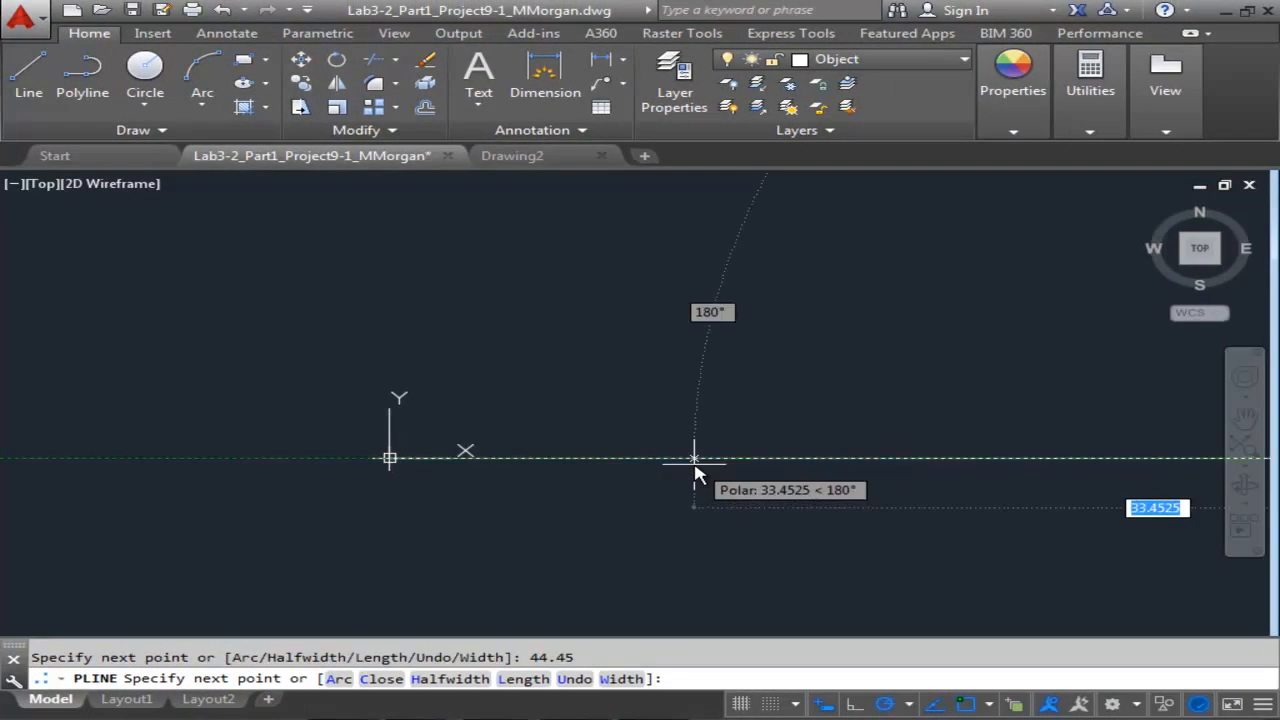
scroll(846, 337, down, 3)
scroll(766, 366, up, 3)
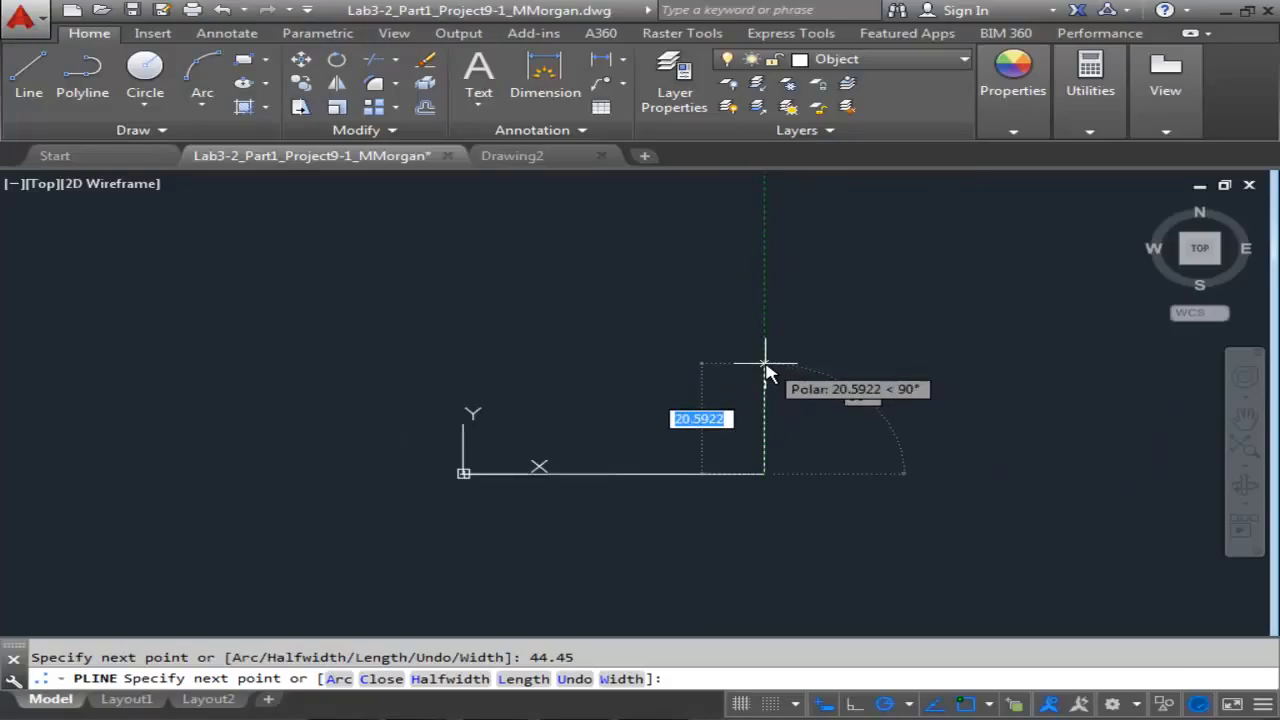
text(12.7)
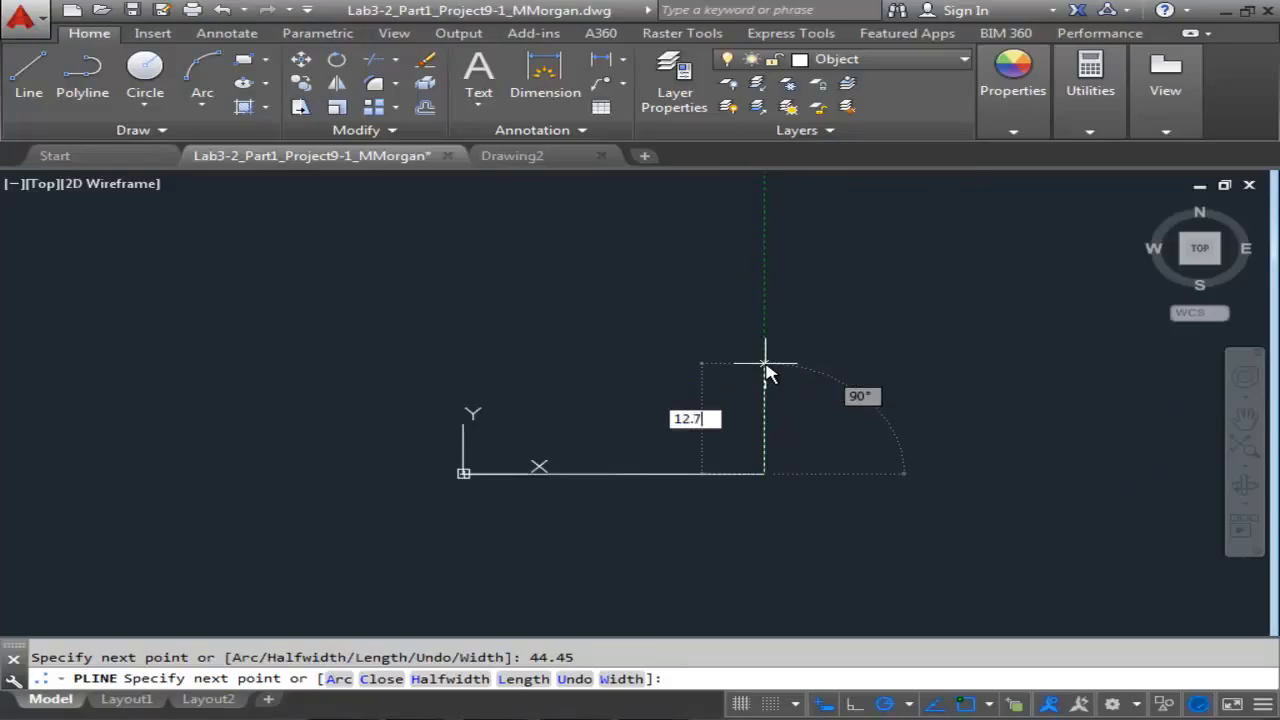
key(Return)
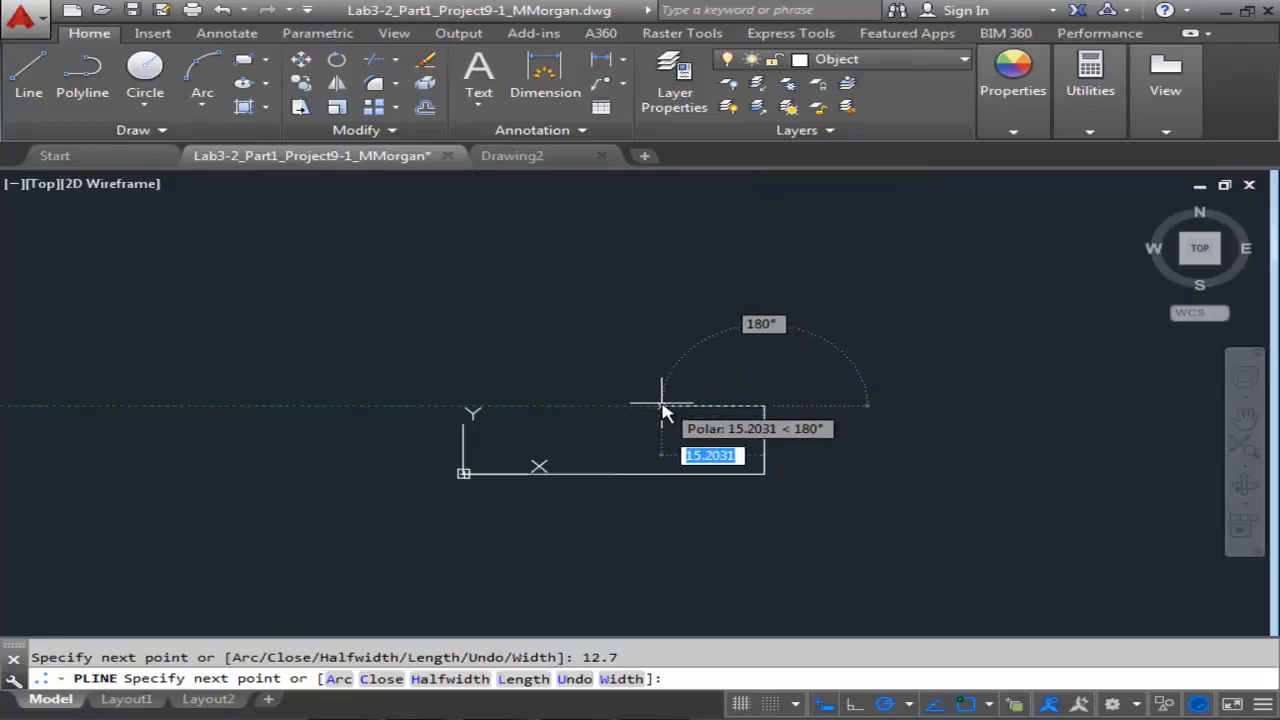
- Continue the polyline 2.03 to the left, 6.35 up and 2.03 to the left, and end it there
text(2)
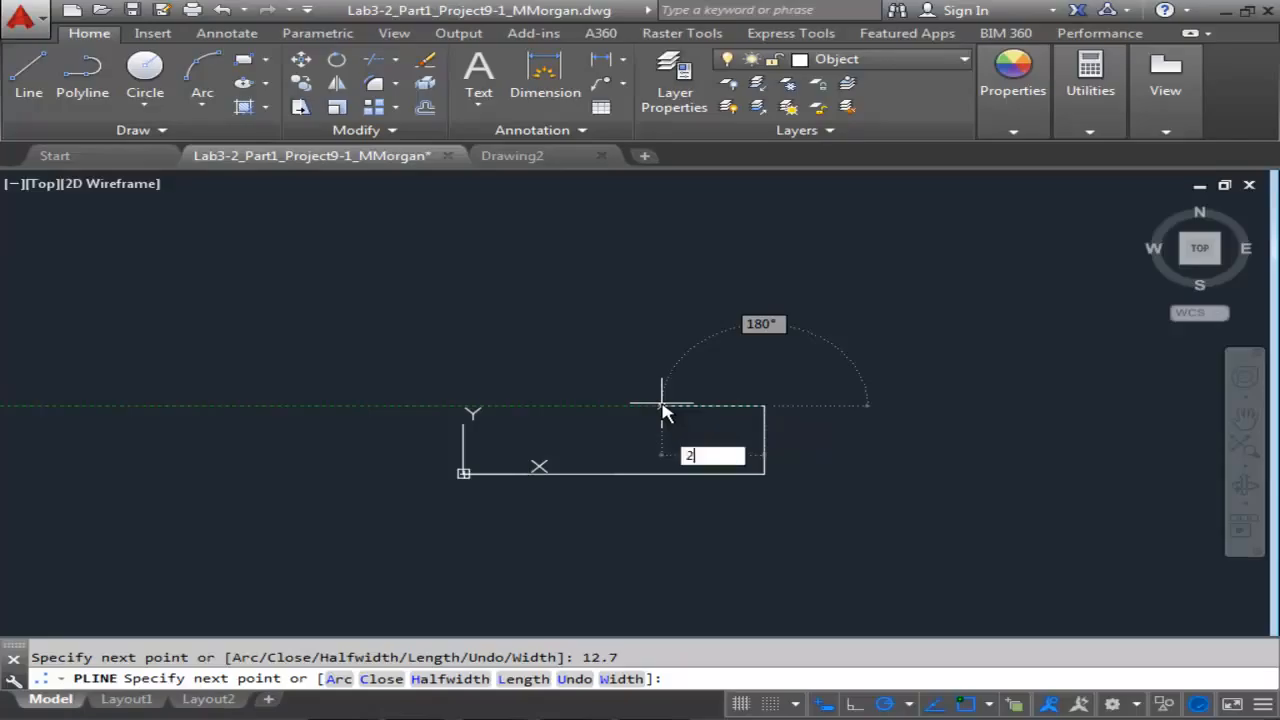
text(.03)
key(Return)
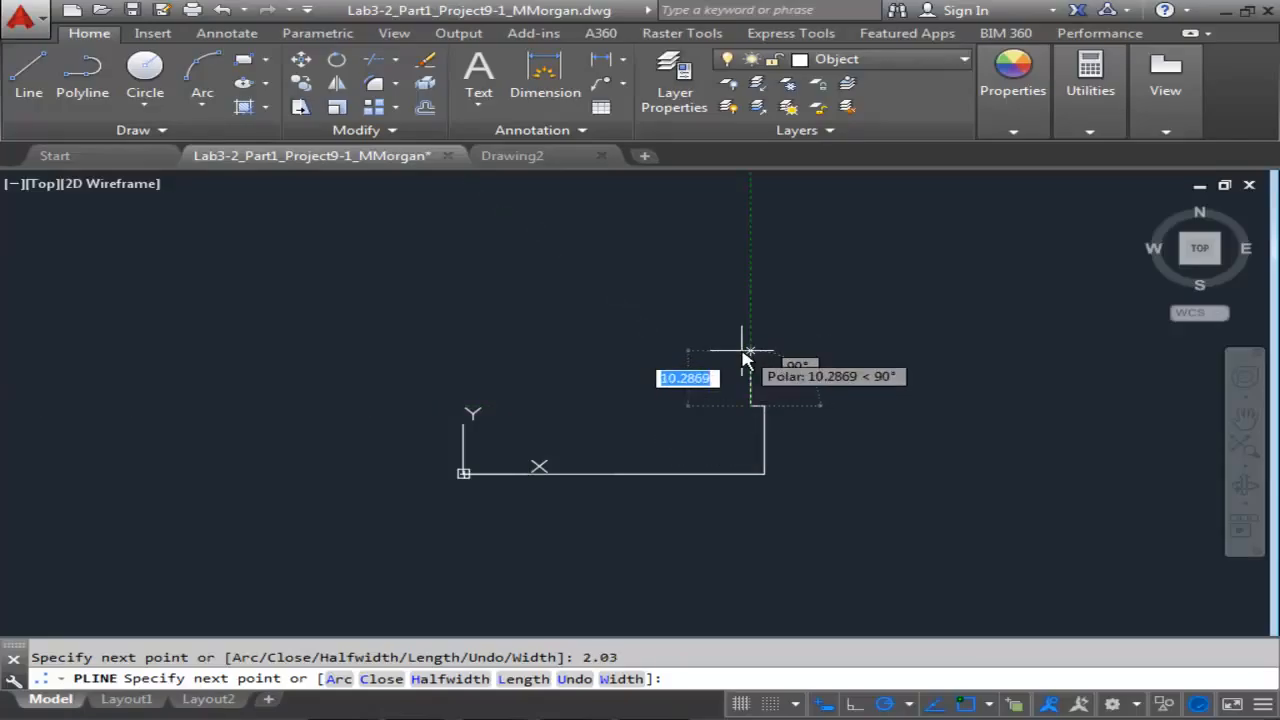
text(6.)
key(Return)
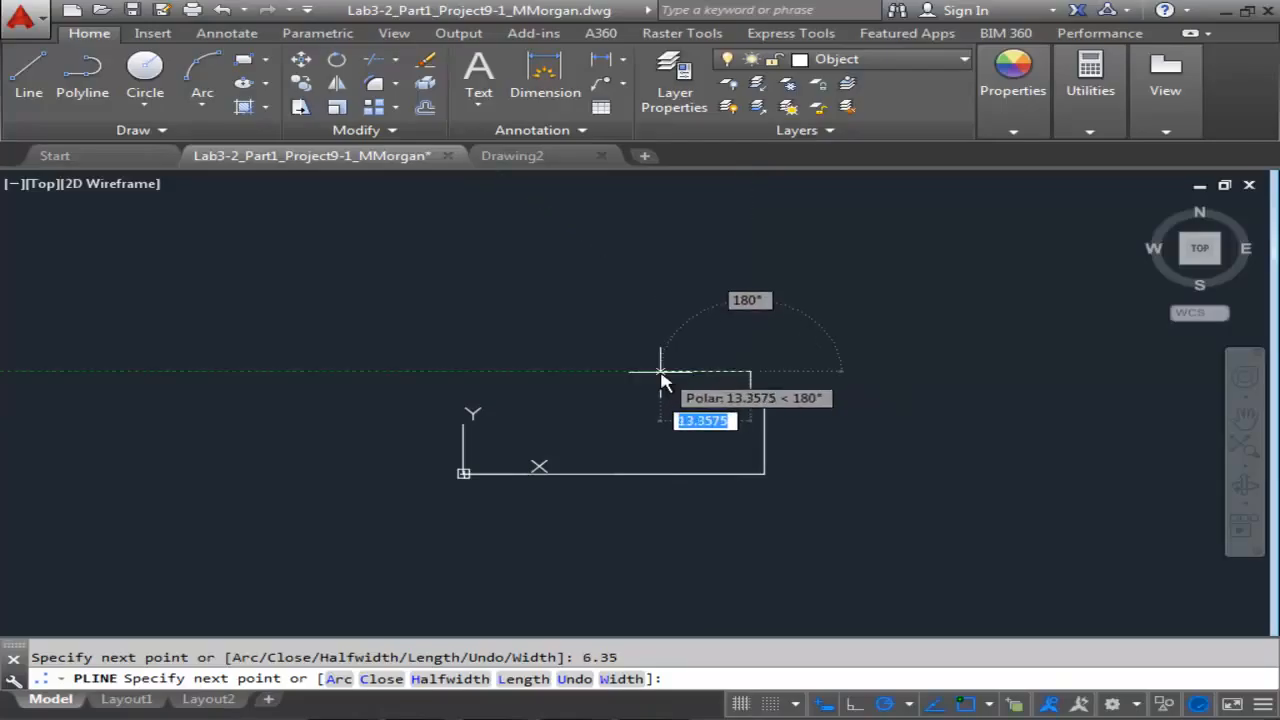
text(2.03)
key(Return)
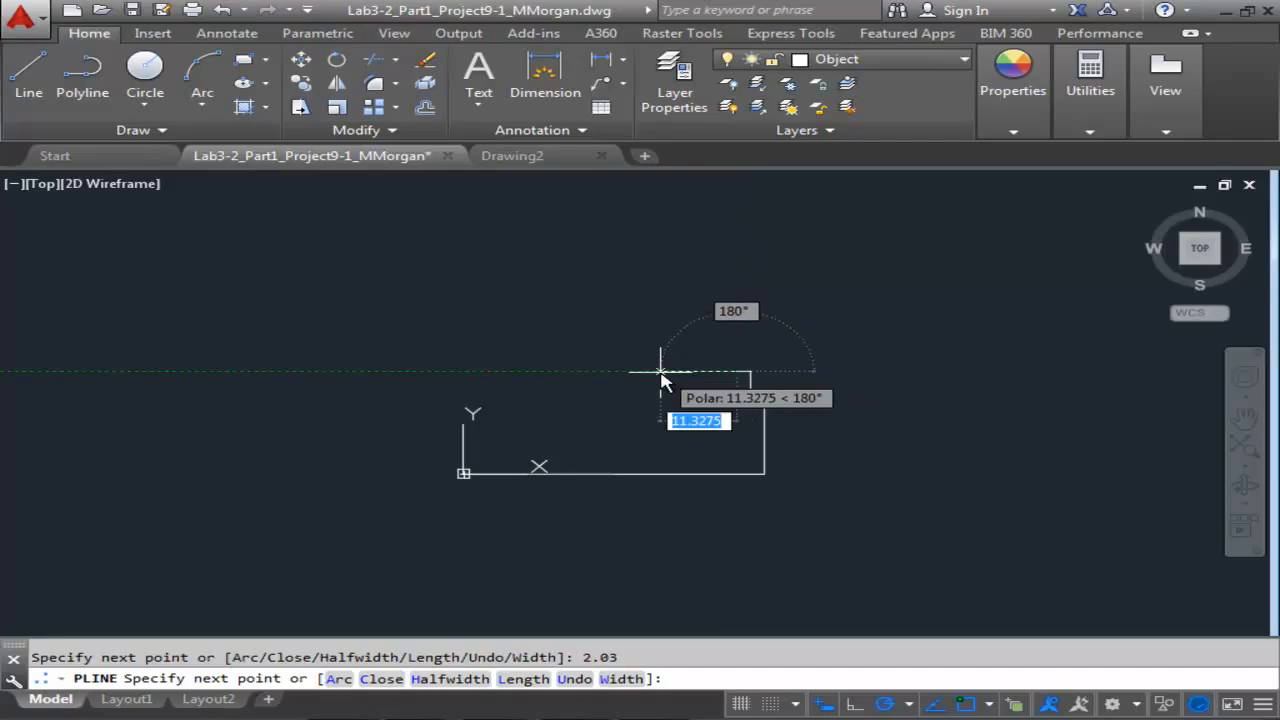
scroll(691, 437, up, 4)
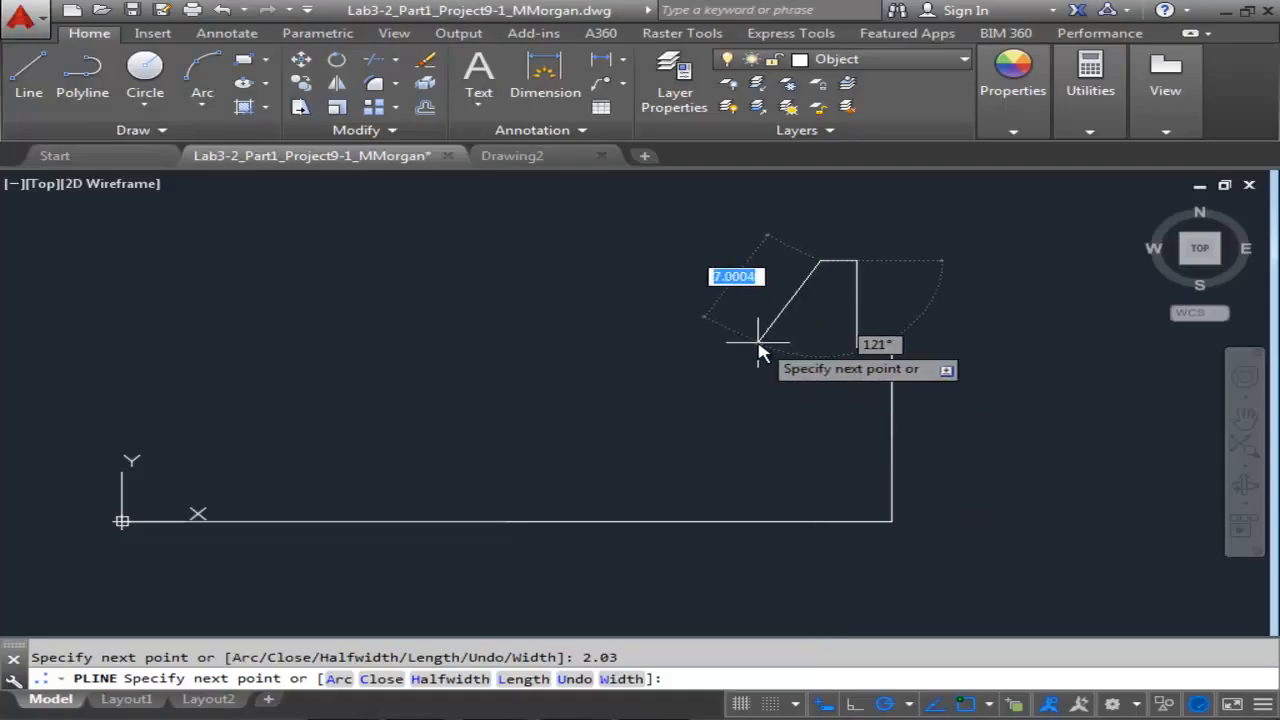
key(Return)
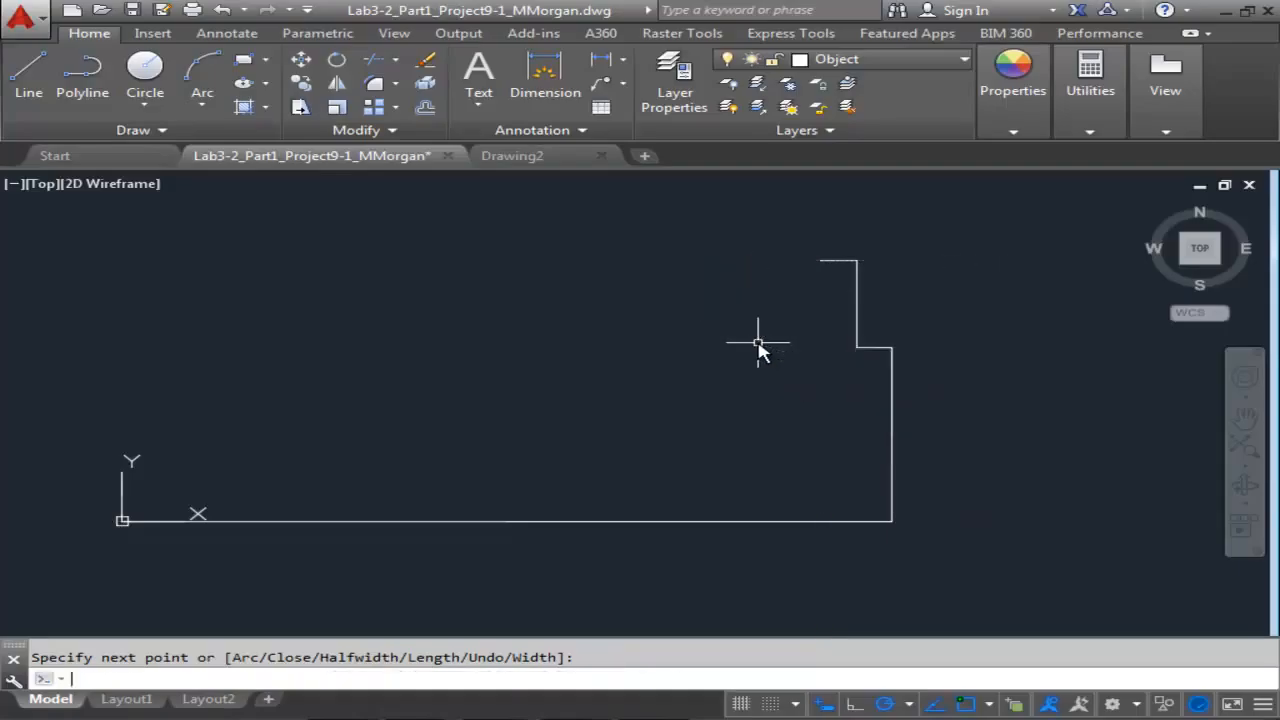
- Offset the stepped polyline 2.03 toward the inside of the profile to create the wall thickness
click(894, 375)
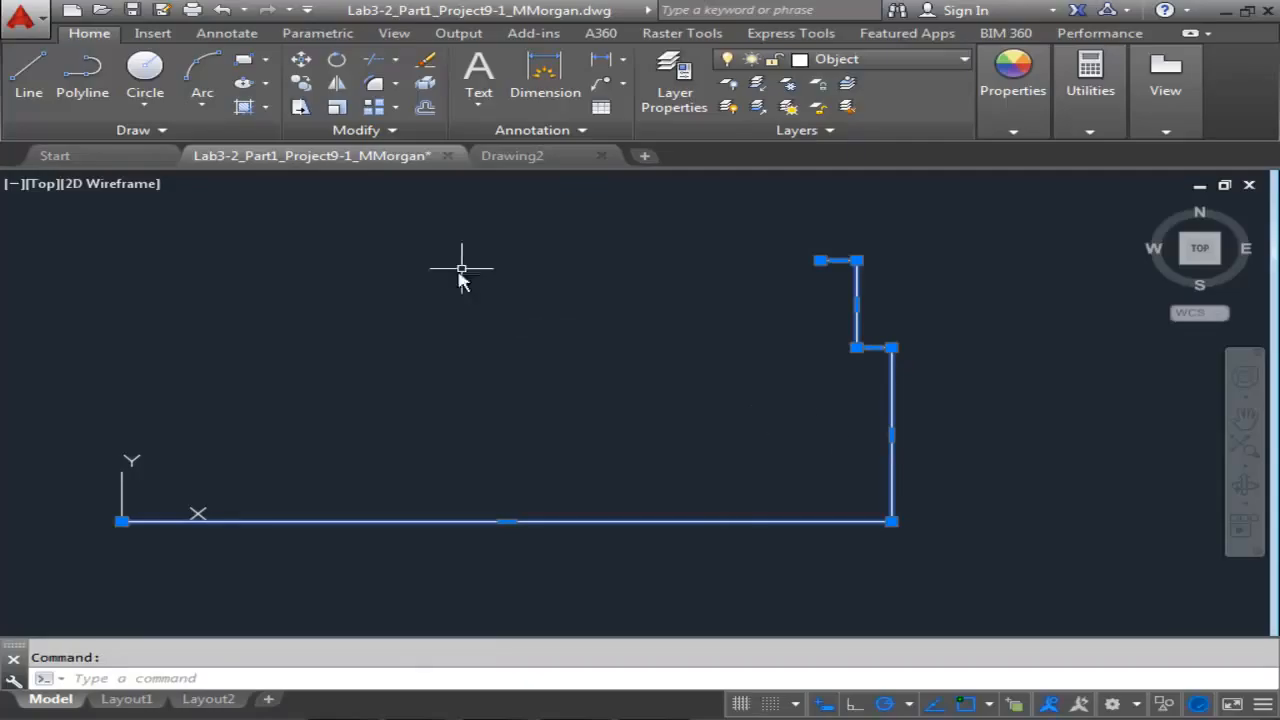
click(426, 108)
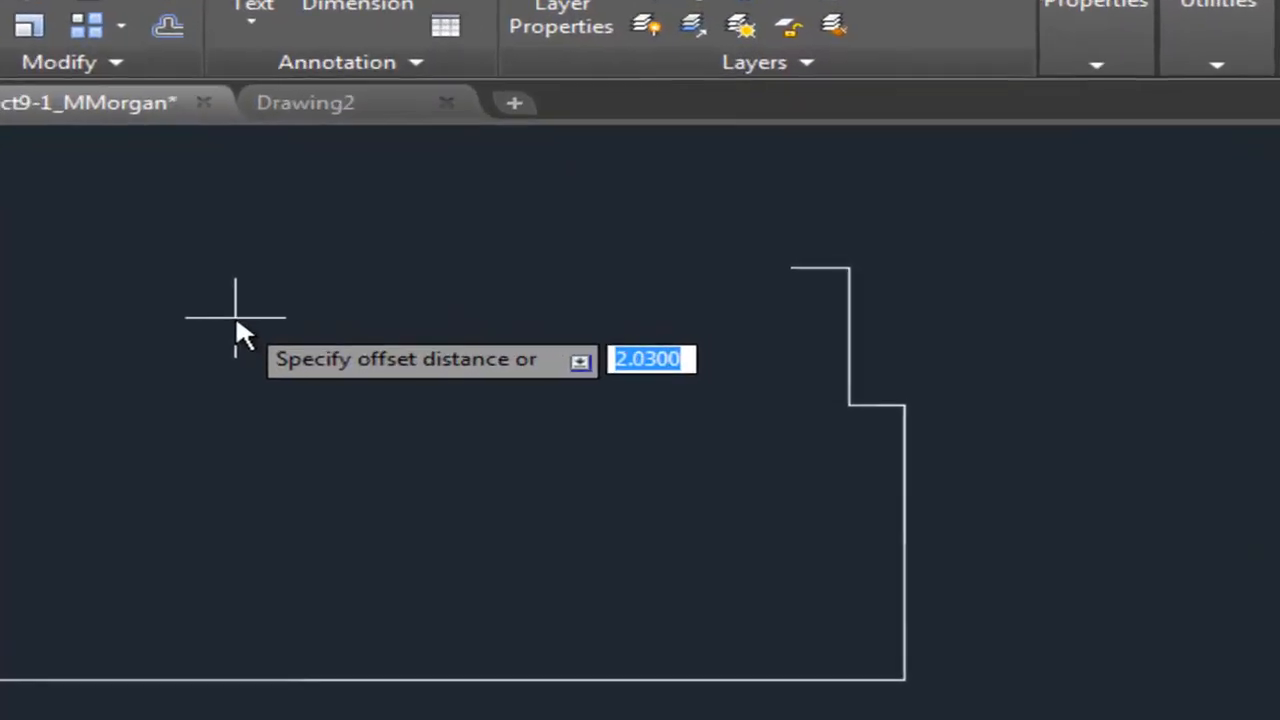
text(2.03)
key(Return)
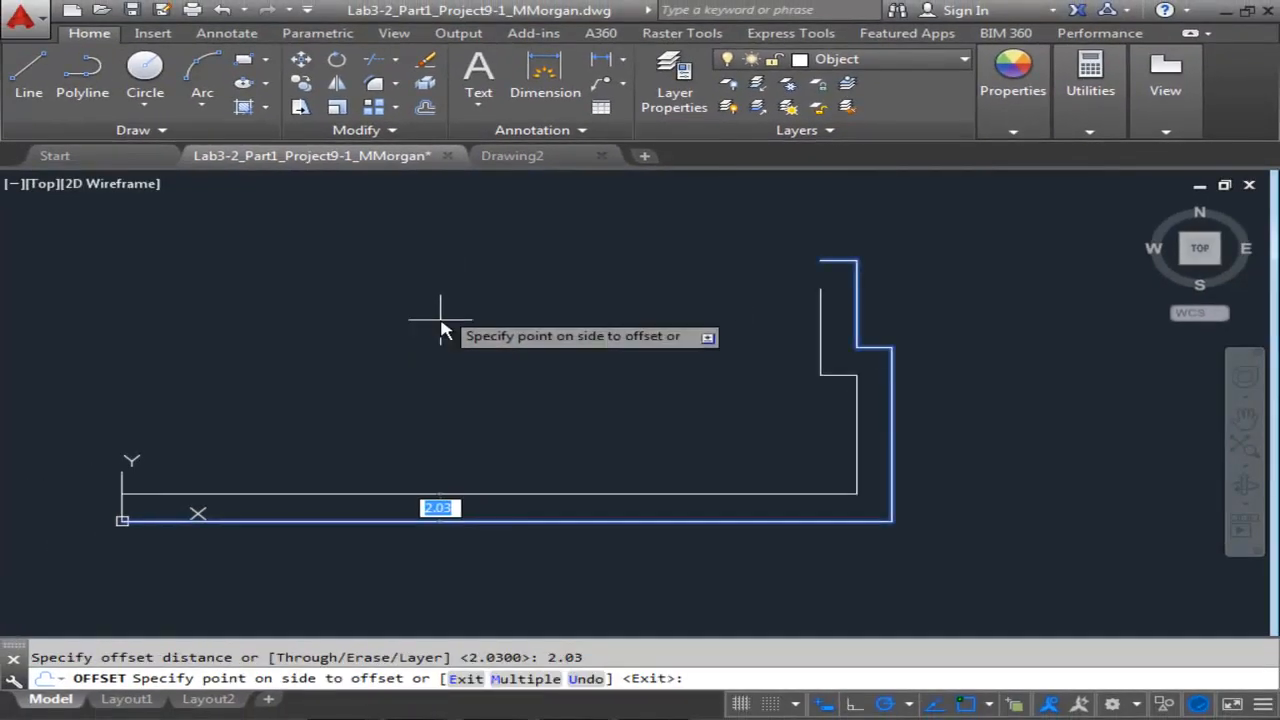
click(459, 367)
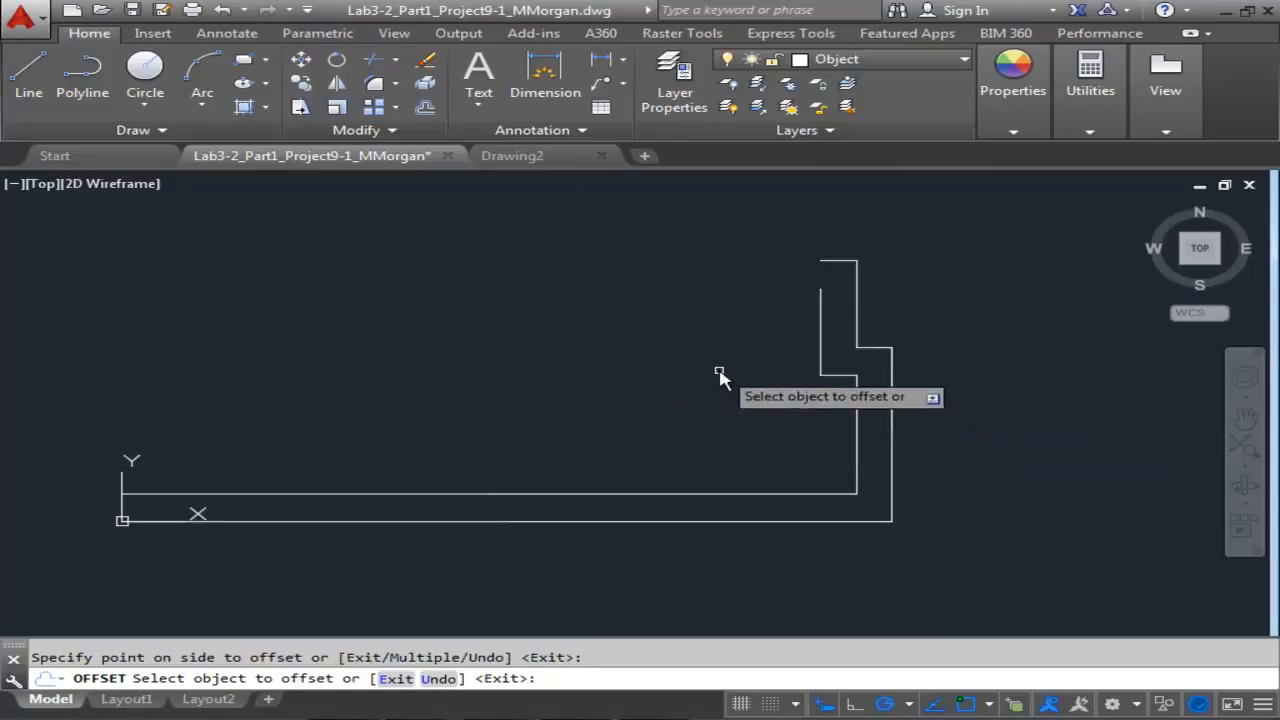
key(Escape)
- Stretch the upper end of the inner offset polyline straight up to meet the open end of the outer polyline
scroll(808, 300, up, 3)
scroll(808, 312, down, 1)
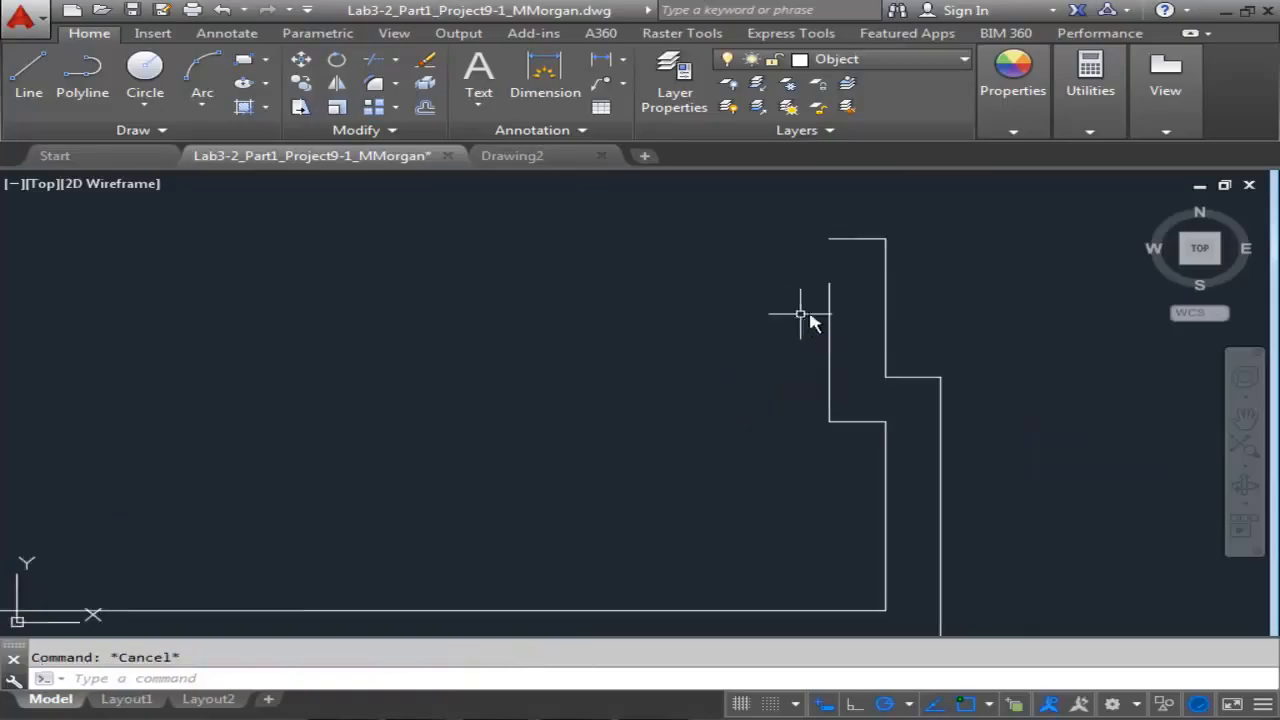
click(835, 291)
click(829, 285)
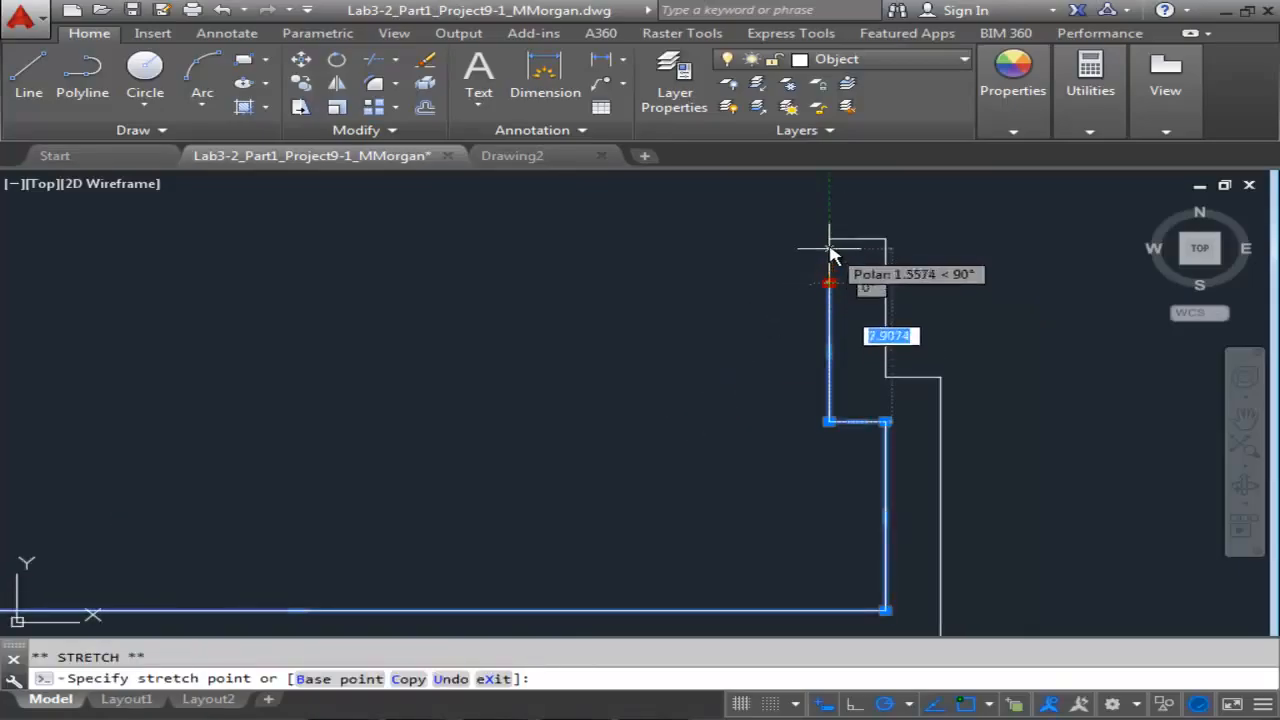
key(Escape)
scroll(674, 357, down, 3)
scroll(674, 357, down, 2)
mouse_move(674, 357)
middle_down()
mouse_move(740, 405)
mouse_move(671, 433)
middle_up()
scroll(438, 502, up, 4)
click(429, 512)
middle_drag(470, 500, 423, 466)
scroll(394, 491, up, 4)
middle_drag(363, 514, 370, 428)
key(Escape)
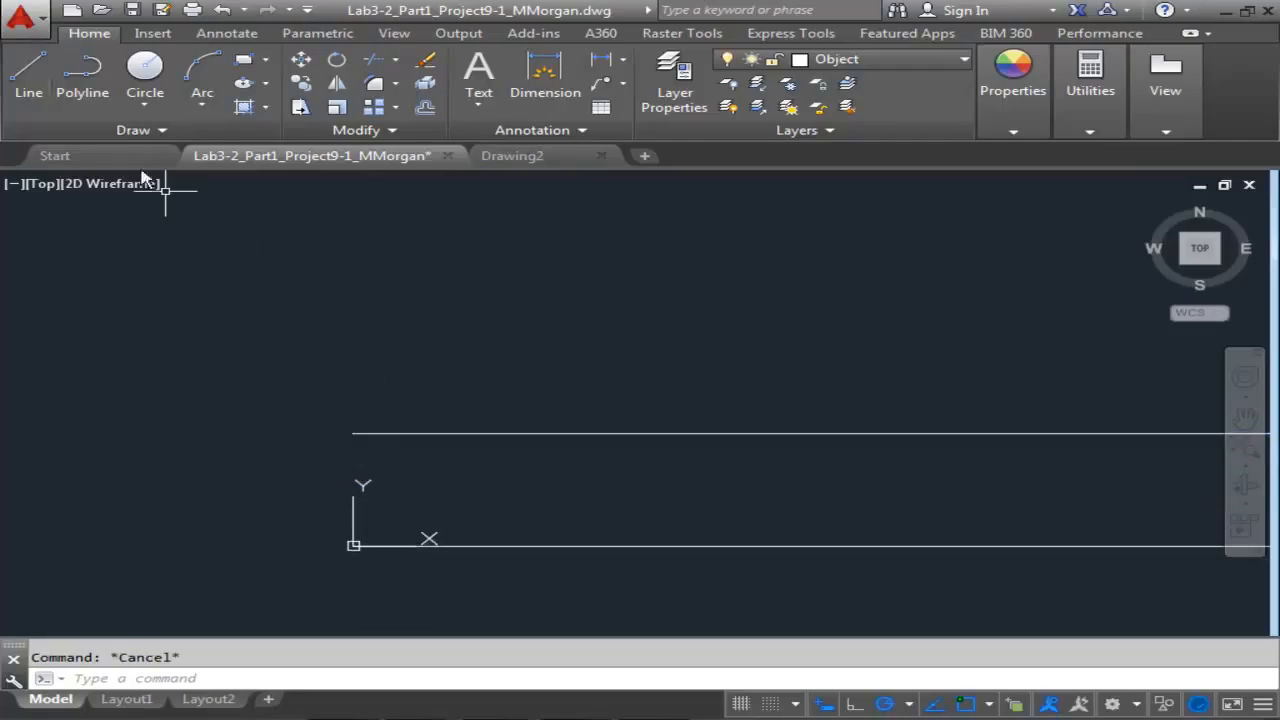
click(12, 75)
click(88, 78)
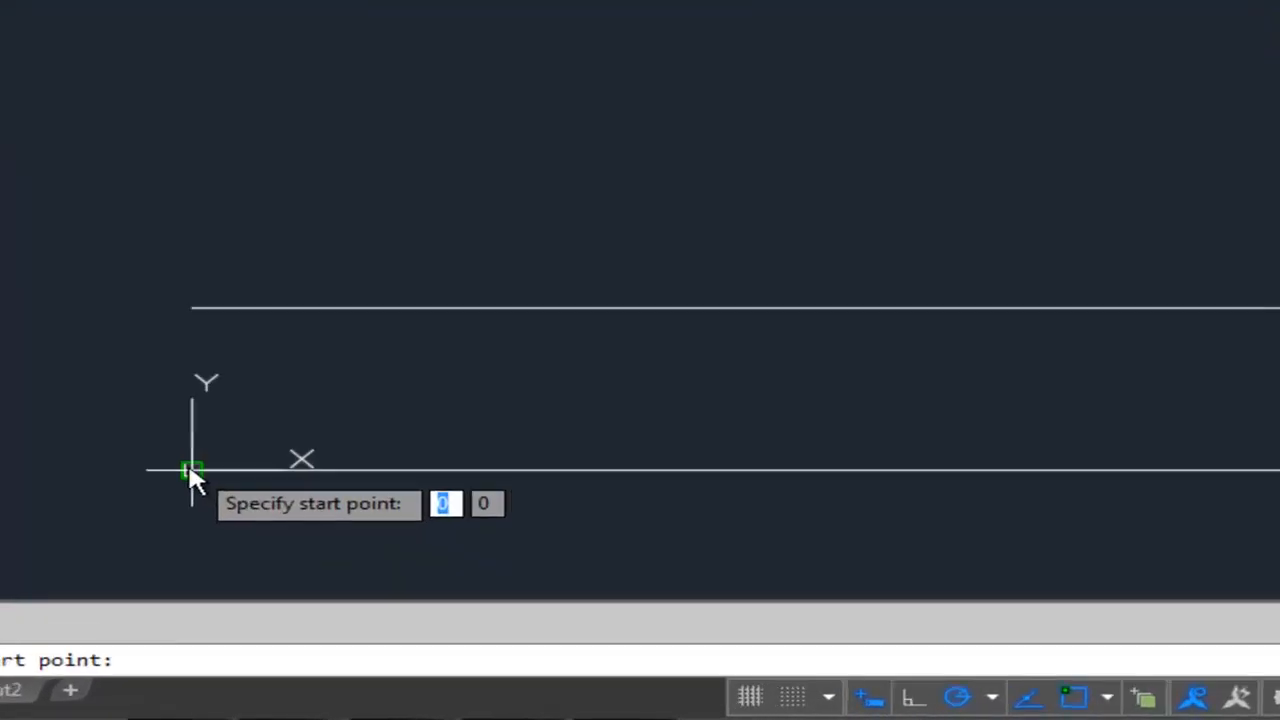
click(192, 470)
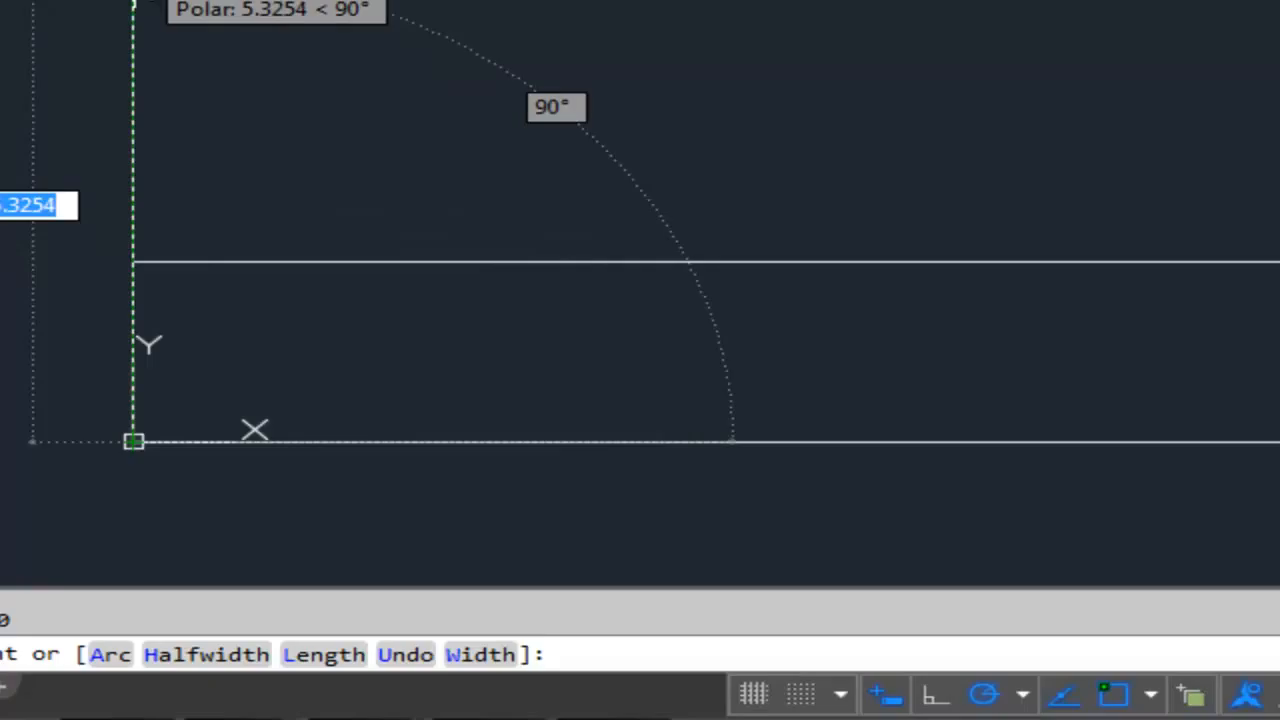
key(Escape)
- Switch to Calculator, subtract 25.32 from 101.6 and divide the difference by 2, then minimize Calculator
key(alt+Tab)
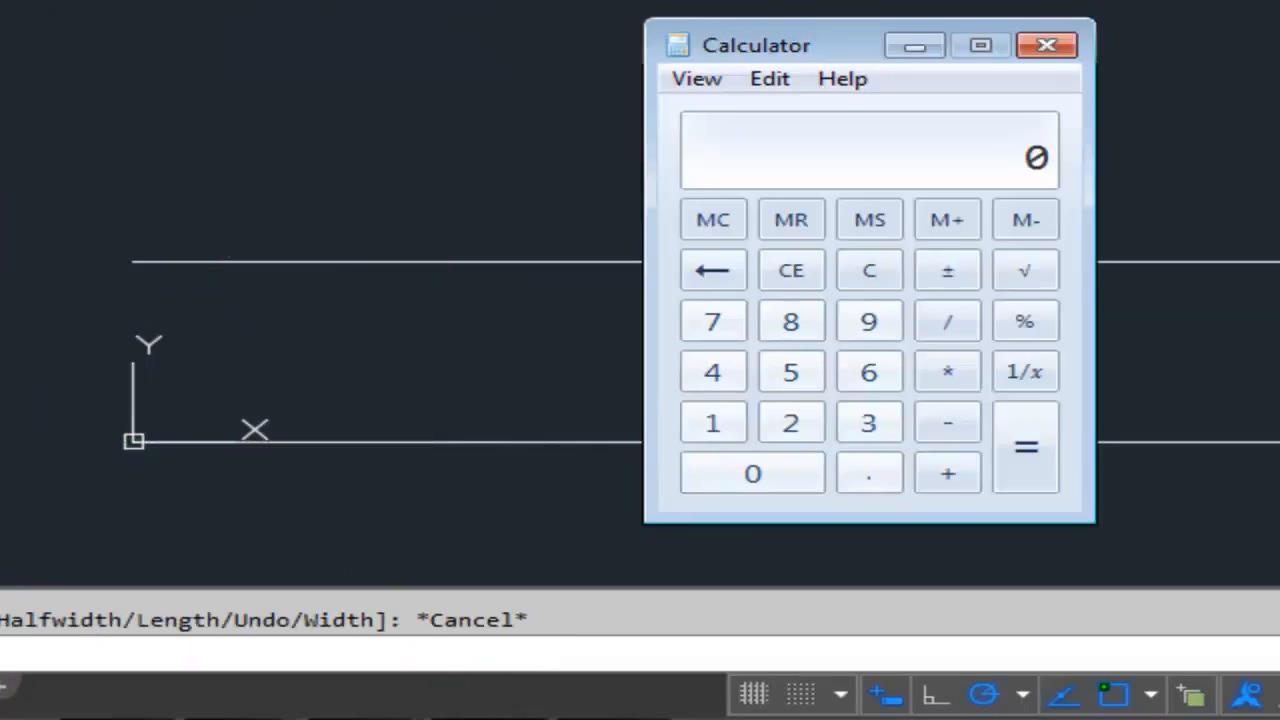
text(.6)
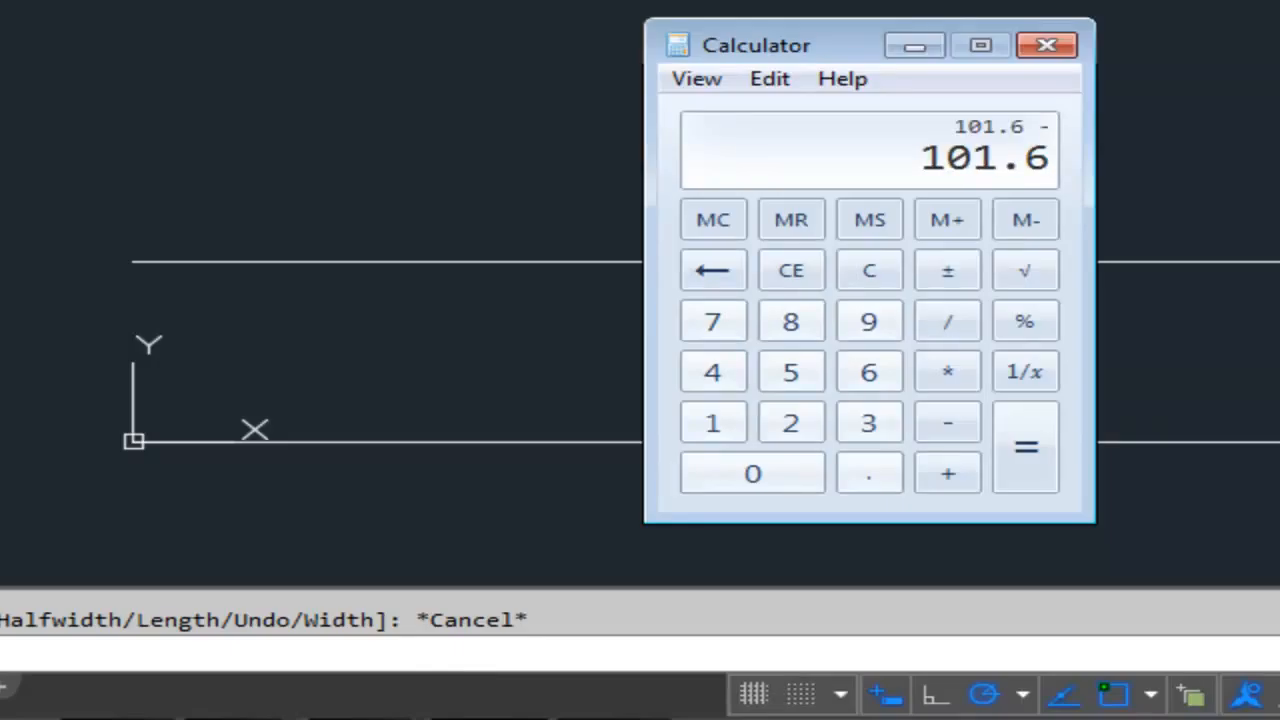
text(25.)
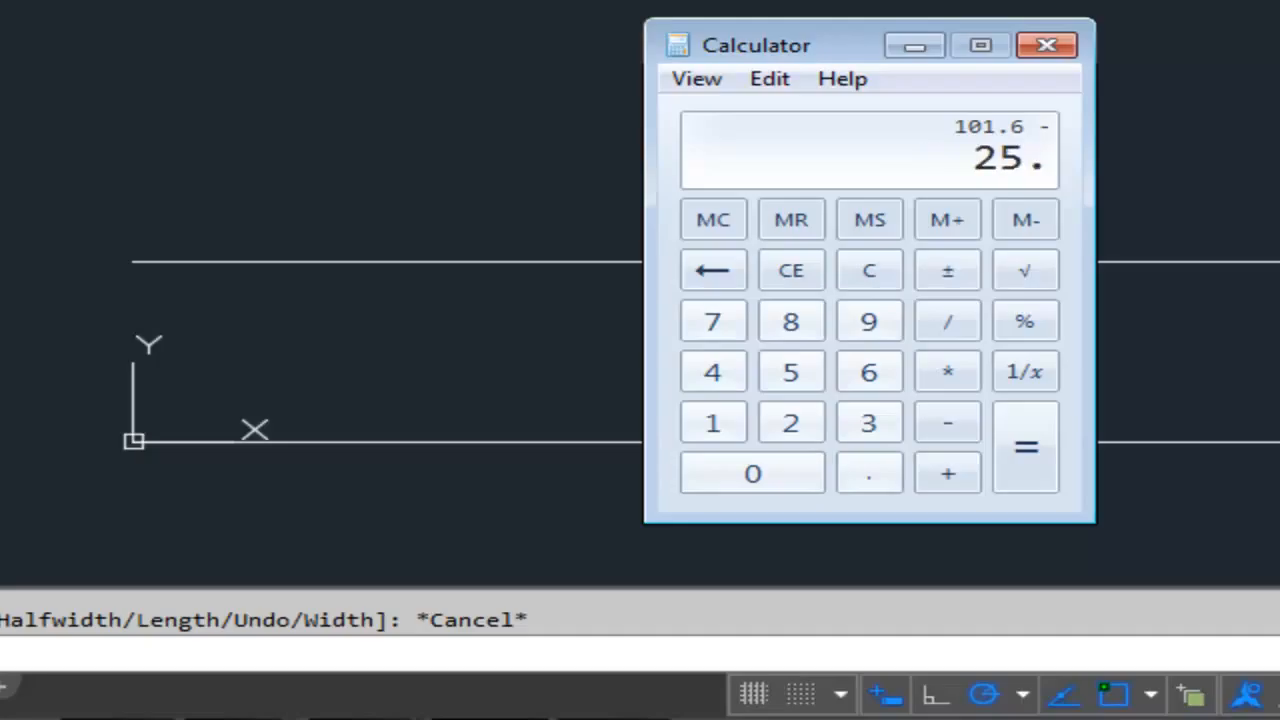
text(32)
key(Return)
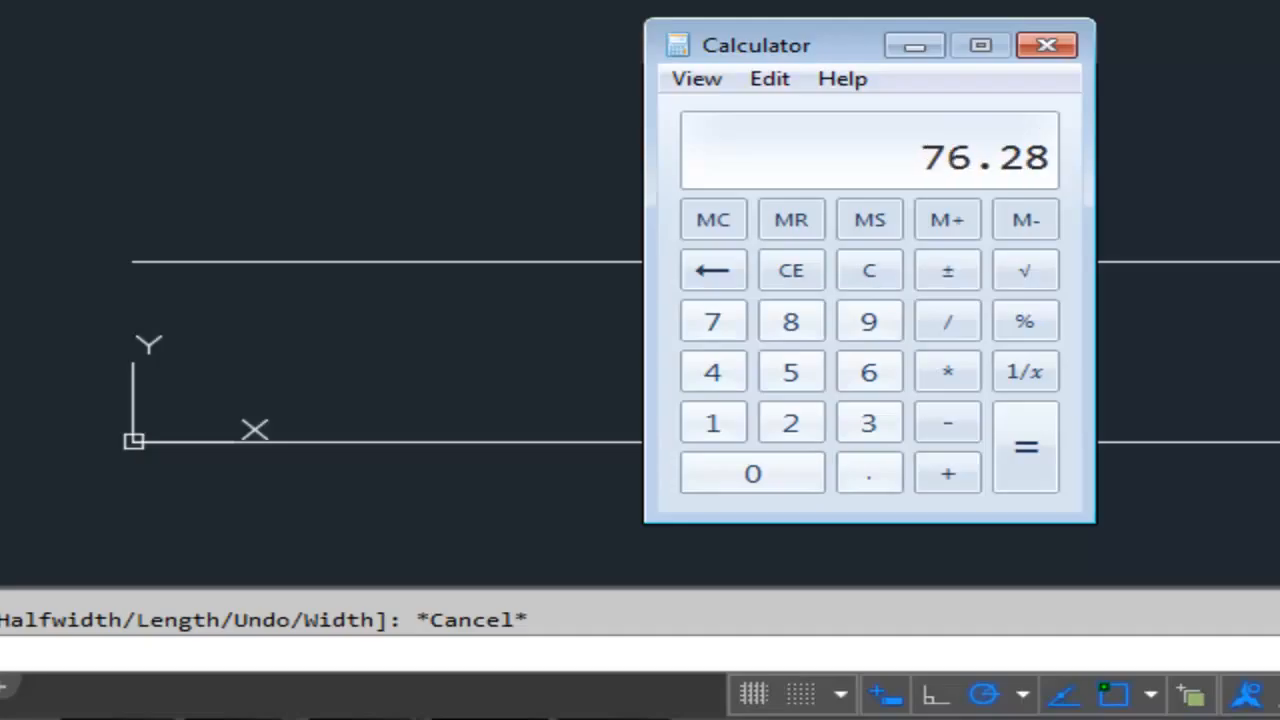
text(2)
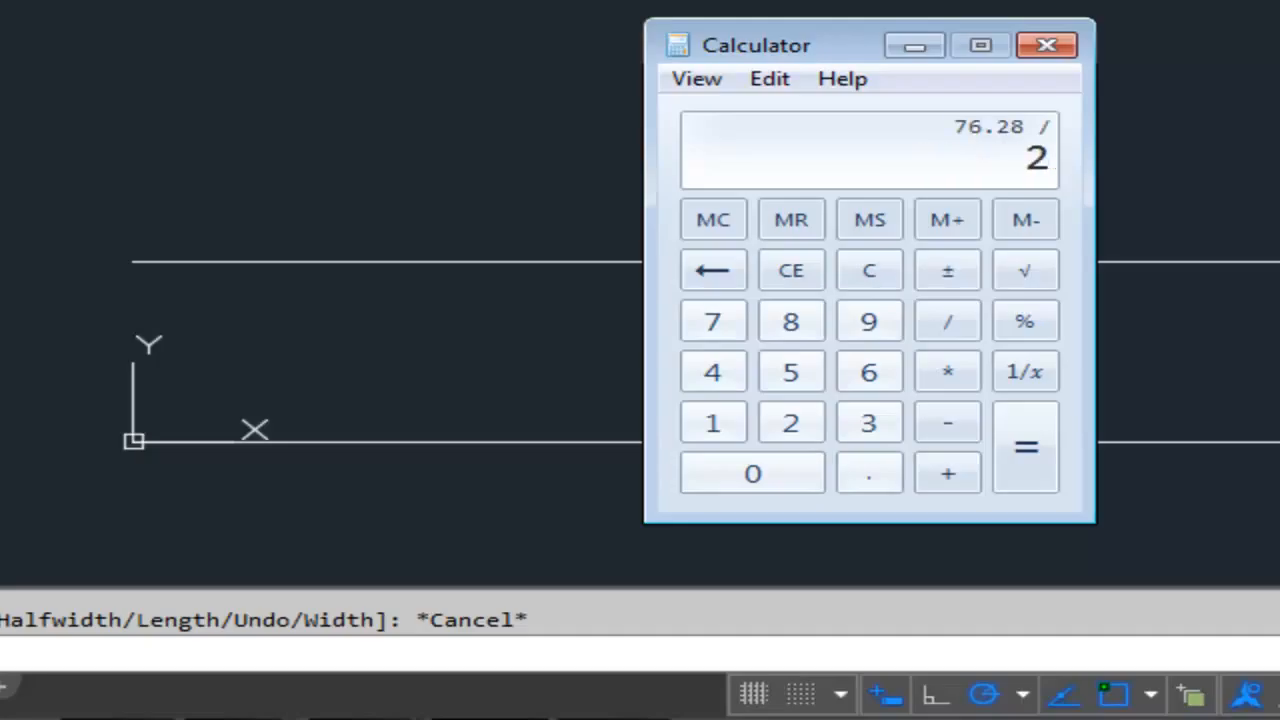
key(Return)
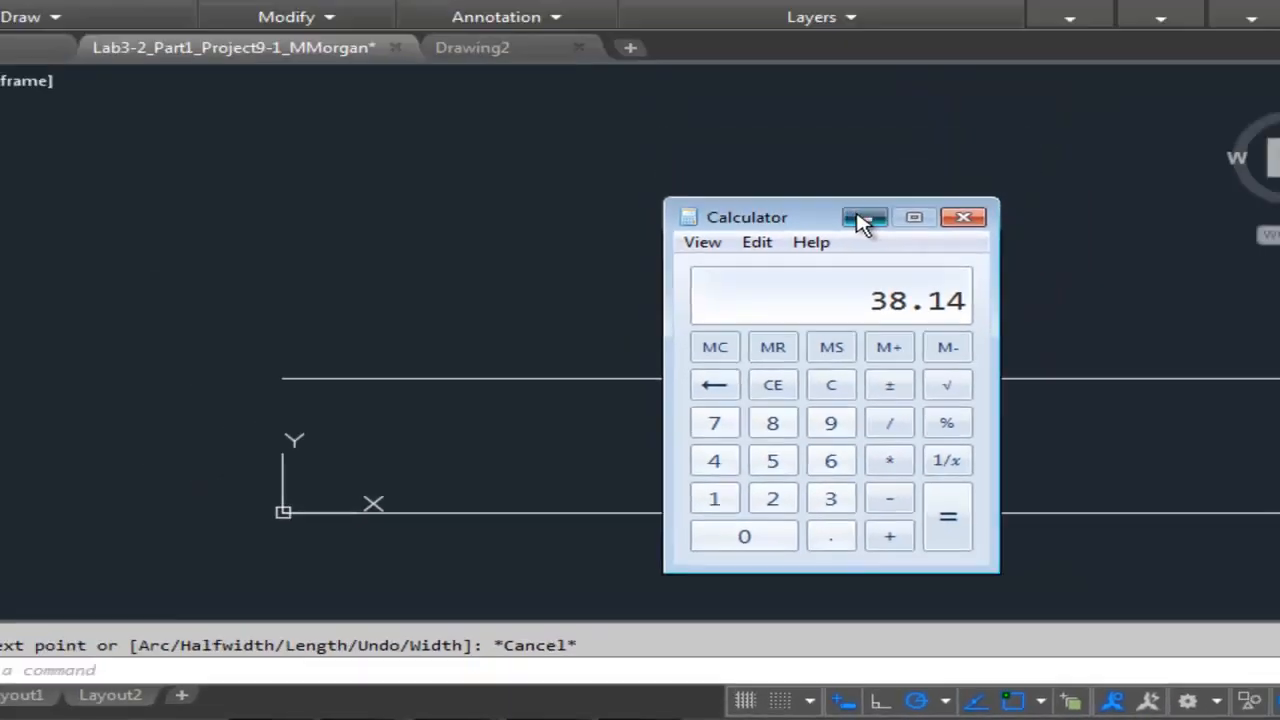
click(914, 45)
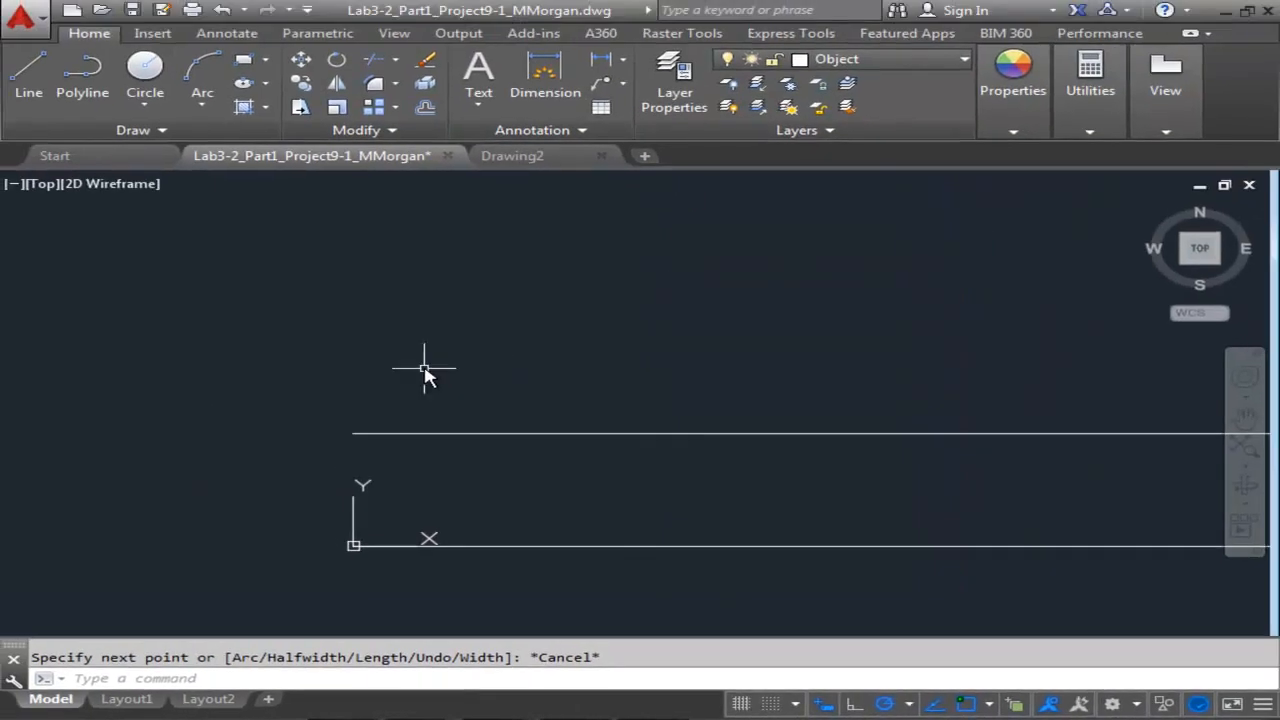
- Start a line at the origin and draw its first segment 38.14 straight up
click(40, 78)
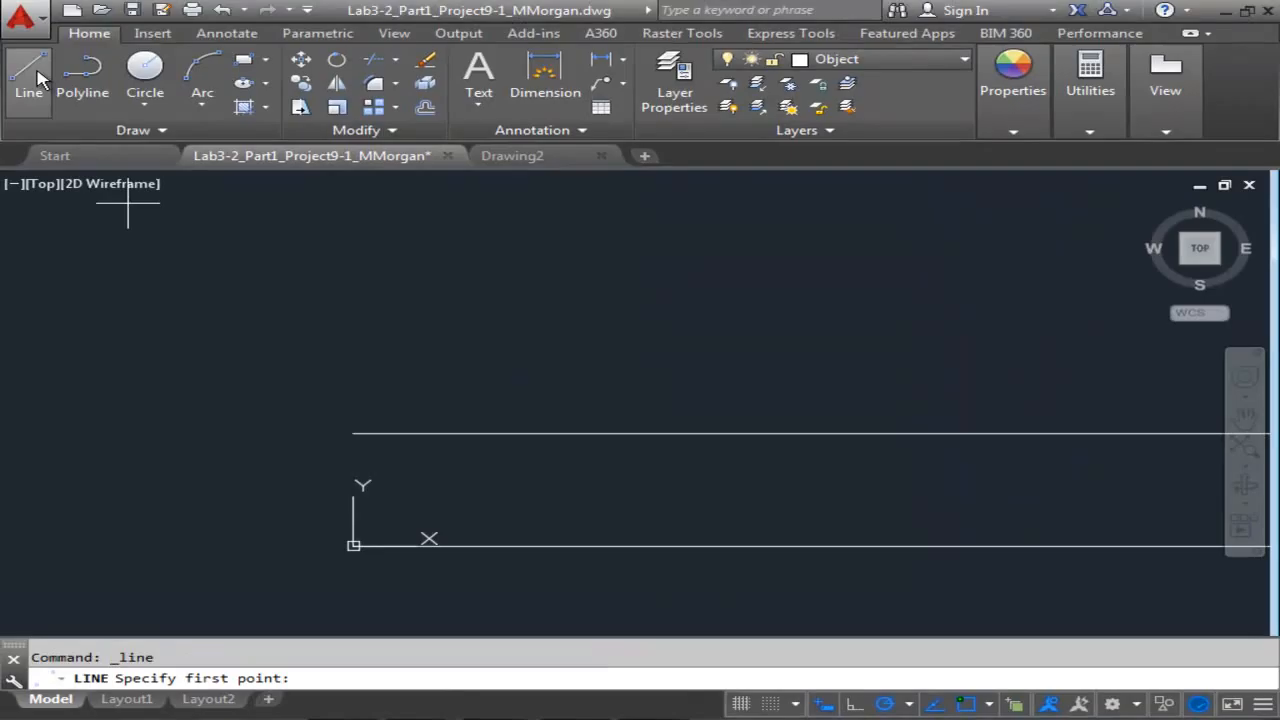
click(353, 545)
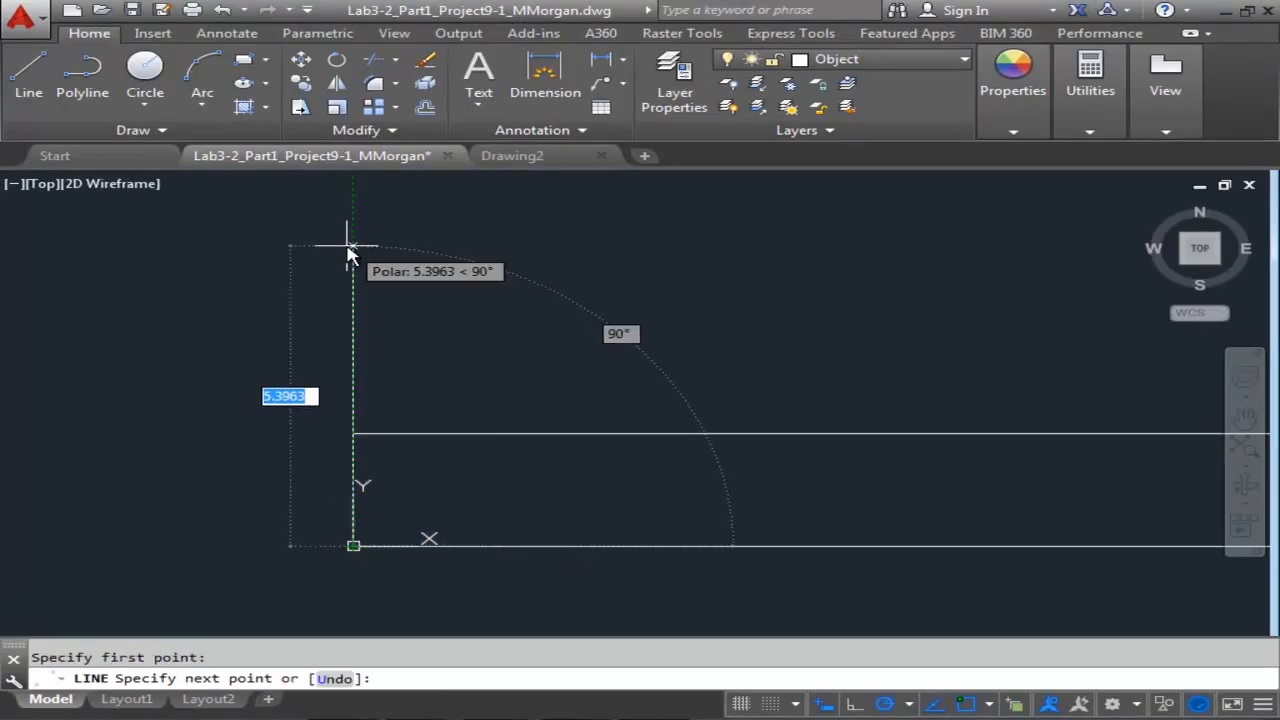
text(38)
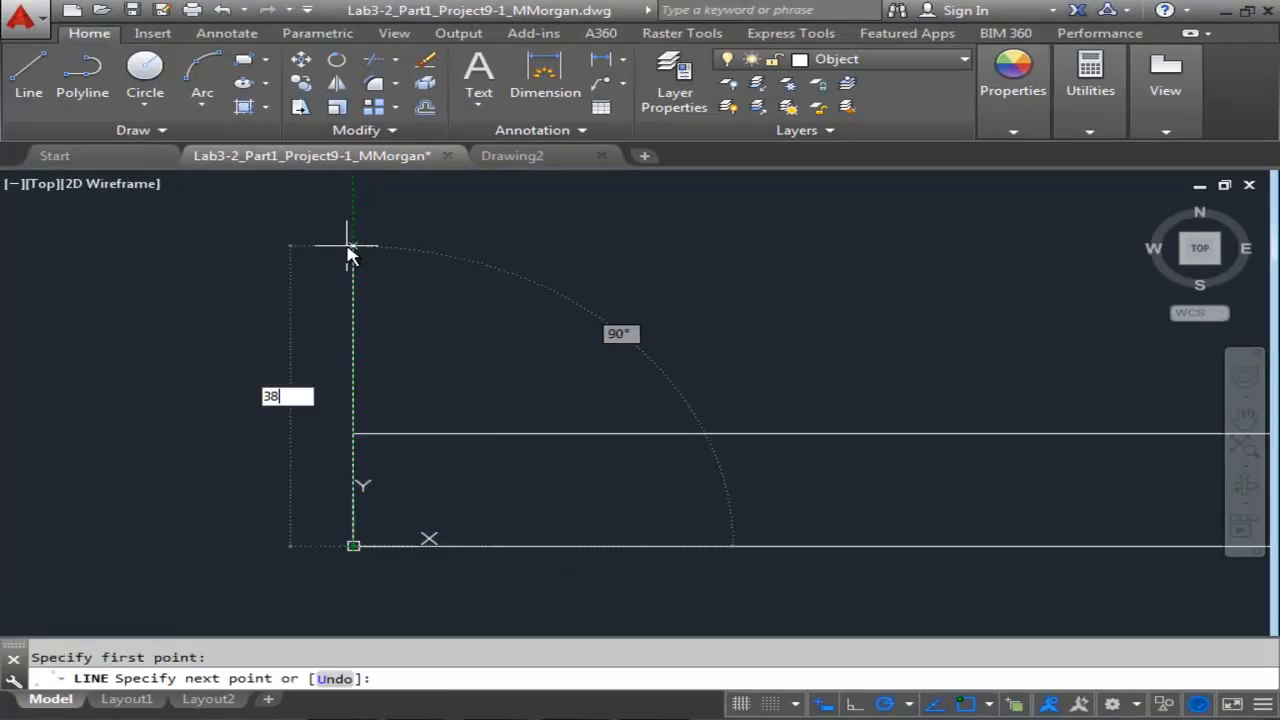
text(.14)
key(Return)
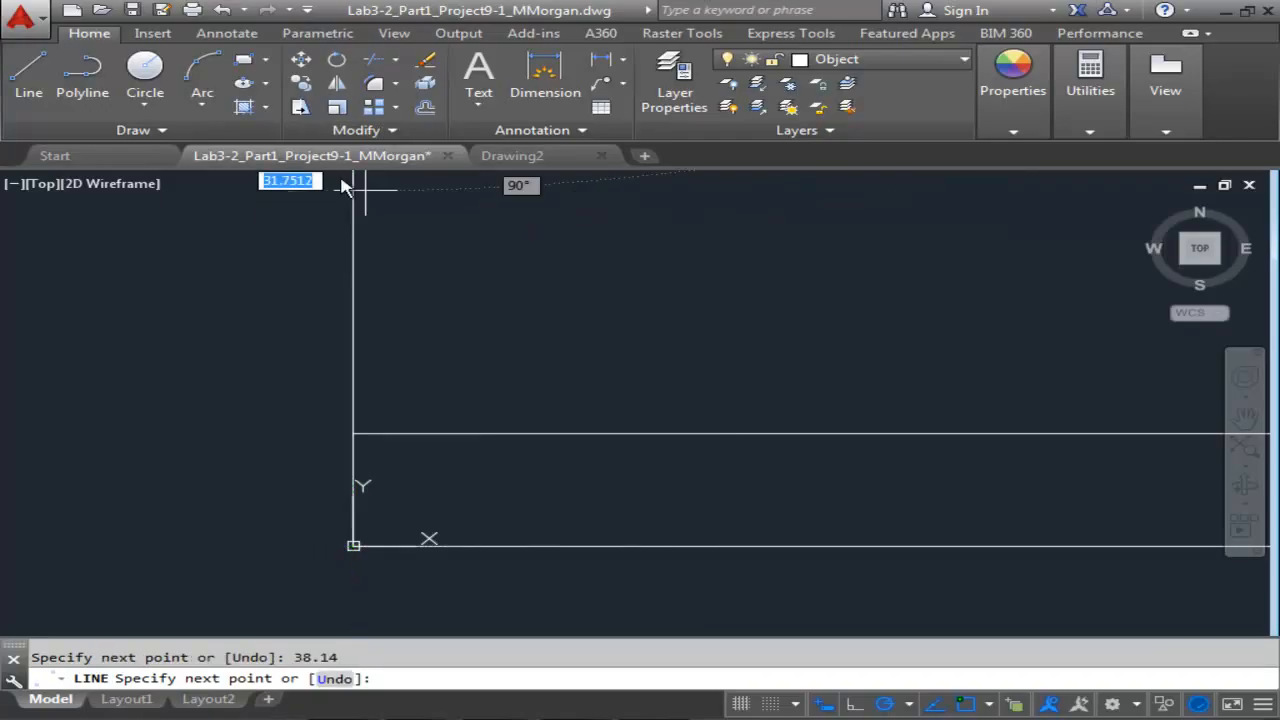
- Continue the line 21.08 to the right, then 25.32 straight up
scroll(627, 330, down, 3)
scroll(514, 509, up, 4)
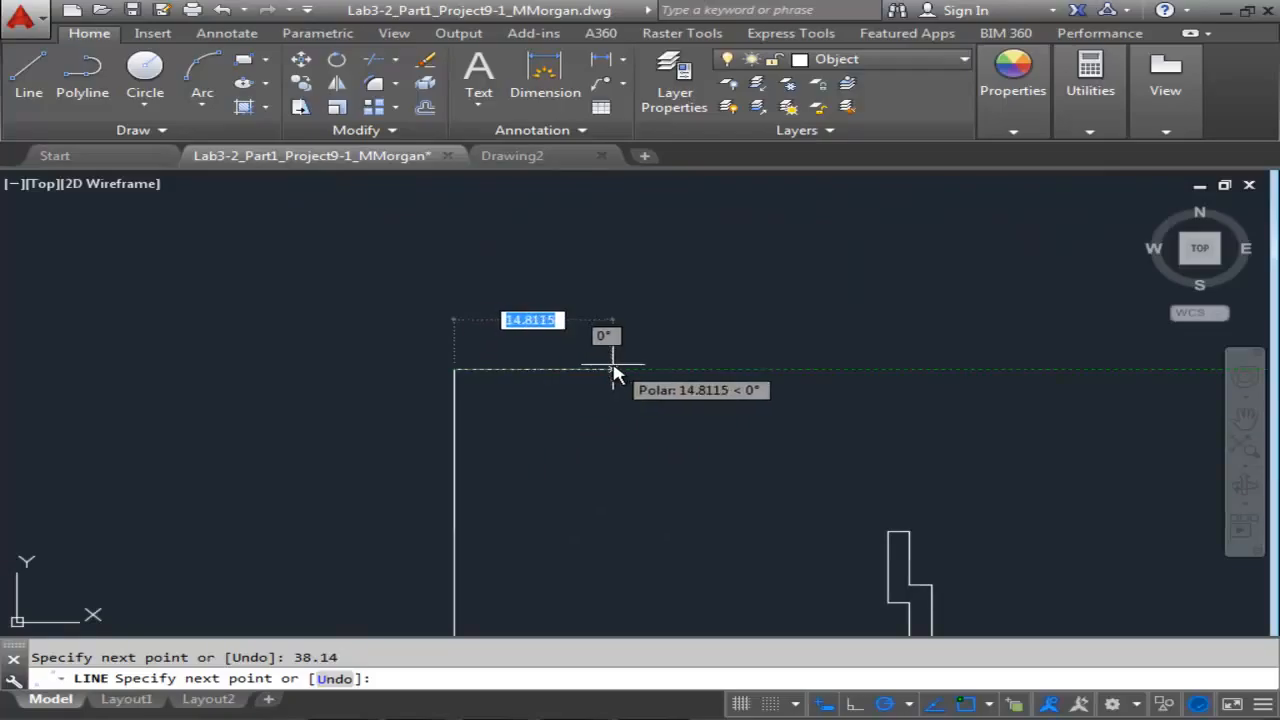
text(21.08)
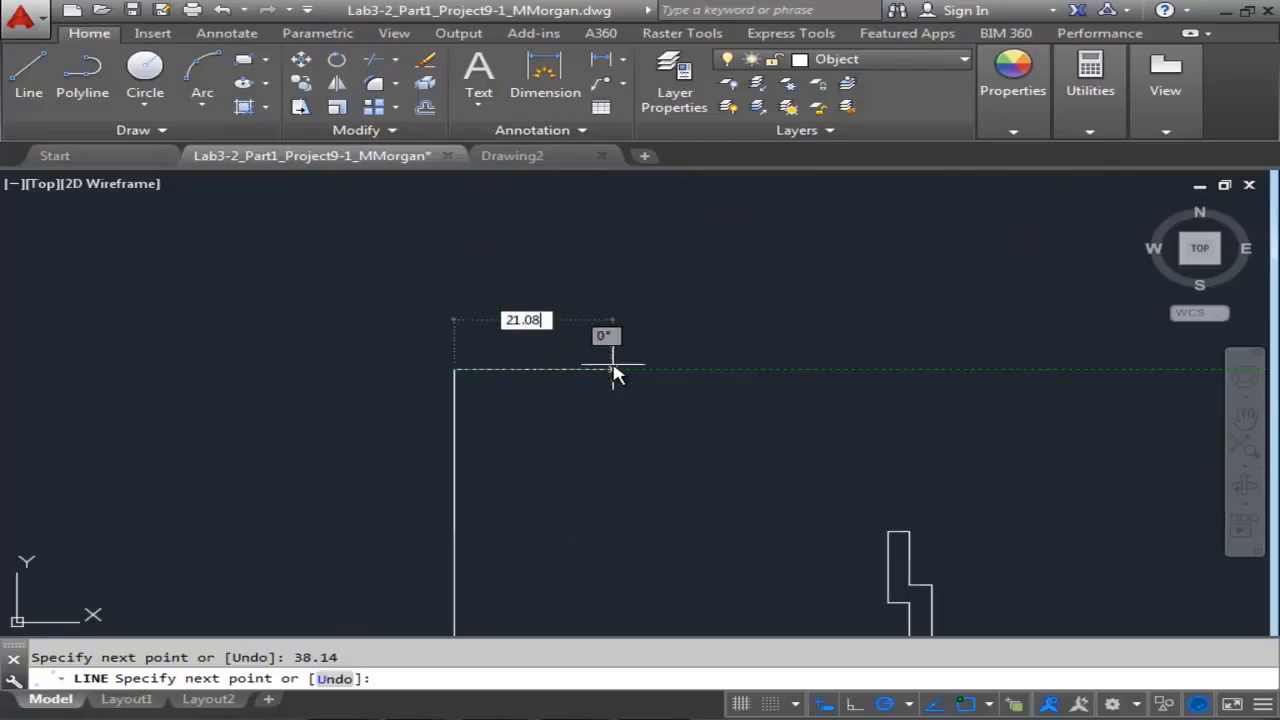
key(Return)
middle_drag(714, 257, 655, 420)
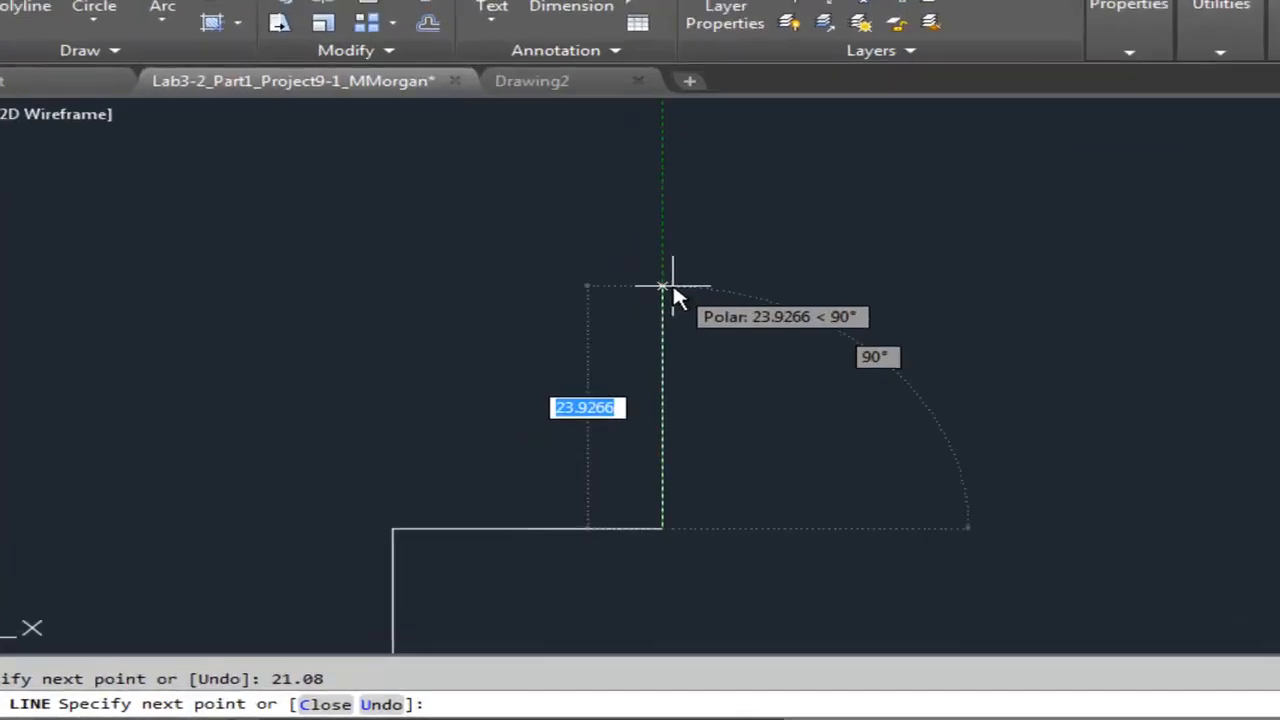
text(25.32)
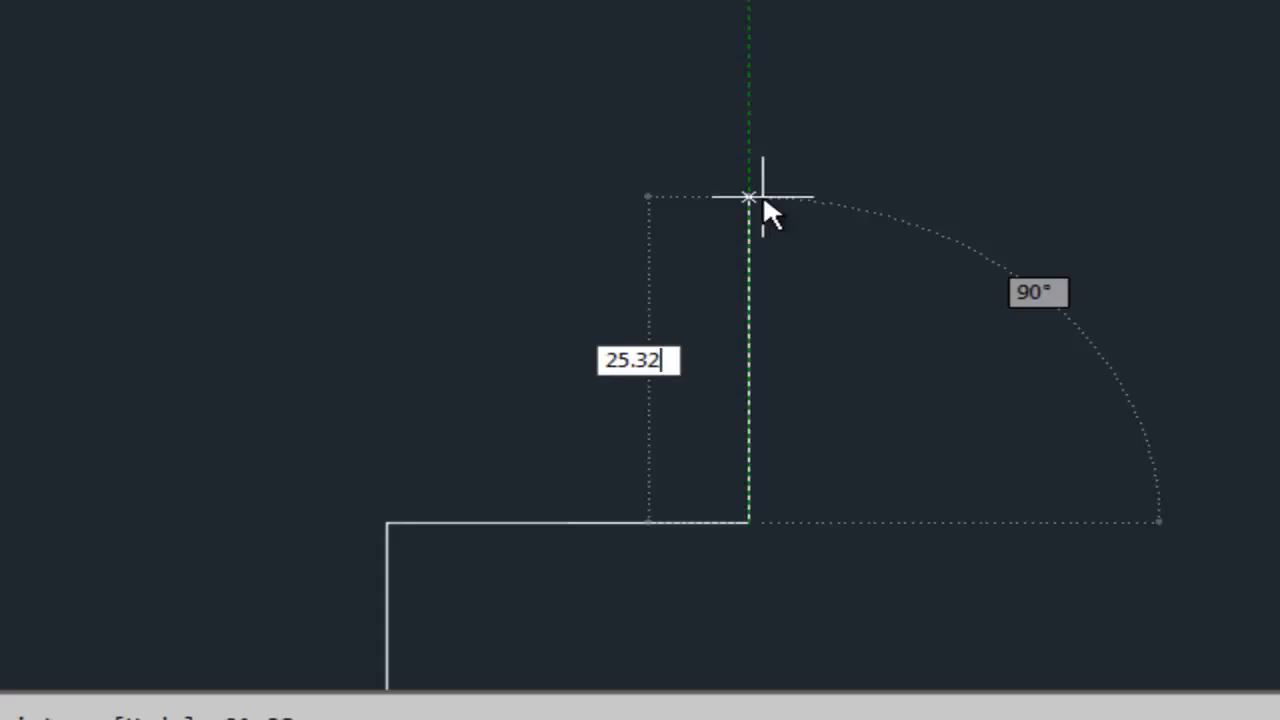
key(Return)
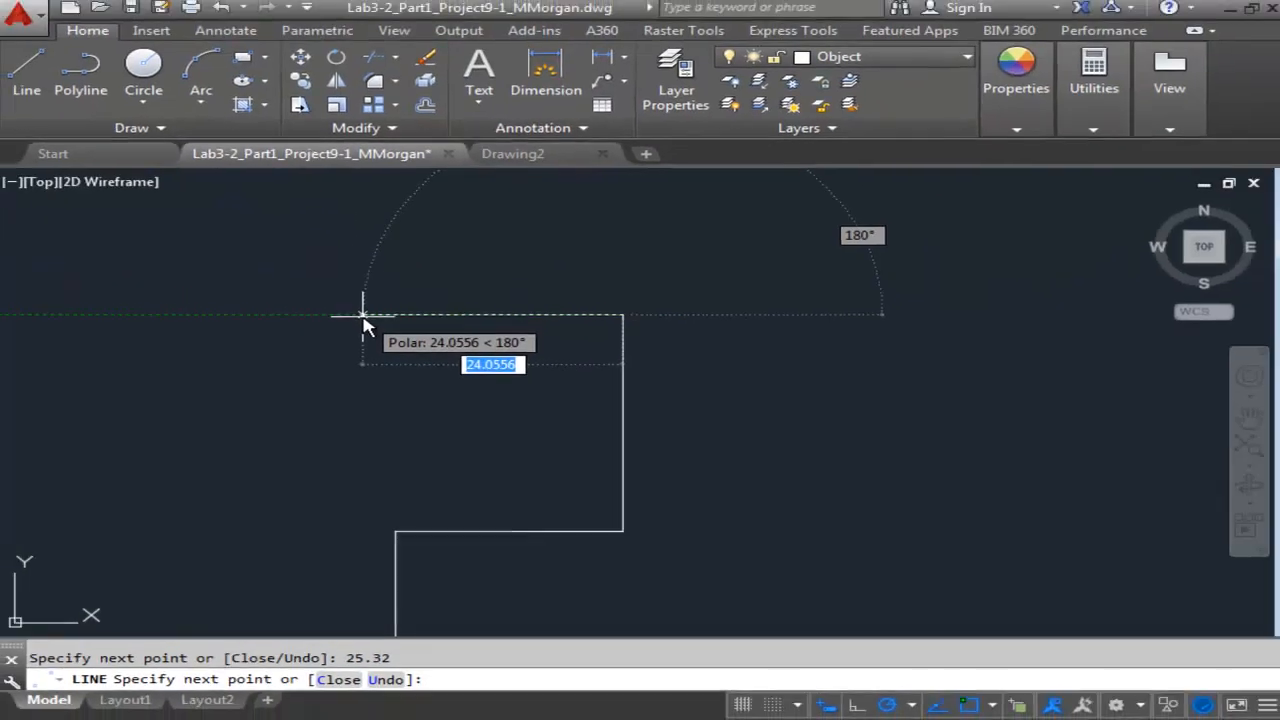
- Draw the last line segment 21.08 back to the left and end the line there
text(21.08)
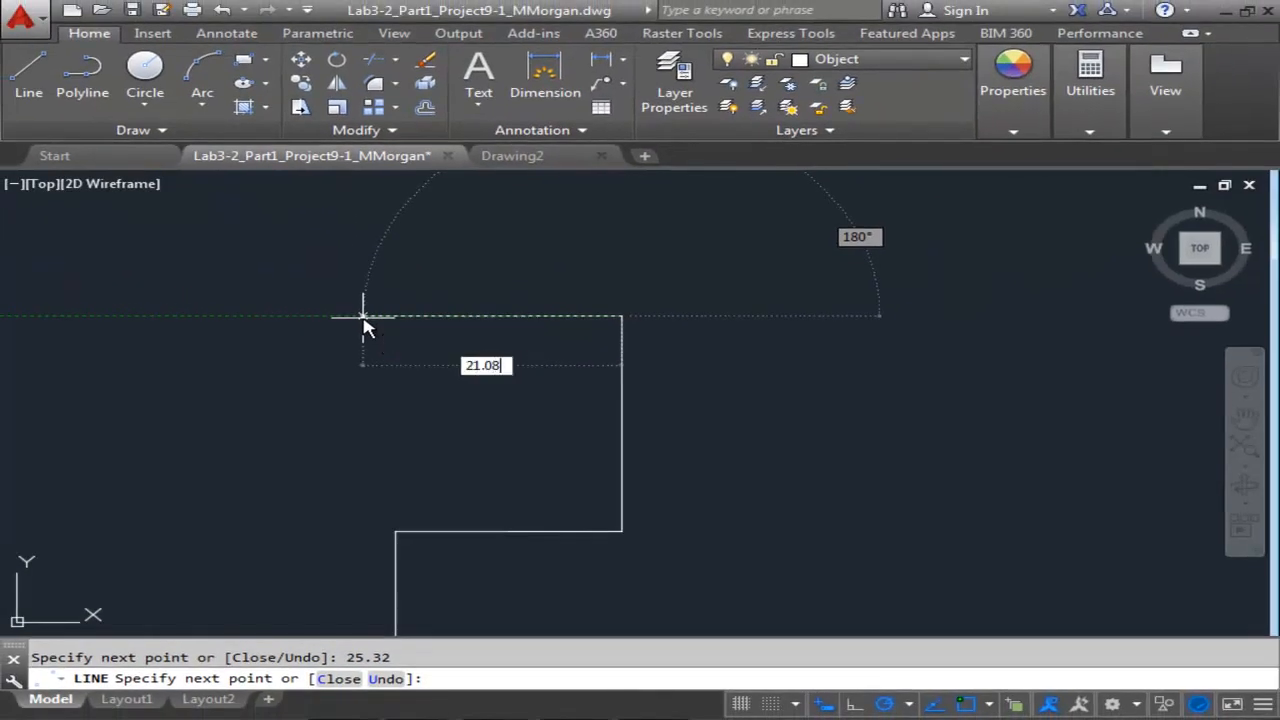
key(Return)
middle_drag(397, 275, 397, 328)
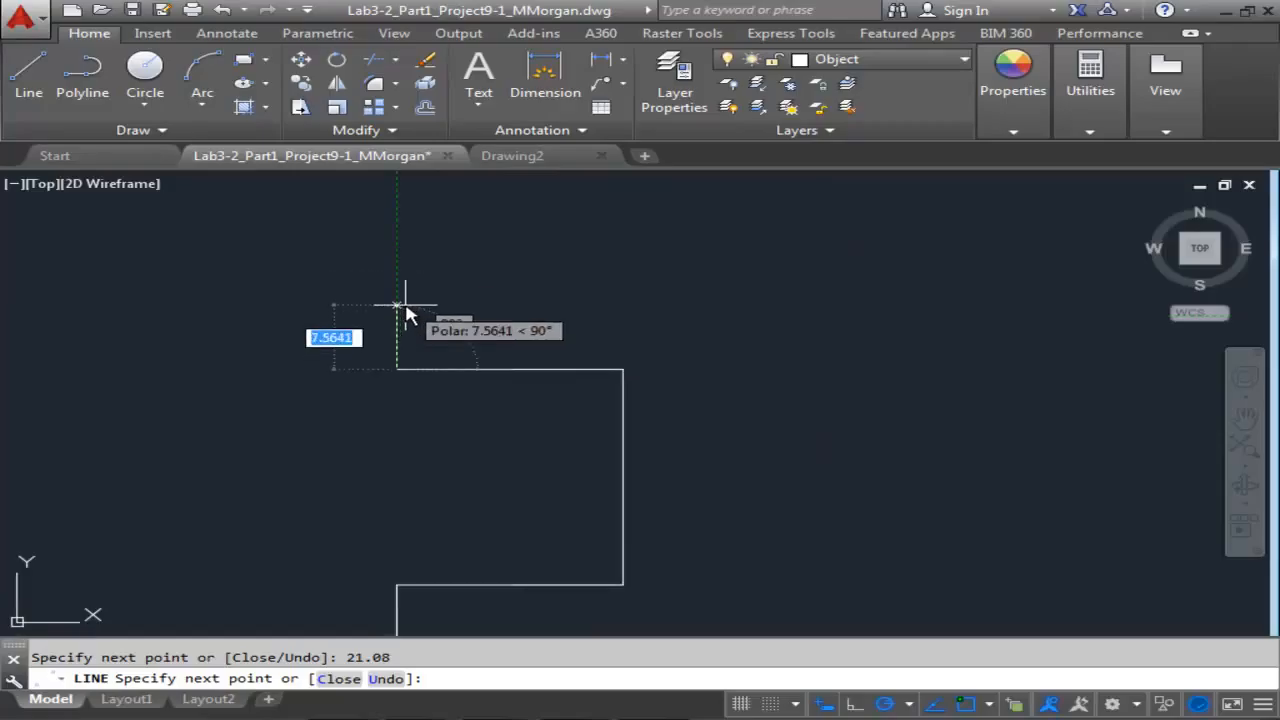
key(Return)
- Offset the vertical line rising from the origin 2.03 to the right
scroll(537, 380, down, 2)
mouse_move(473, 403)
middle_down()
mouse_move(477, 306)
mouse_move(460, 351)
mouse_move(454, 326)
middle_up()
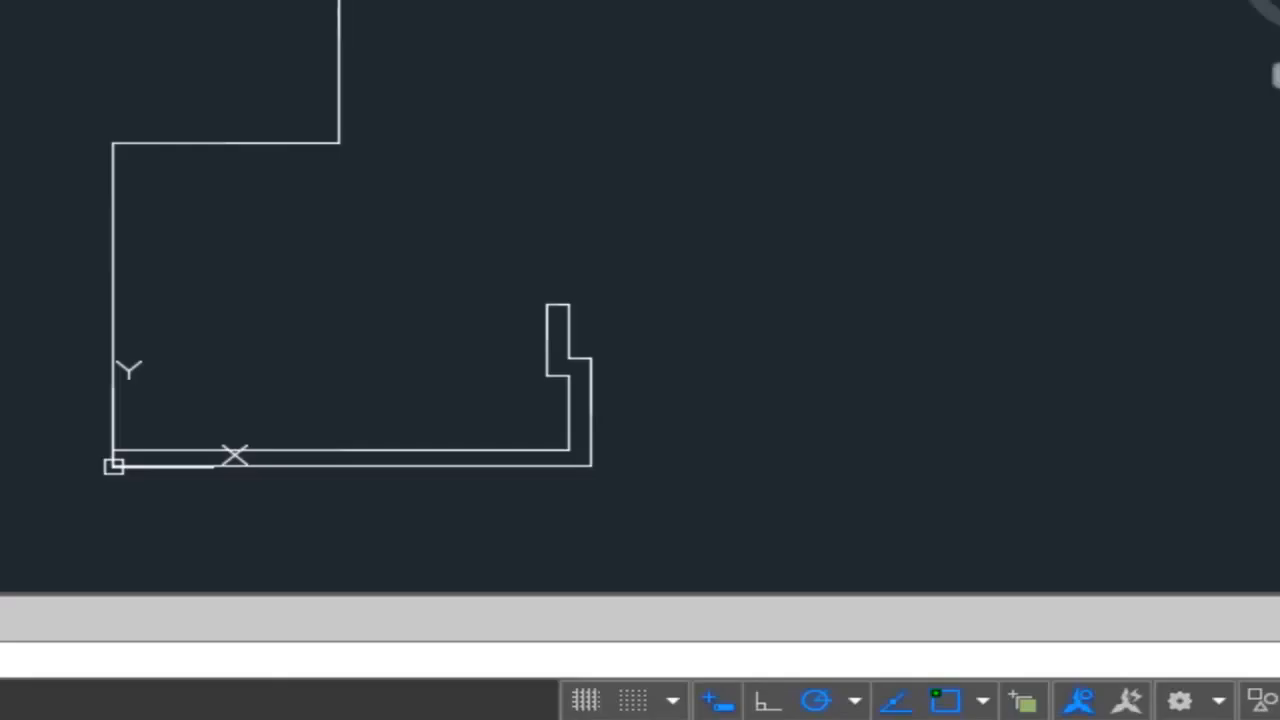
text(o)
key(Return)
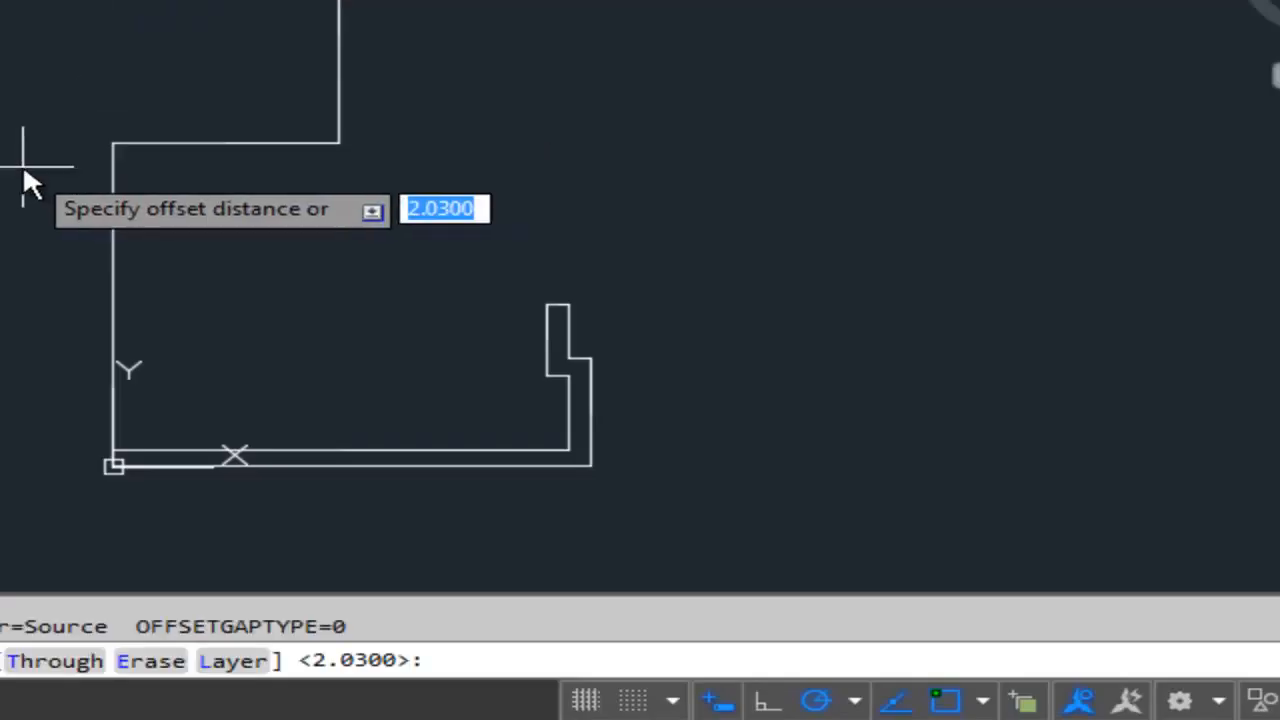
text(2.03)
key(Return)
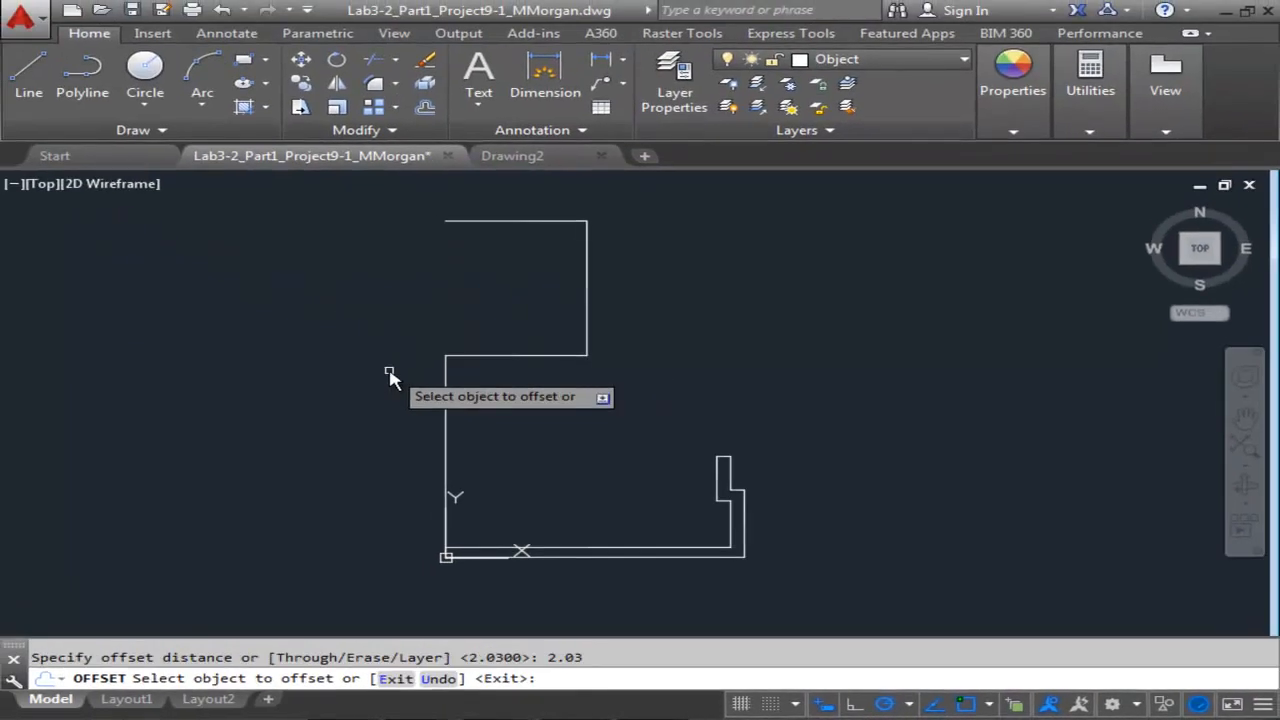
click(445, 406)
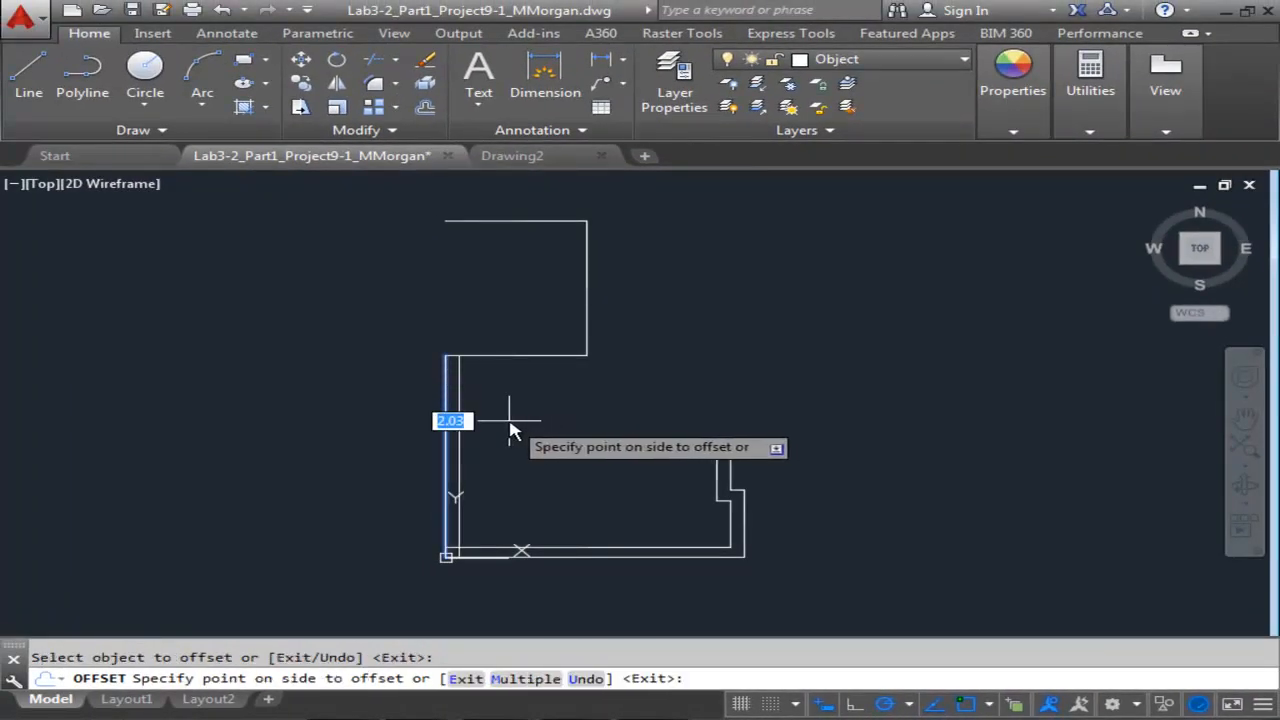
click(510, 430)
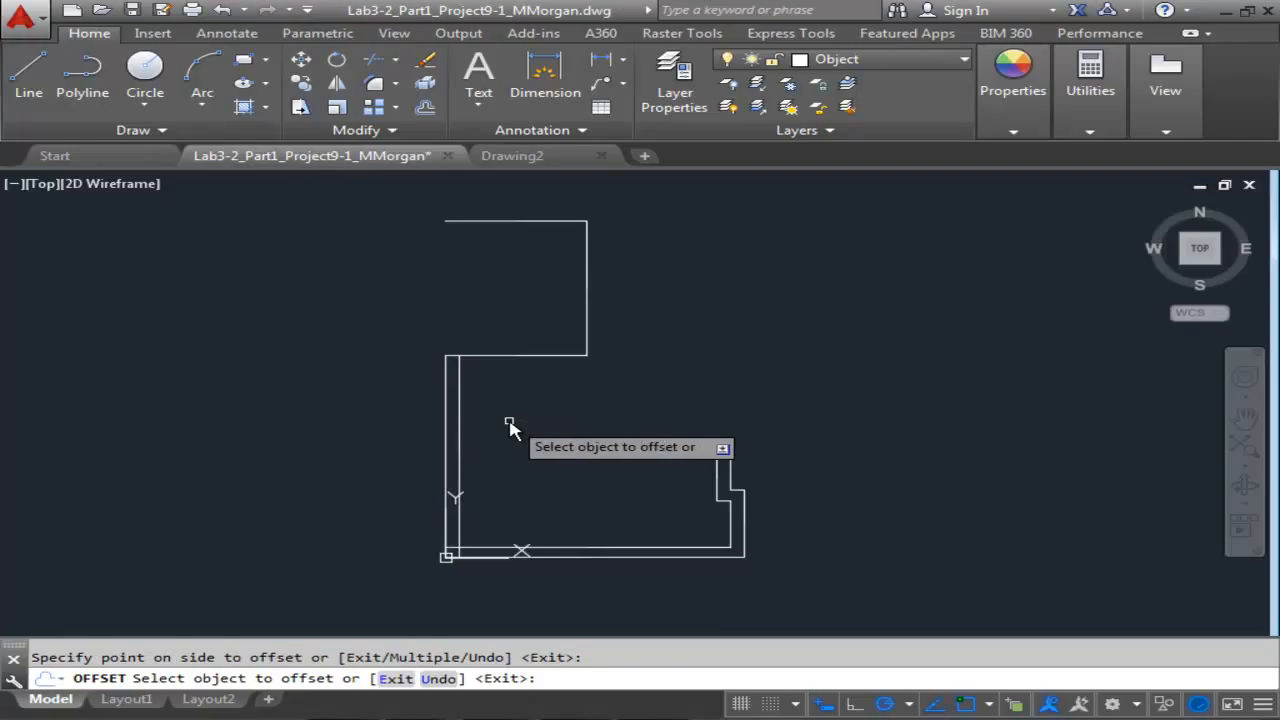
- Offset the notch's two horizontal lines and its connecting vertical line 2.03 toward the inside of the notch
click(518, 354)
click(521, 340)
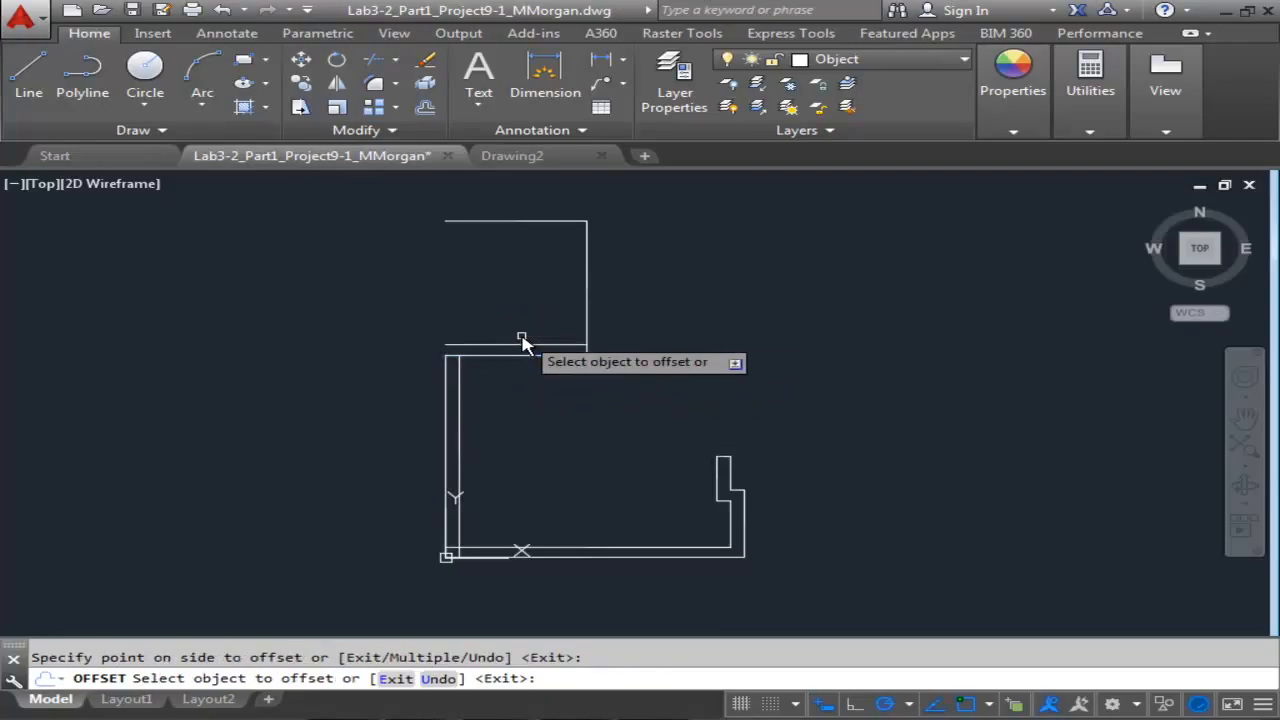
click(586, 305)
click(556, 287)
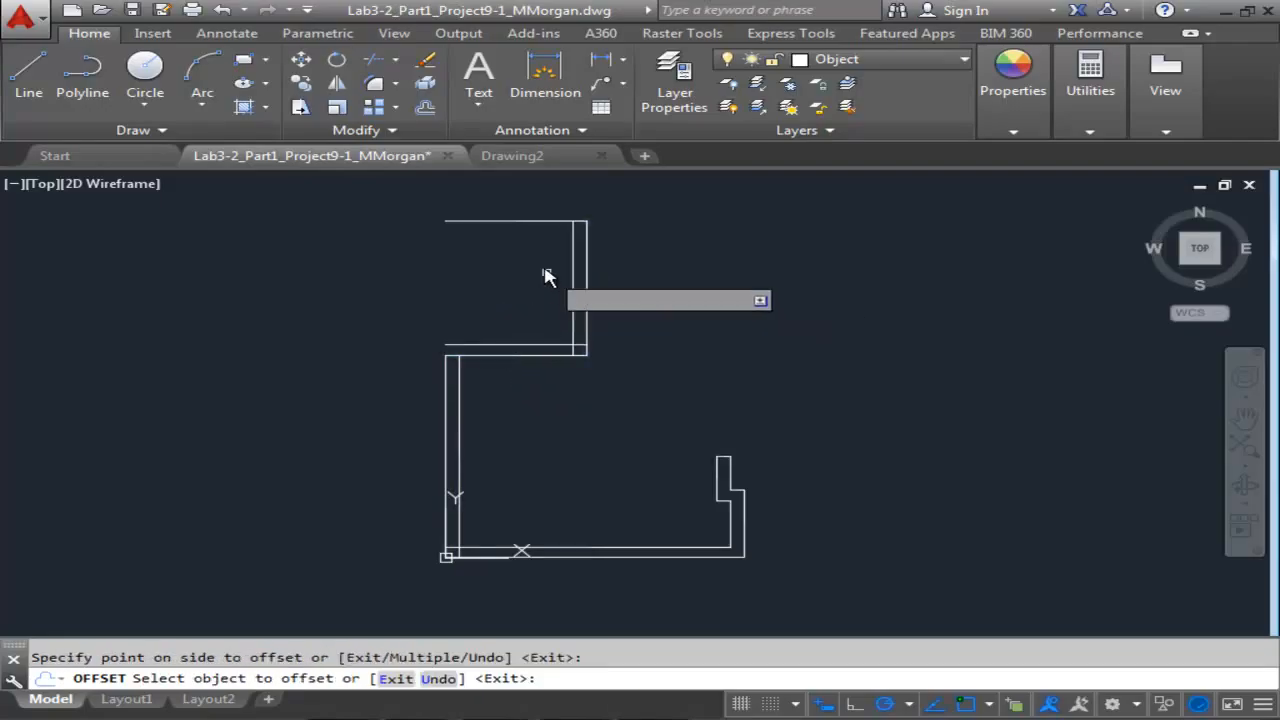
click(537, 222)
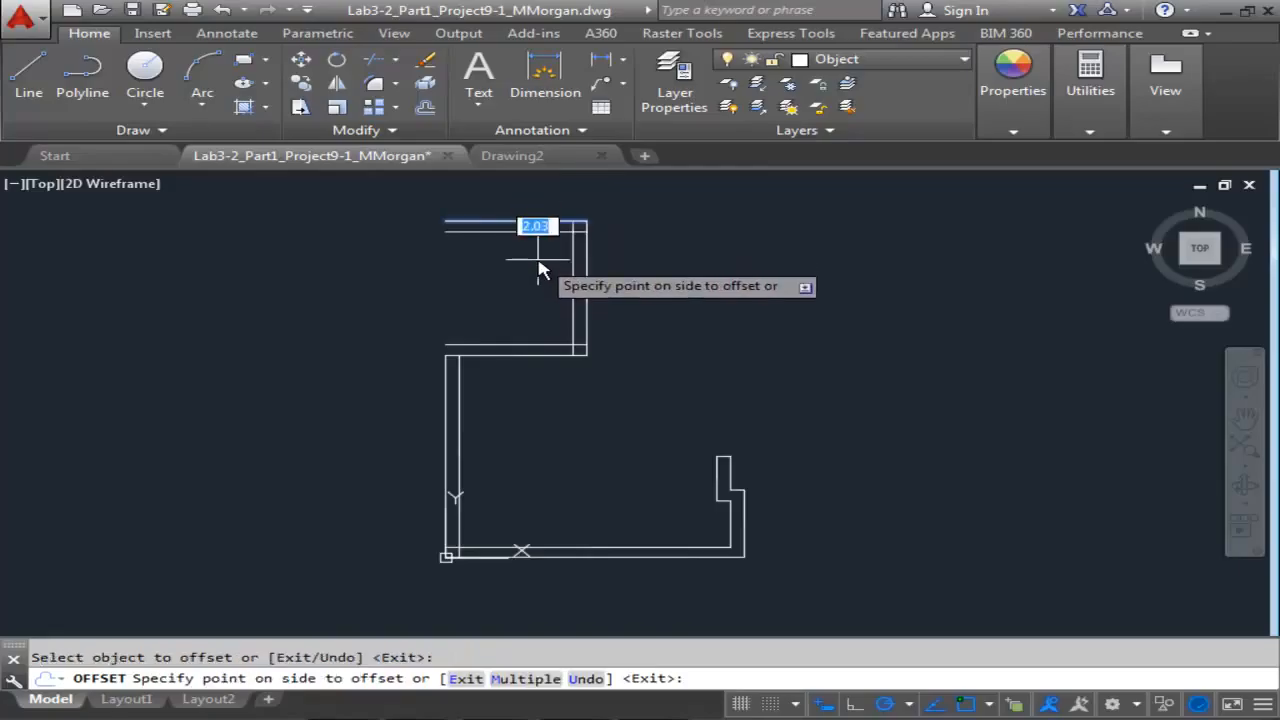
click(538, 263)
key(Escape)
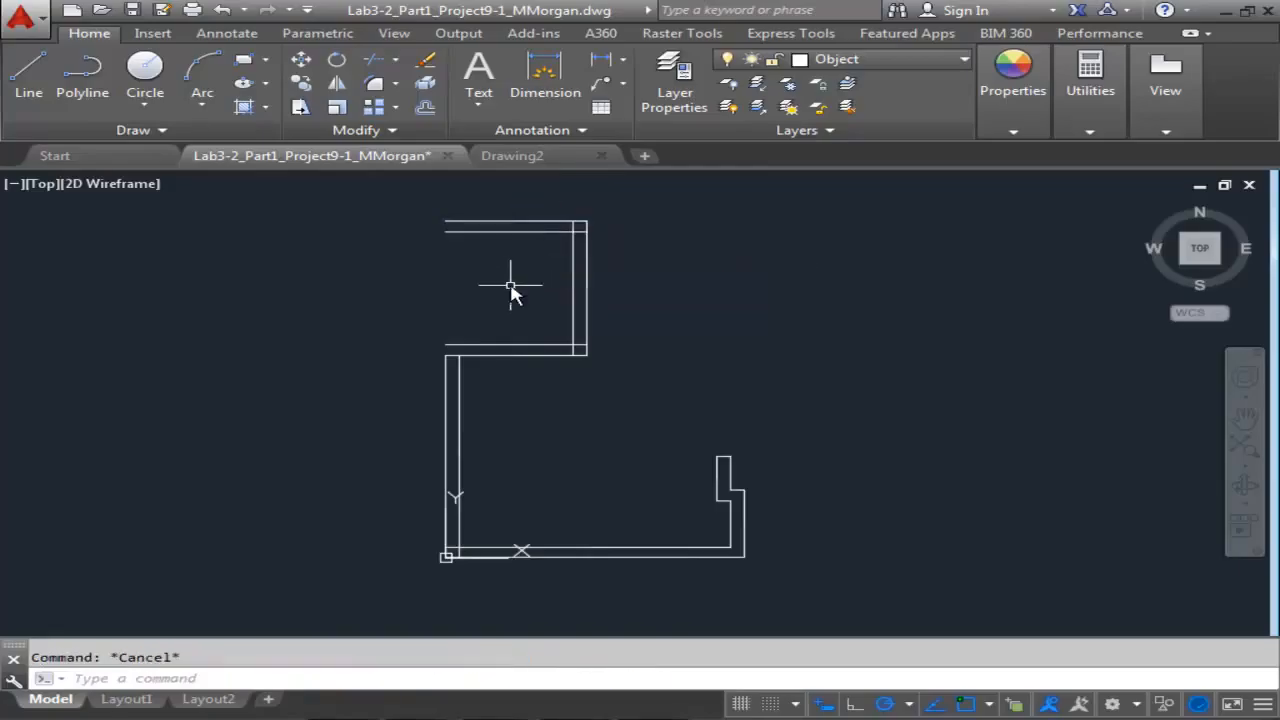
- Stretch the outer vertical up to the notch's upper offset line and shorten the notch's lower line to the inner vertical
scroll(520, 285, up, 5)
scroll(410, 350, up, 2)
click(424, 520)
click(424, 480)
key(Escape)
click(457, 480)
click(424, 480)
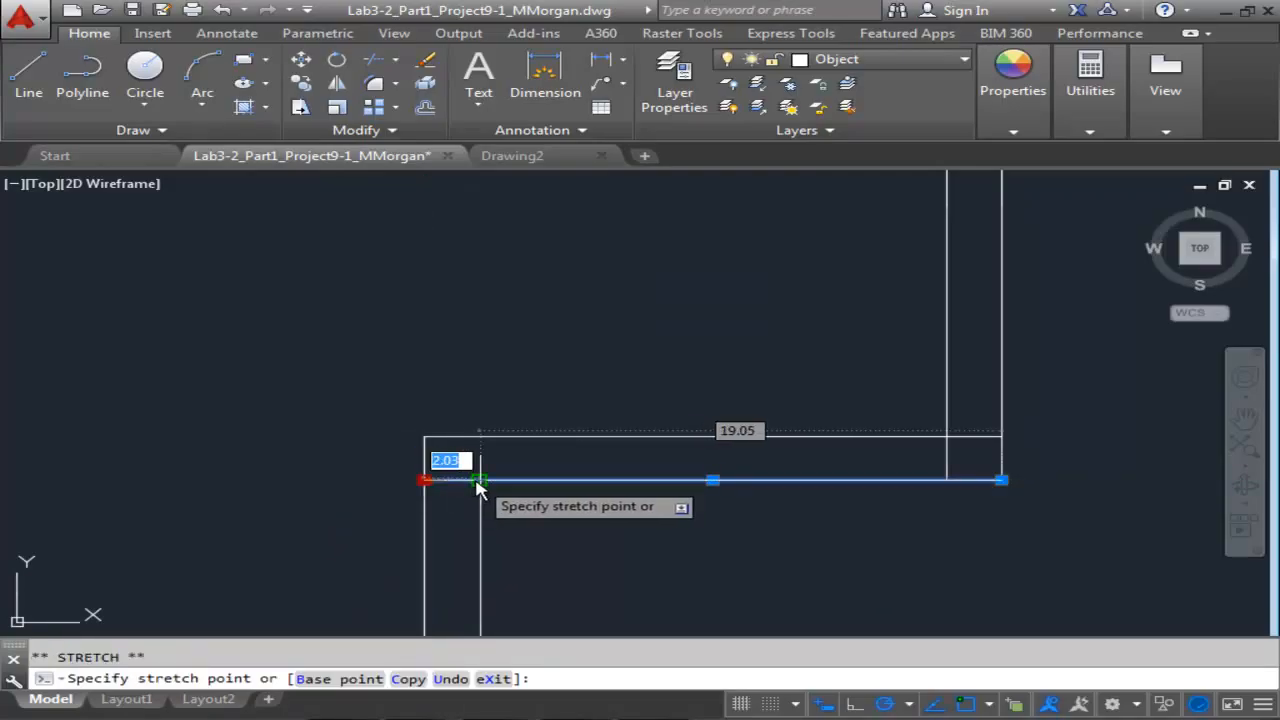
key(Escape)
- Shorten the offset vertical and offset horizontal lines to meet each other at the notch's lower right inner corner
scroll(820, 514, down, 2)
scroll(757, 520, up, 3)
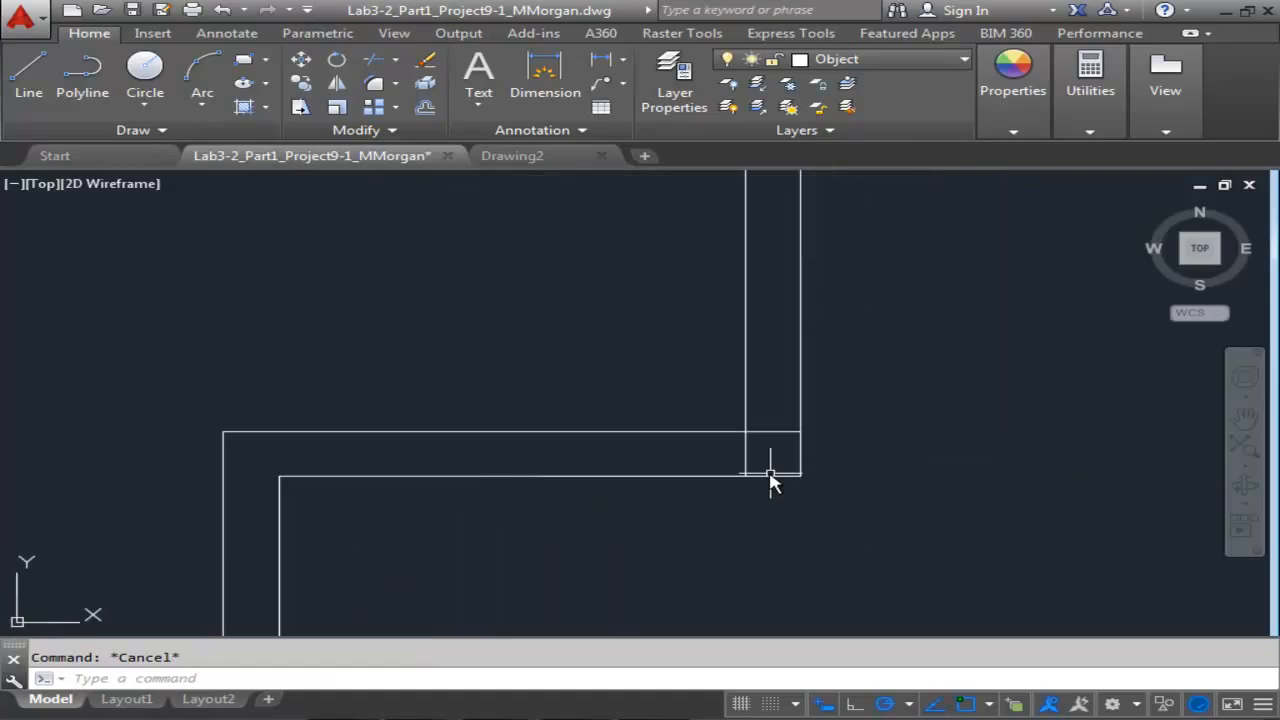
click(746, 469)
click(746, 477)
click(750, 431)
key(Escape)
click(800, 433)
click(800, 432)
click(746, 432)
key(Escape)
- Shorten the offset horizontal and offset vertical lines to meet each other at the notch's upper right inner corner
scroll(771, 400, down, 3)
middle_drag(771, 400, 733, 480)
middle_drag(745, 285, 744, 390)
scroll(743, 391, up, 4)
click(735, 403)
click(748, 403)
click(694, 403)
key(Escape)
click(694, 388)
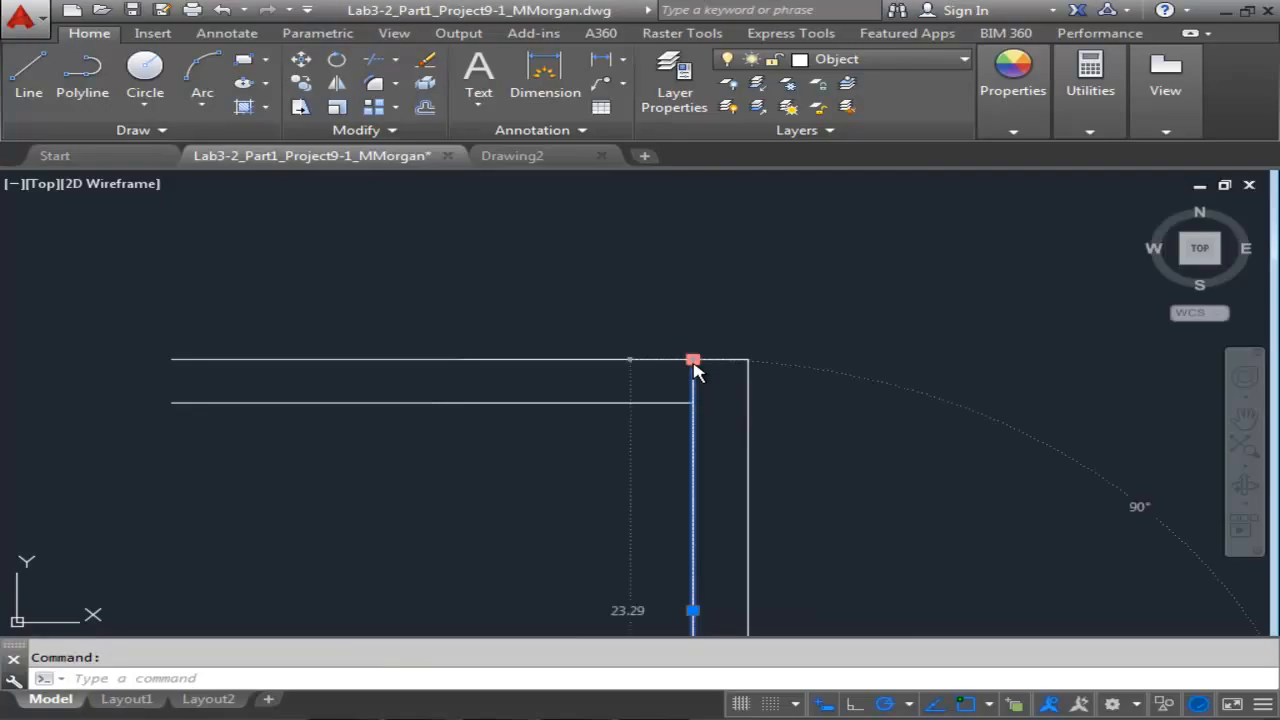
click(693, 360)
click(693, 403)
key(Escape)
- Shorten the inner vertical line and the inner bottom line to meet each other at the wall corner near the origin
scroll(748, 383, down, 3)
middle_drag(748, 462, 737, 366)
scroll(755, 368, down, 2)
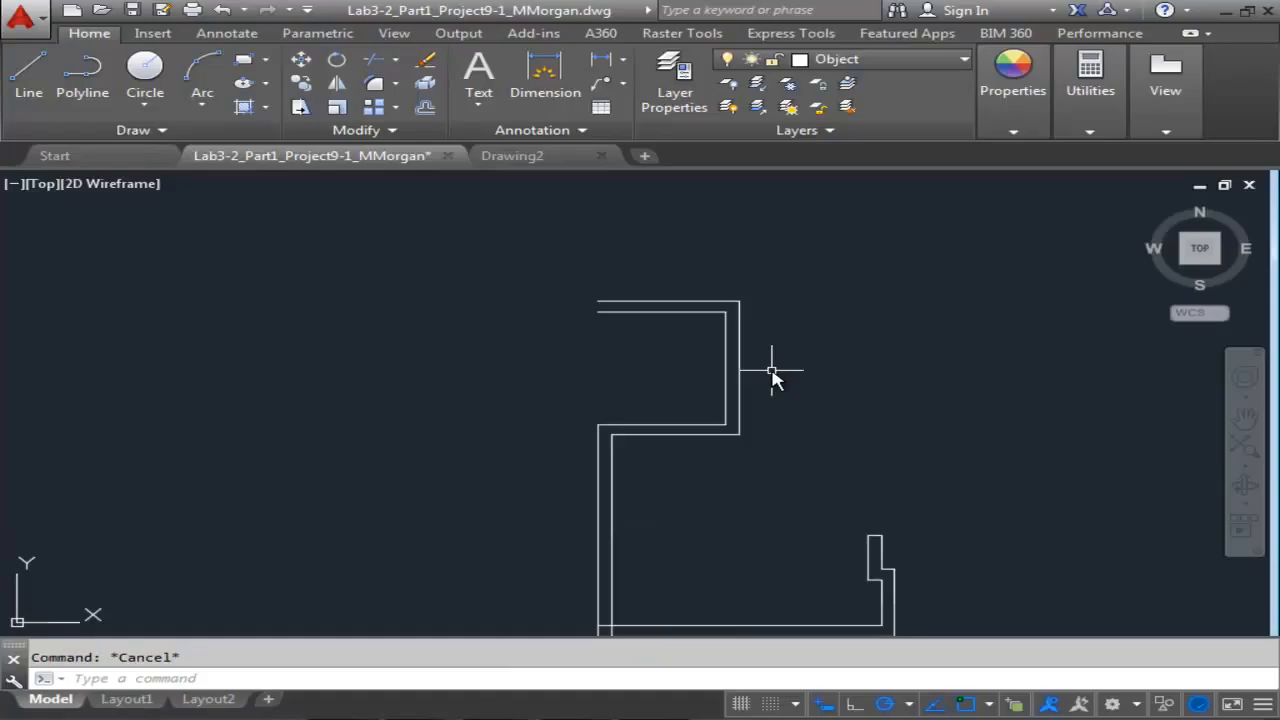
scroll(771, 405, down, 2)
middle_drag(771, 423, 760, 349)
scroll(674, 486, up, 3)
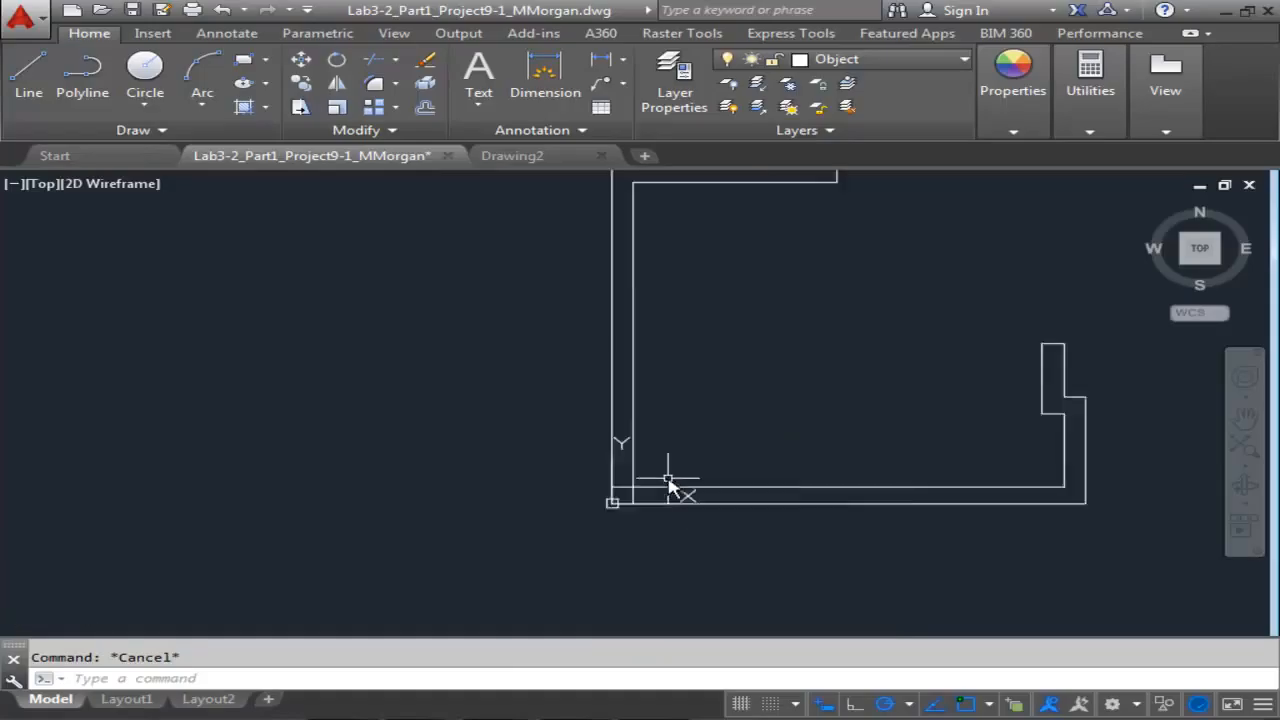
scroll(665, 489, up, 4)
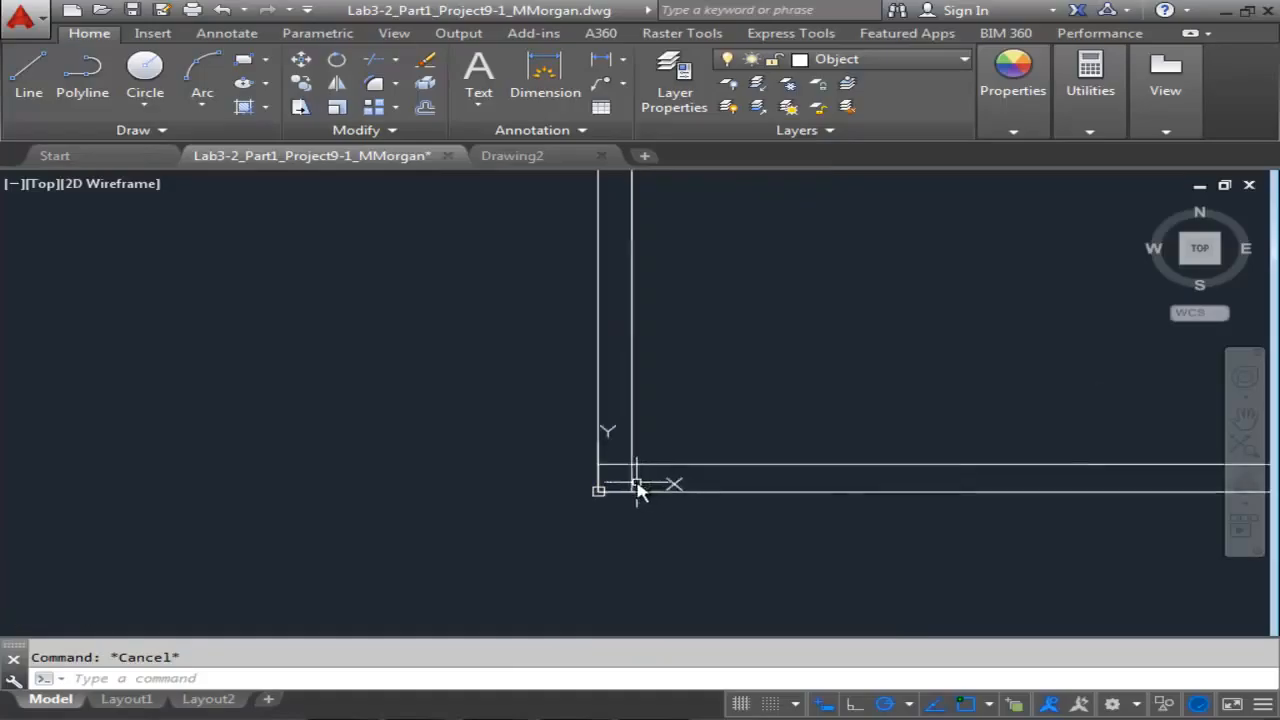
click(632, 487)
click(631, 490)
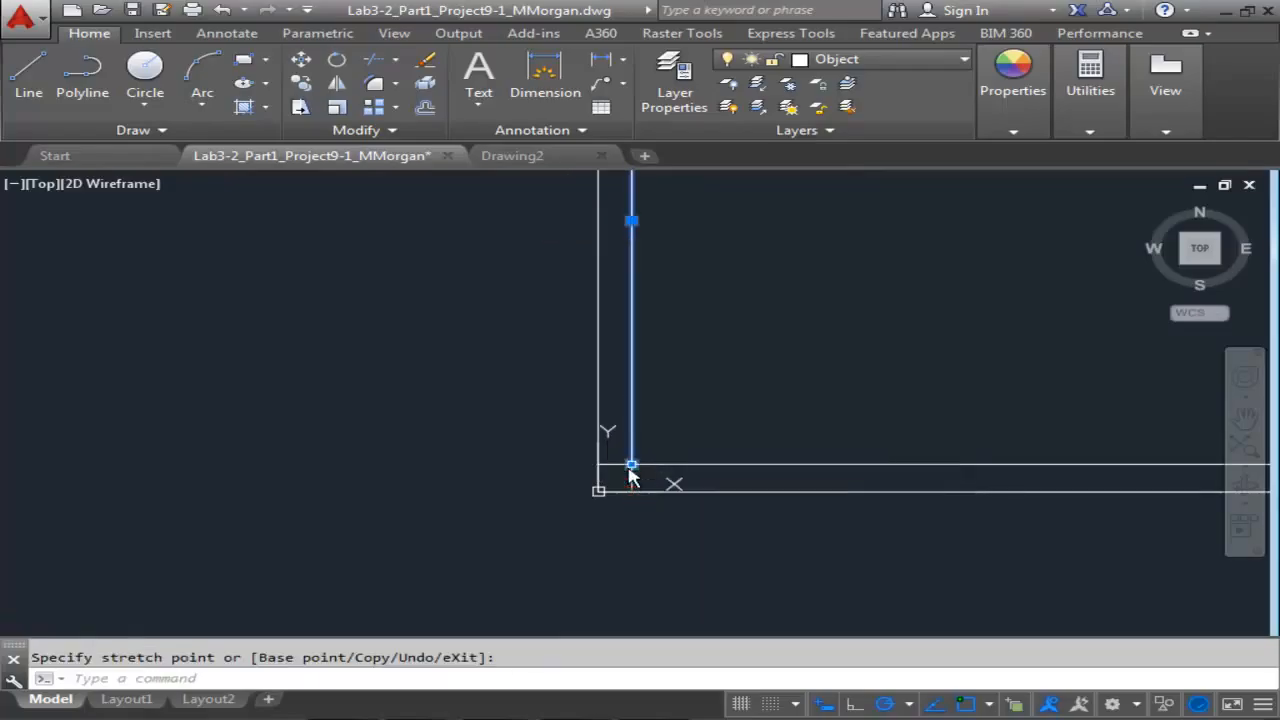
click(609, 467)
click(605, 464)
click(598, 464)
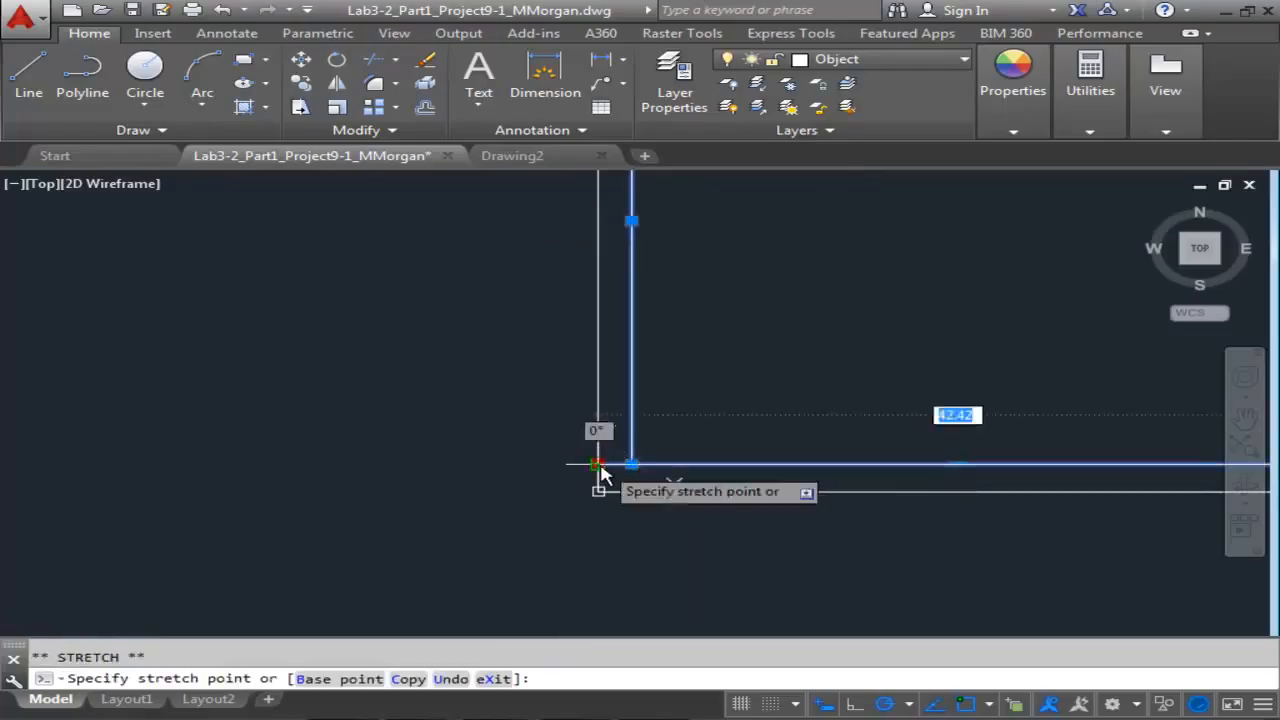
scroll(720, 370, down, 3)
key(Escape)
scroll(770, 380, down, 3)
scroll(737, 402, up, 2)
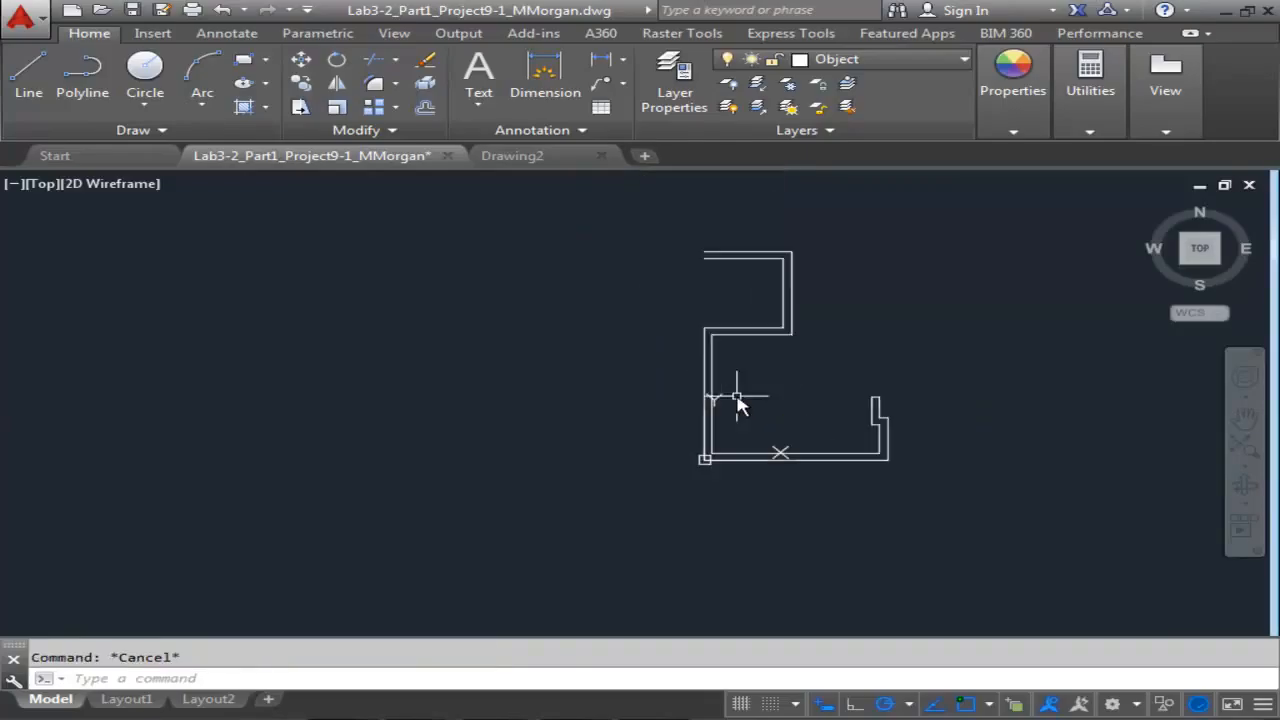
click(644, 305)
click(908, 490)
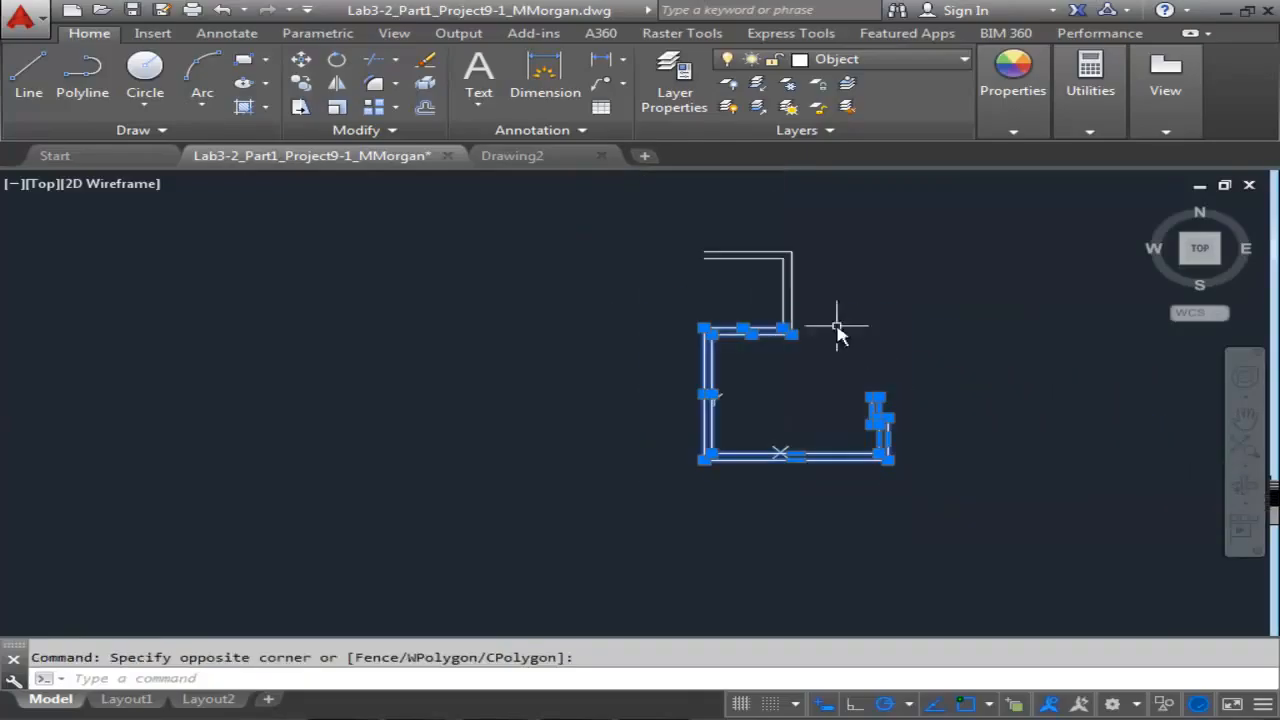
key(Escape)
- Mirror the lower walls and hooked lip about a horizontal line through the midpoint of the notch's inner vertical, keeping the source objects
click(705, 360)
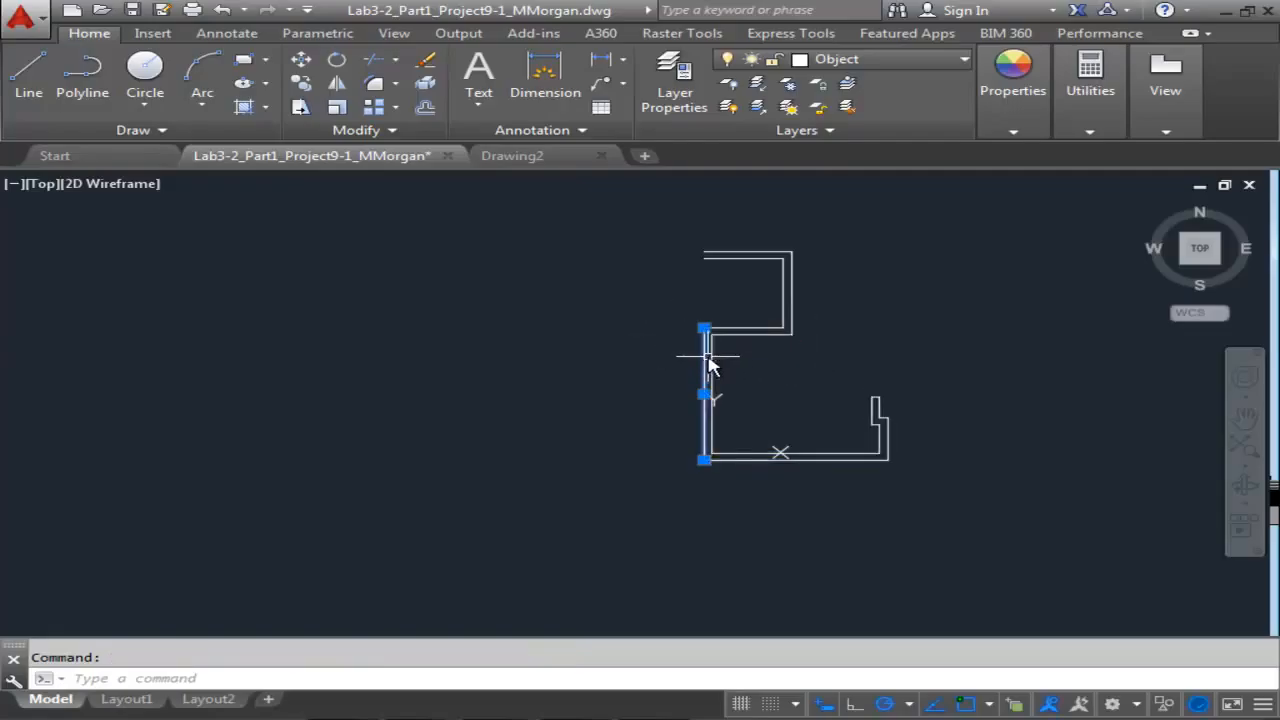
click(629, 389)
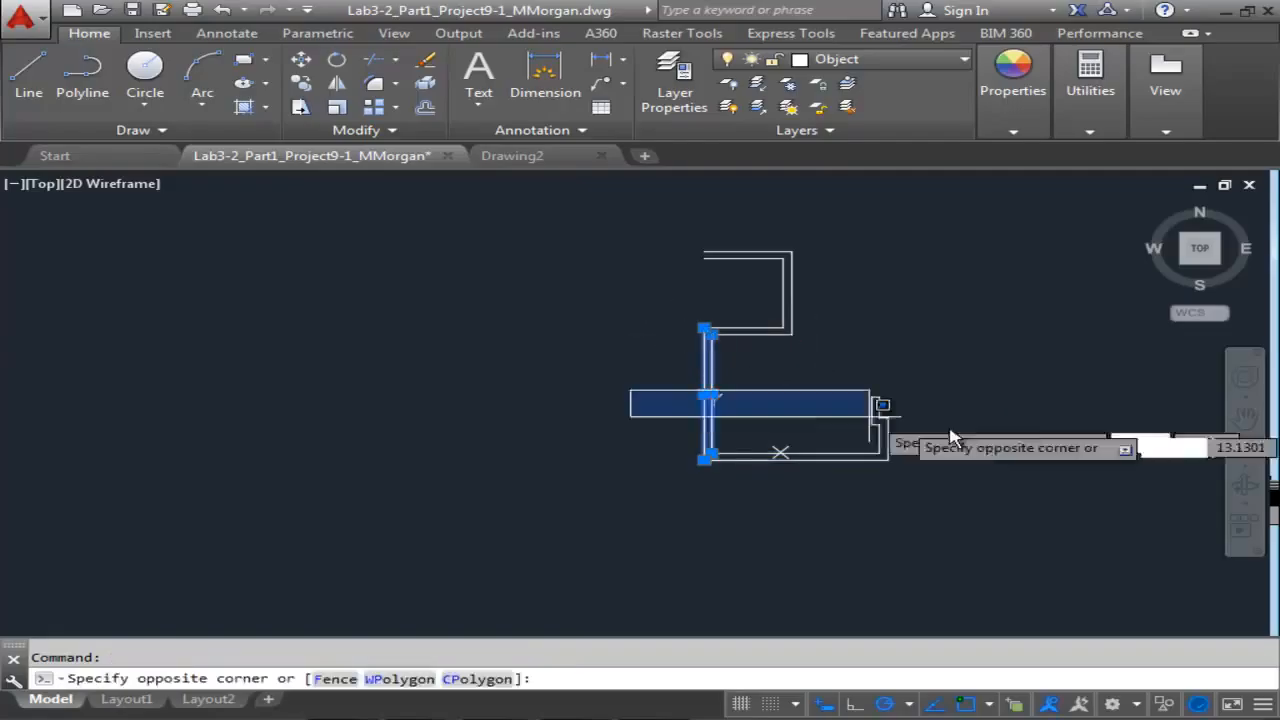
click(1130, 530)
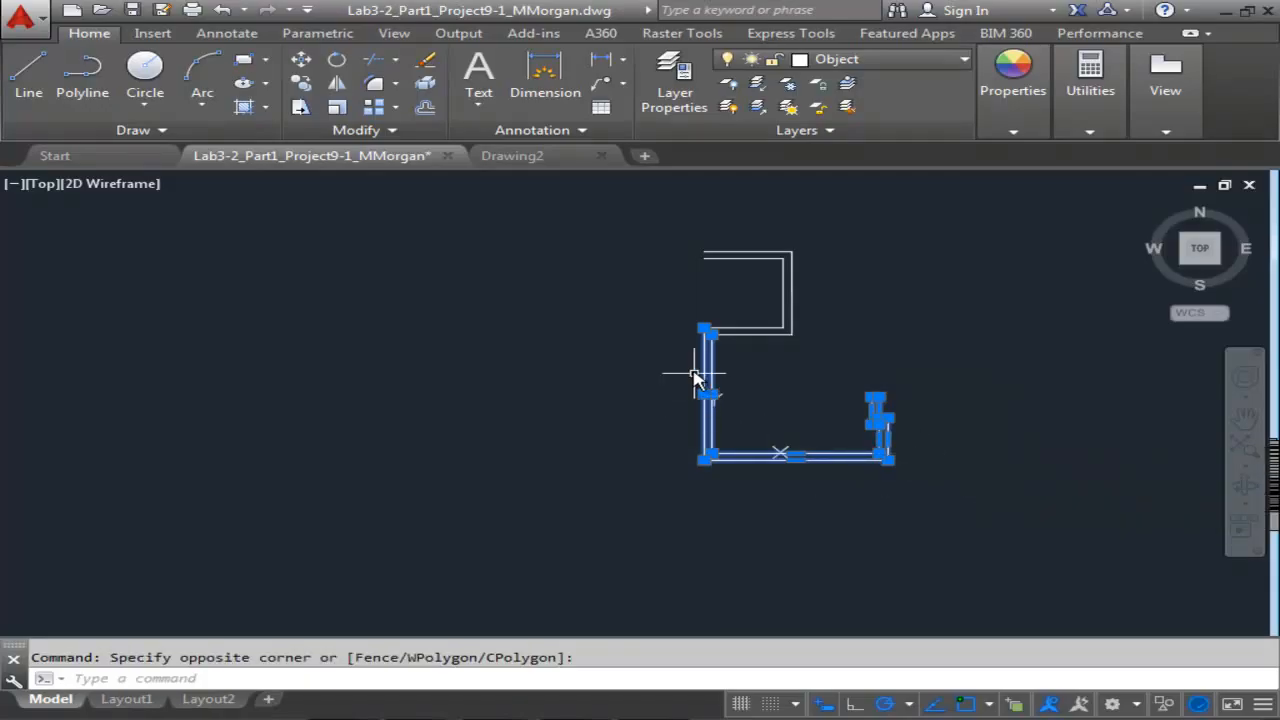
scroll(700, 398, up, 3)
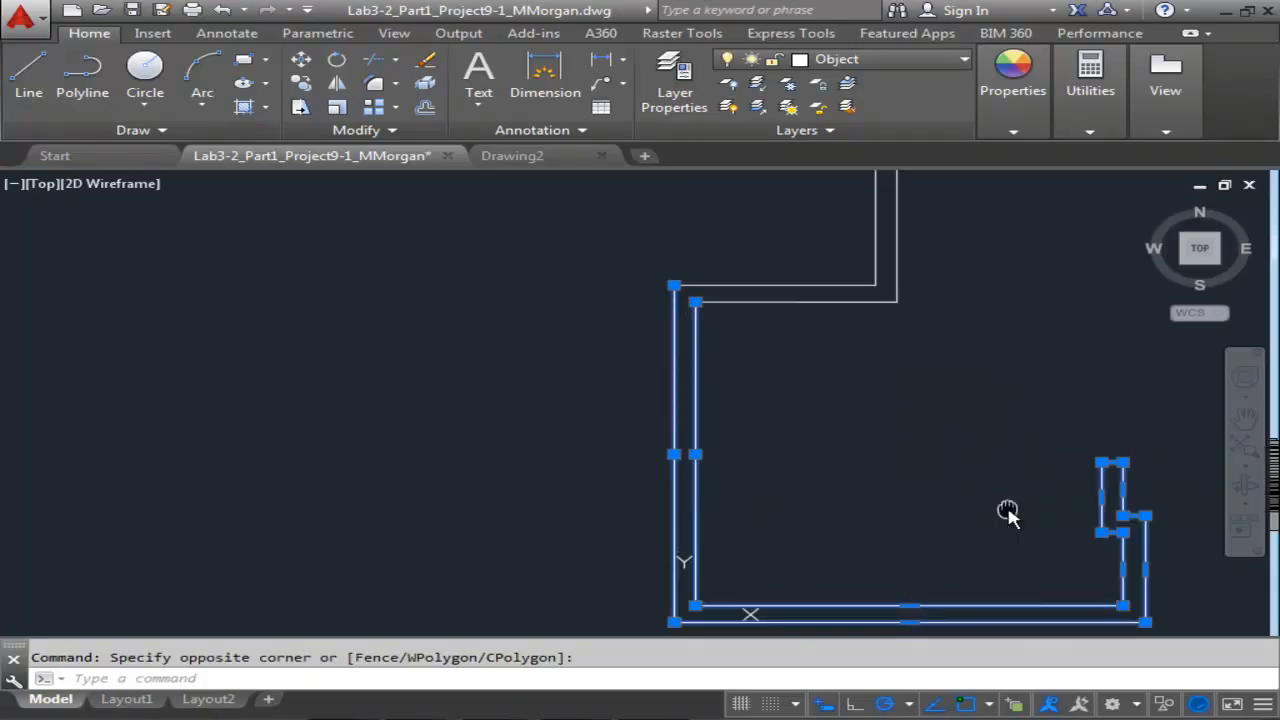
scroll(890, 502, down, 2)
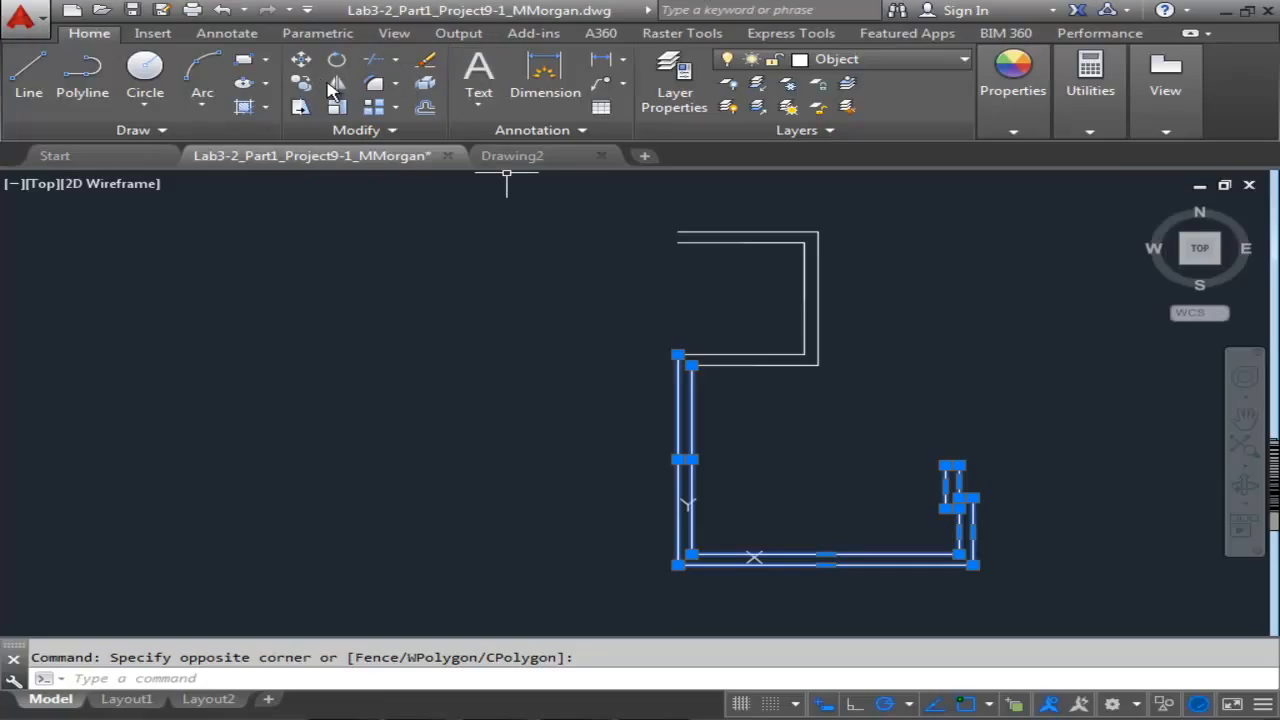
click(336, 86)
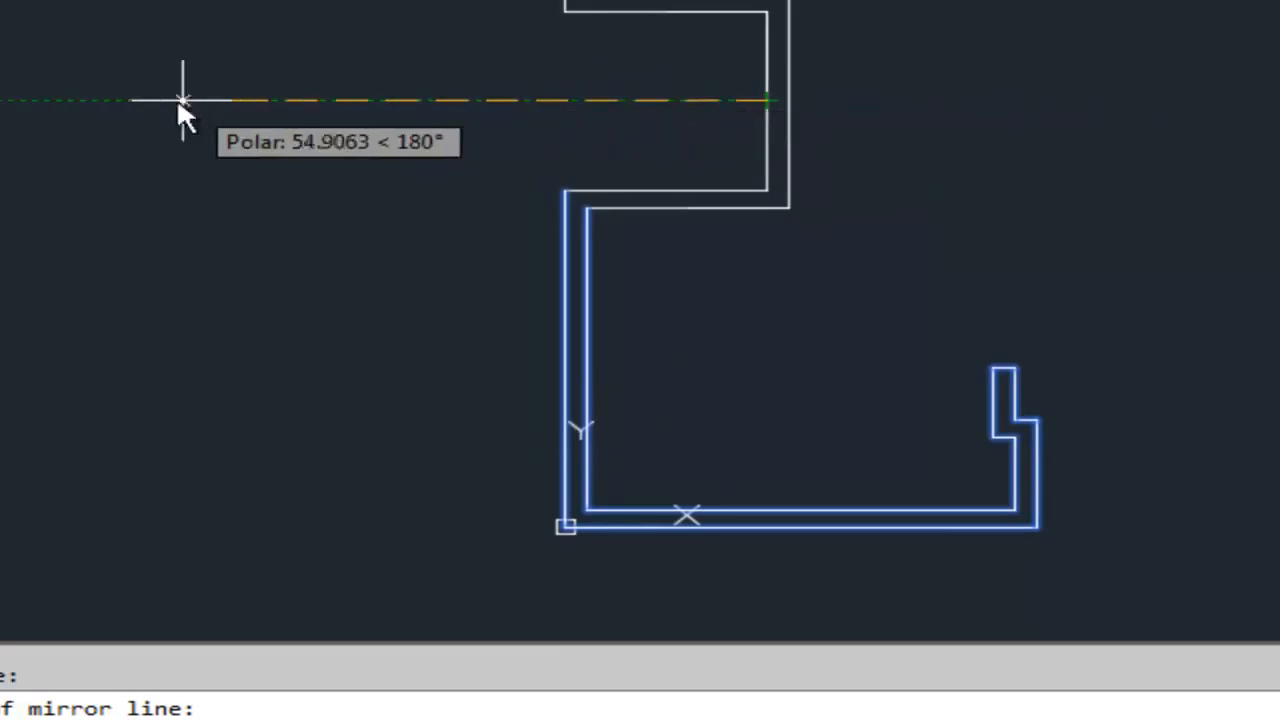
click(129, 100)
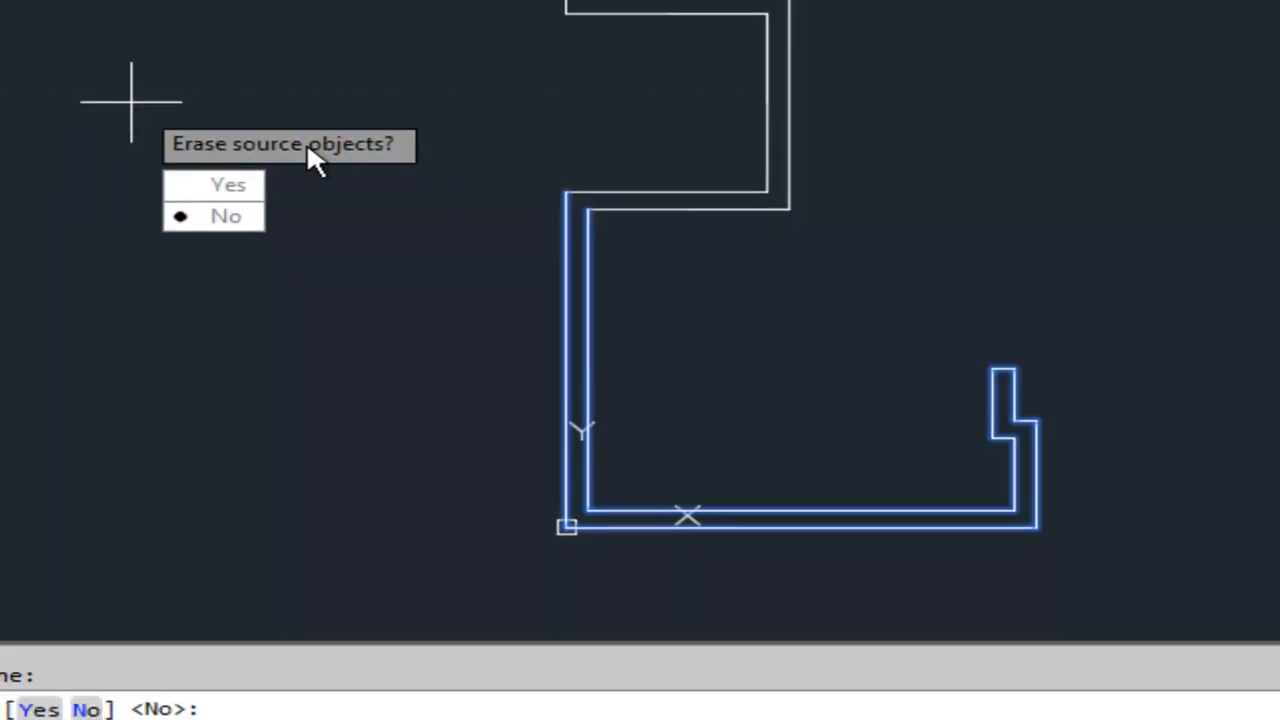
click(228, 218)
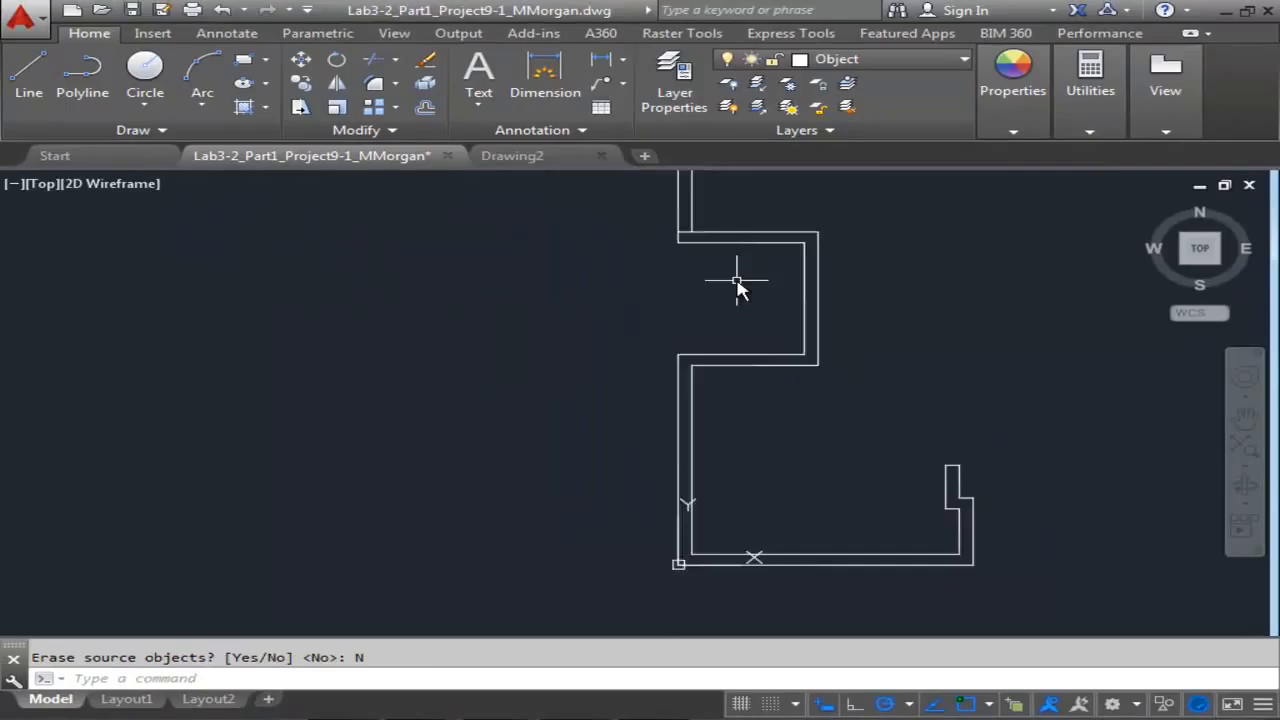
- Shorten the notch's top outer line so its left end meets the mirrored inner vertical wall line
scroll(689, 315, down, 4)
middle_drag(690, 314, 562, 397)
scroll(551, 383, up, 6)
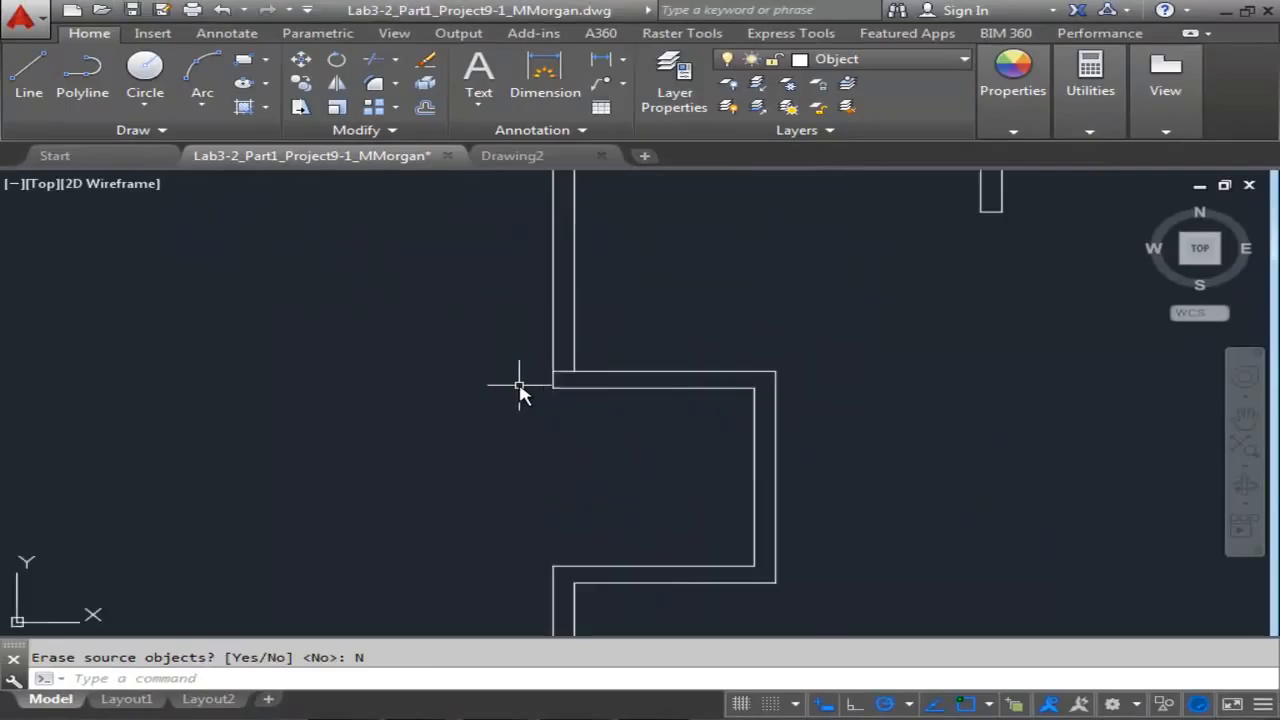
scroll(520, 360, up, 4)
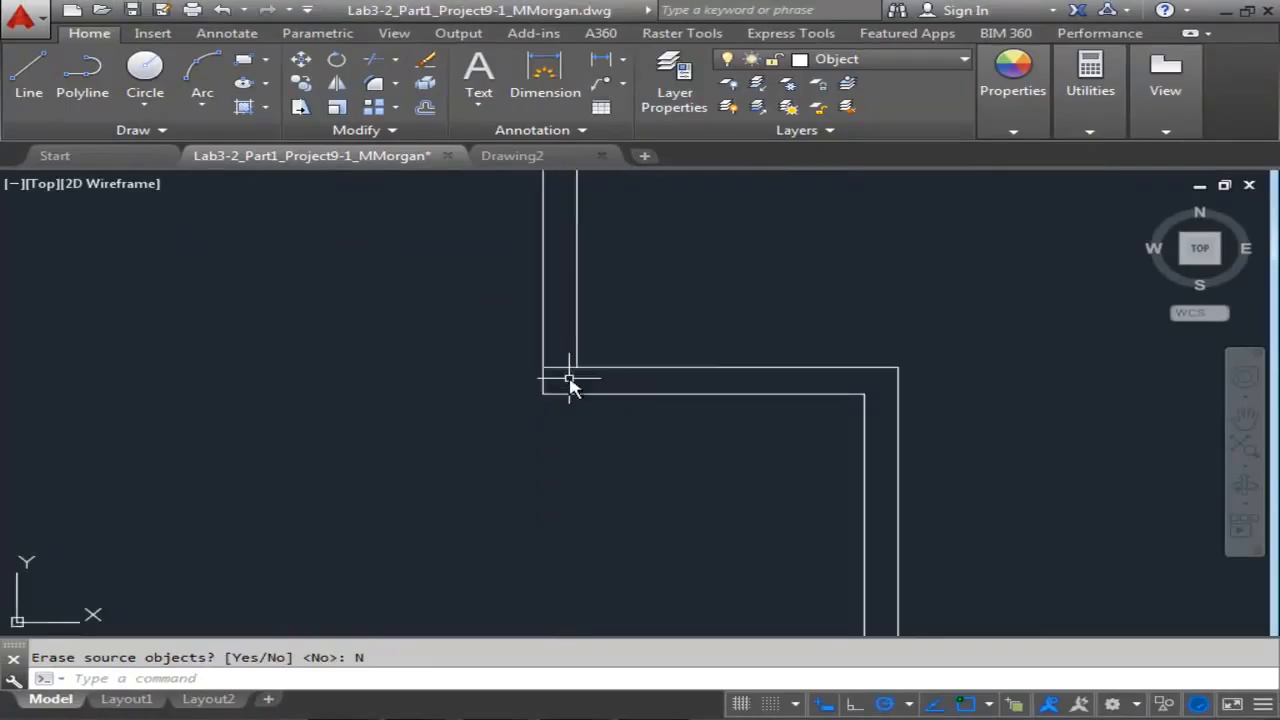
click(549, 359)
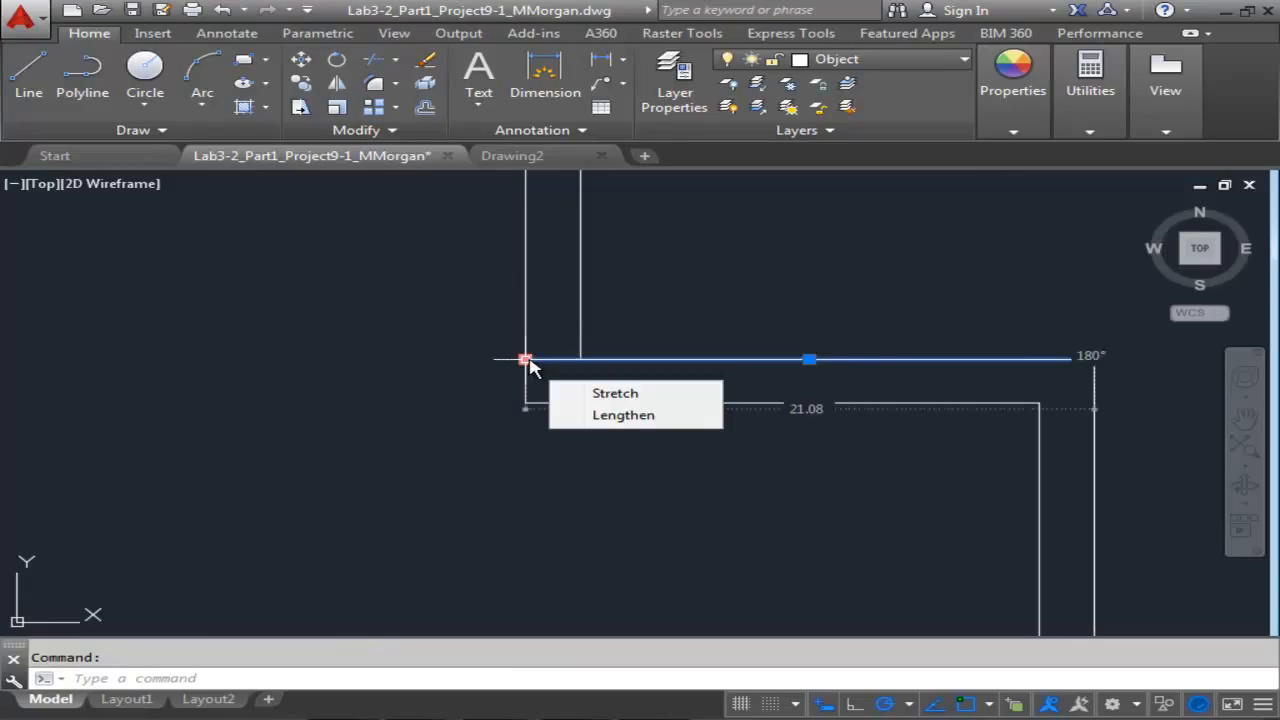
click(525, 359)
click(581, 359)
key(Escape)
scroll(628, 343, down, 5)
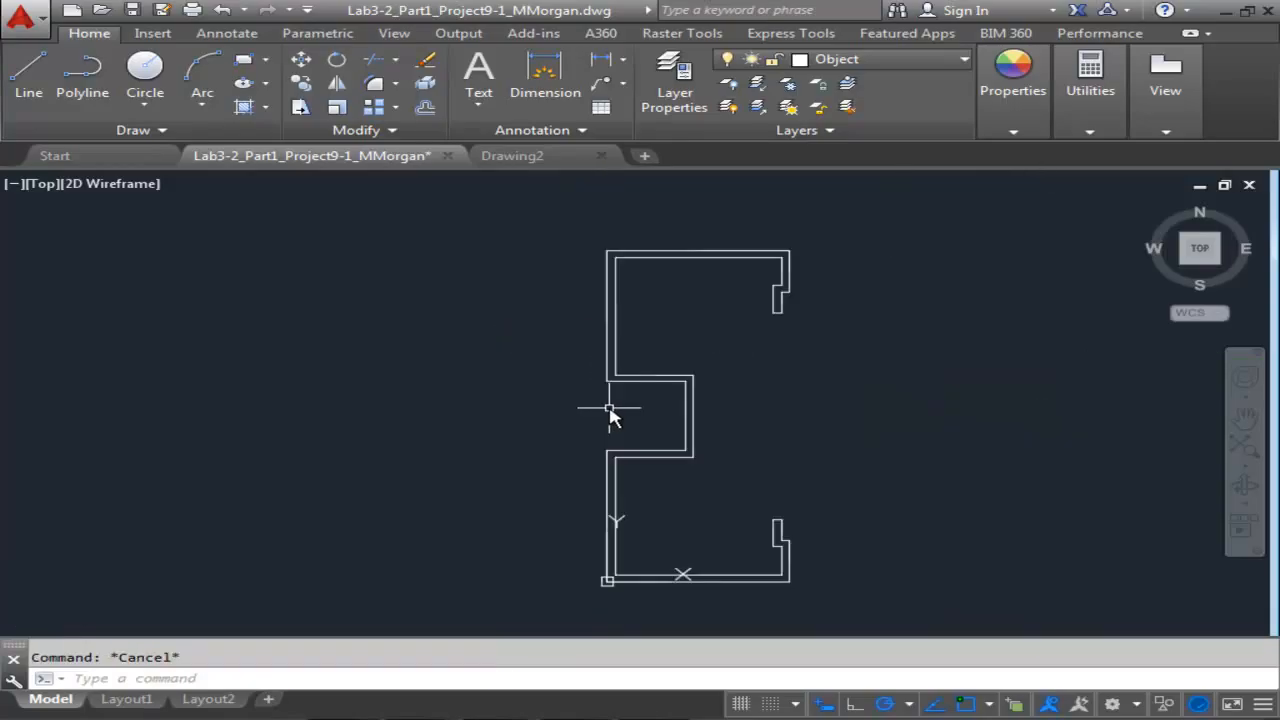
middle_drag(614, 407, 592, 395)
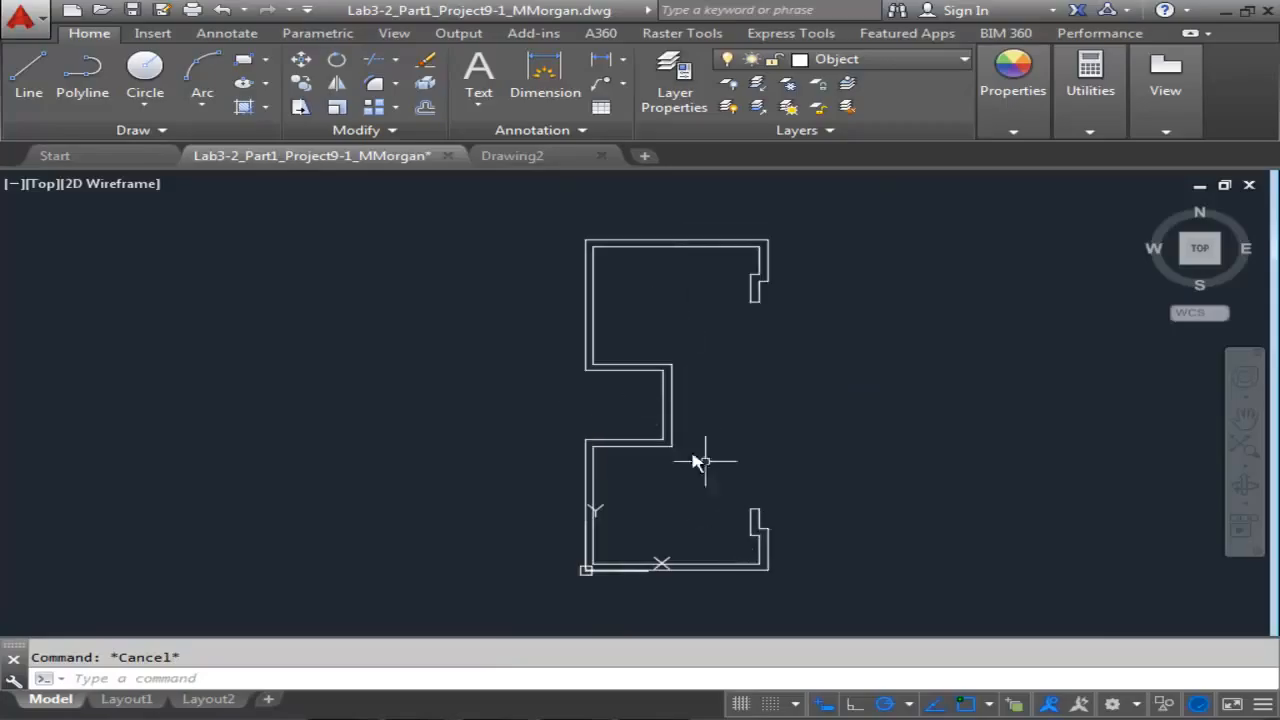
scroll(590, 463, up, 2)
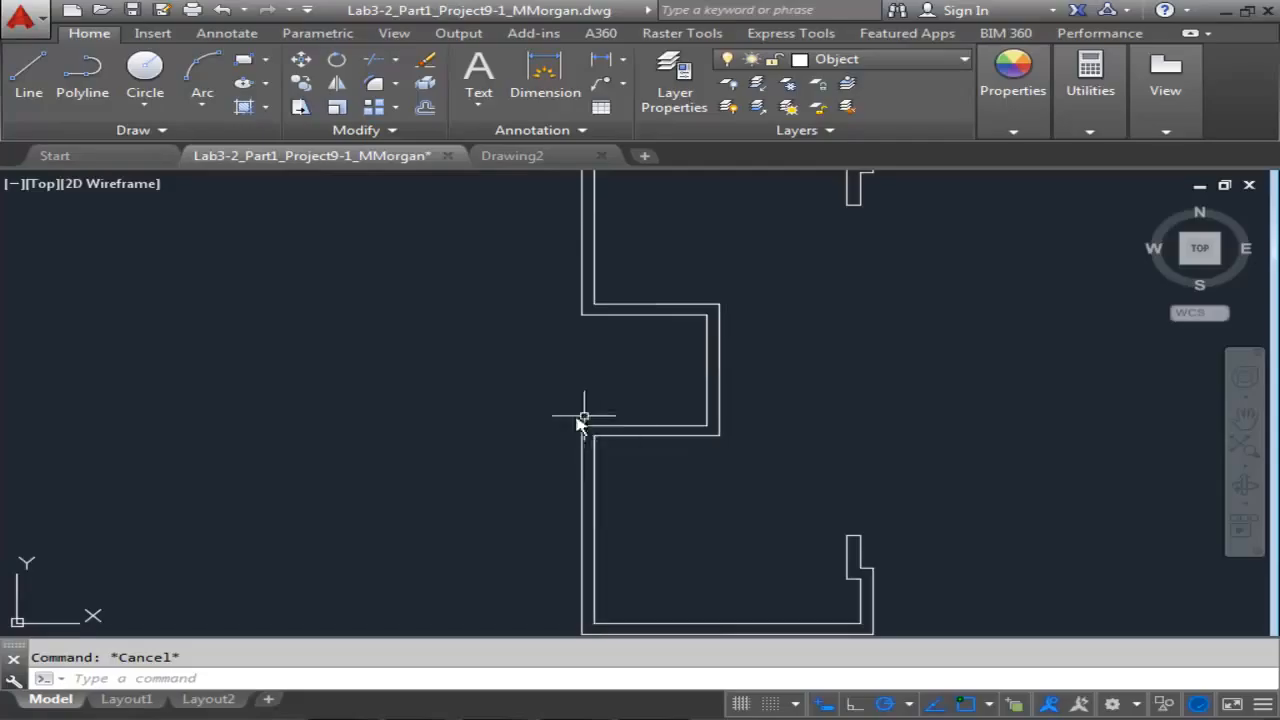
scroll(583, 354, down, 2)
middle_drag(537, 309, 515, 413)
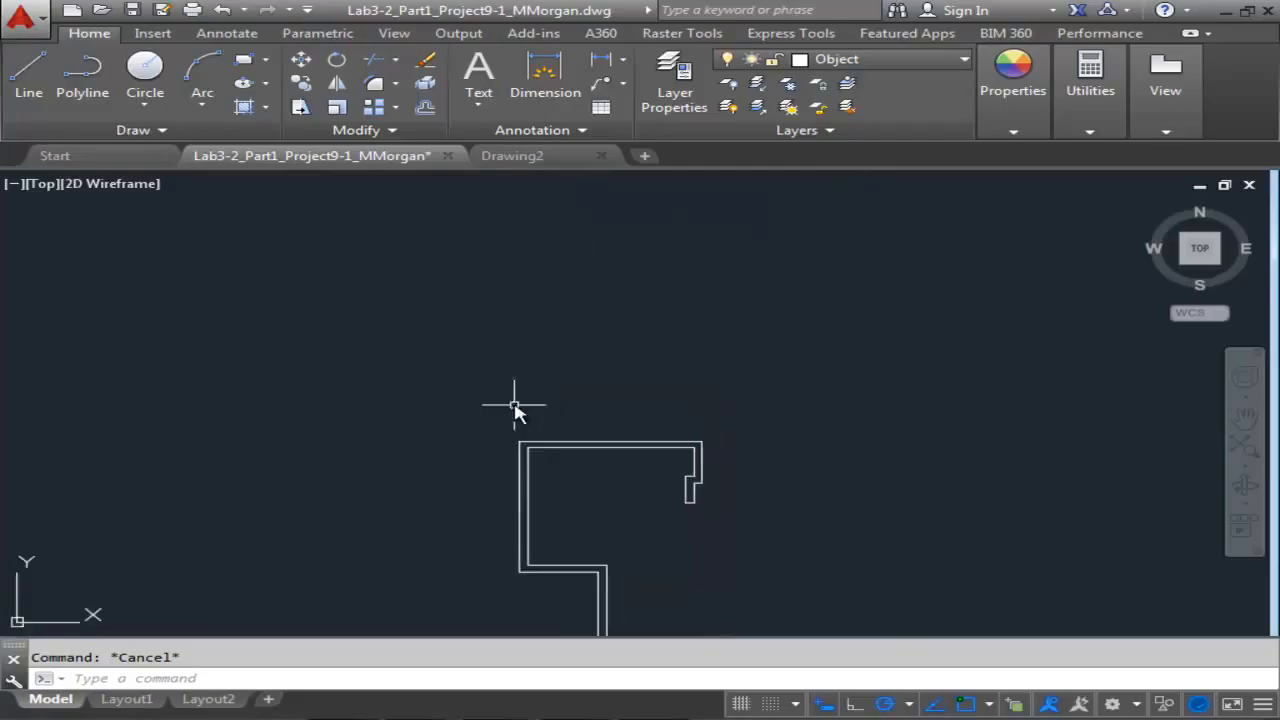
scroll(524, 337, down, 2)
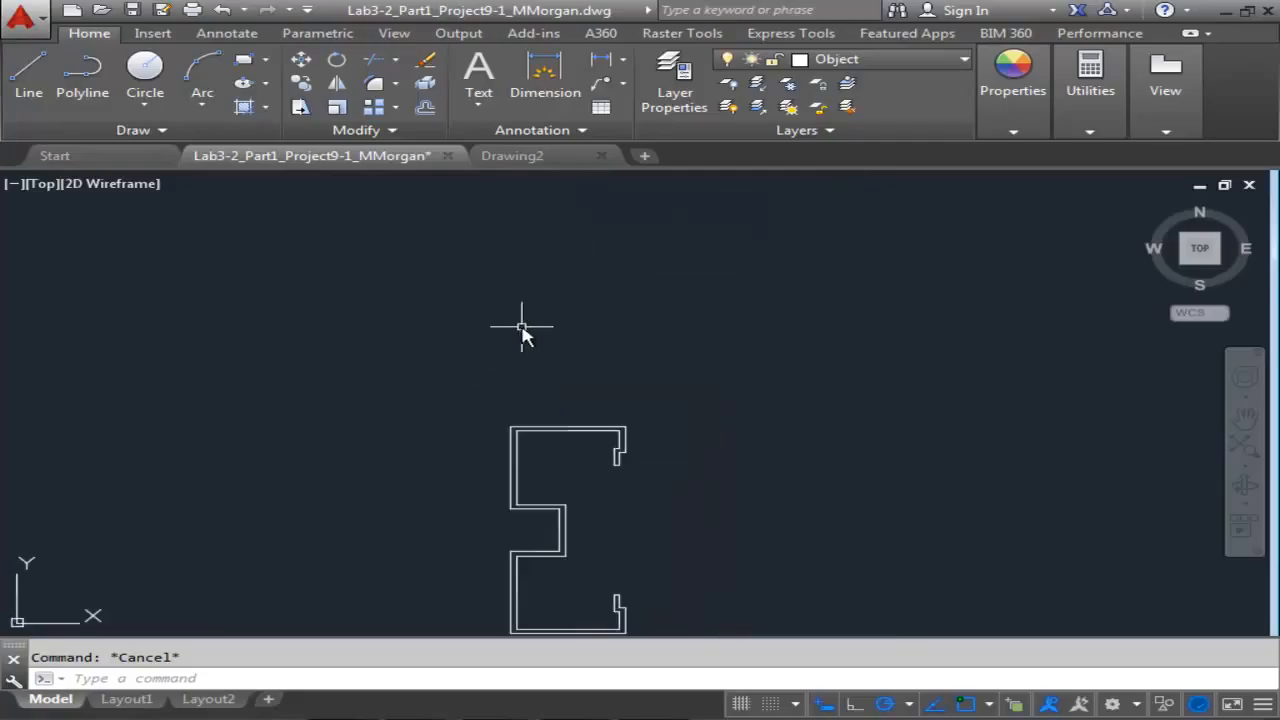
- Draw a vertical line about 7 units long in the empty space left of the profile's upper half
scroll(530, 383, up, 2)
middle_drag(506, 347, 543, 286)
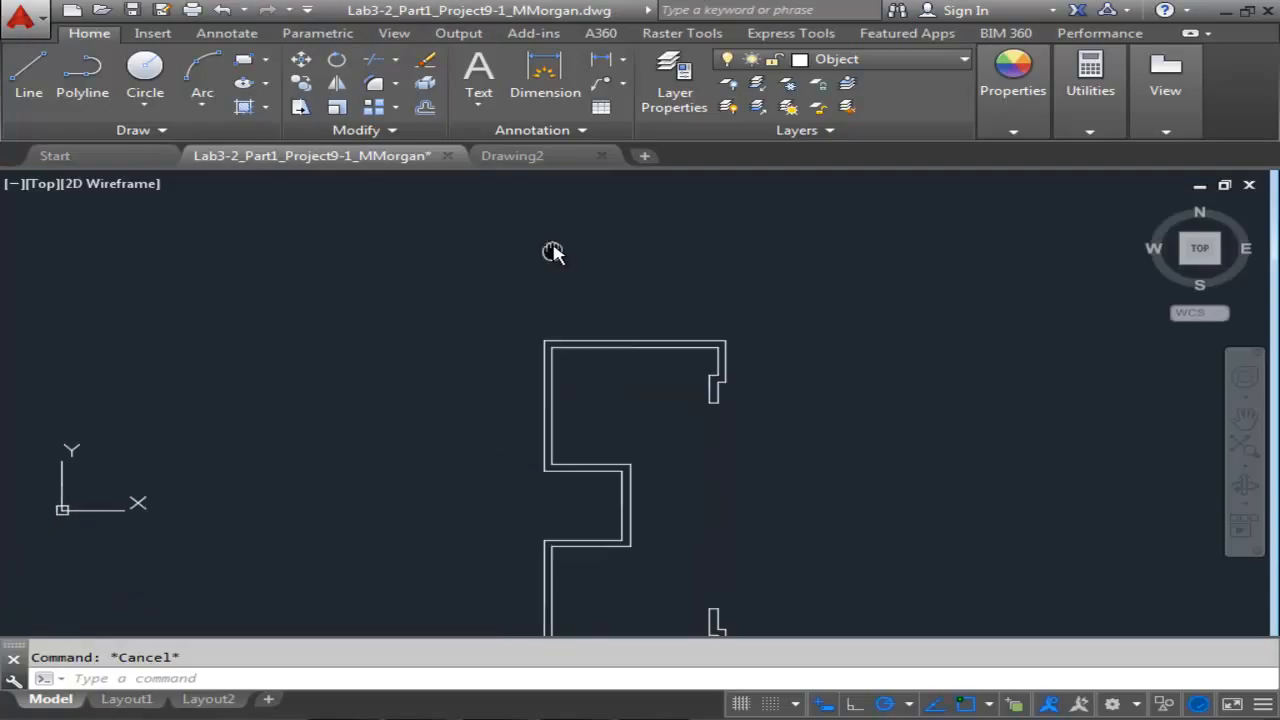
scroll(477, 434, up, 2)
middle_drag(483, 446, 583, 383)
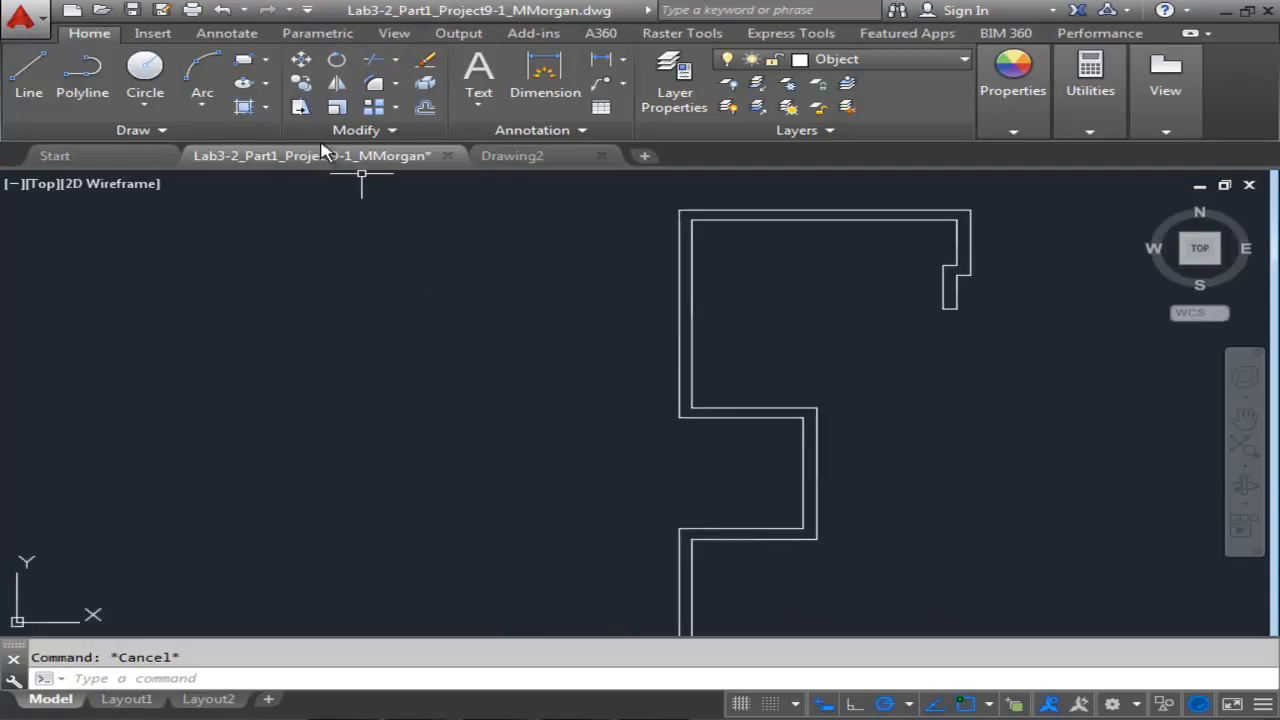
click(28, 72)
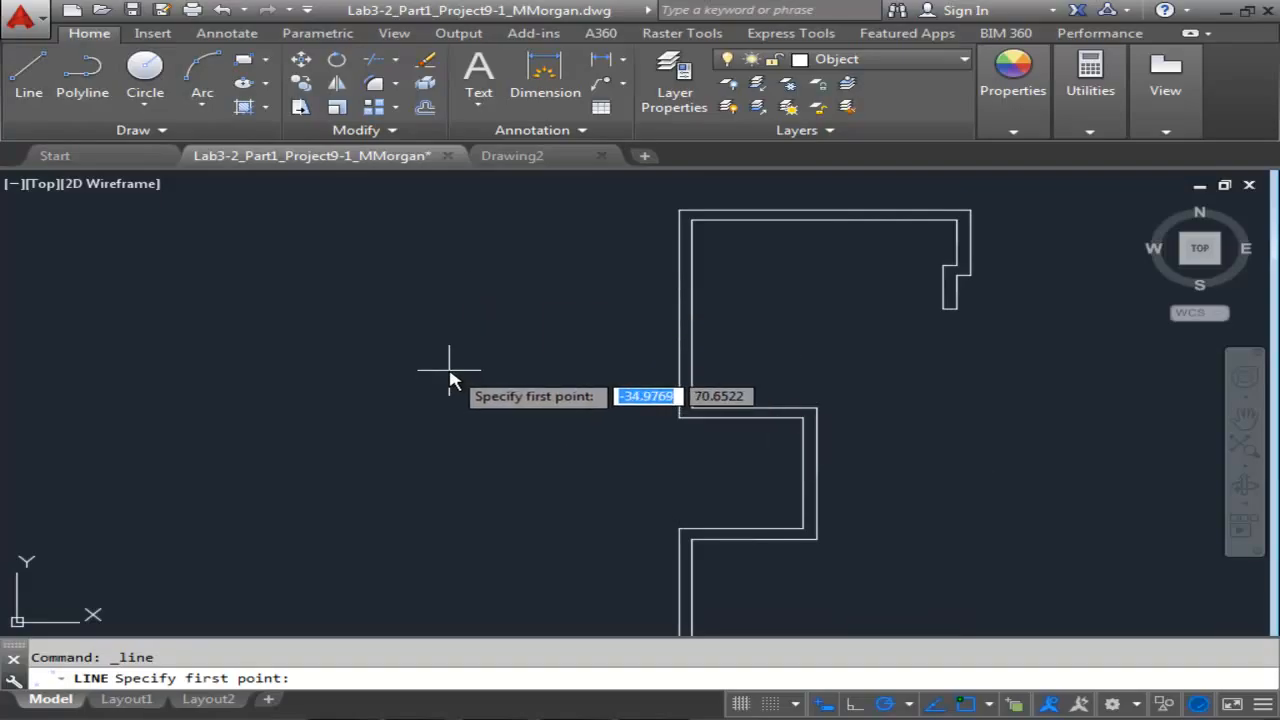
click(497, 297)
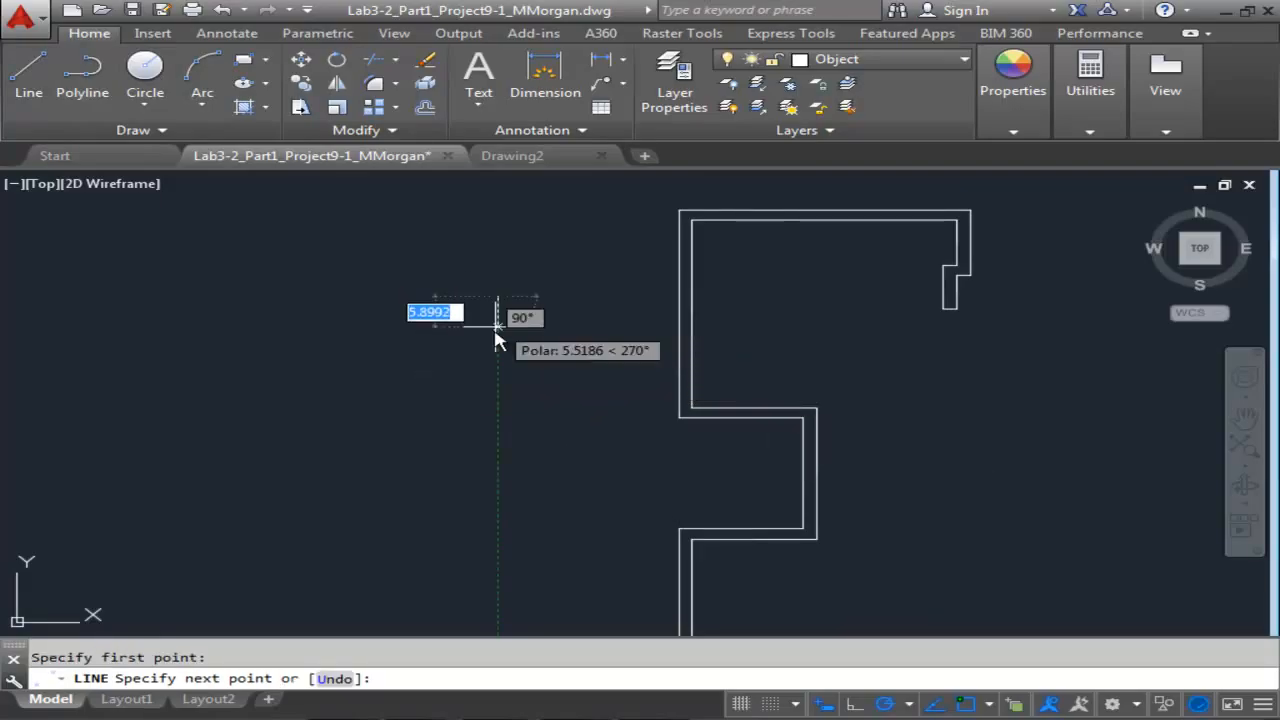
middle_drag(478, 335, 486, 378)
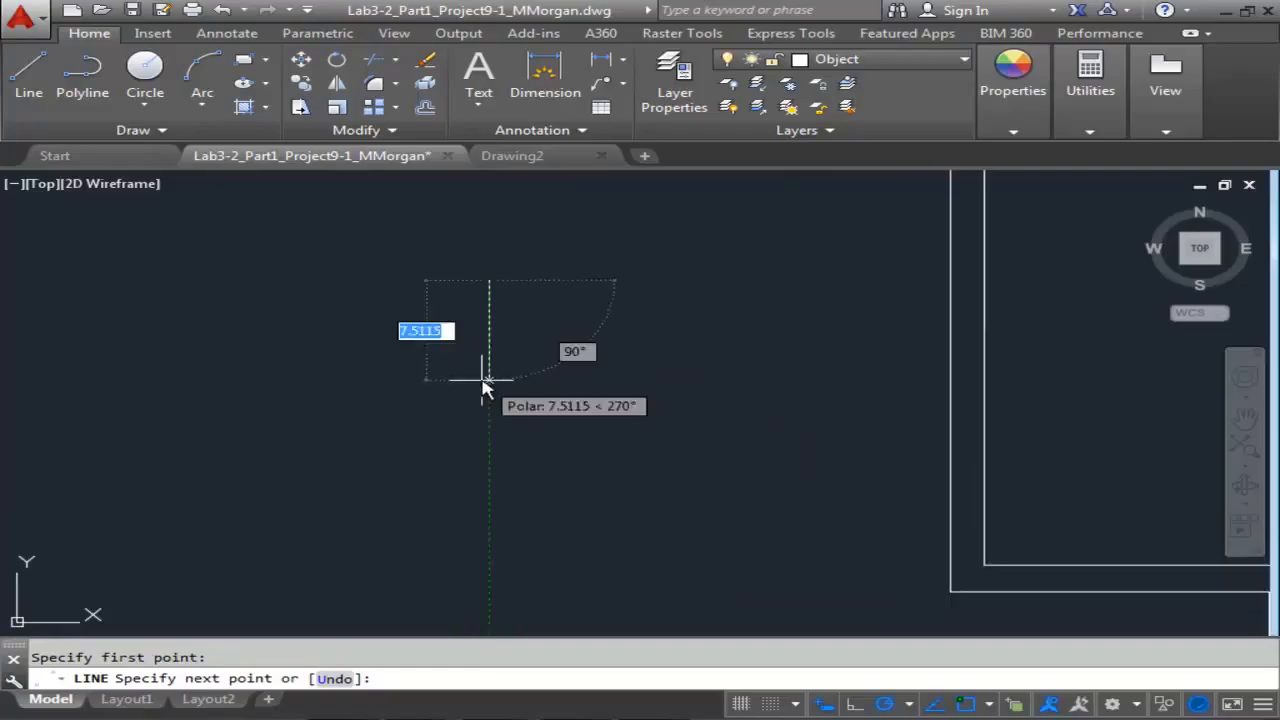
click(488, 370)
key(Escape)
middle_drag(581, 348, 559, 371)
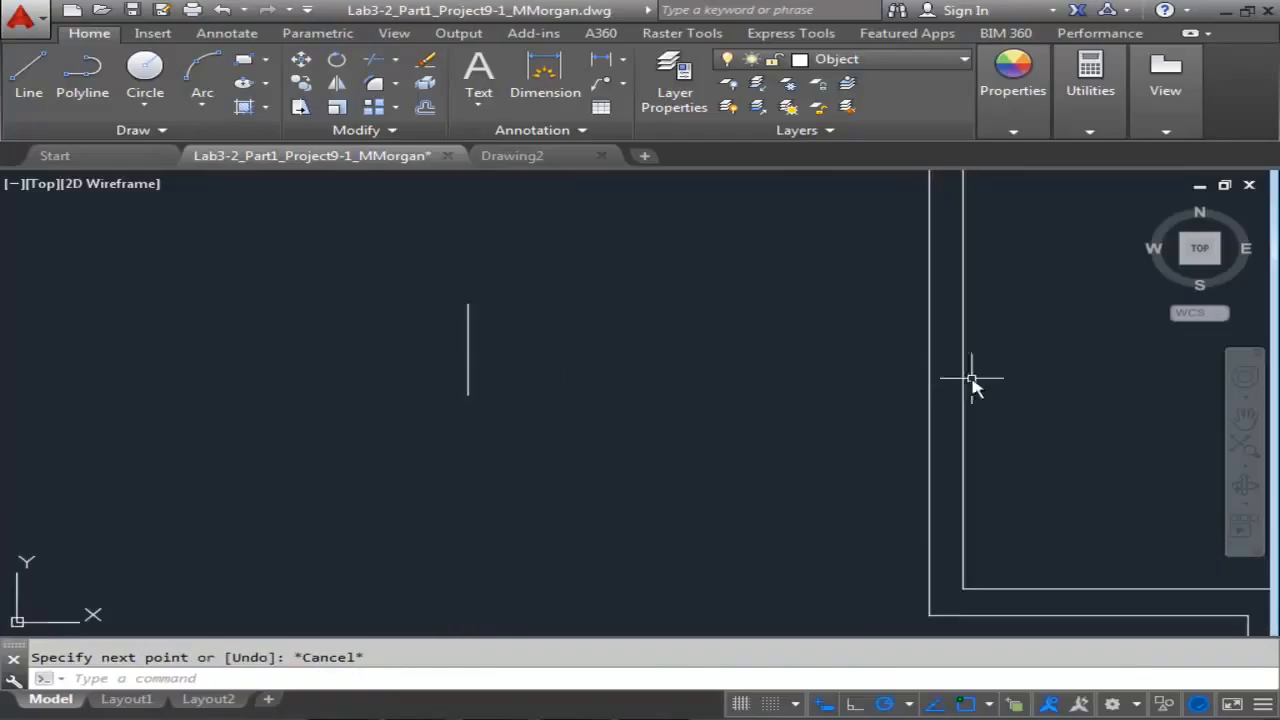
- Offset the new short vertical line 2.03 to its right
click(424, 108)
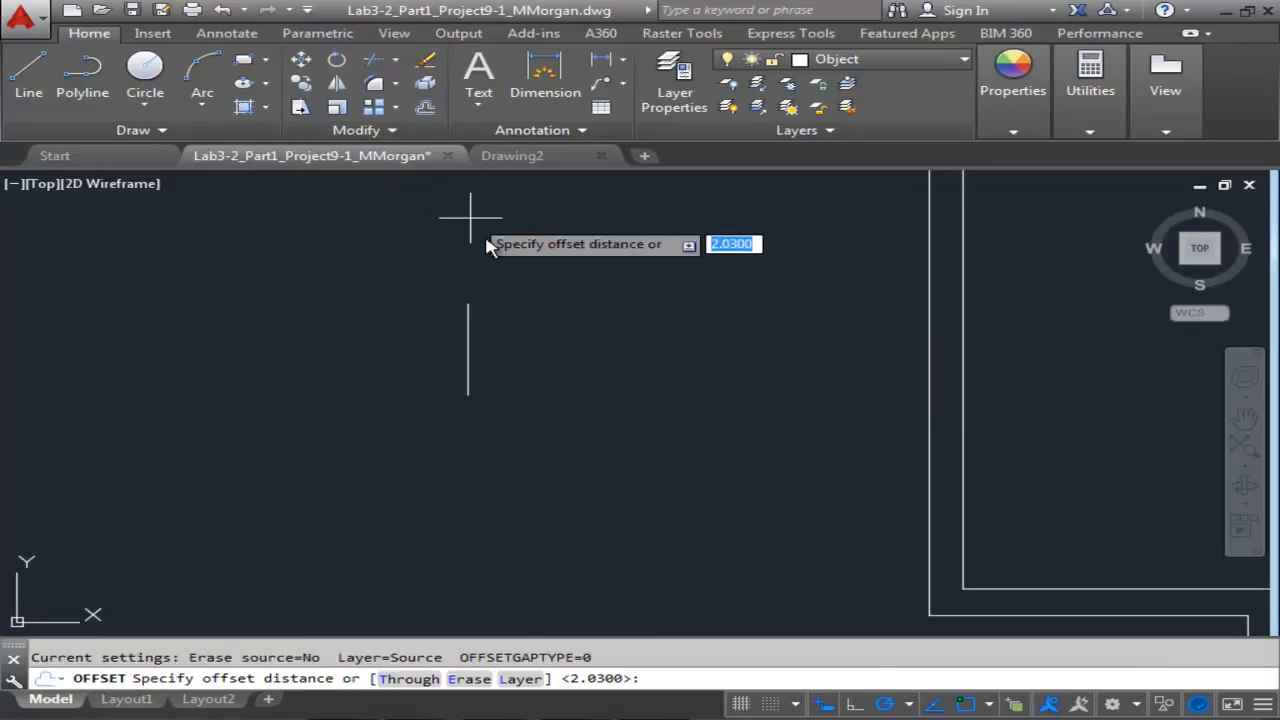
key(Return)
click(468, 325)
click(546, 334)
key(Escape)
- From the left vertical's lower end, draw a line 4.57 to the right, continuing with a freehand-length segment diagonally down-right at 45° (315°)
scroll(491, 400, down, 3)
middle_drag(491, 400, 432, 232)
scroll(437, 236, up, 2)
middle_drag(371, 283, 391, 340)
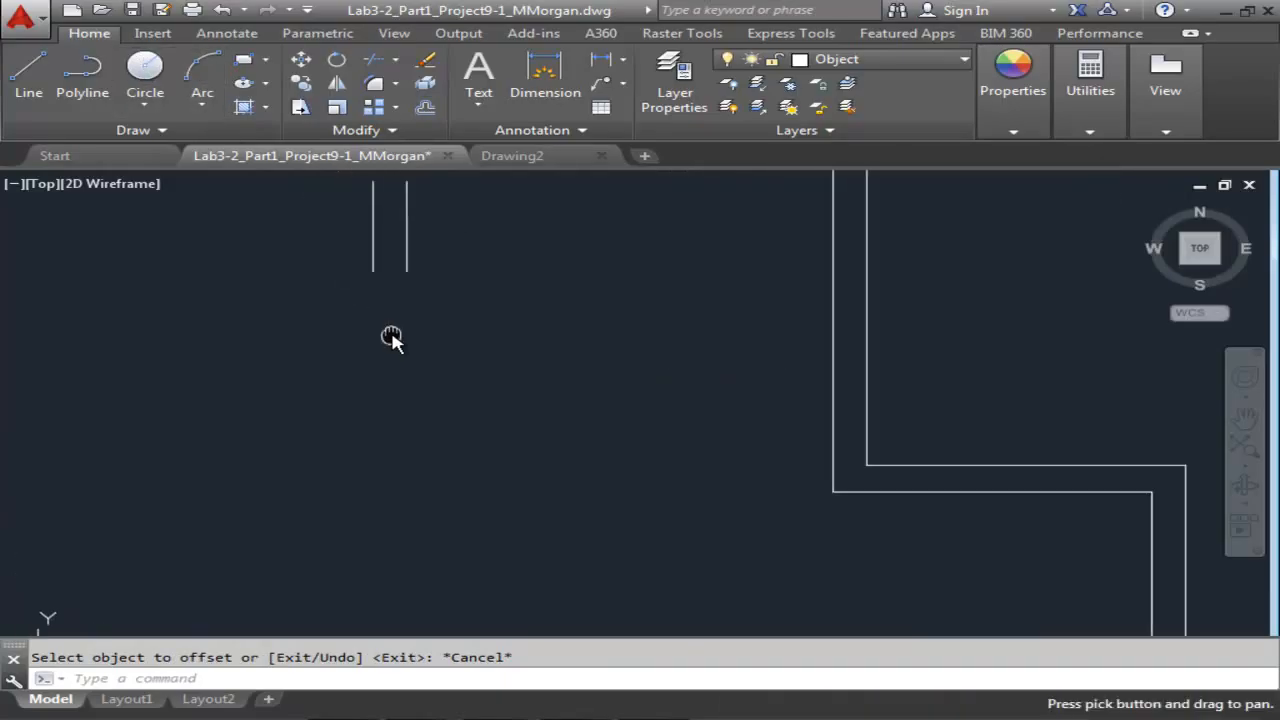
click(41, 85)
click(374, 271)
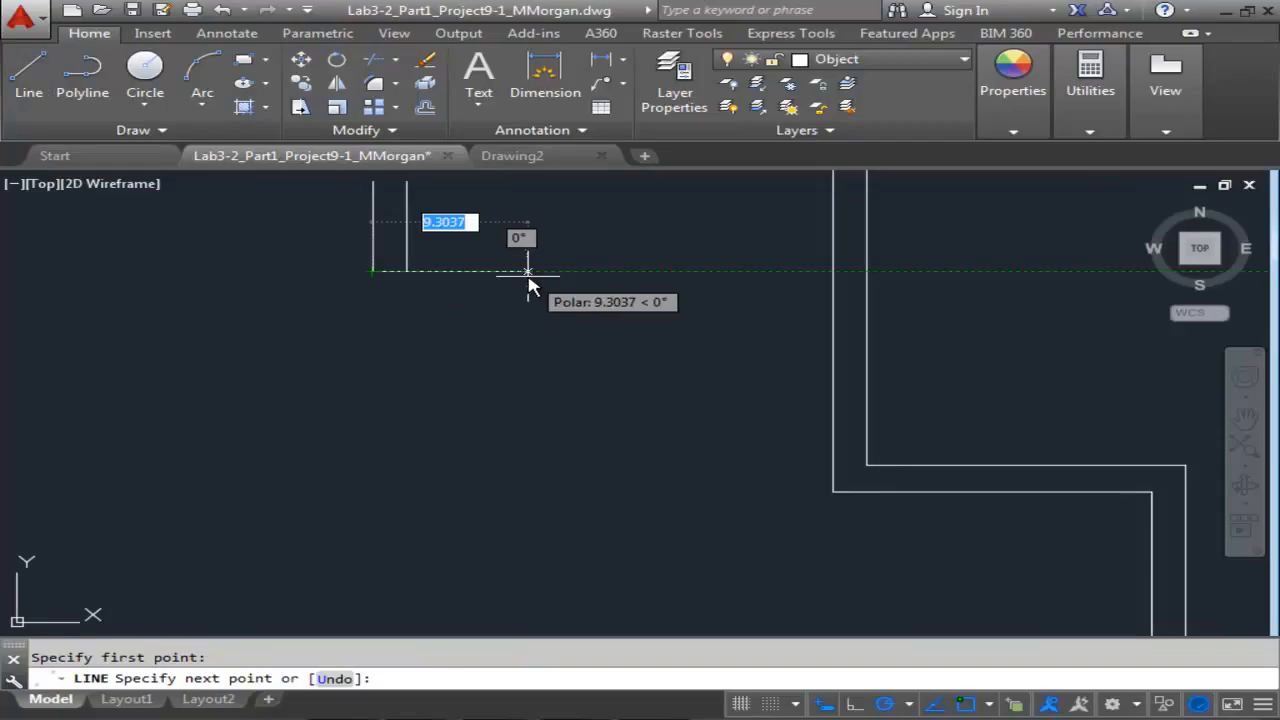
text(4)
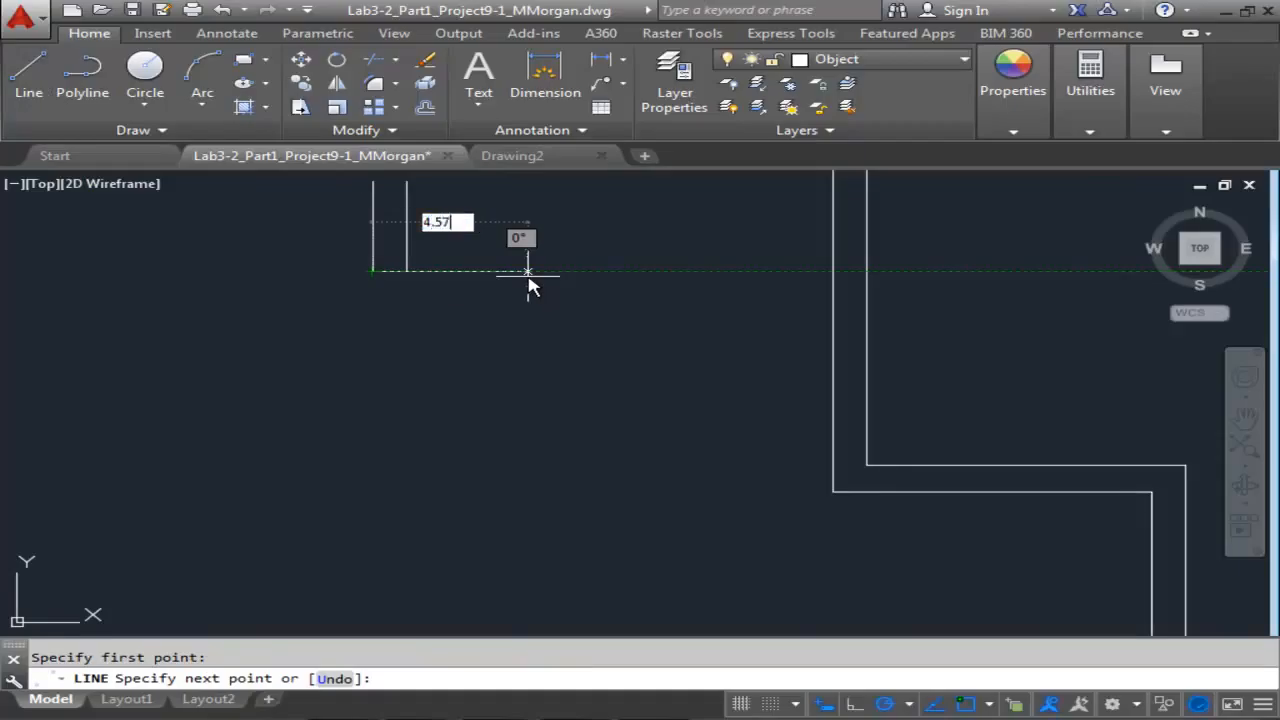
text(.57)
key(Return)
middle_drag(465, 355, 480, 451)
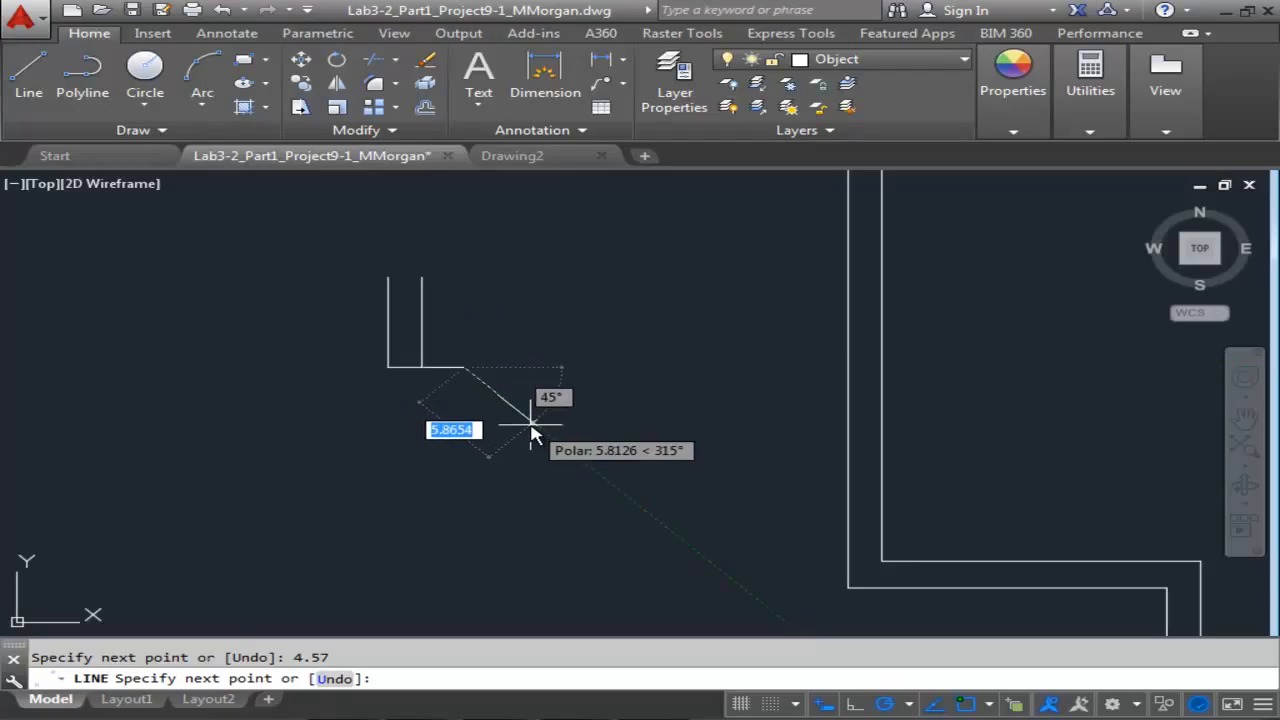
click(562, 447)
key(Escape)
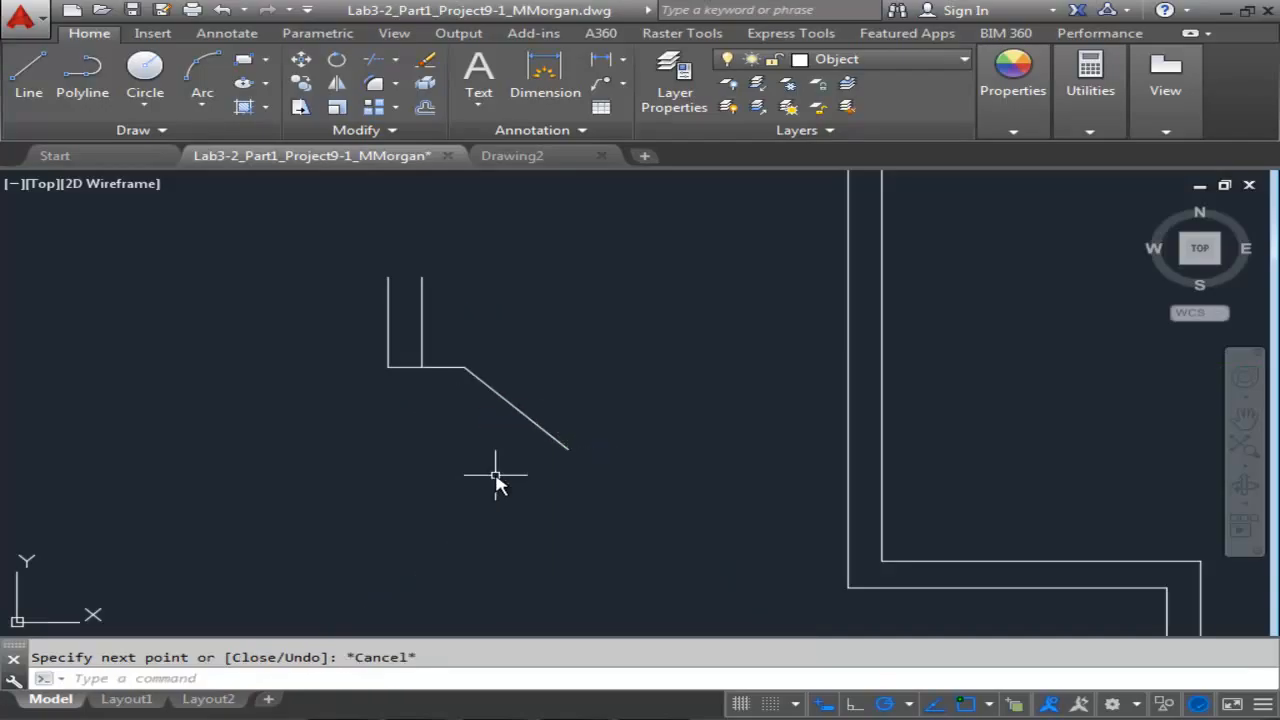
- Offset the 4.57 horizontal line and the diagonal line by 2.03 to their lower side
scroll(430, 435, up, 2)
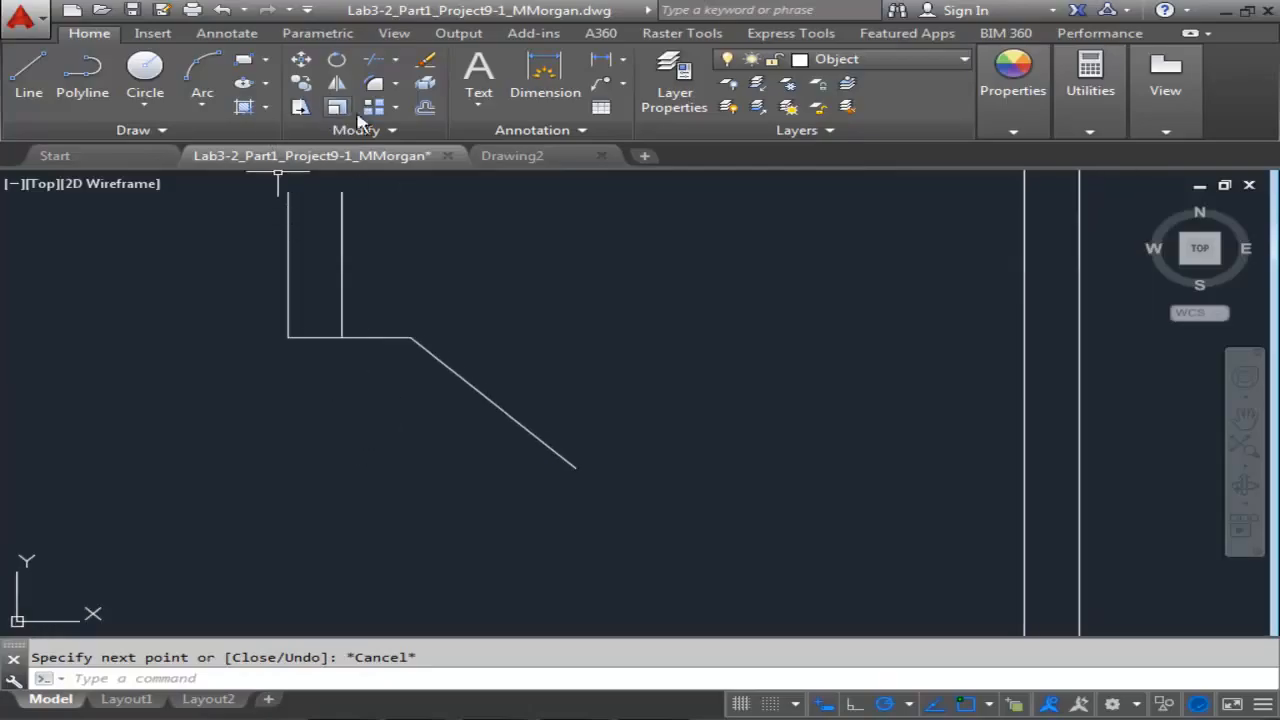
click(425, 107)
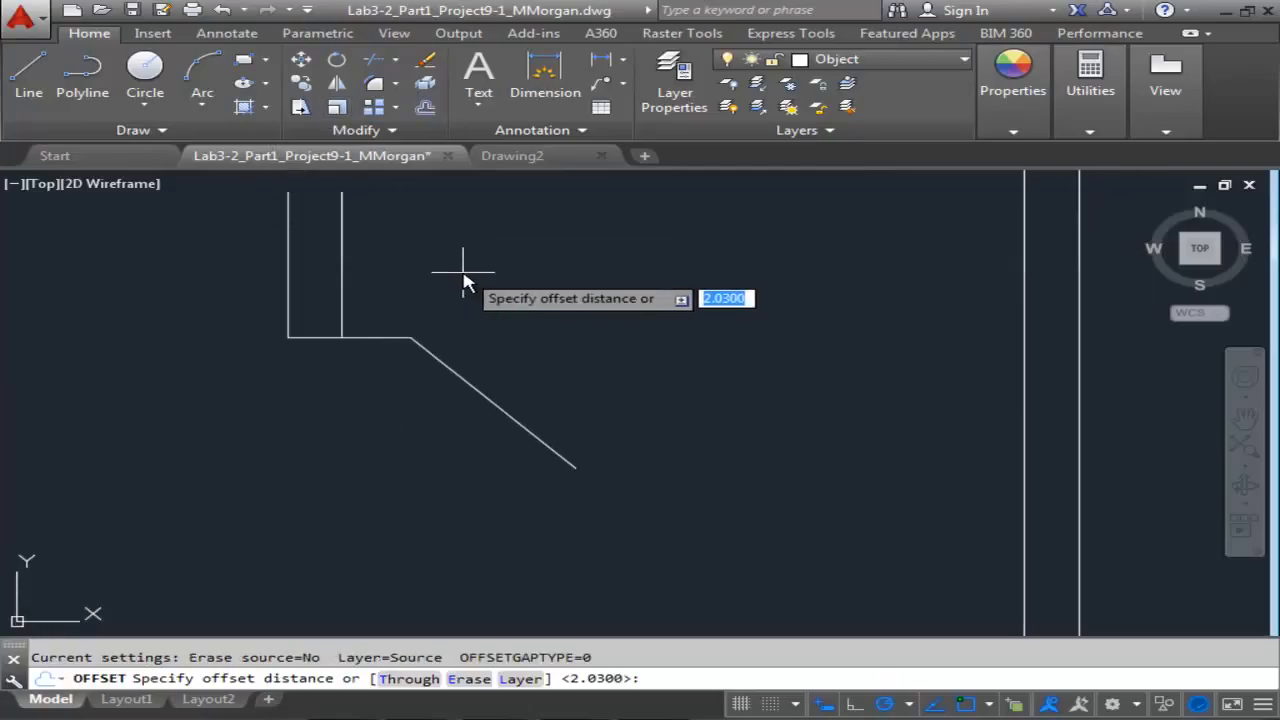
text(2)
key(Return)
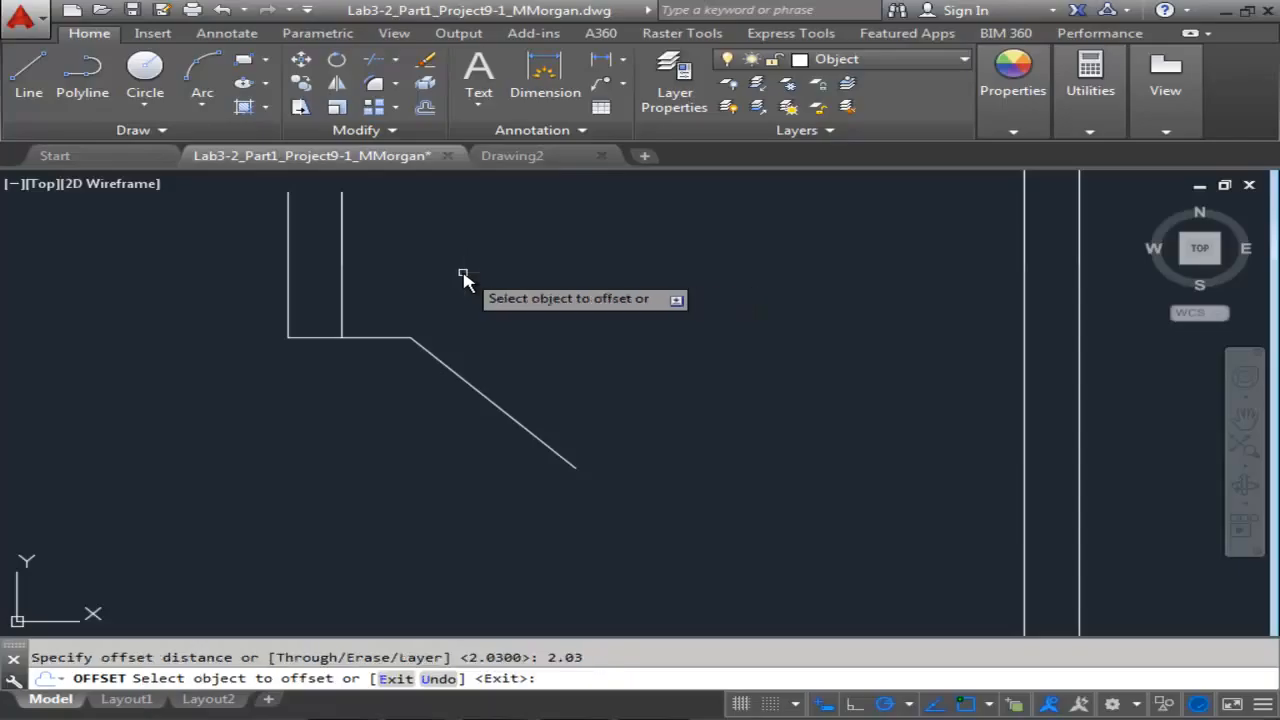
click(373, 341)
click(374, 388)
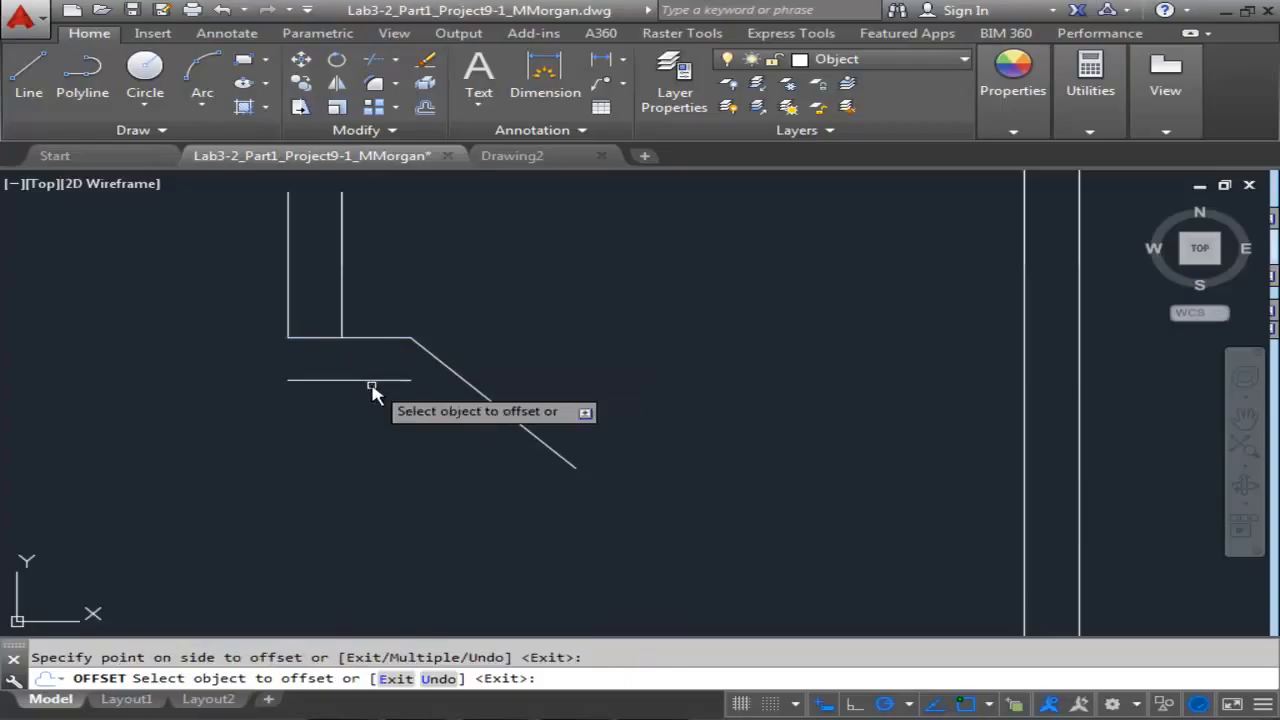
click(518, 421)
click(443, 467)
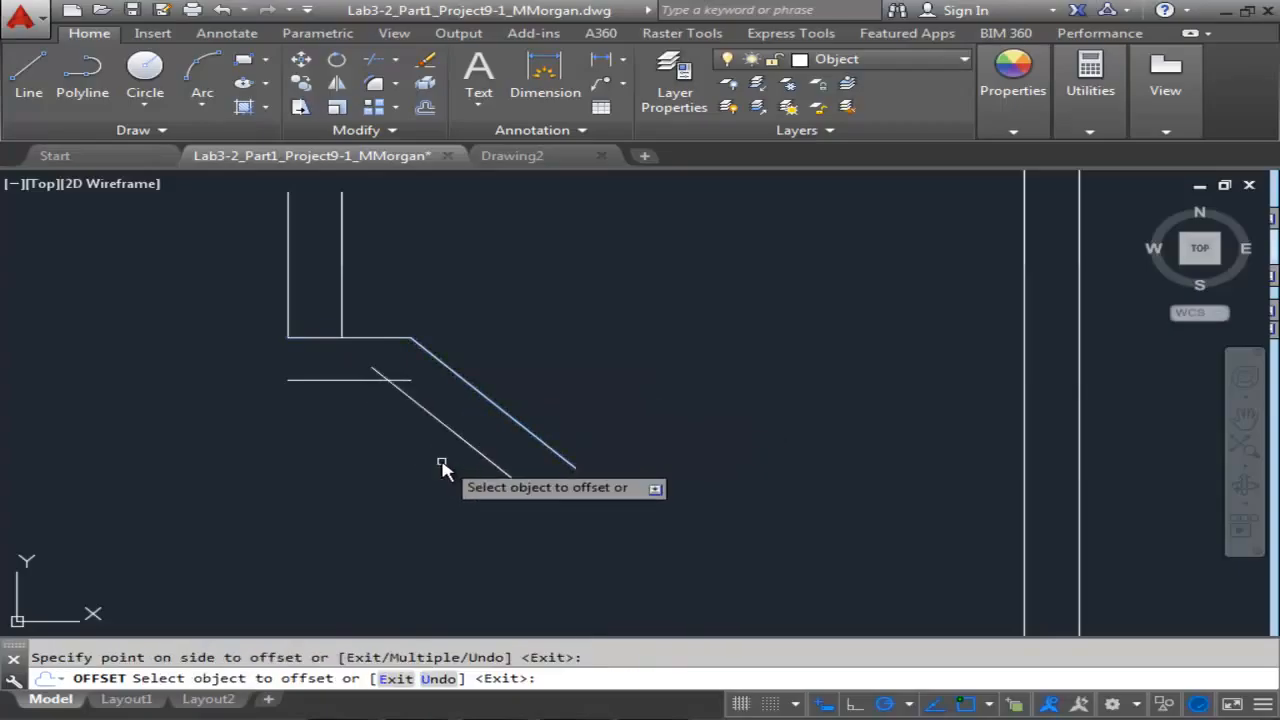
- Trim the overlapping ends of the offset horizontal and offset diagonal lines so they meet at a clean corner
scroll(432, 445, up, 1)
scroll(409, 357, up, 3)
key(Escape)
key(Escape)
text(trim)
key(Return)
key(Return)
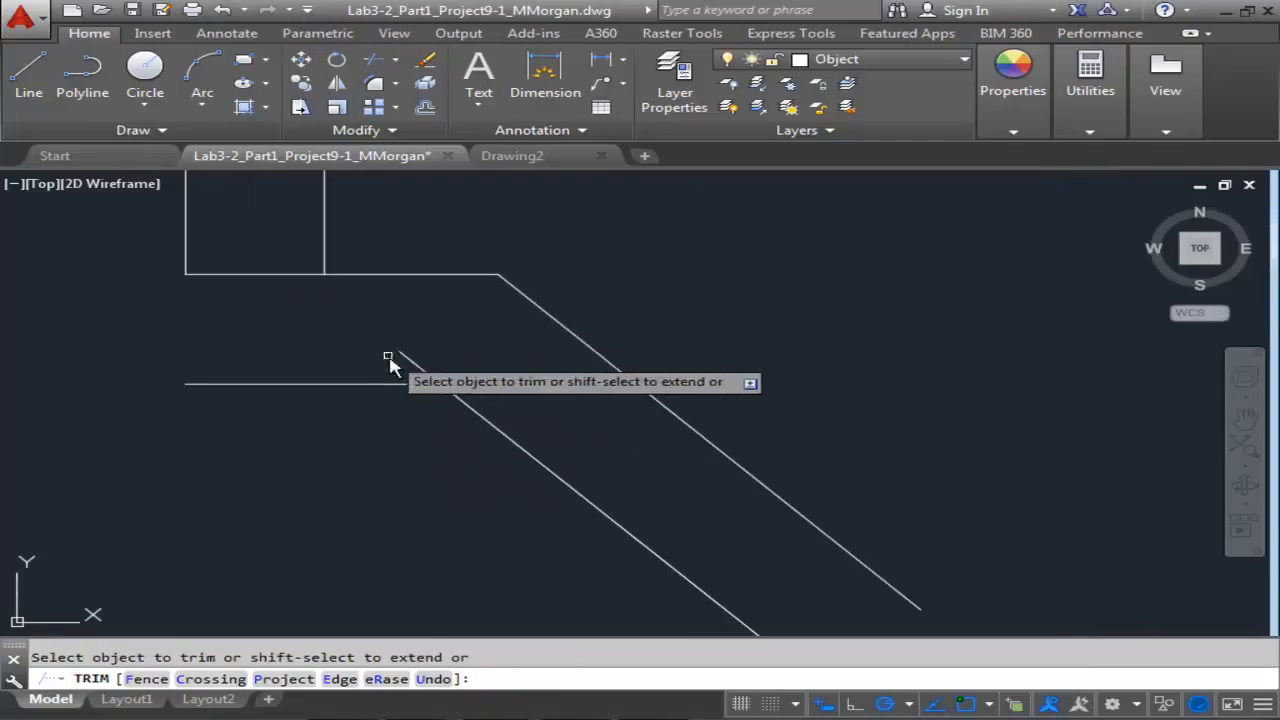
click(419, 364)
click(464, 384)
key(Escape)
- Stretch the left vertical line's lower end down to the left end of the offset horizontal line
middle_drag(257, 324, 380, 386)
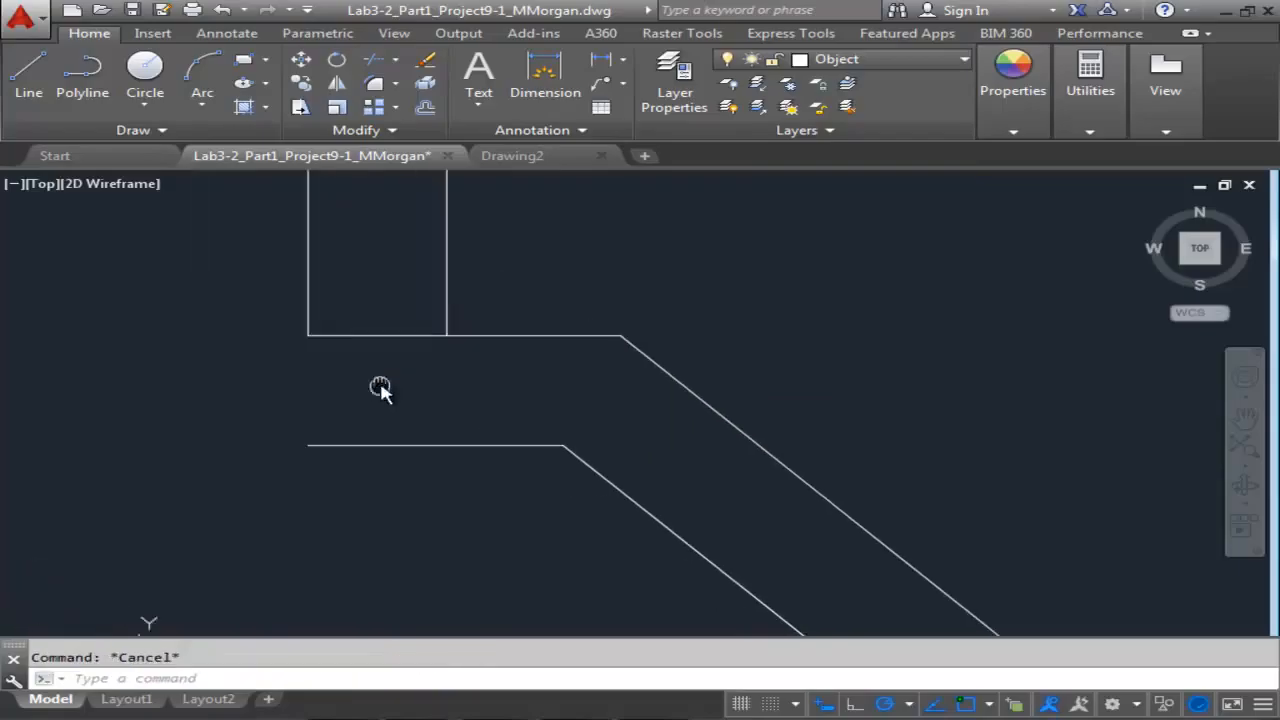
click(308, 300)
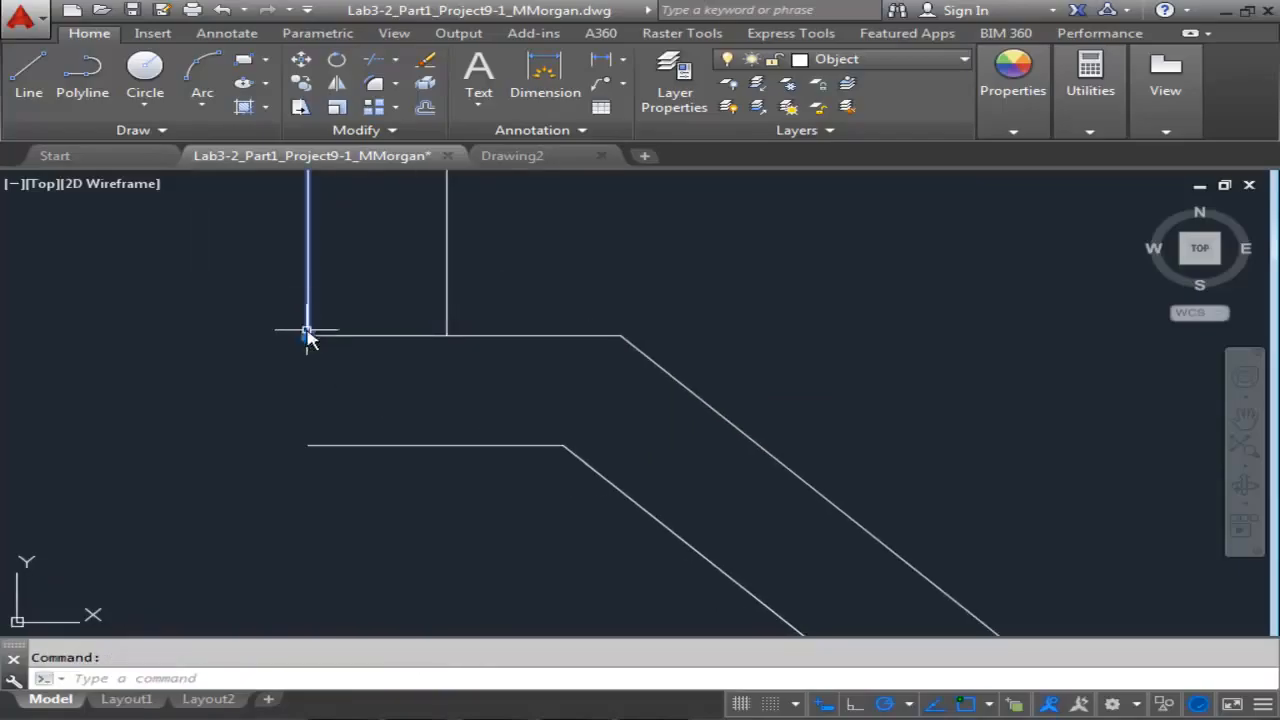
click(308, 335)
click(308, 445)
key(Escape)
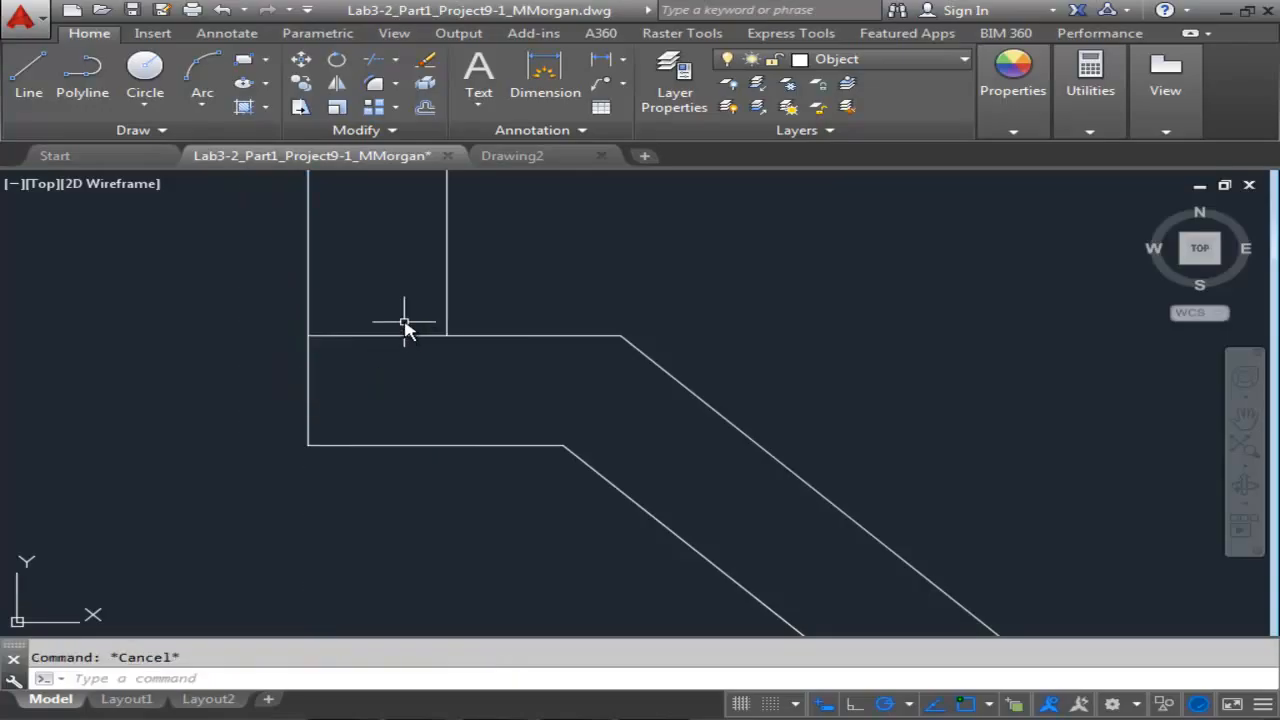
- Shorten the upper horizontal line by moving its left end to the lower end of the right vertical line
click(376, 337)
click(308, 336)
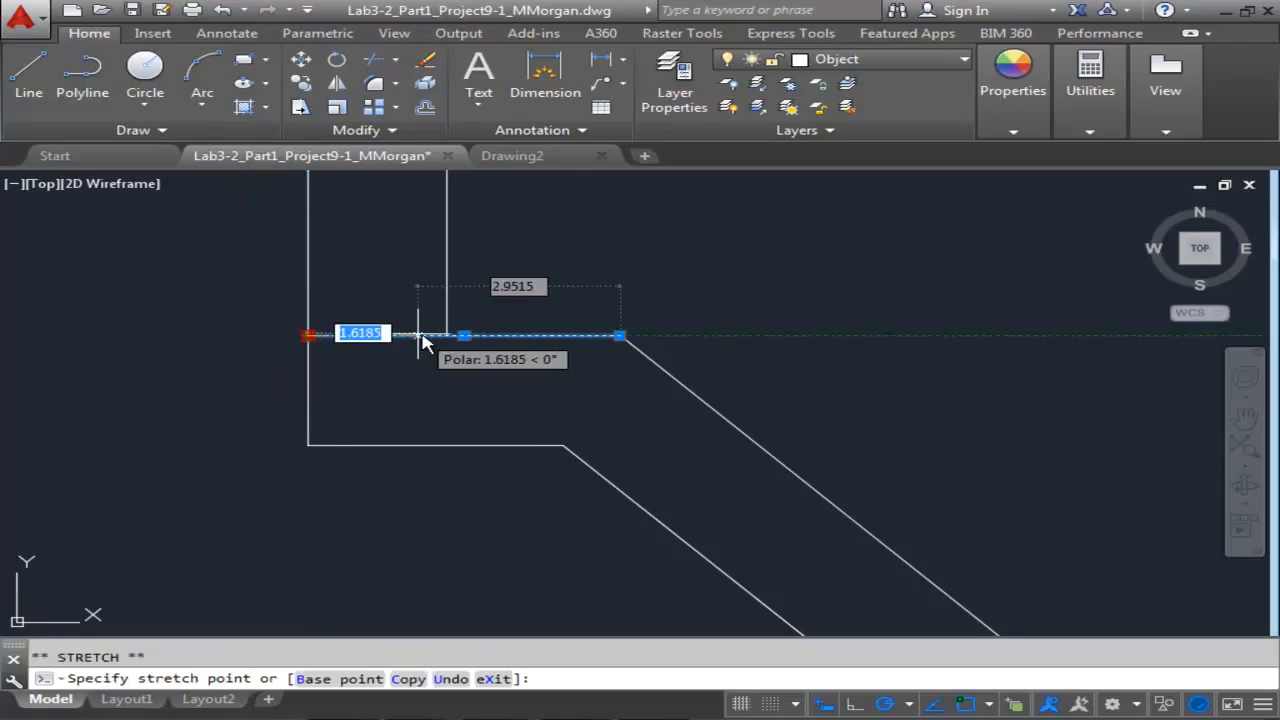
click(446, 336)
key(Escape)
- Draw a line 5.03 straight down from the outer lower-left corner of the bend
scroll(480, 398, down, 2)
scroll(480, 398, down, 2)
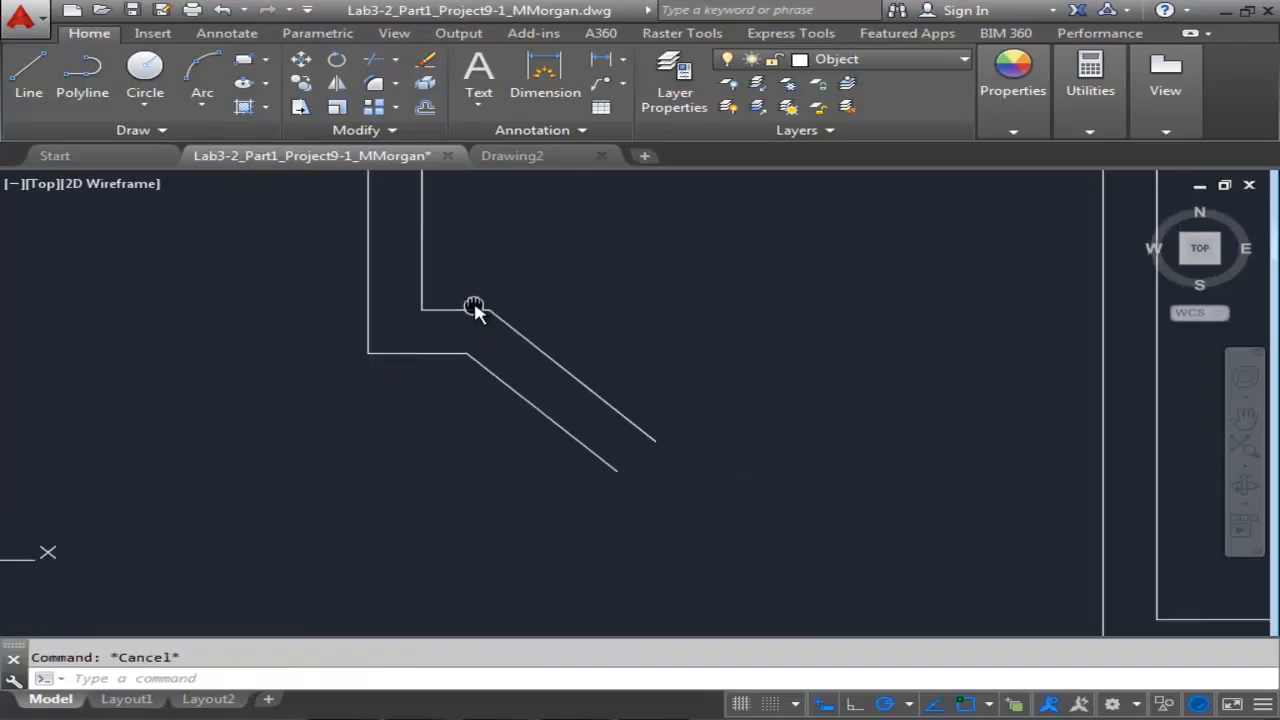
middle_drag(485, 350, 475, 345)
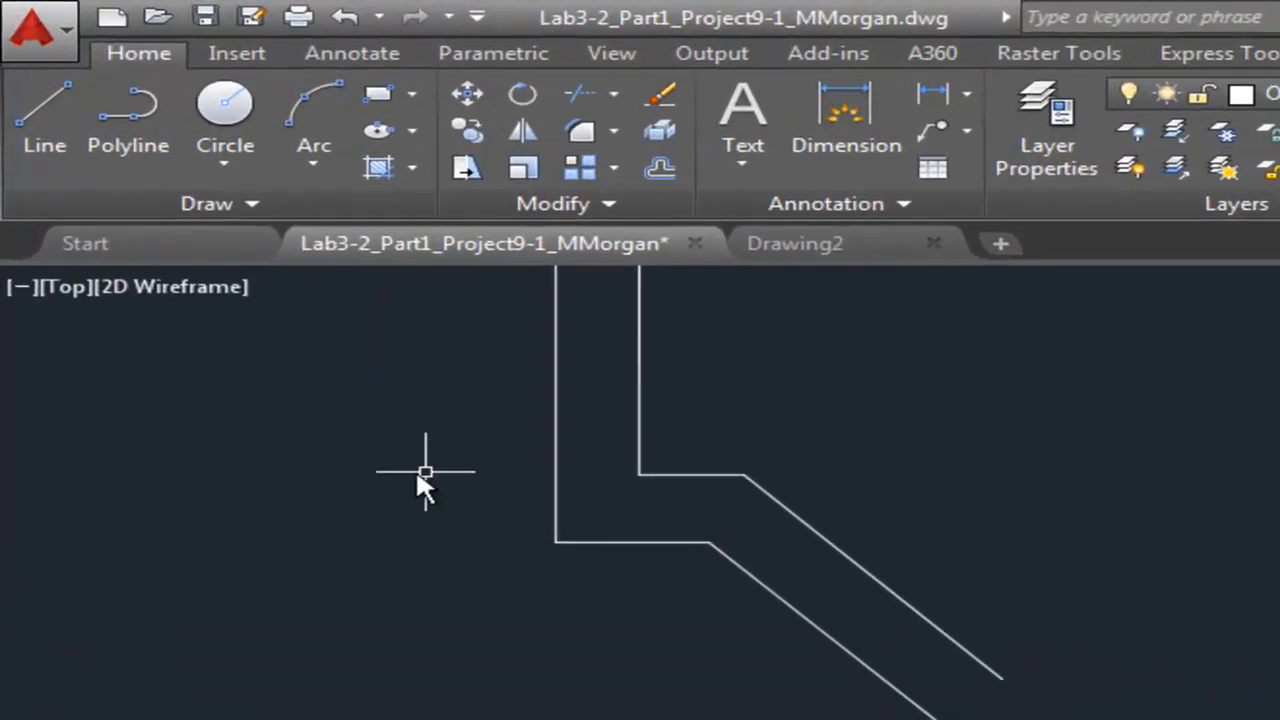
click(46, 118)
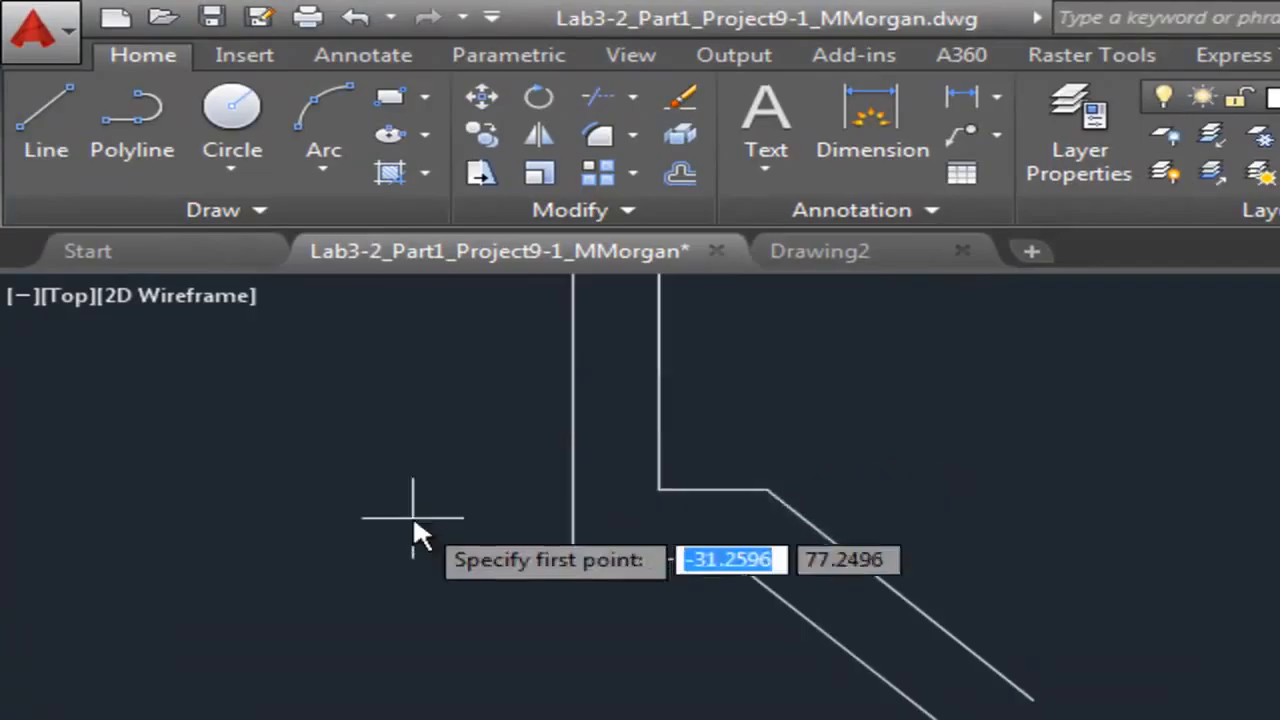
middle_drag(446, 455, 463, 388)
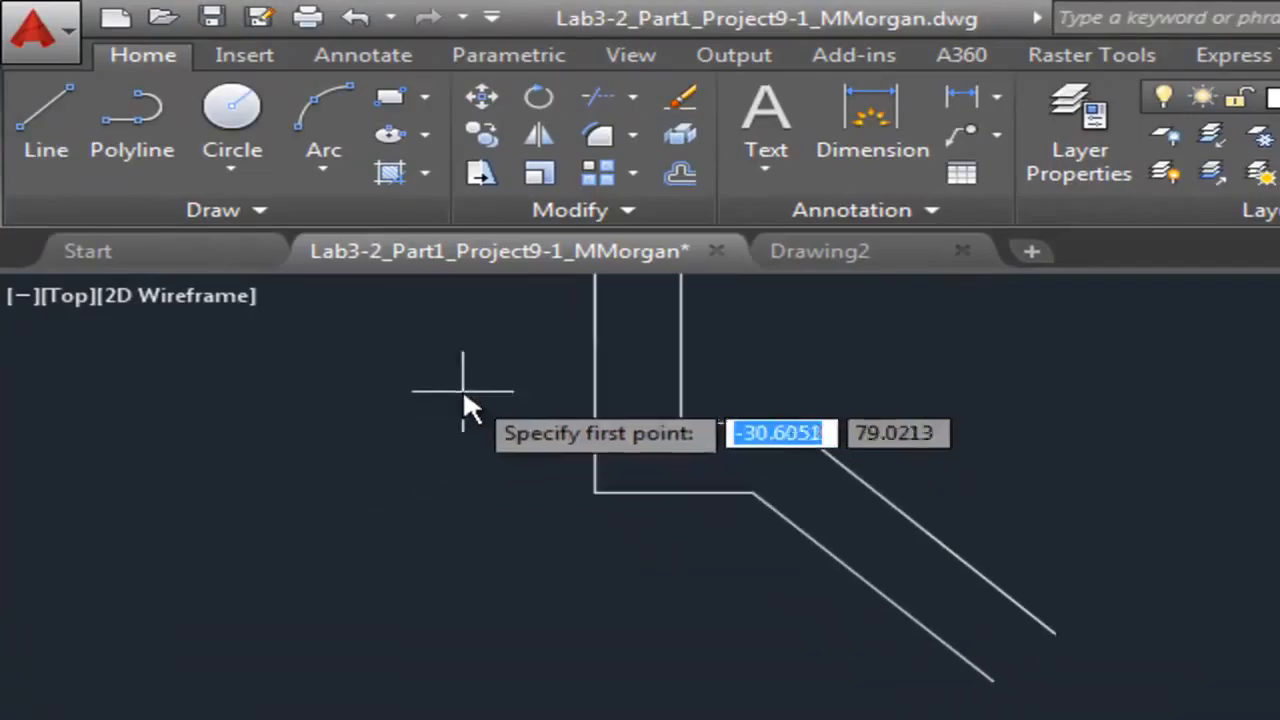
click(595, 494)
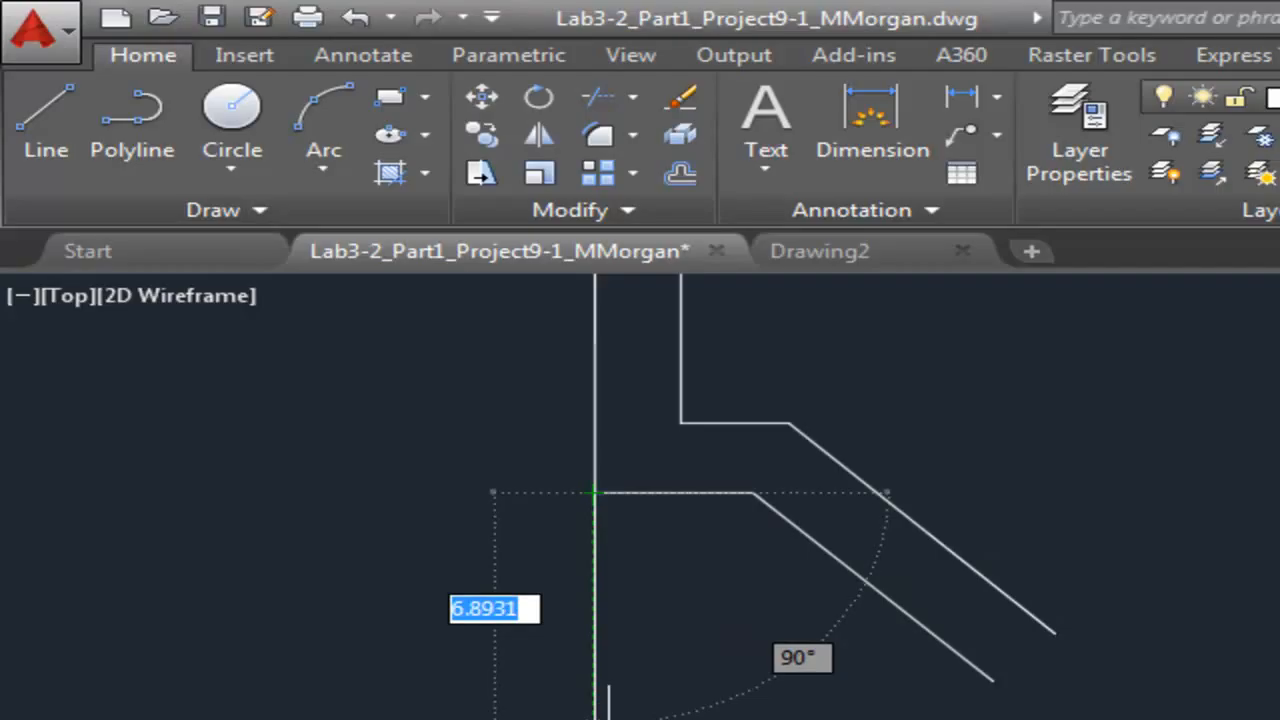
text(5.0)
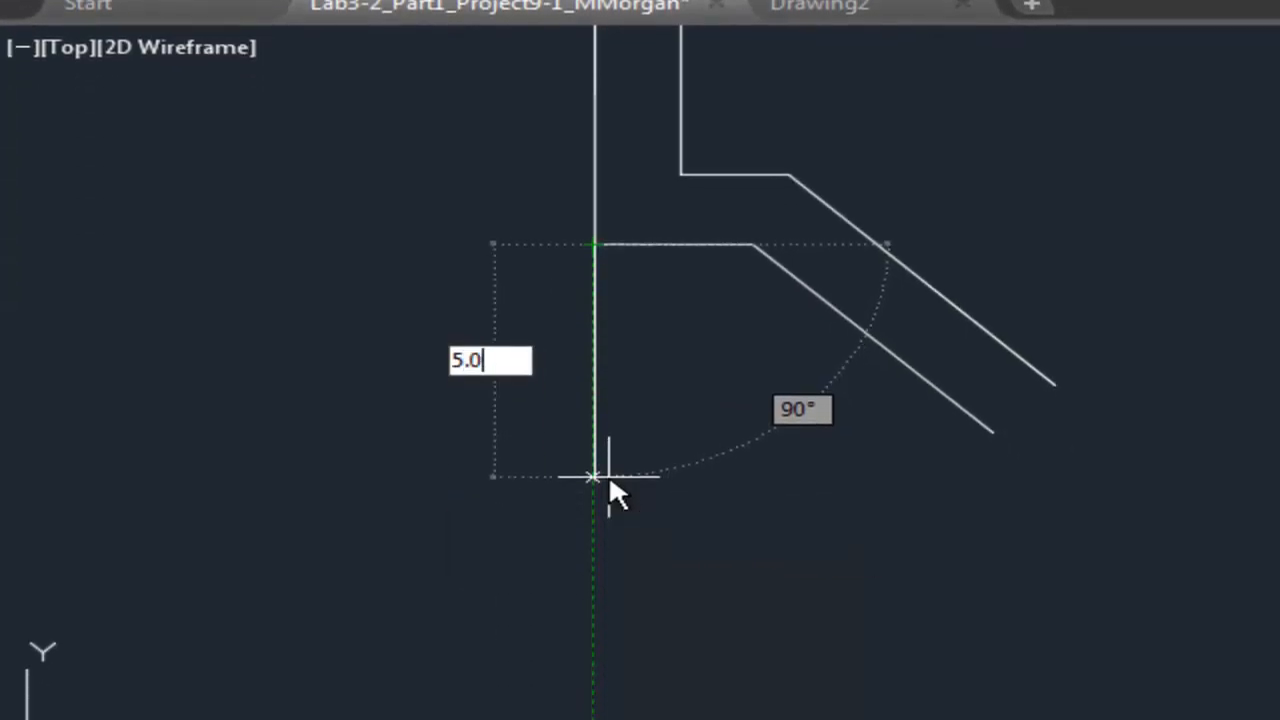
text(3)
key(Return)
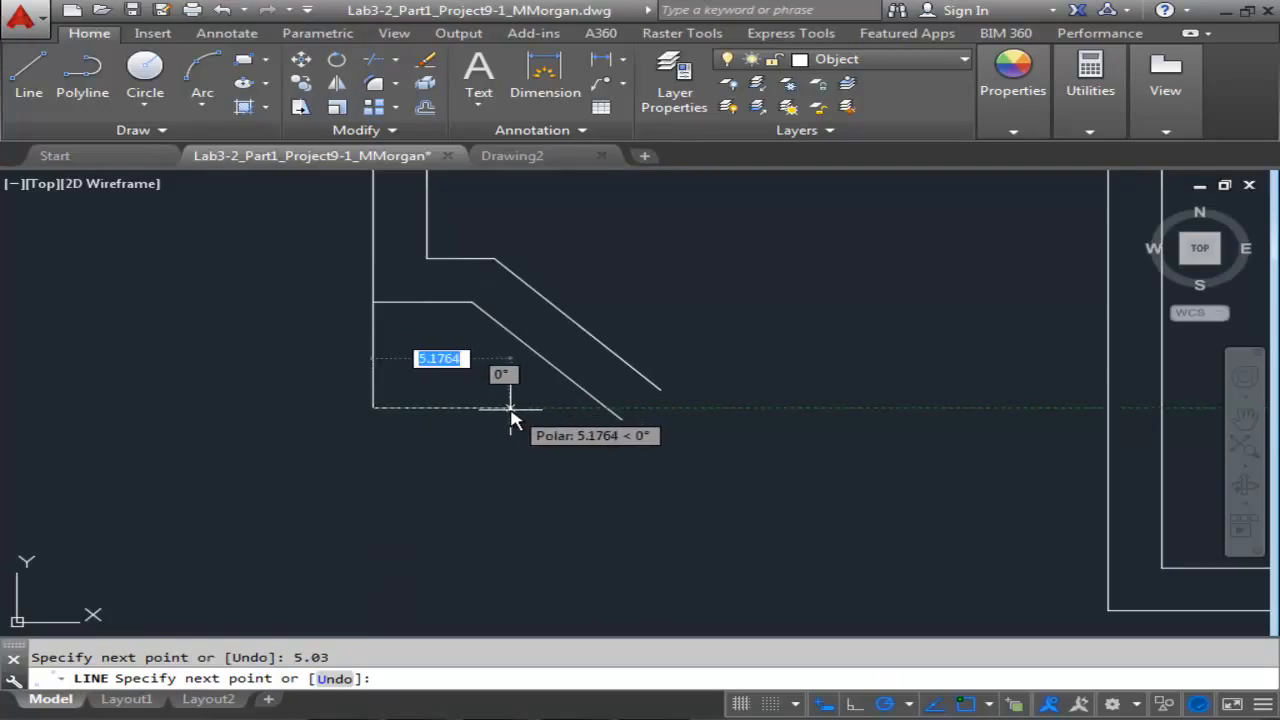
- Continue the line 1.08 horizontally to the right and 2.03 straight up
scroll(413, 418, up, 2)
scroll(413, 418, up, 2)
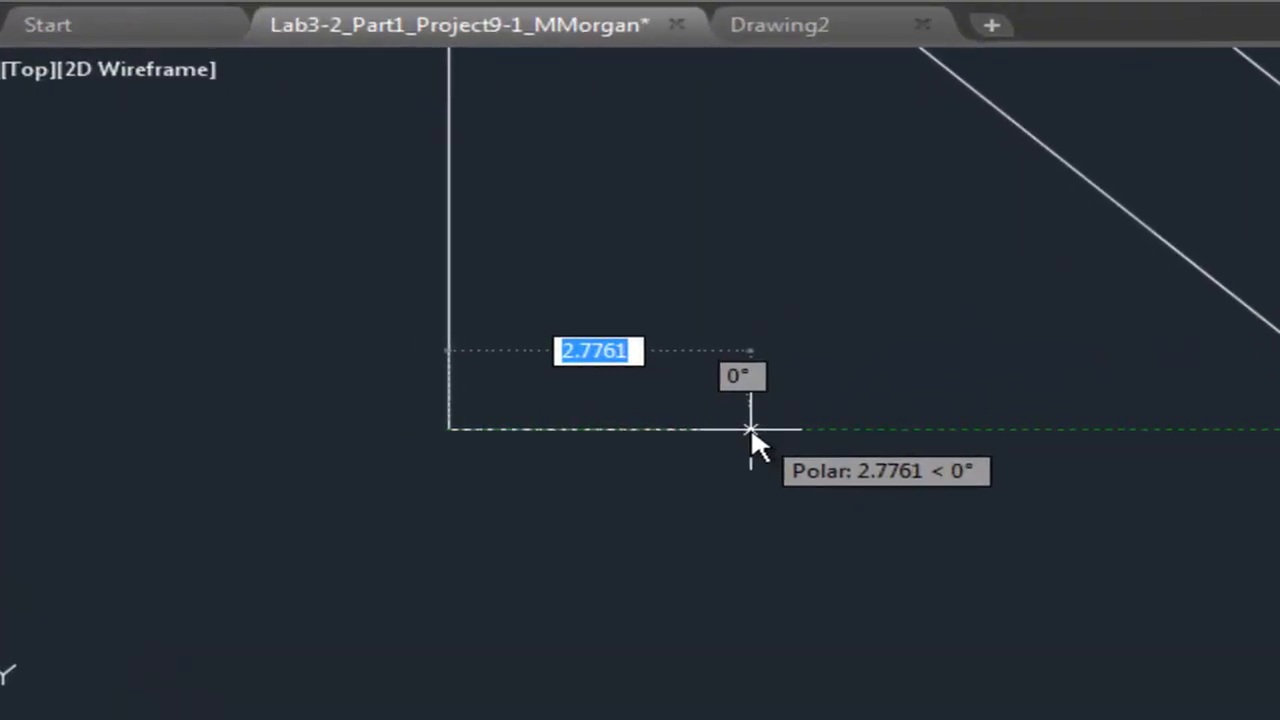
text(1.08)
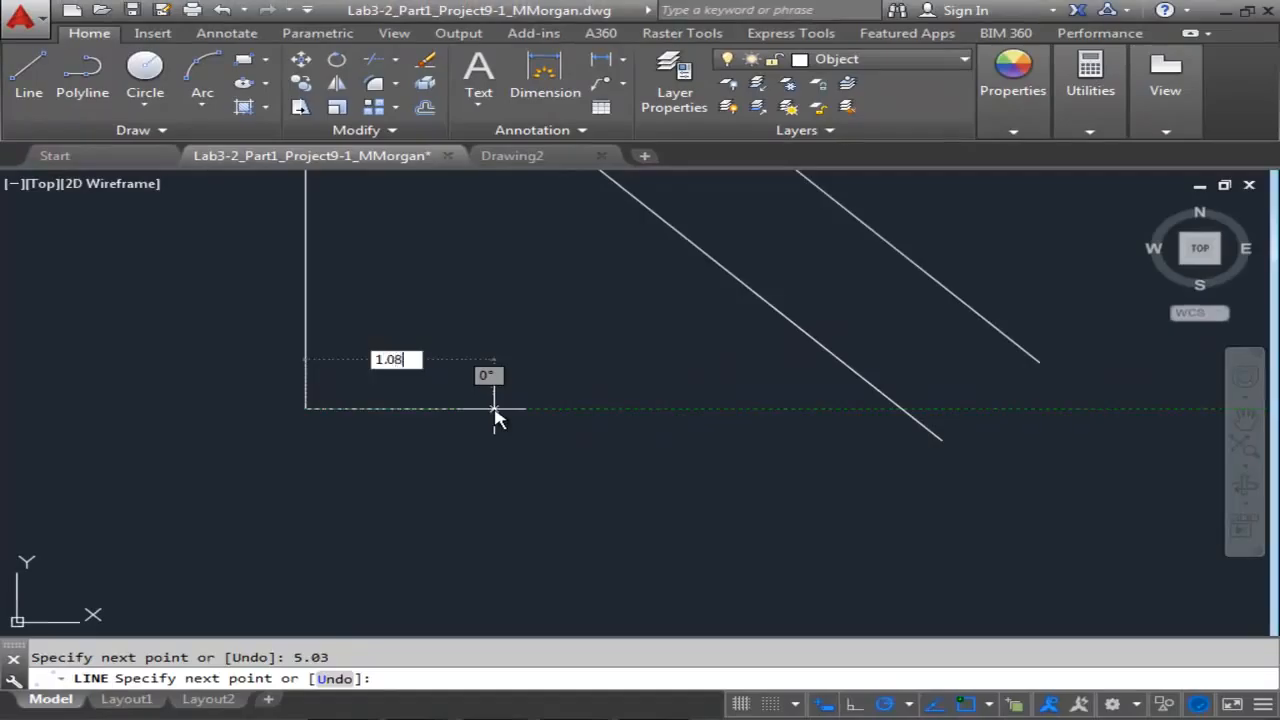
key(Return)
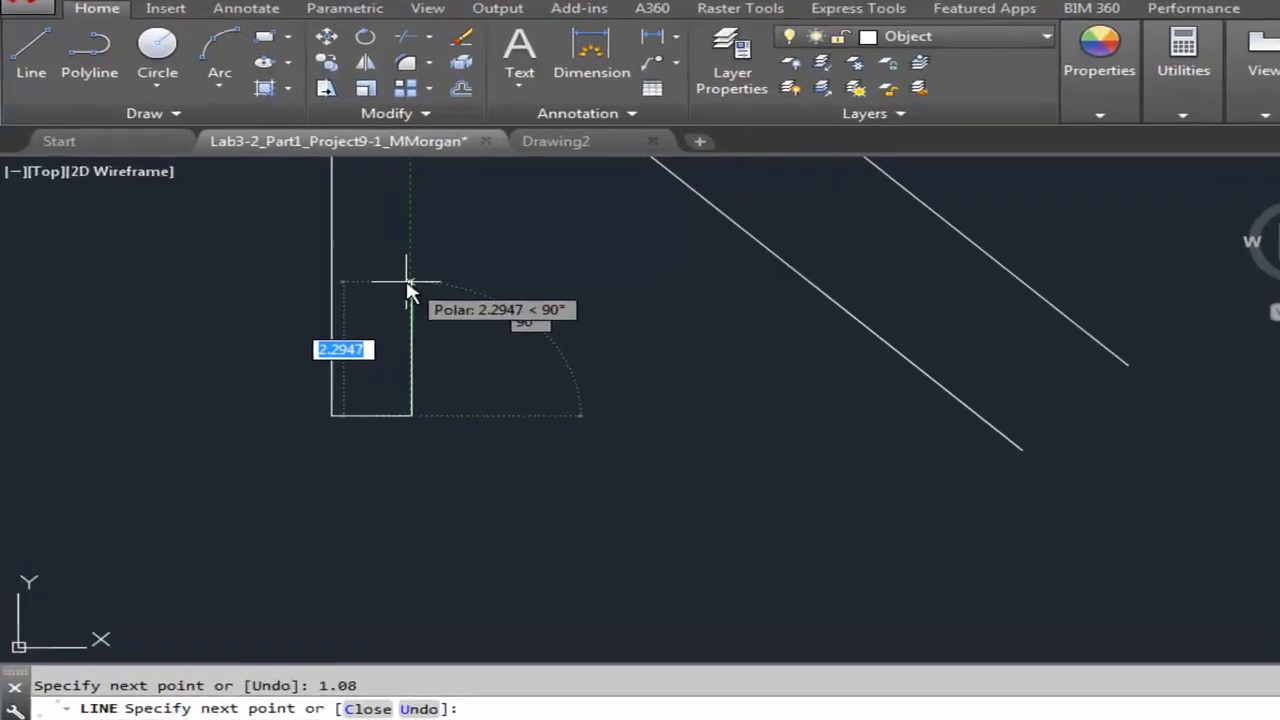
text(2.03)
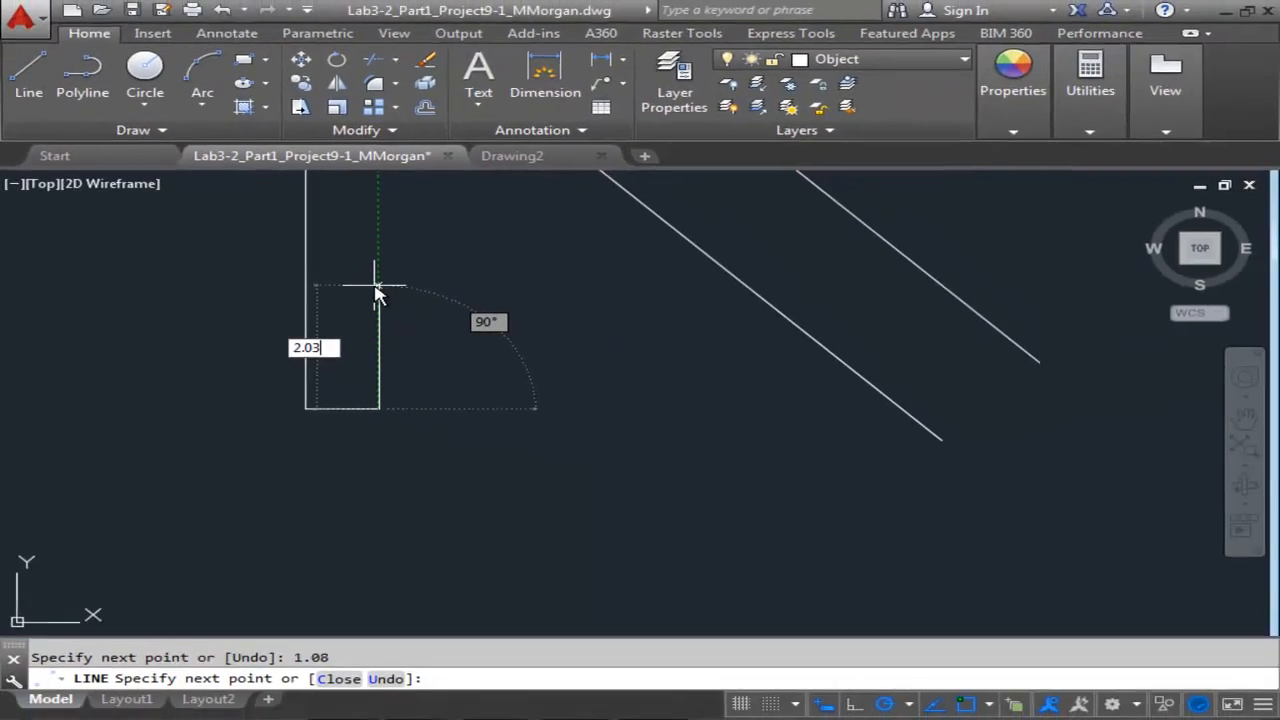
key(Return)
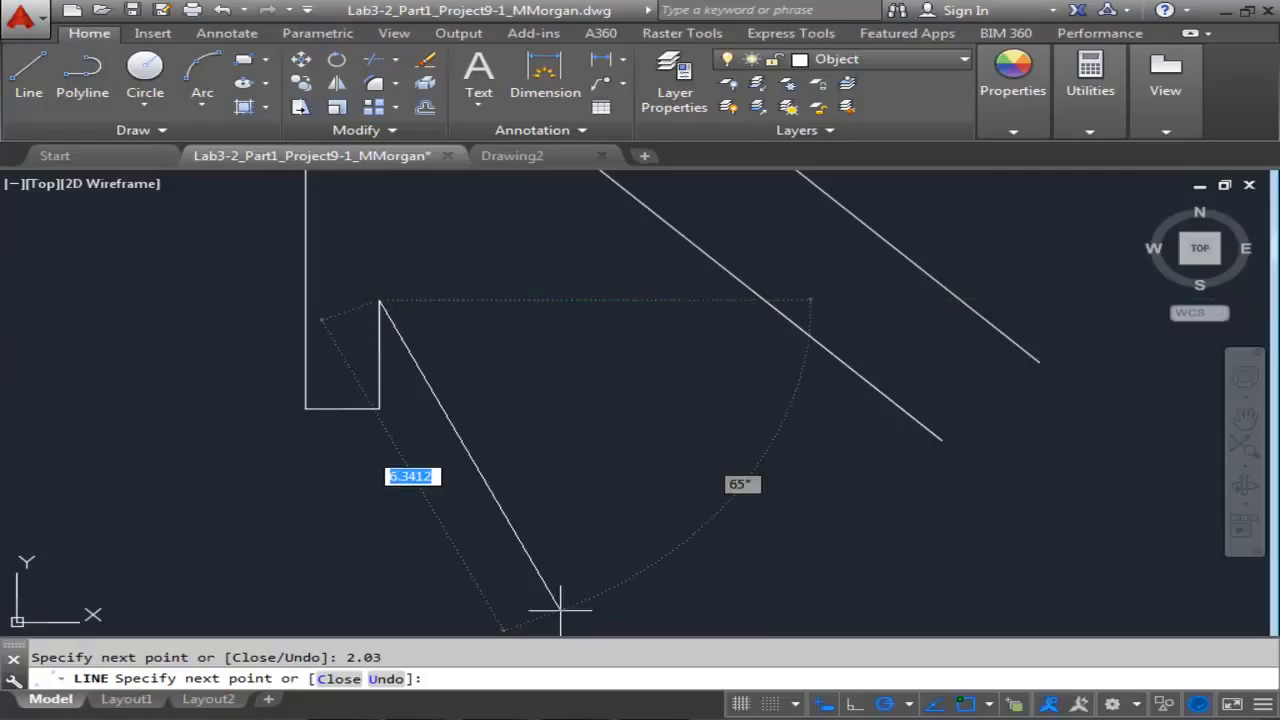
- Check the value in Calculator and continue the line 1.02 horizontally to the right
key(alt+Tab)
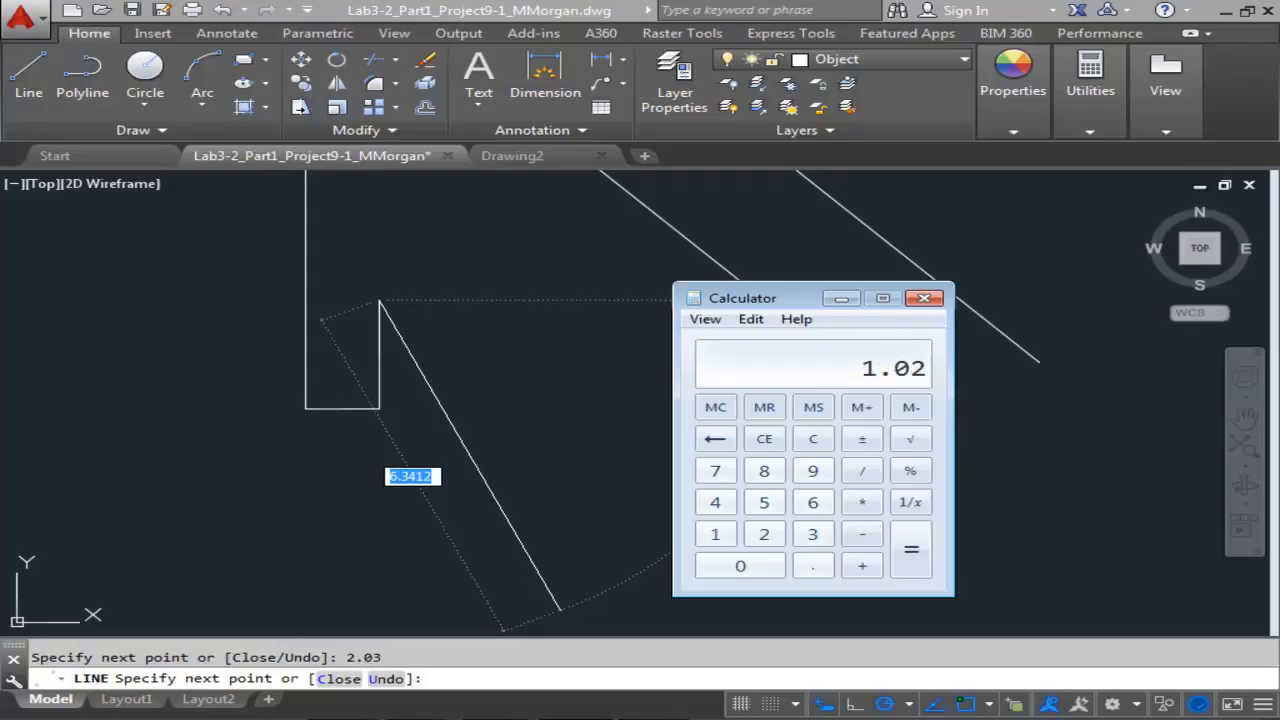
click(841, 298)
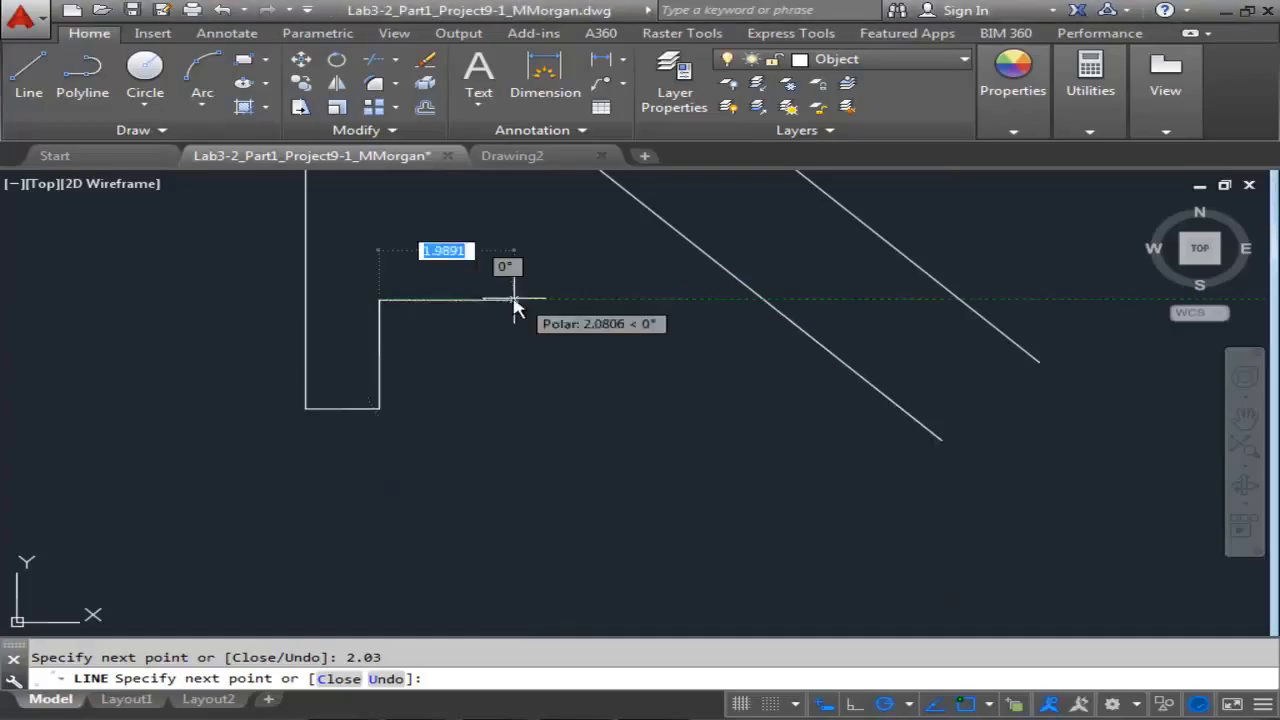
text(1.0)
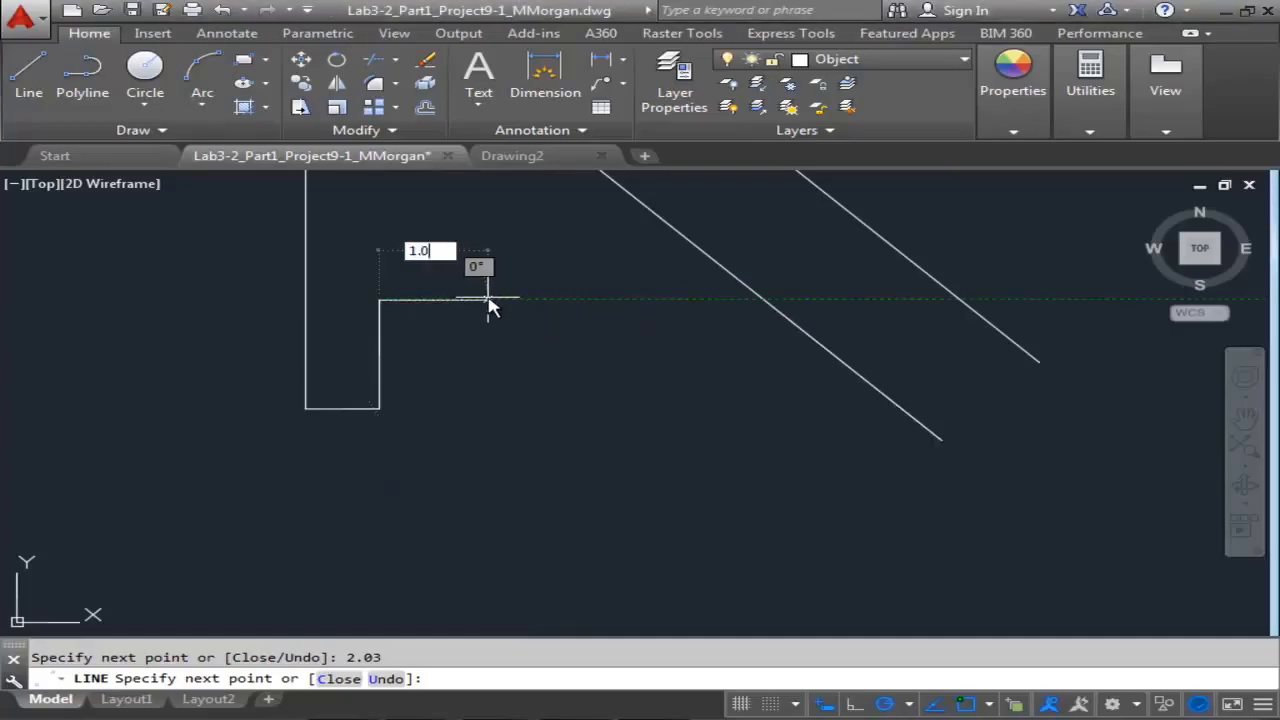
text(2)
key(Return)
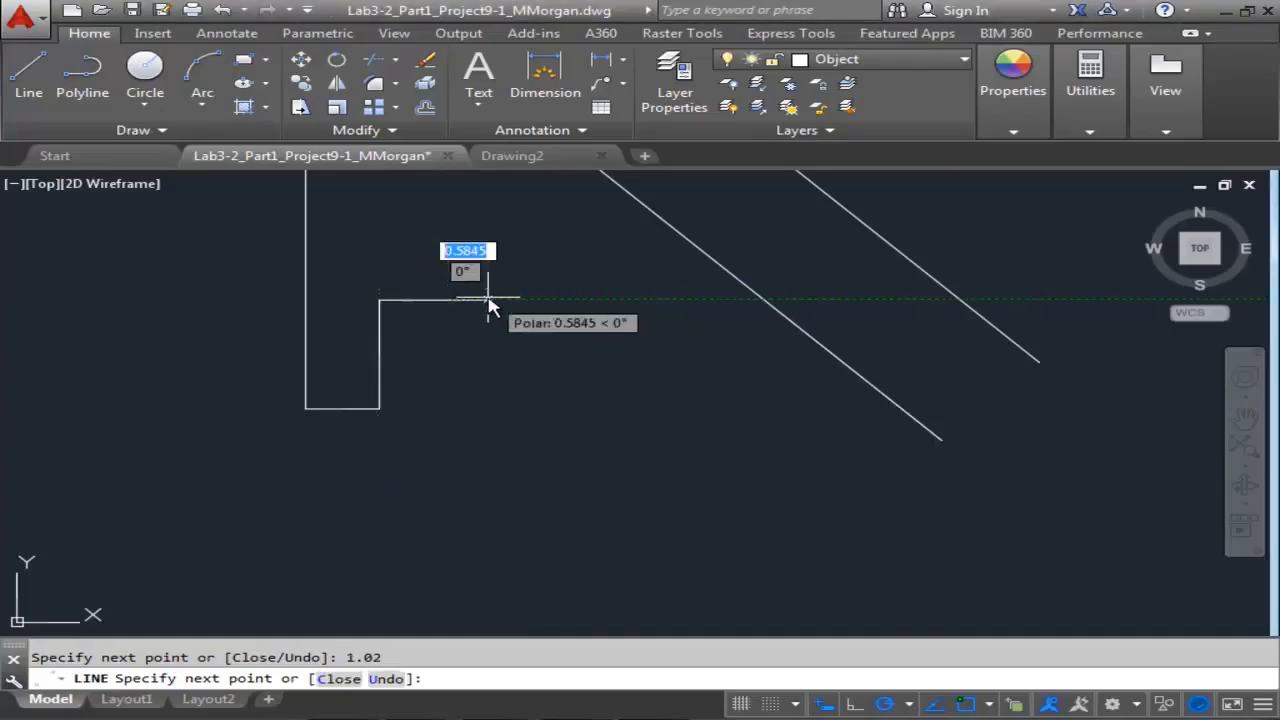
- Continue the line straight down to the level of the 1.08 segment and horizontally right, ending short of the inner diagonal
click(450, 299)
scroll(468, 410, up, 2)
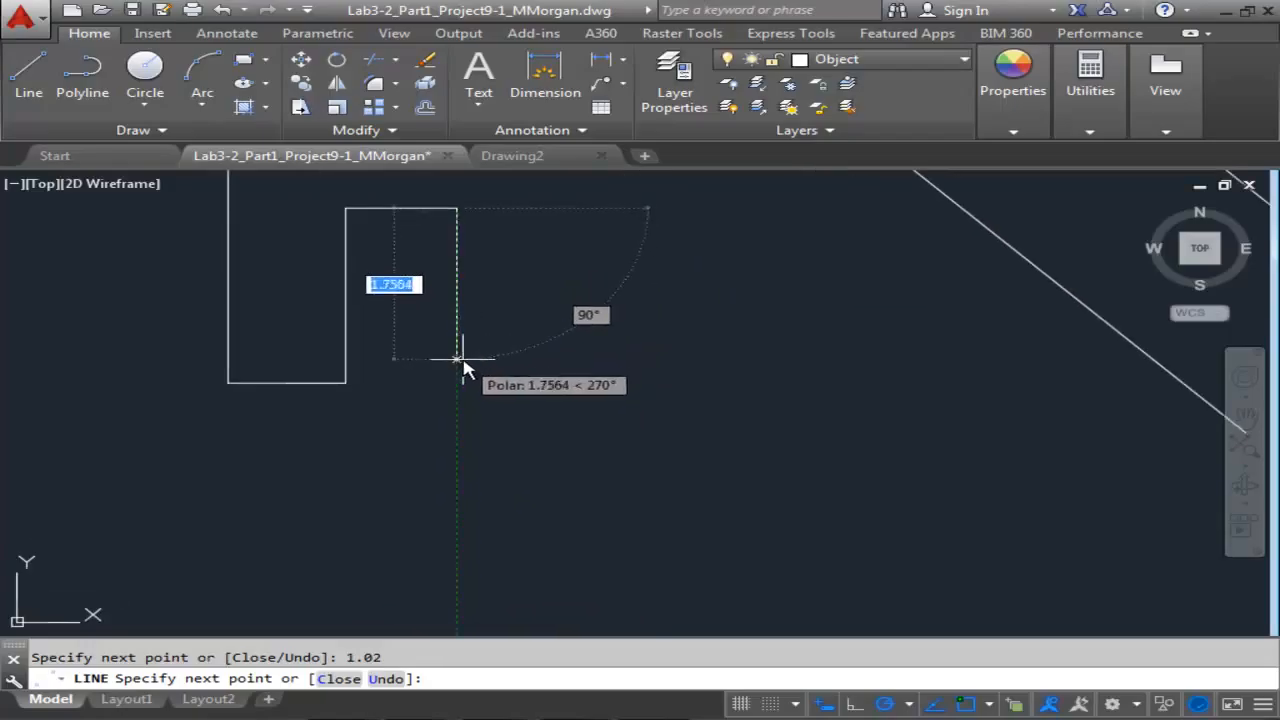
middle_drag(463, 360, 469, 378)
scroll(469, 382, down, 2)
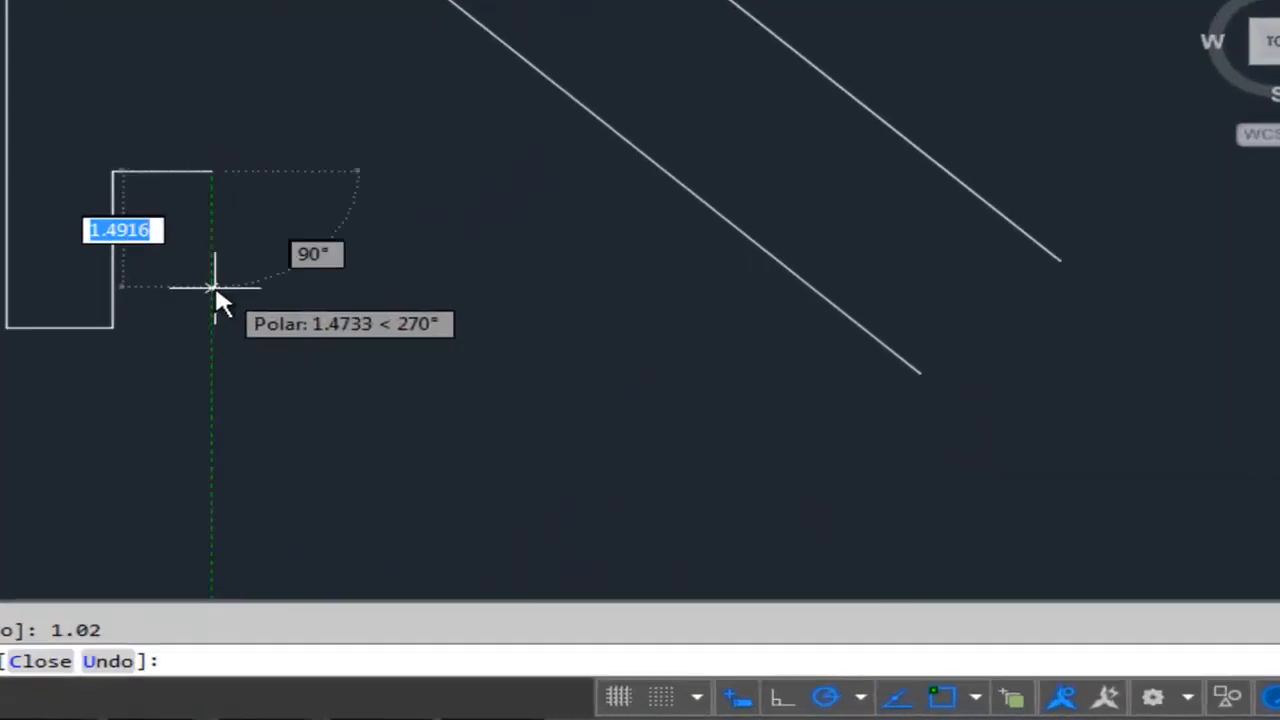
click(121, 284)
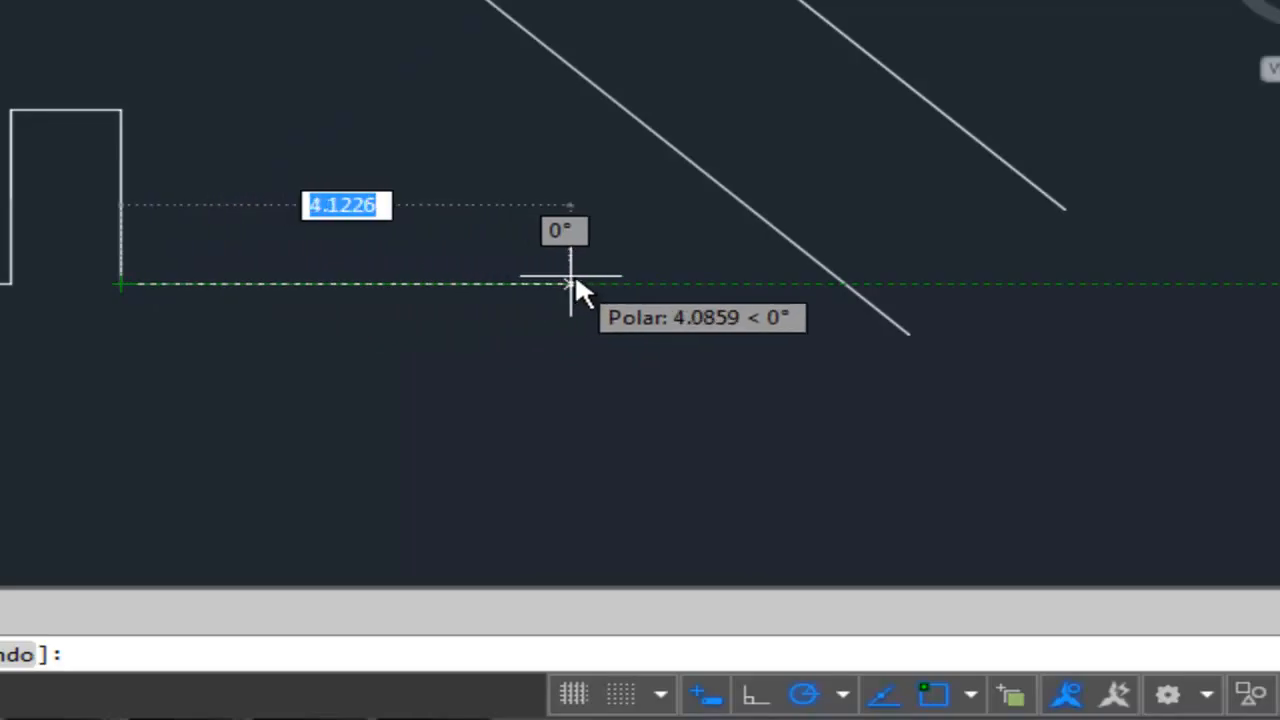
click(627, 284)
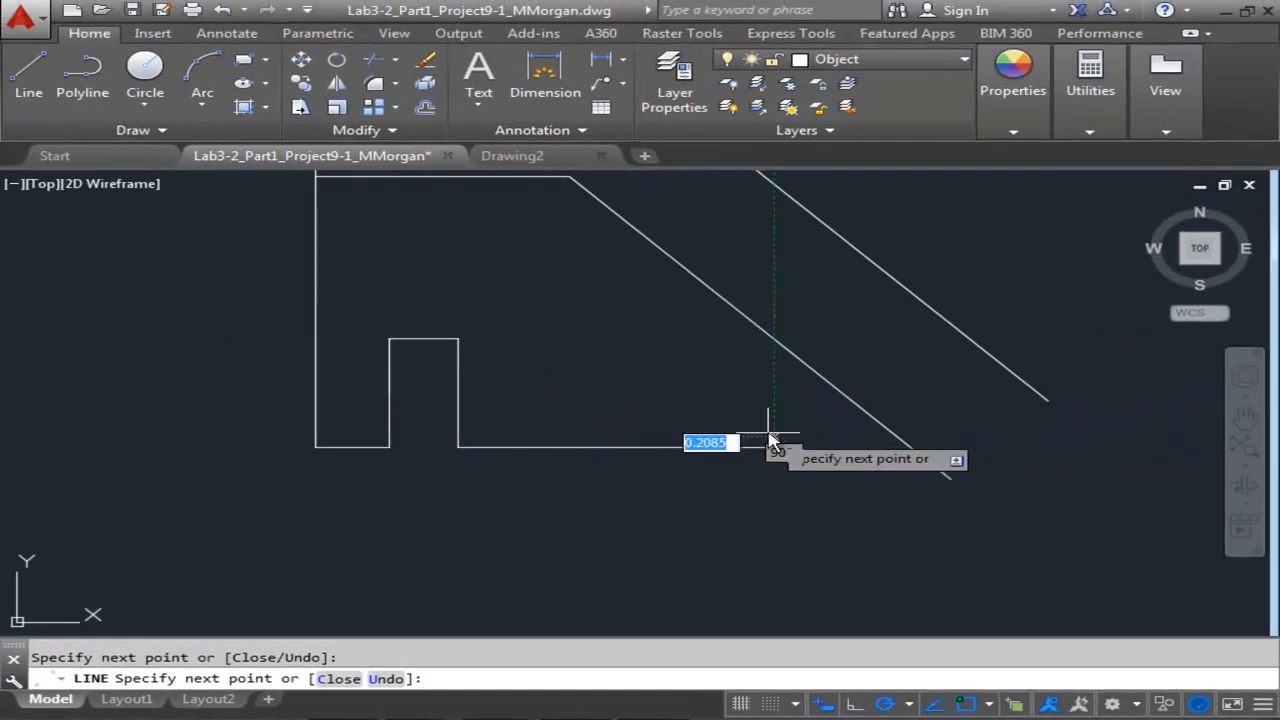
key(Escape)
- Erase the 5.03 vertical and 1.08 horizontal construction lines below the bend's outer corner
scroll(667, 440, down, 2)
middle_drag(617, 438, 600, 428)
scroll(534, 423, up, 2)
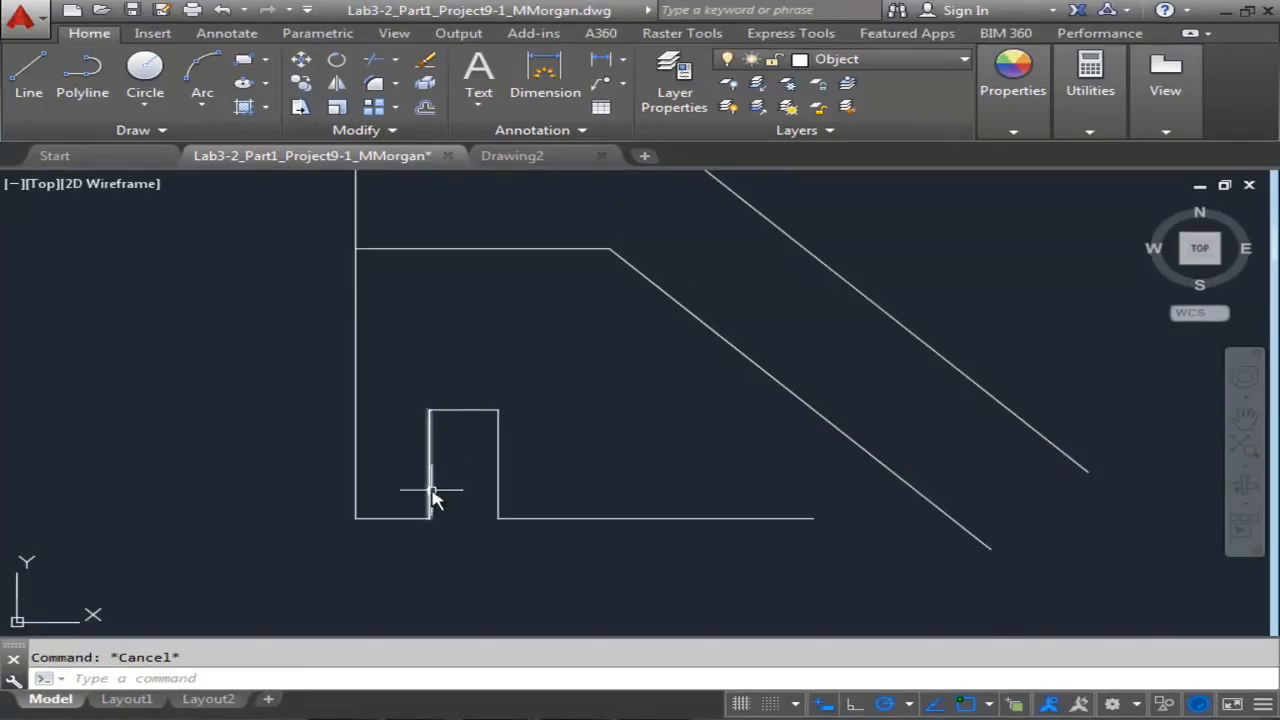
click(410, 519)
click(352, 452)
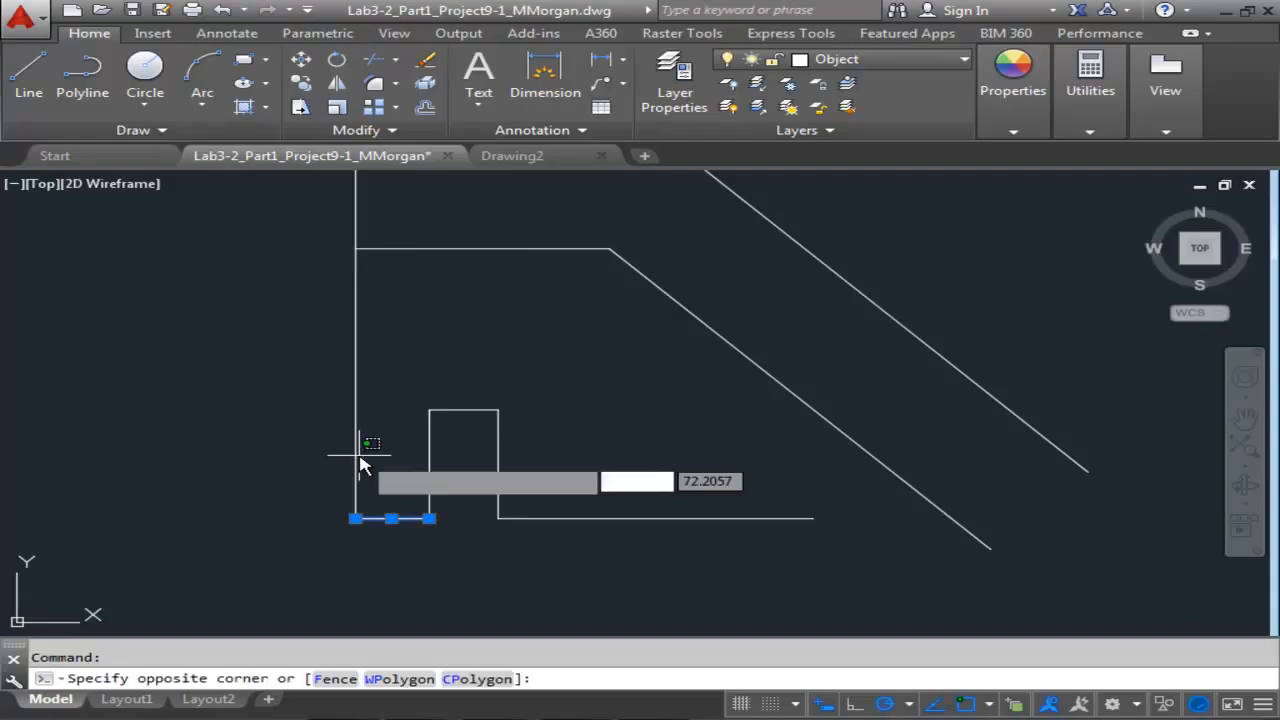
click(354, 455)
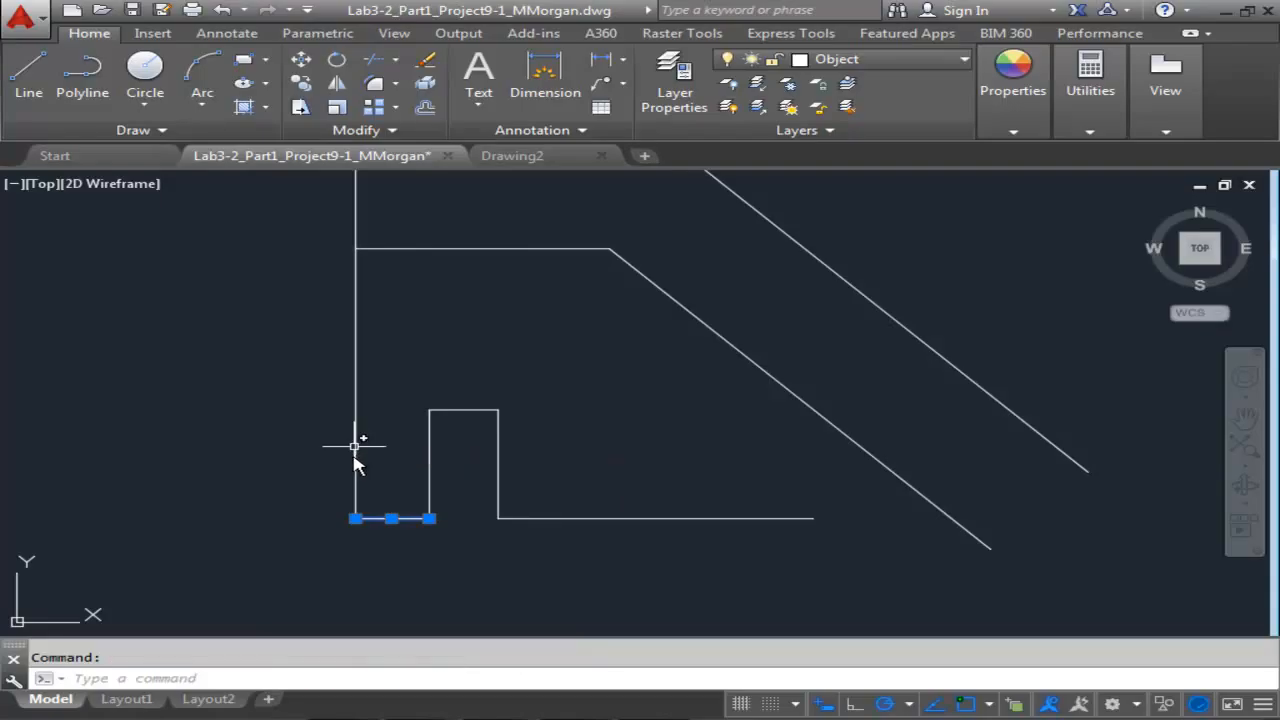
click(812, 312)
click(356, 349)
key(Delete)
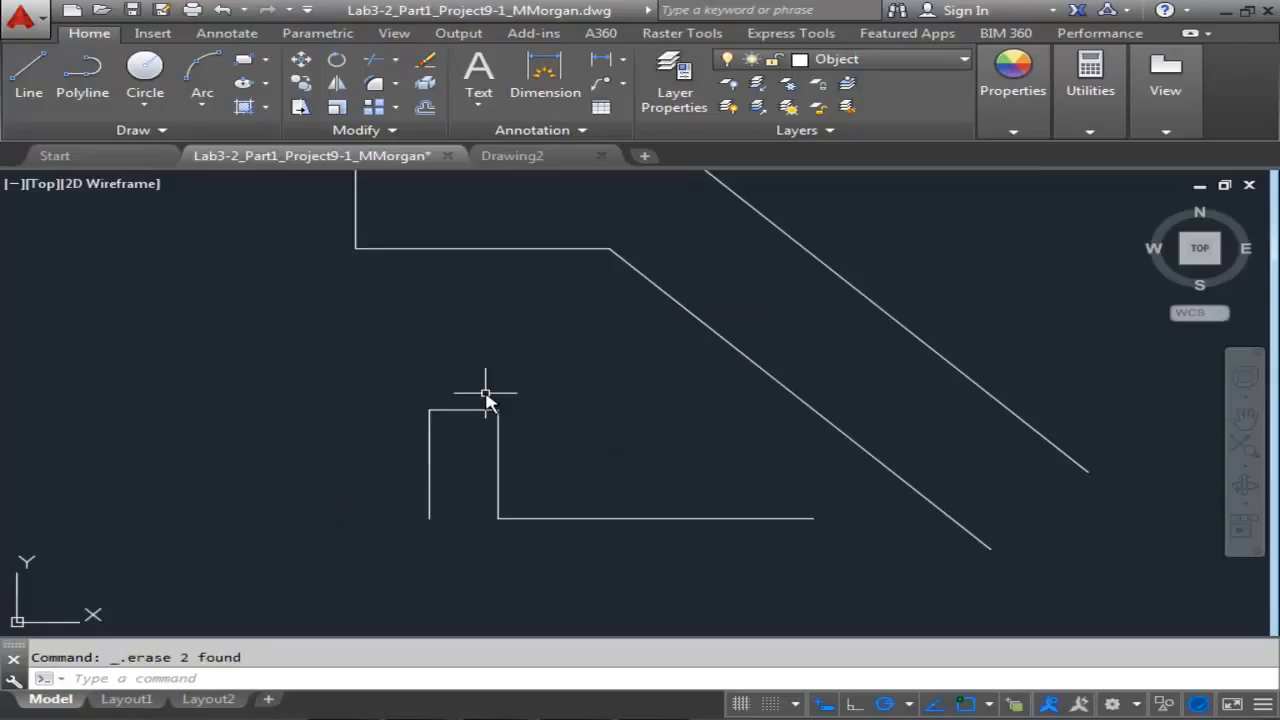
scroll(504, 448, up, 2)
middle_drag(544, 467, 484, 463)
scroll(424, 487, down, 2)
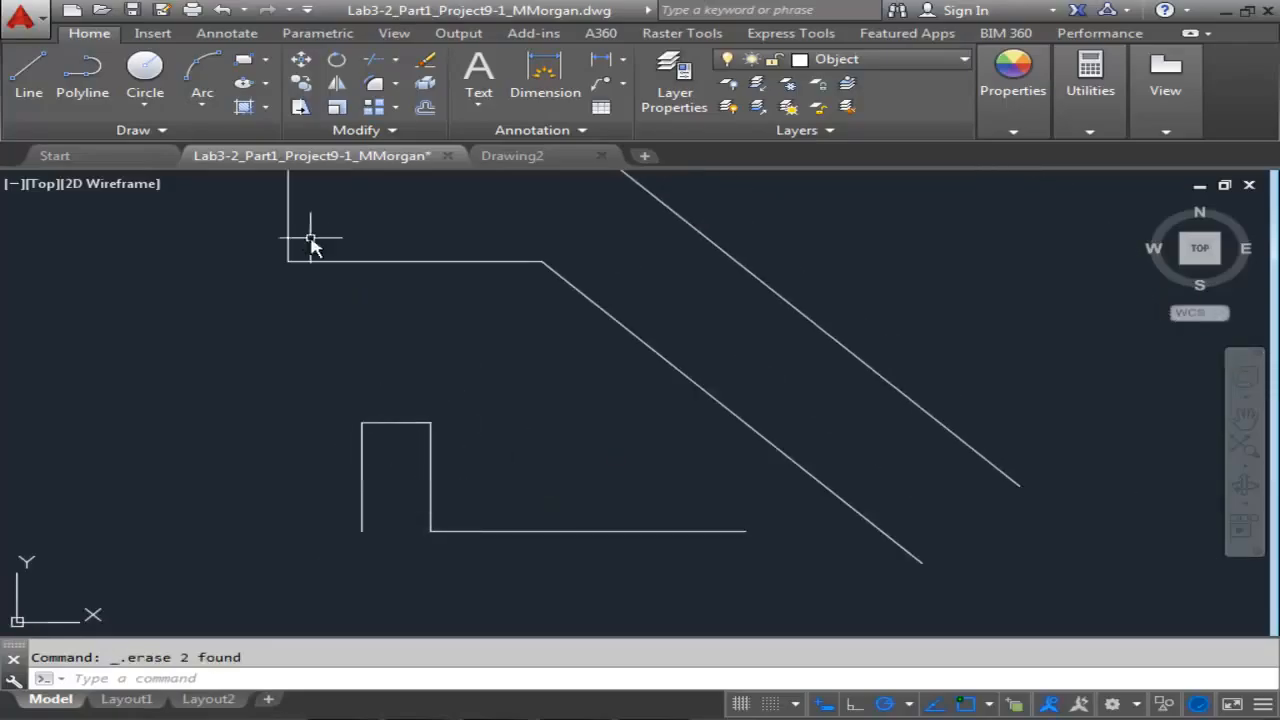
click(425, 107)
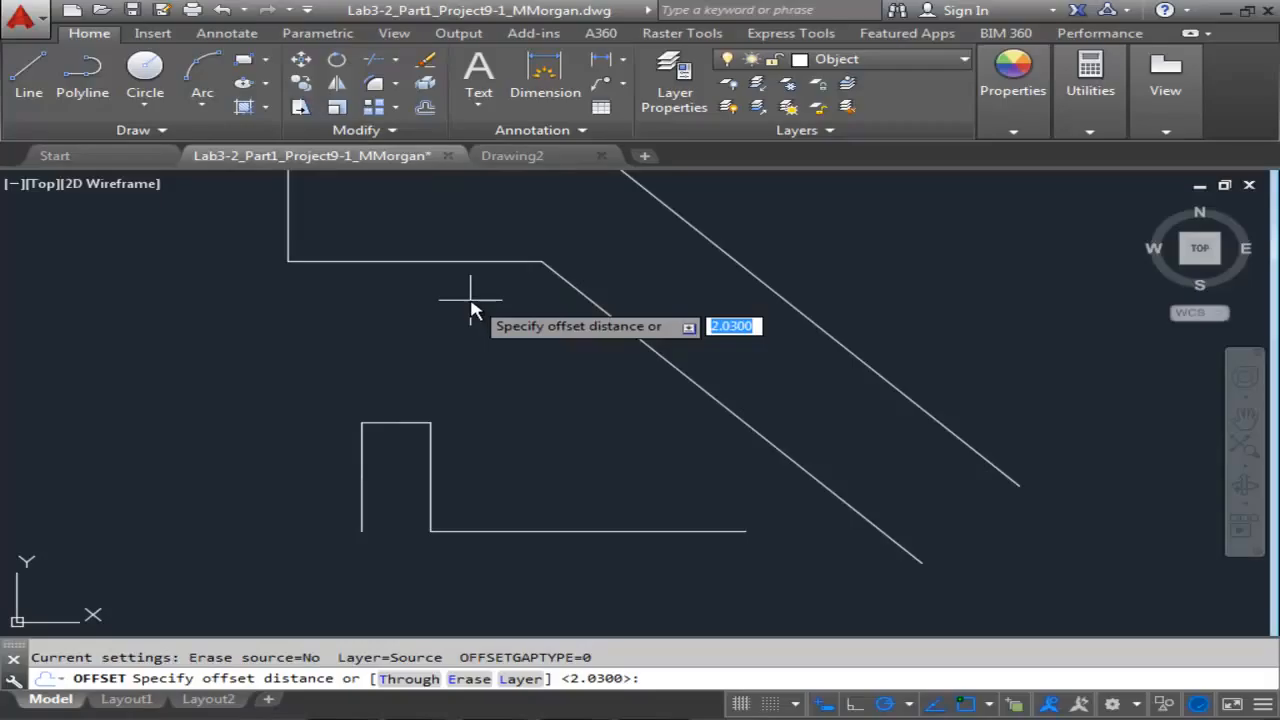
key(Escape)
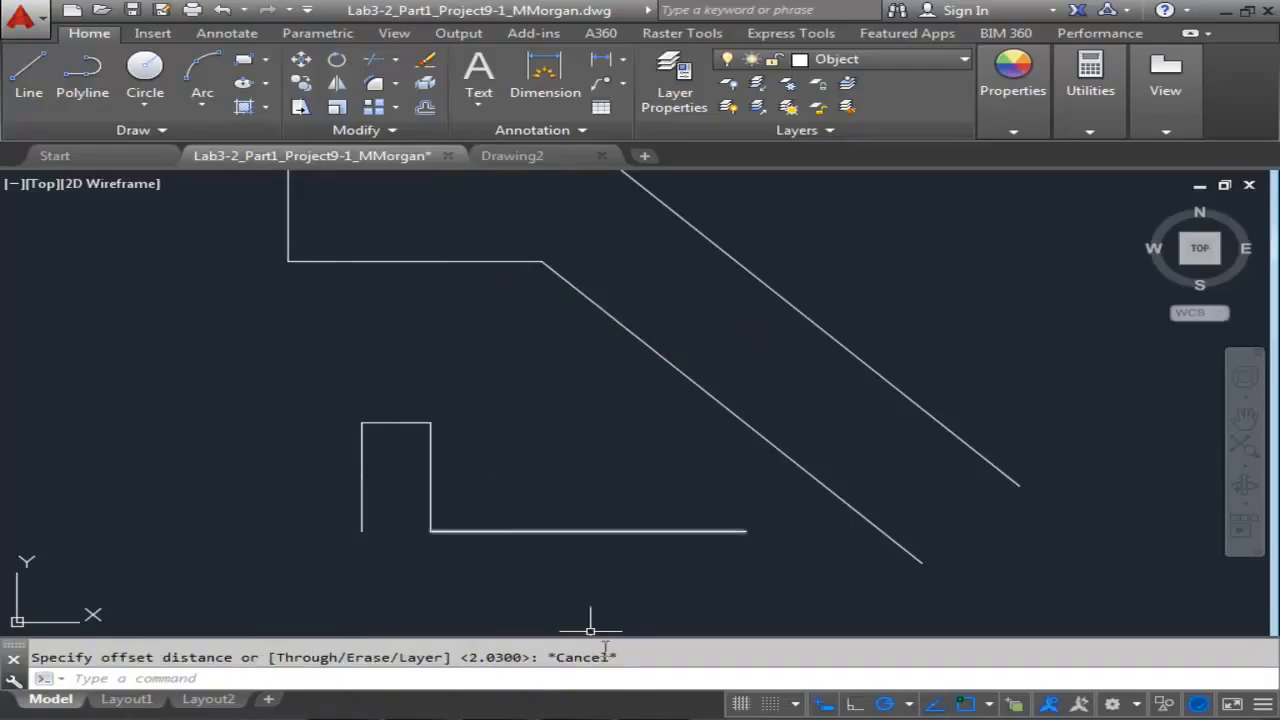
key(alt+Tab)
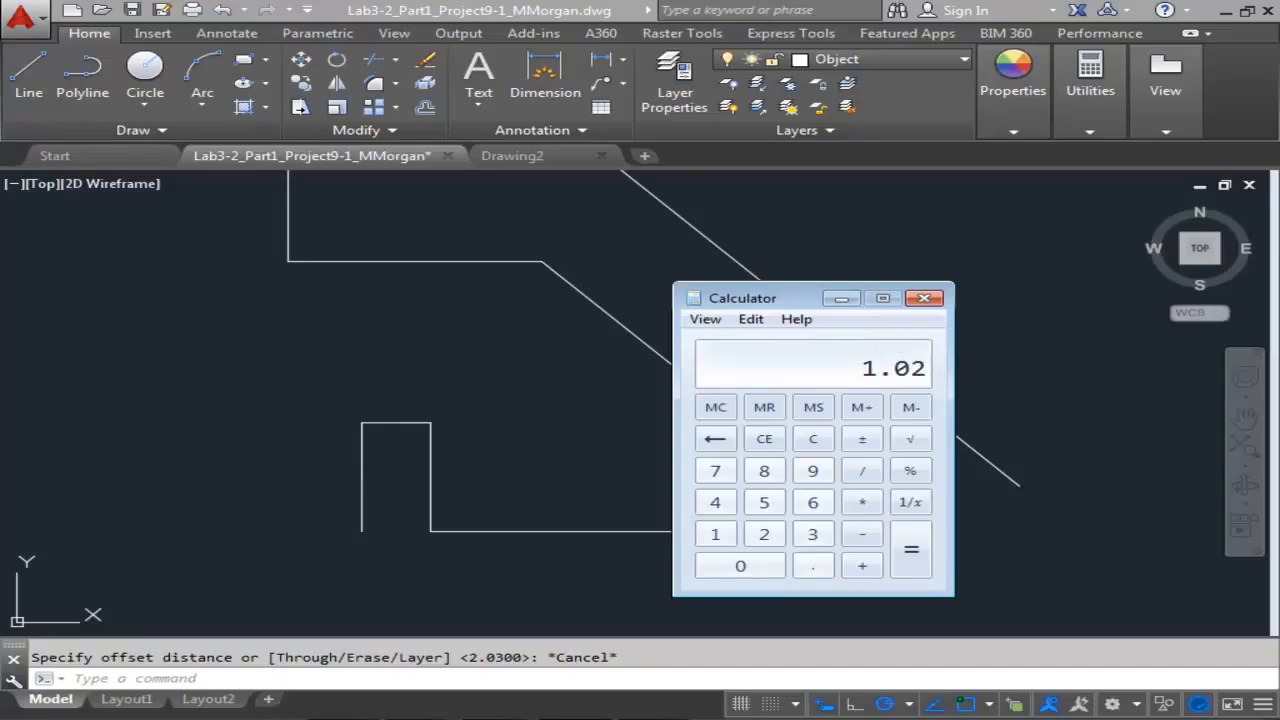
click(841, 298)
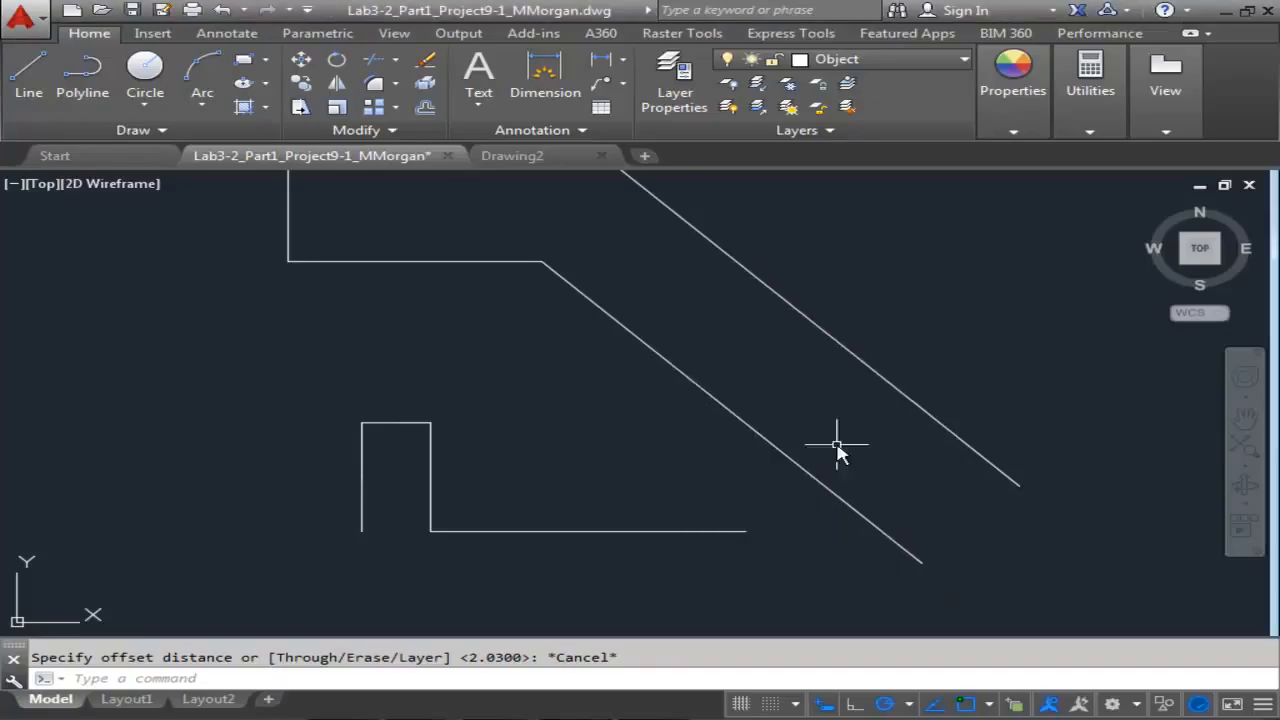
- Offset the long lower horizontal line upward by 1.02
click(425, 107)
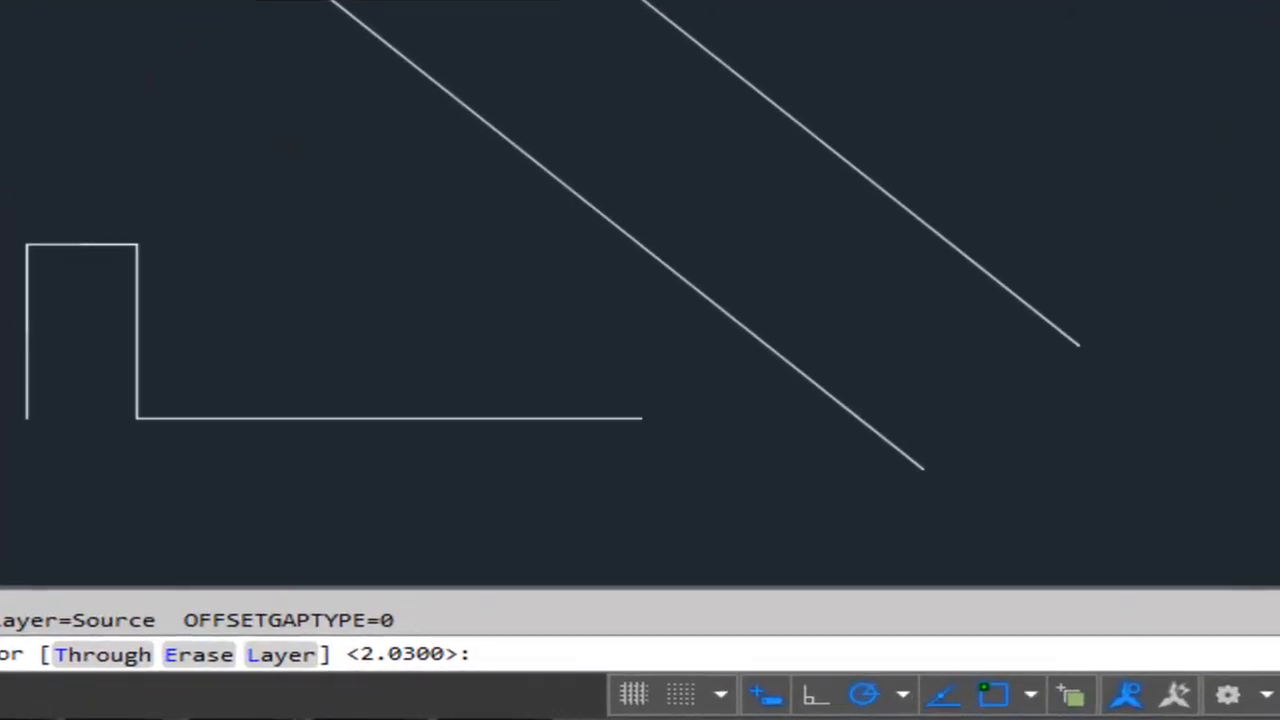
text(1.02)
key(Return)
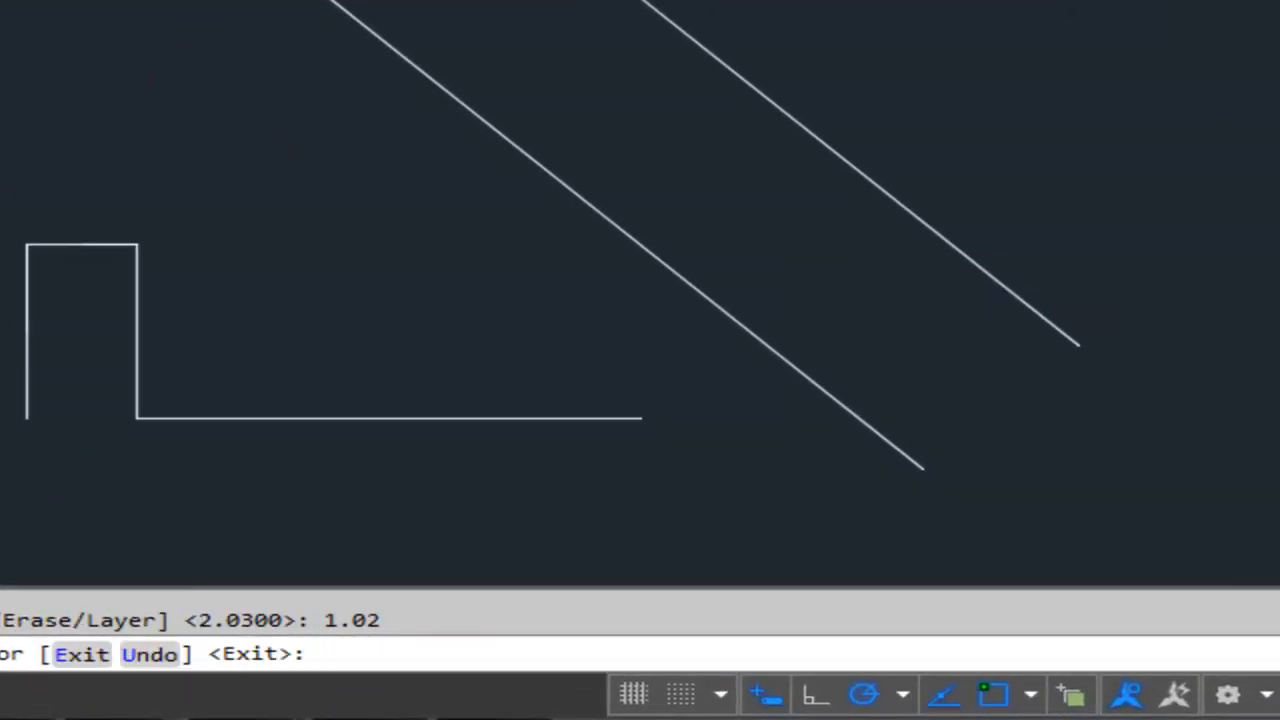
click(409, 418)
click(418, 345)
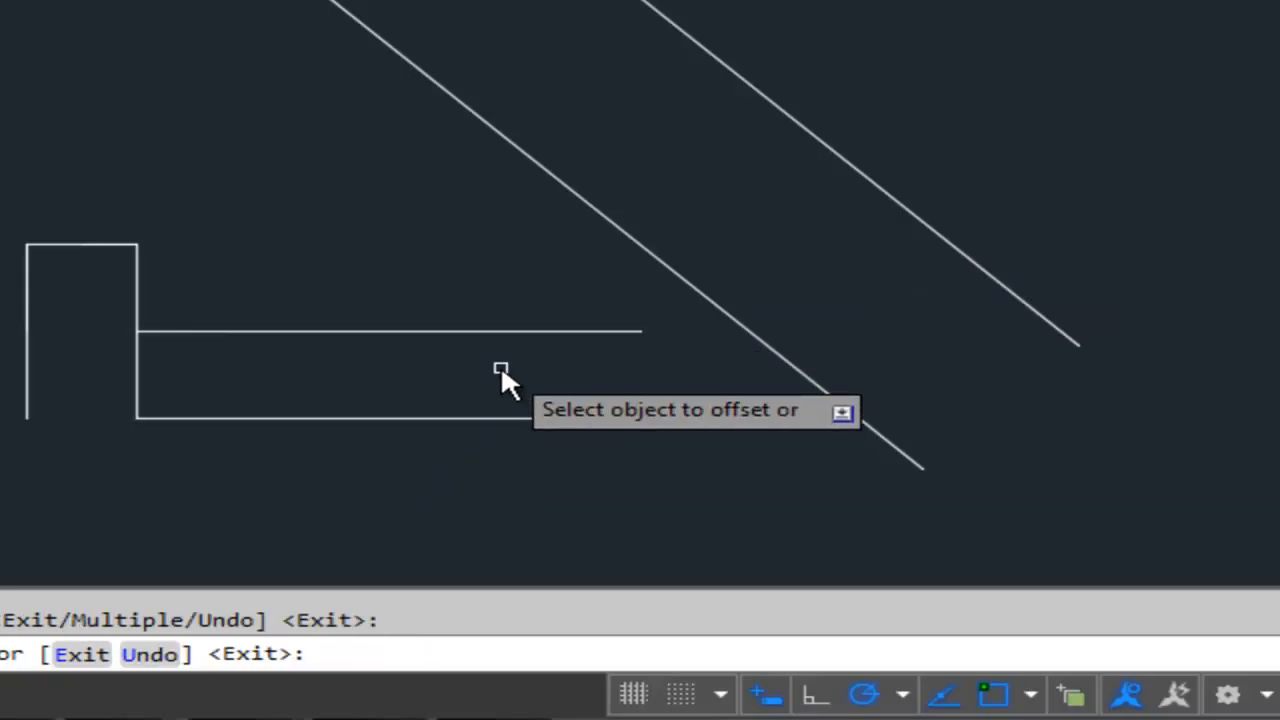
key(Escape)
key(Escape)
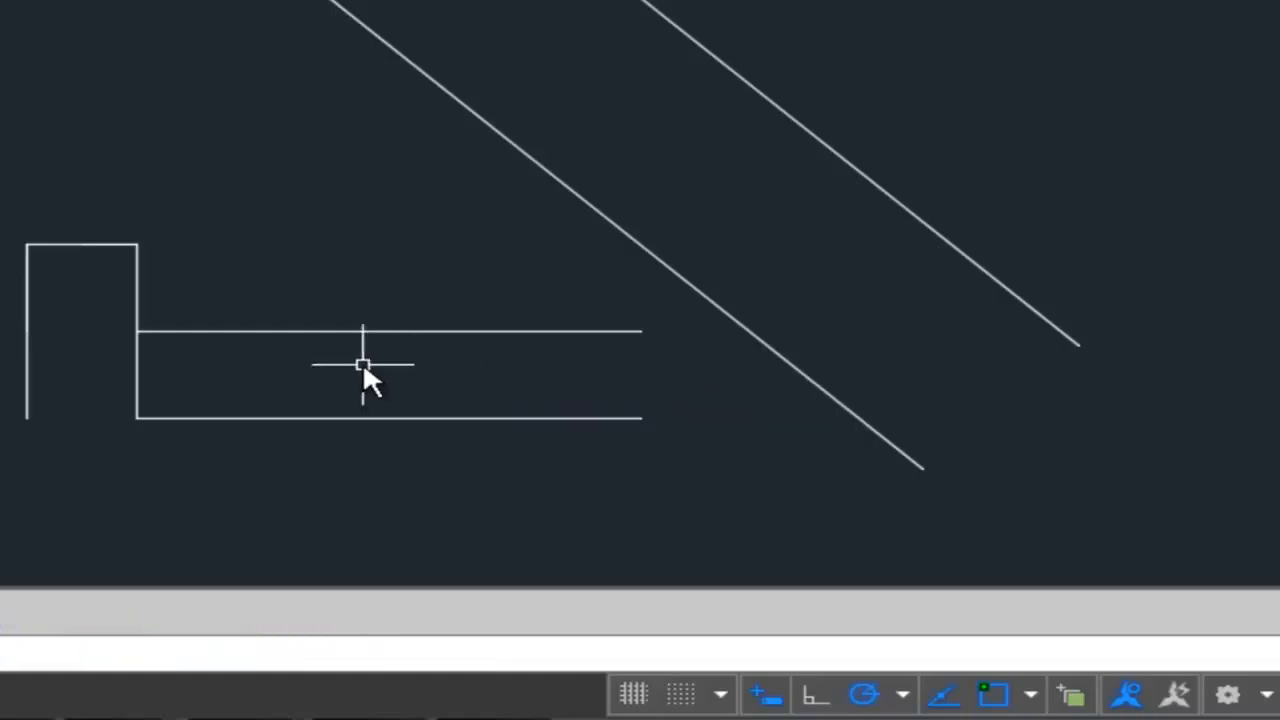
- Stretch the lower horizontal line's left end to the lower end of the clip's left vertical line
middle_drag(269, 291, 265, 280)
click(217, 407)
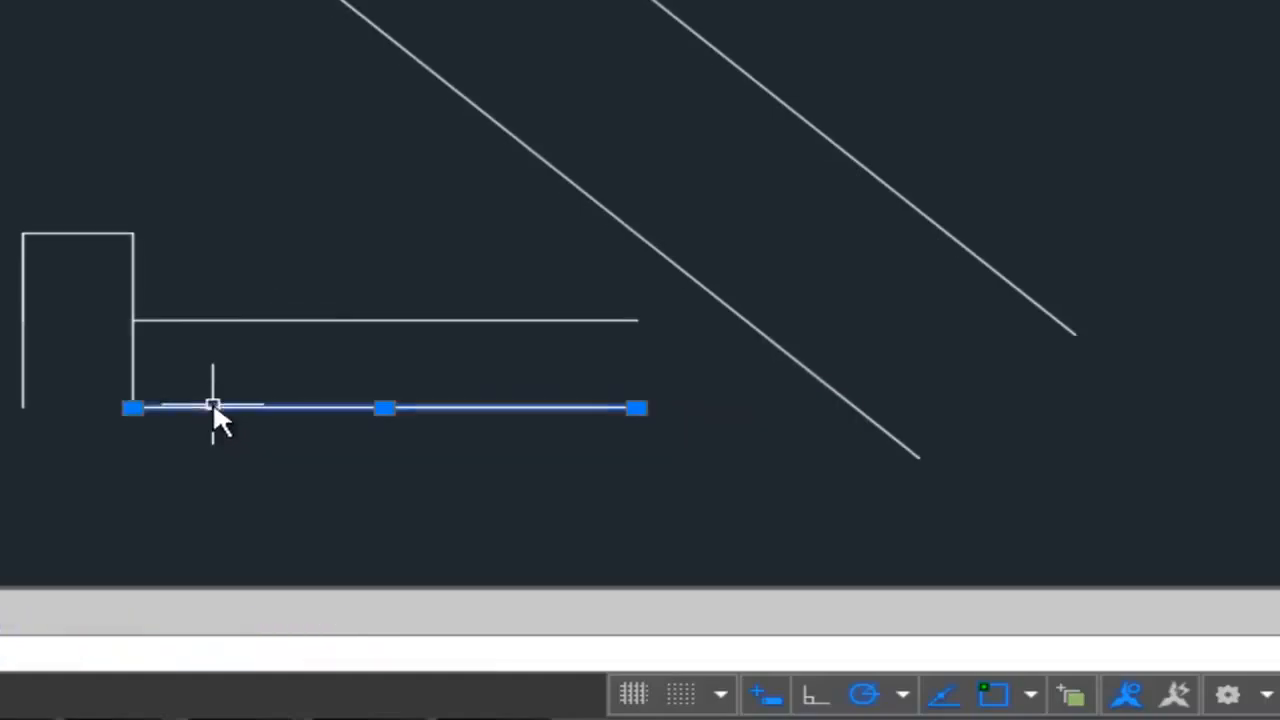
click(132, 407)
click(26, 405)
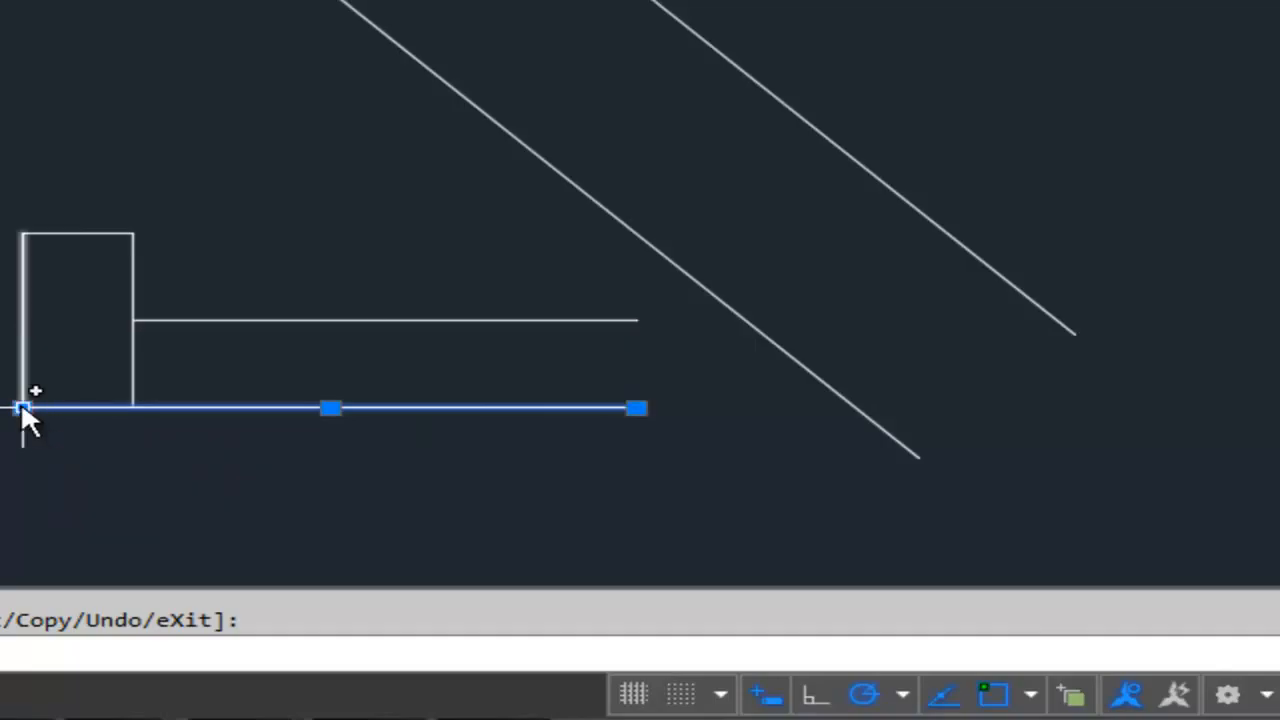
mouse_move(24, 408)
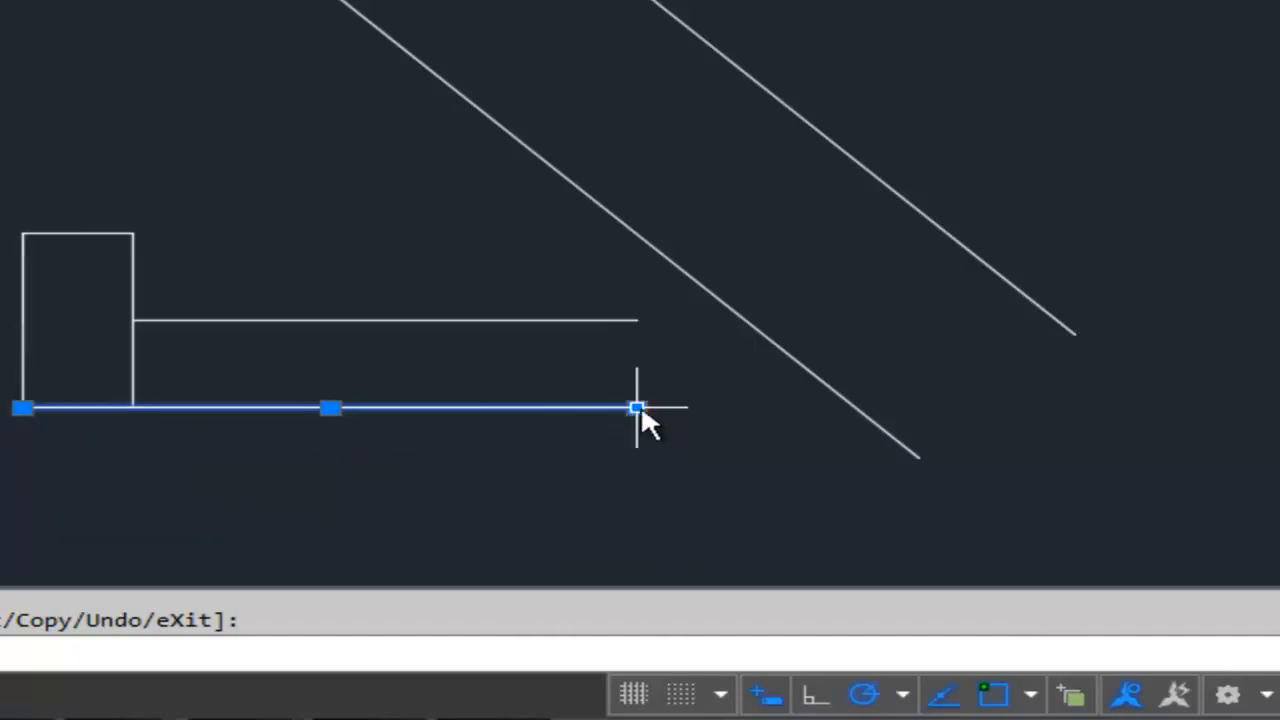
- Lengthen the lower horizontal line at its right end to a total length of 8.09
mouse_move(638, 408)
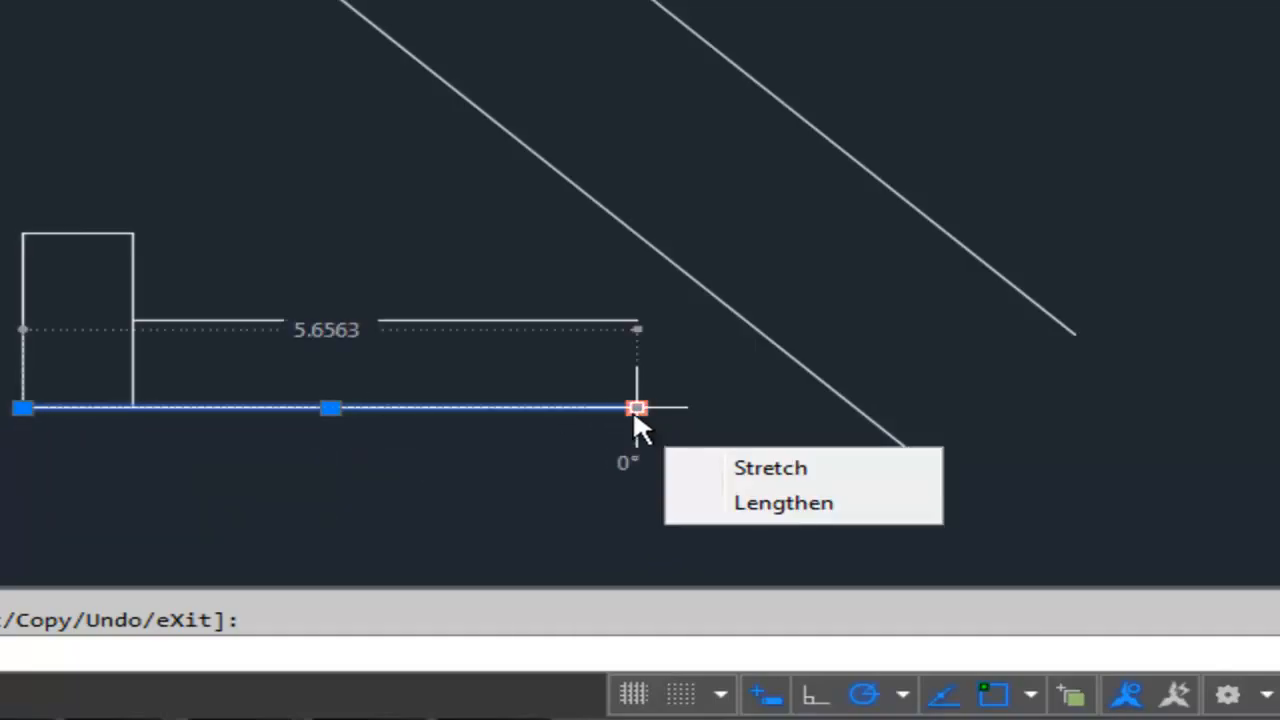
click(636, 408)
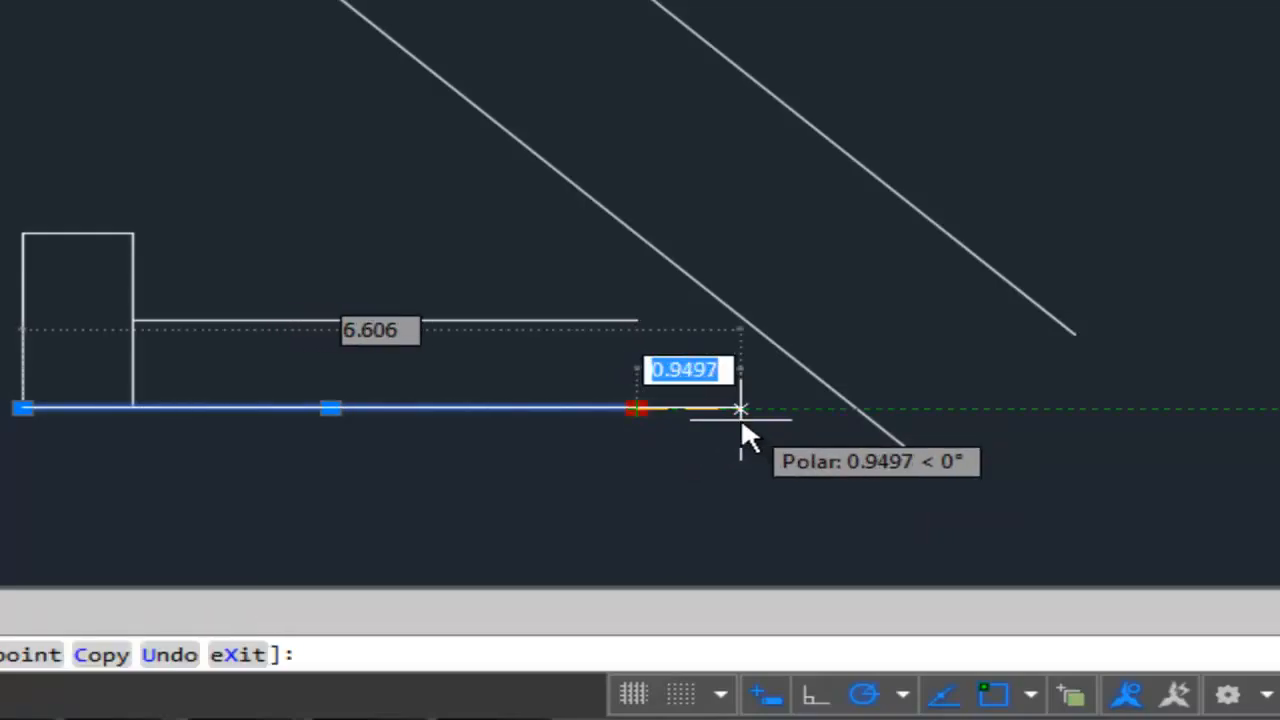
key(Tab)
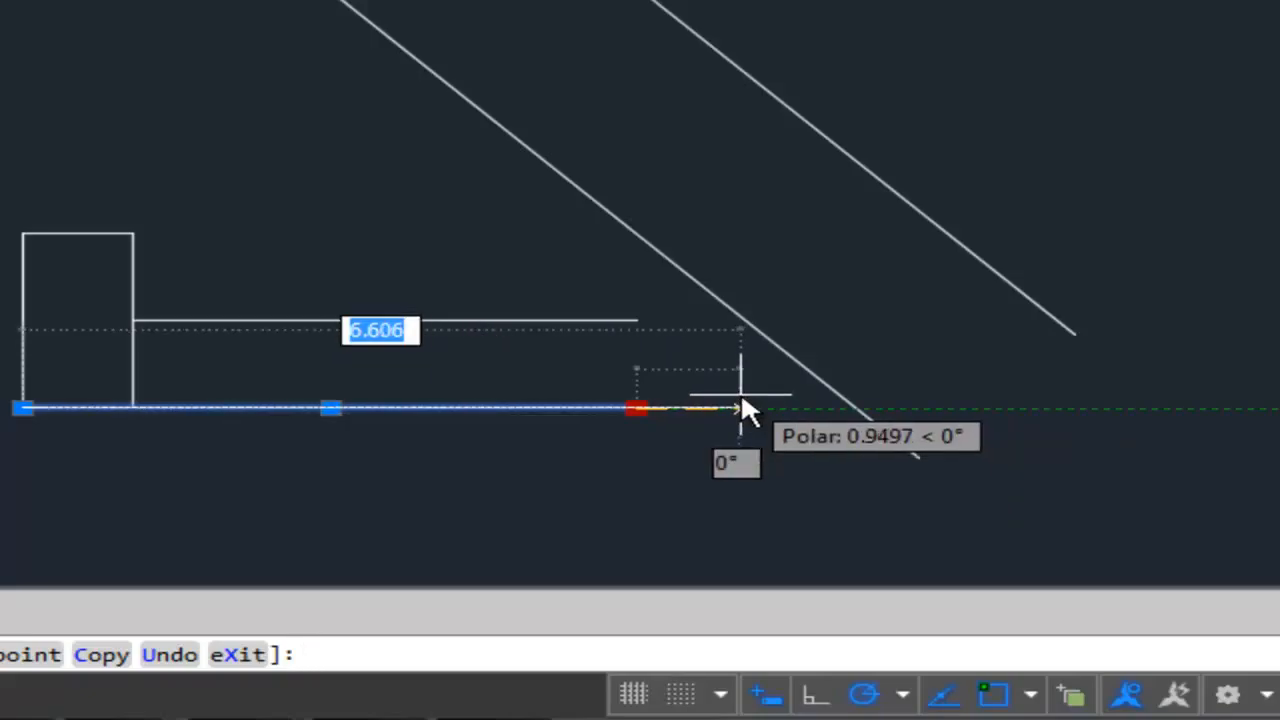
text(8)
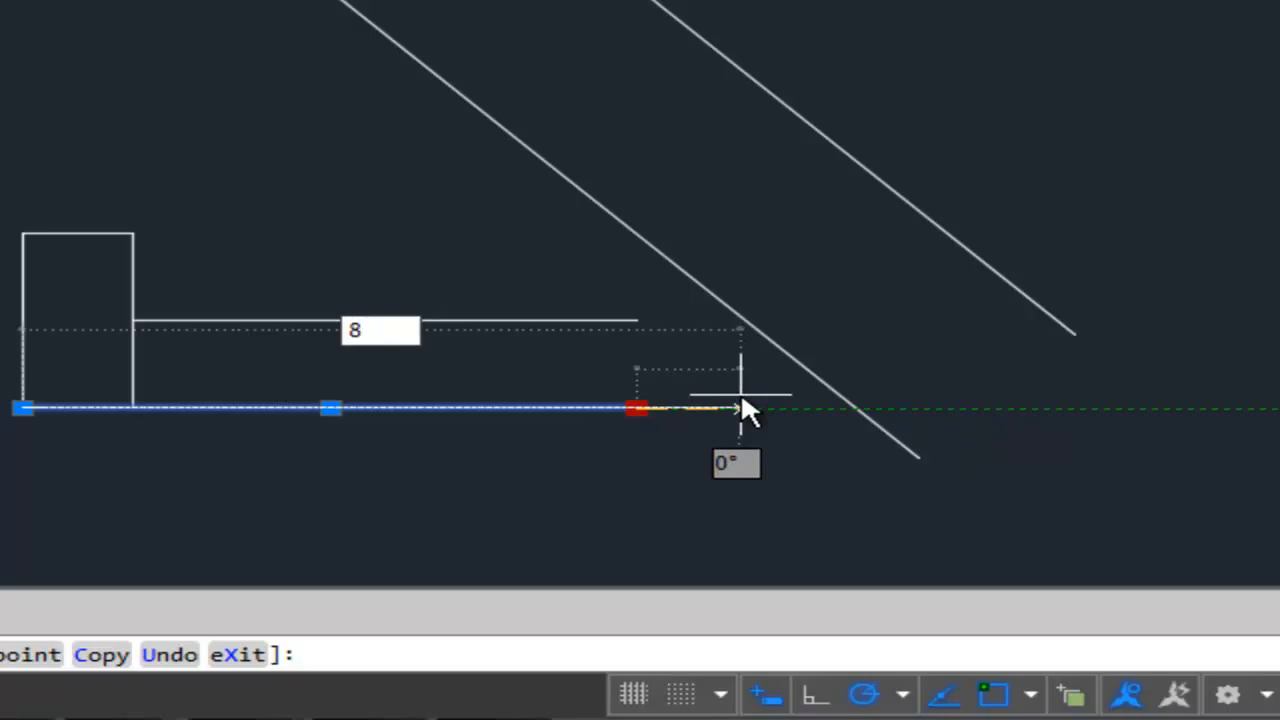
text(.09)
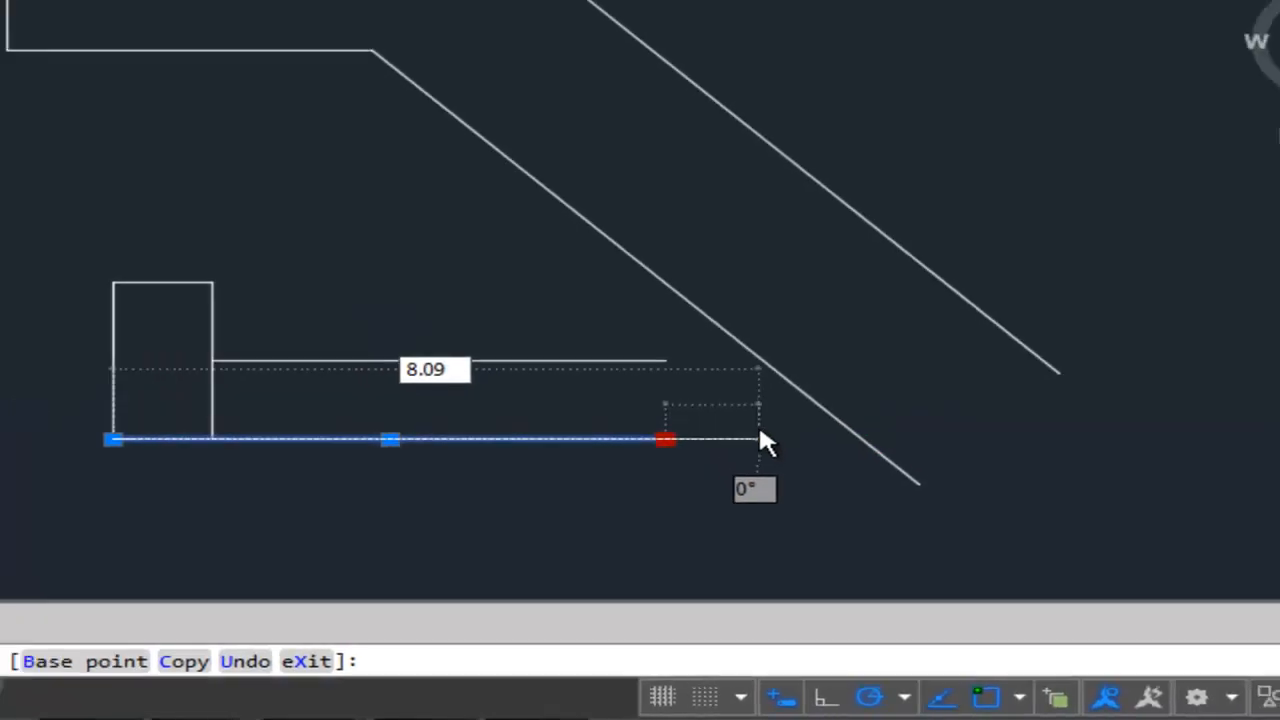
key(Return)
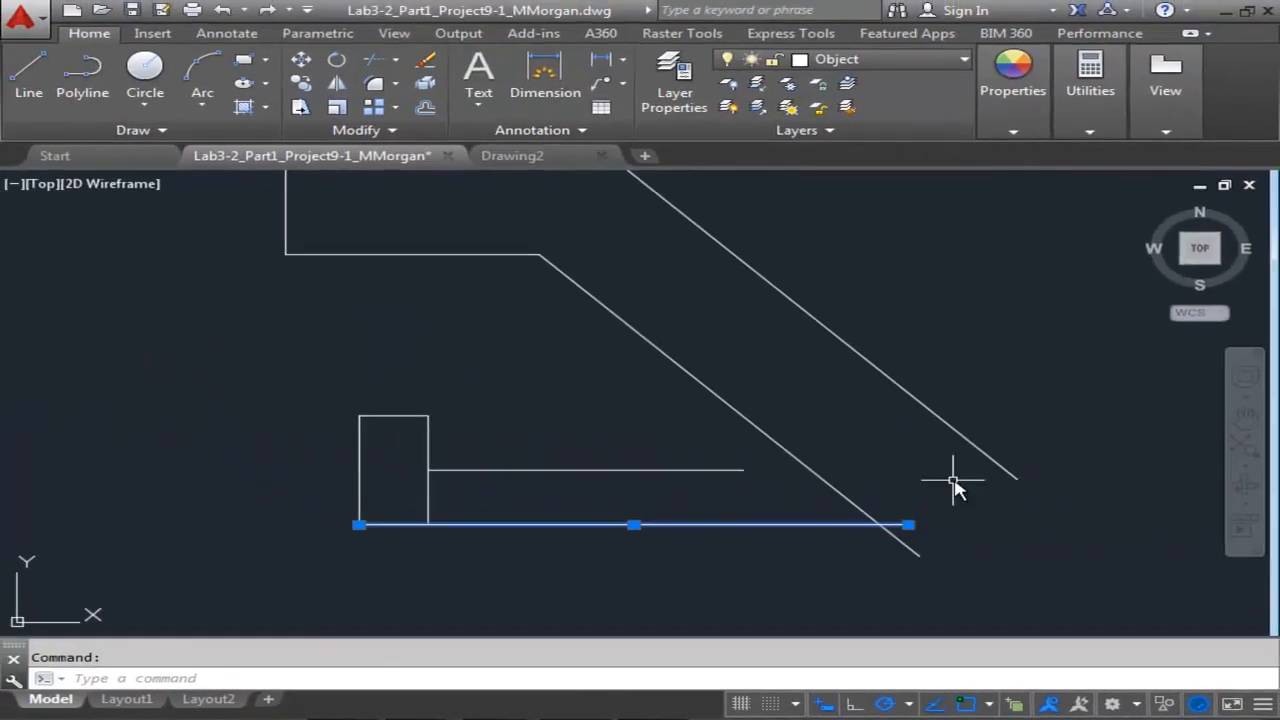
- Draw a vertical line upward from the lower horizontal line's right end to beyond the upper angled line
scroll(912, 450, down, 2)
middle_drag(909, 449, 786, 491)
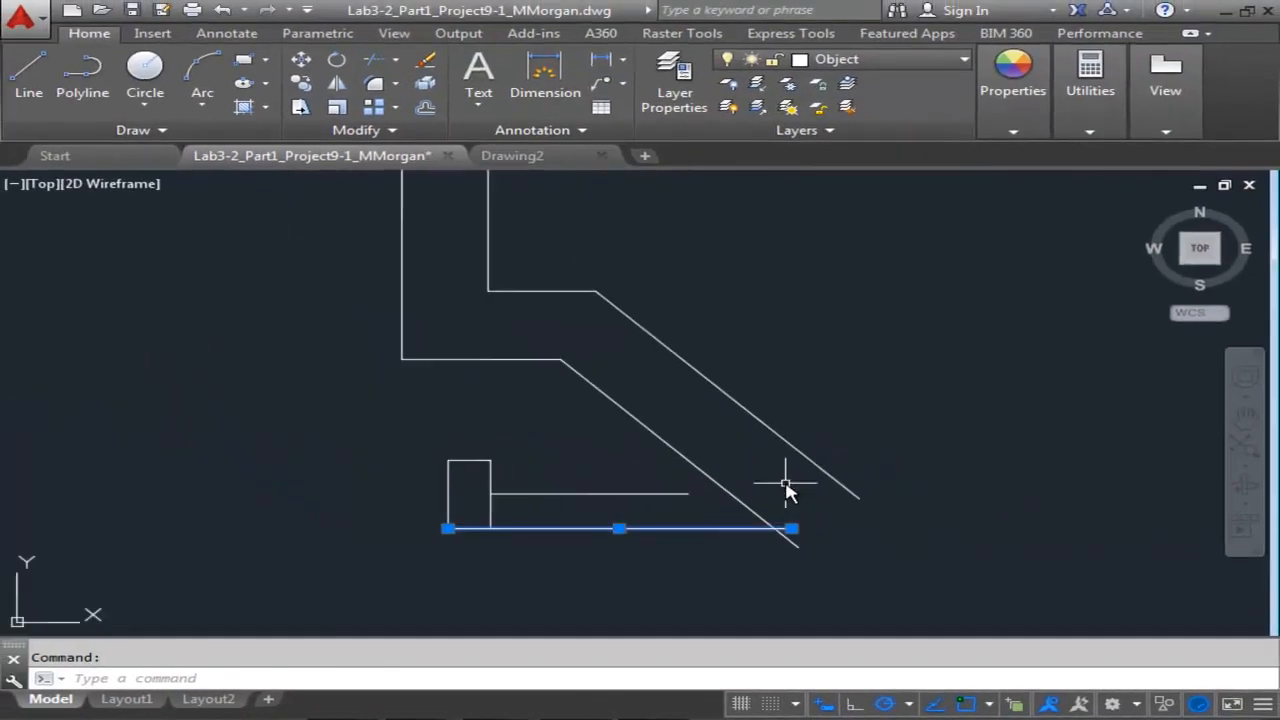
key(Escape)
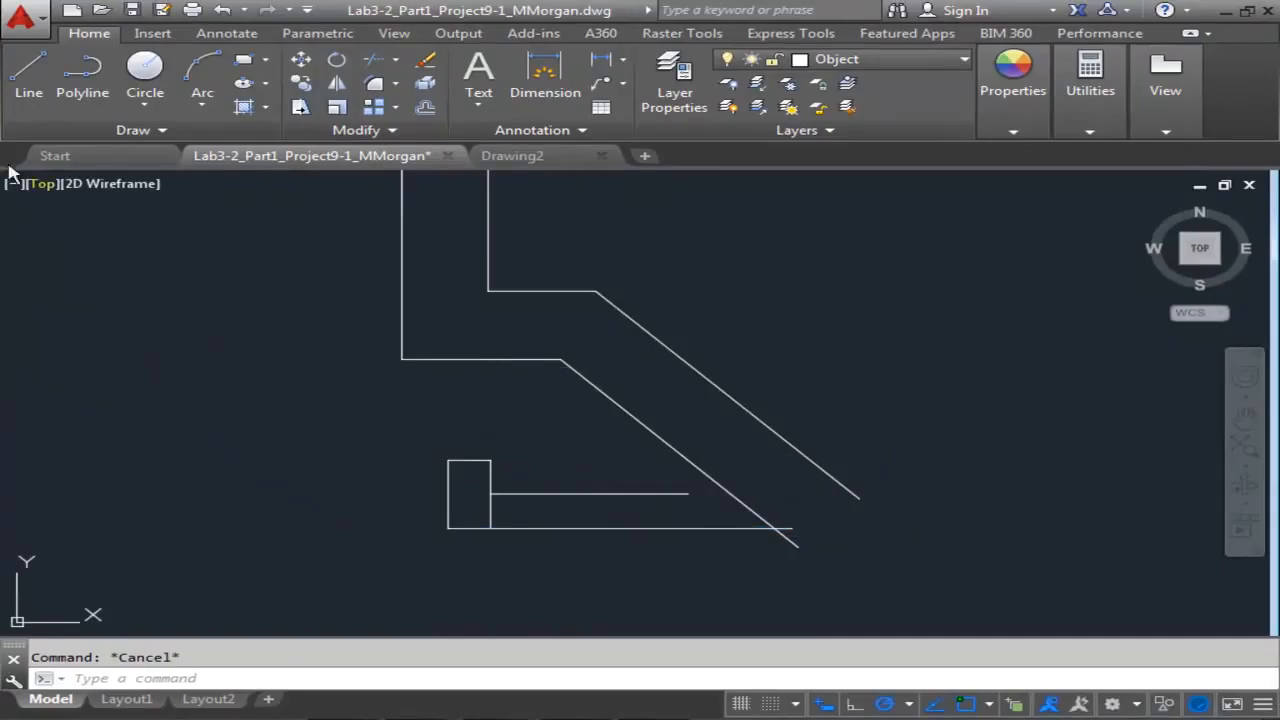
click(29, 75)
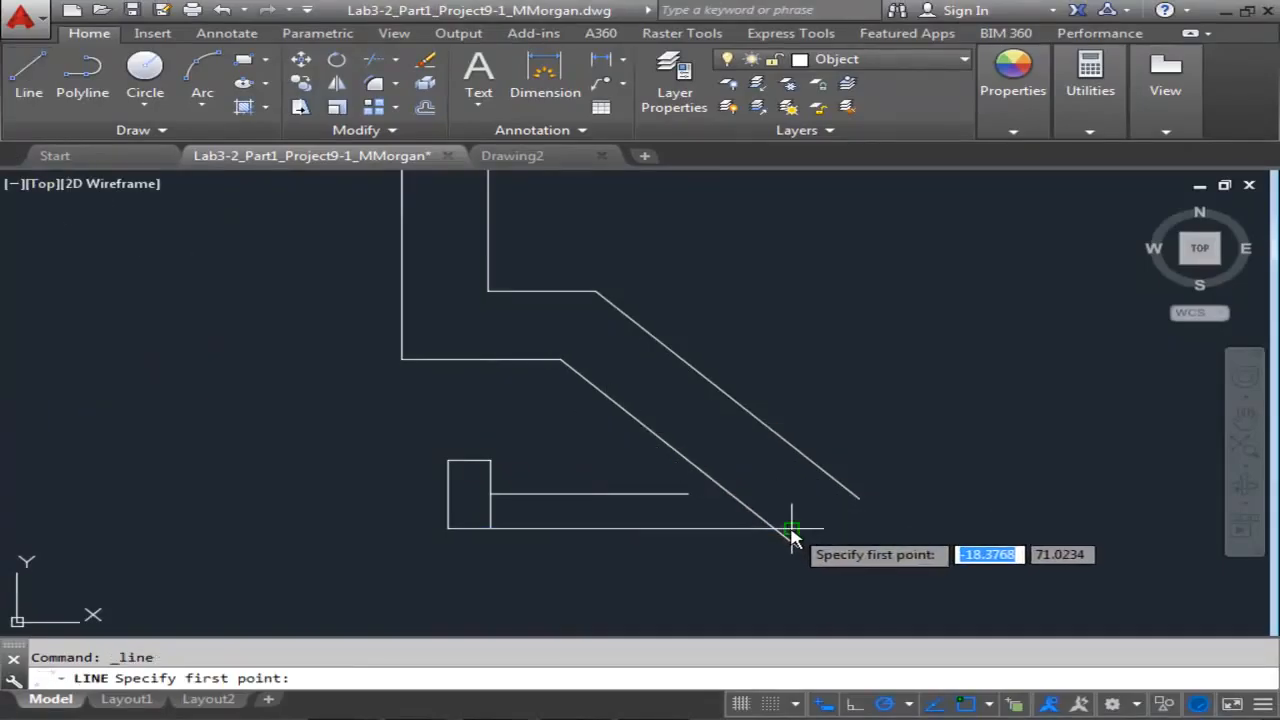
click(791, 531)
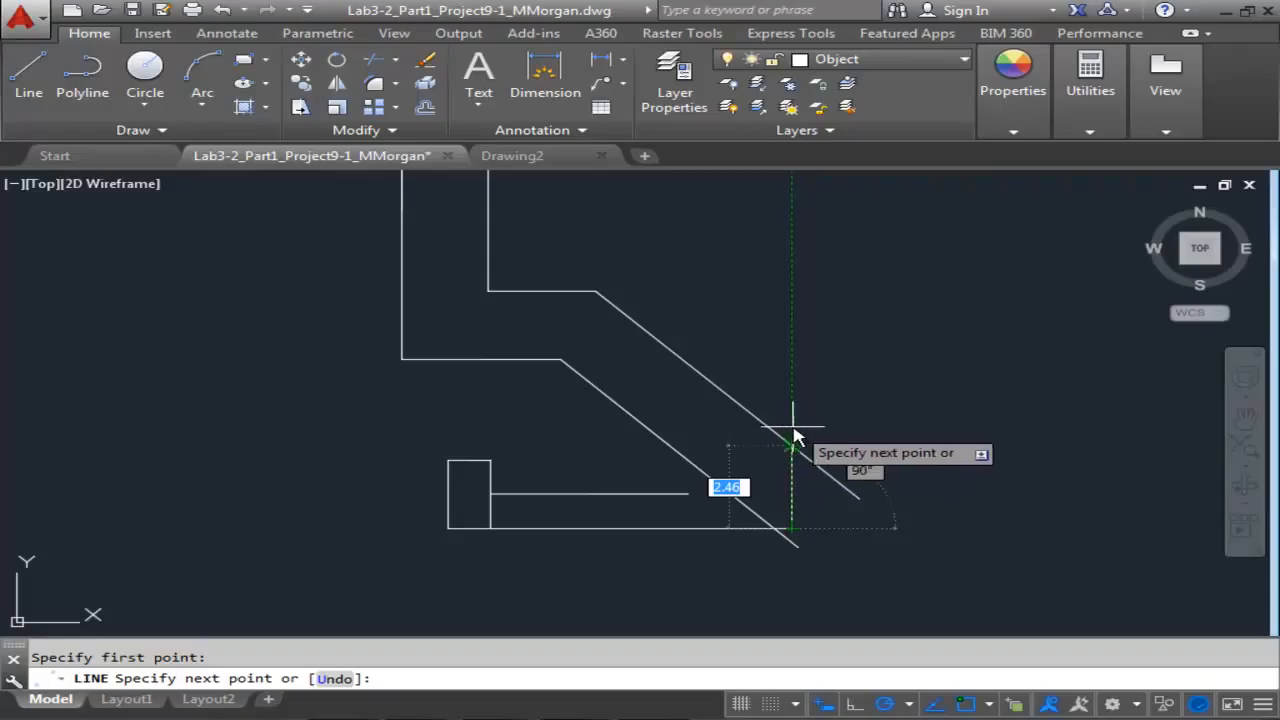
click(791, 418)
key(Escape)
scroll(908, 428, down, 1)
scroll(771, 486, up, 3)
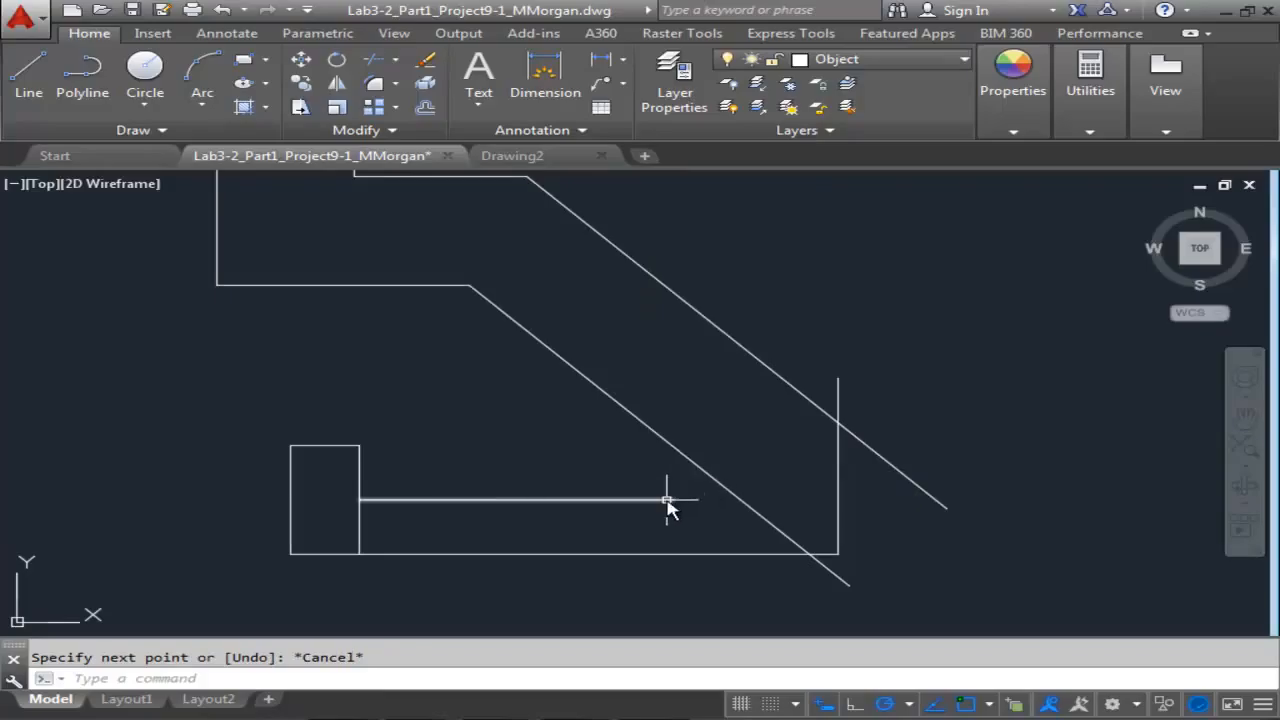
- Offset the new right vertical line 2.03 to the left
click(425, 107)
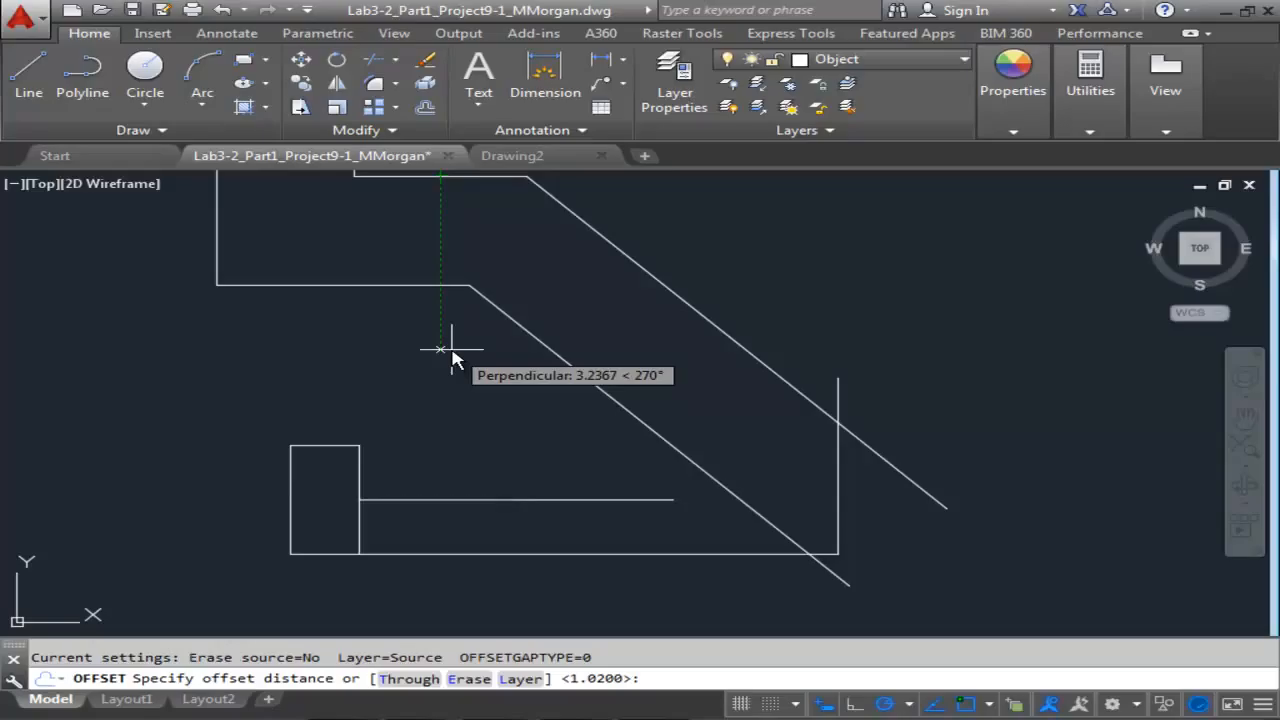
text(2.03)
key(Return)
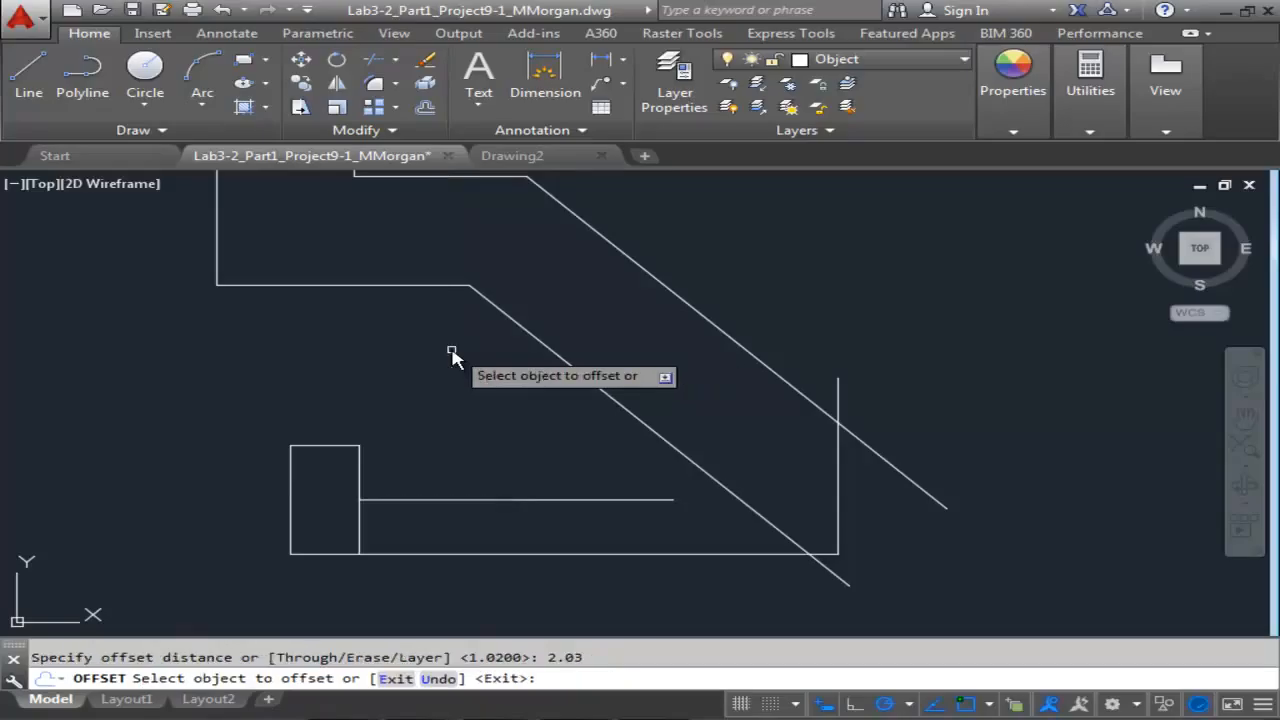
click(836, 498)
click(812, 508)
key(Escape)
- Stretch the offset vertical line's lower end up level with the upper horizontal line and extend that horizontal line's right end to meet it
click(700, 550)
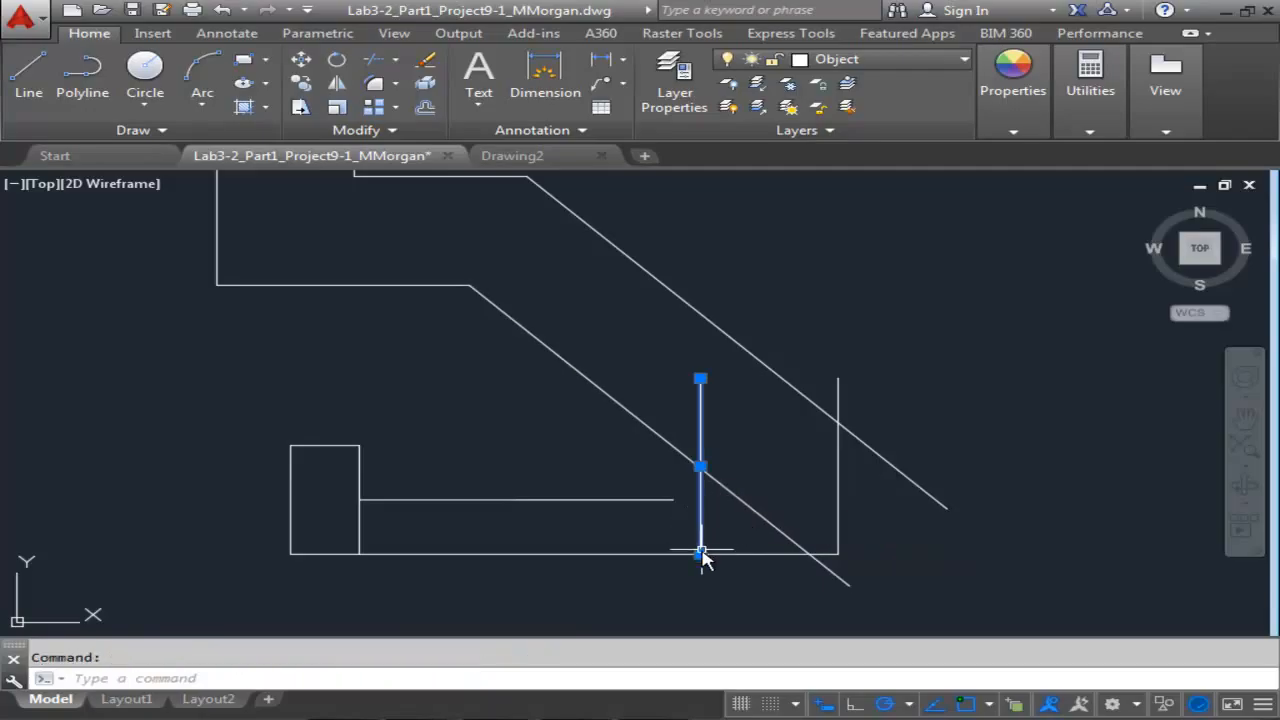
click(700, 555)
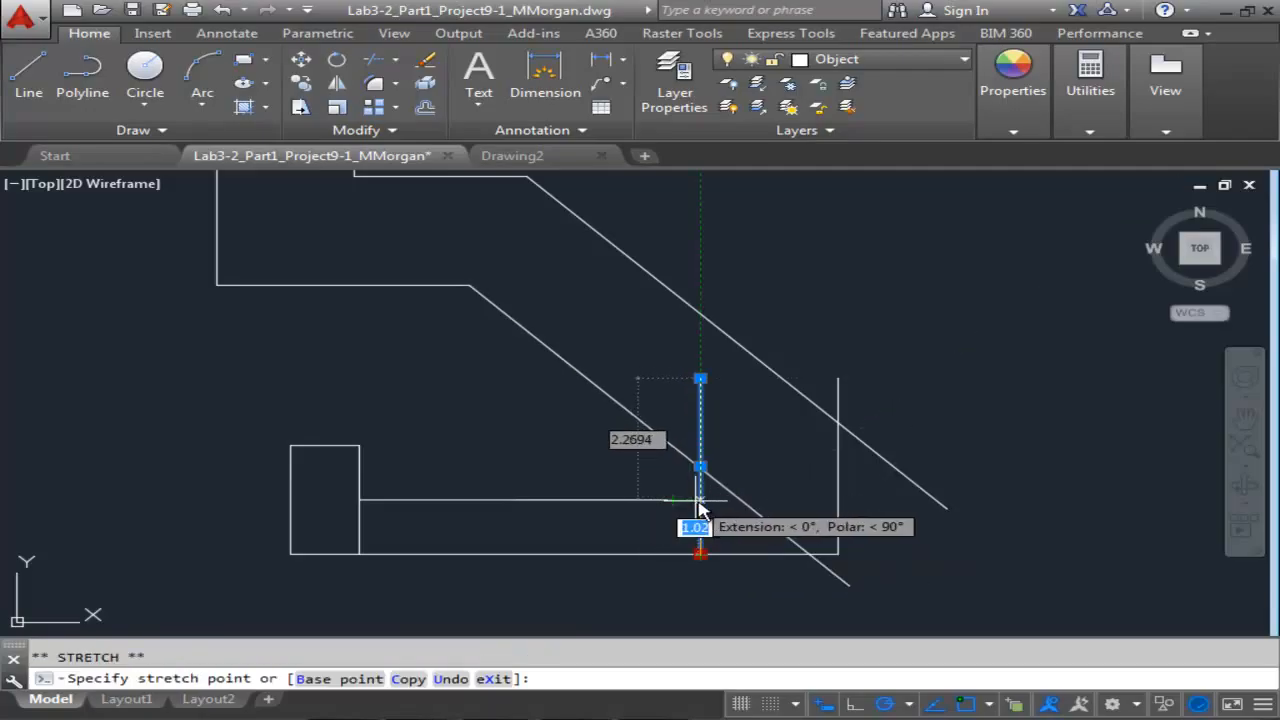
click(700, 500)
key(Escape)
click(676, 502)
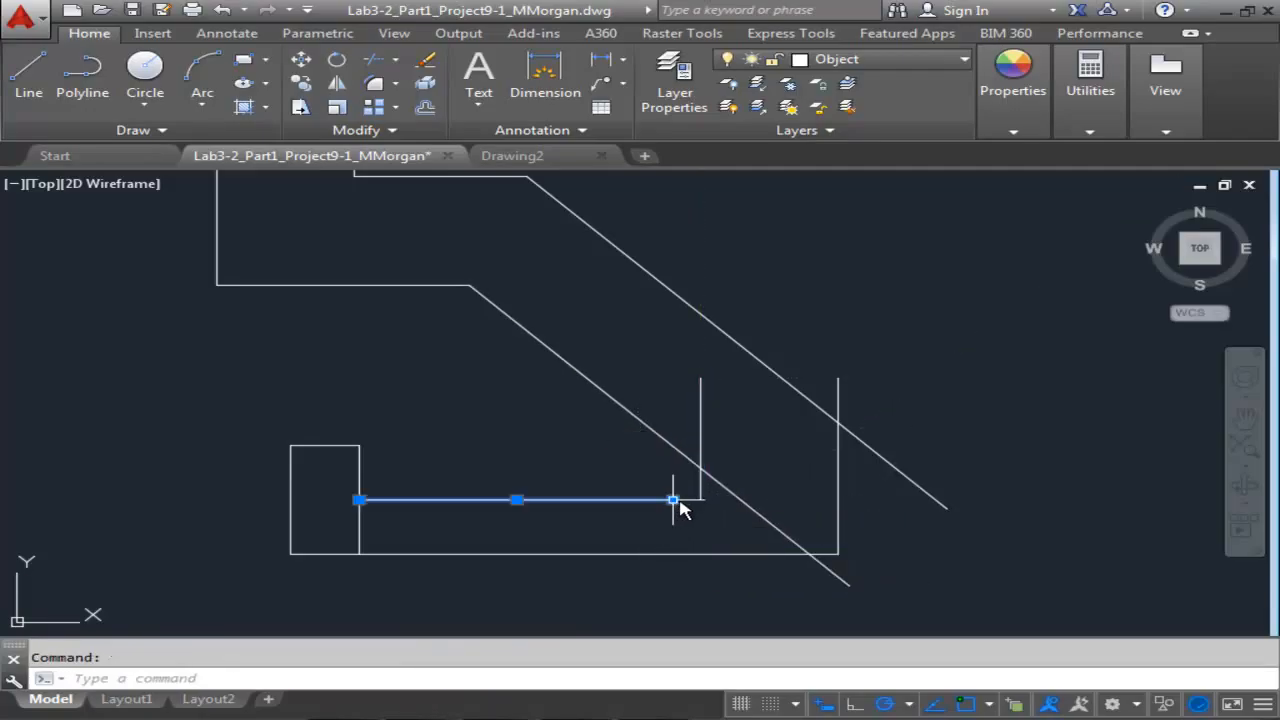
click(684, 501)
click(701, 500)
key(Escape)
- Shorten the vertical line on the right of the clip's small left tab so it ends at the upper horizontal line
scroll(620, 534, up, 2)
scroll(430, 520, down, 2)
middle_drag(430, 518, 540, 513)
click(451, 538)
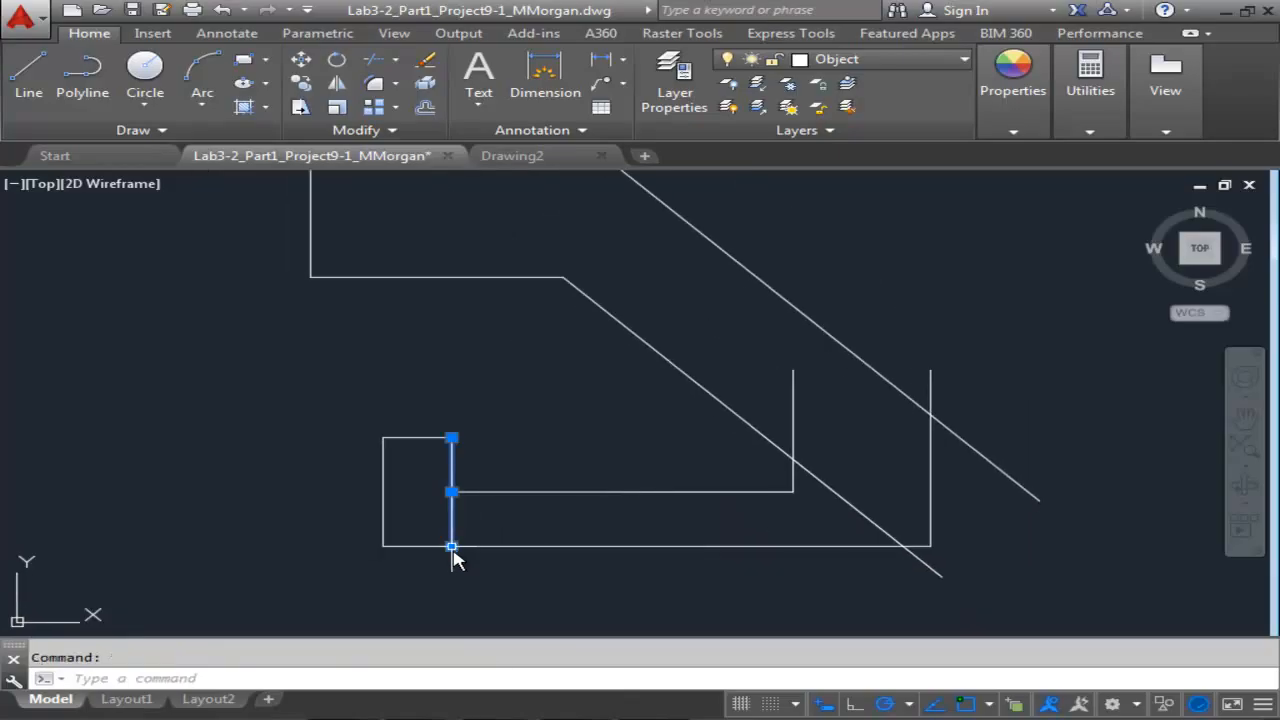
click(451, 546)
click(454, 491)
key(Escape)
scroll(600, 443, down, 2)
mouse_move(600, 443)
middle_down()
mouse_move(473, 440)
mouse_move(491, 441)
middle_up()
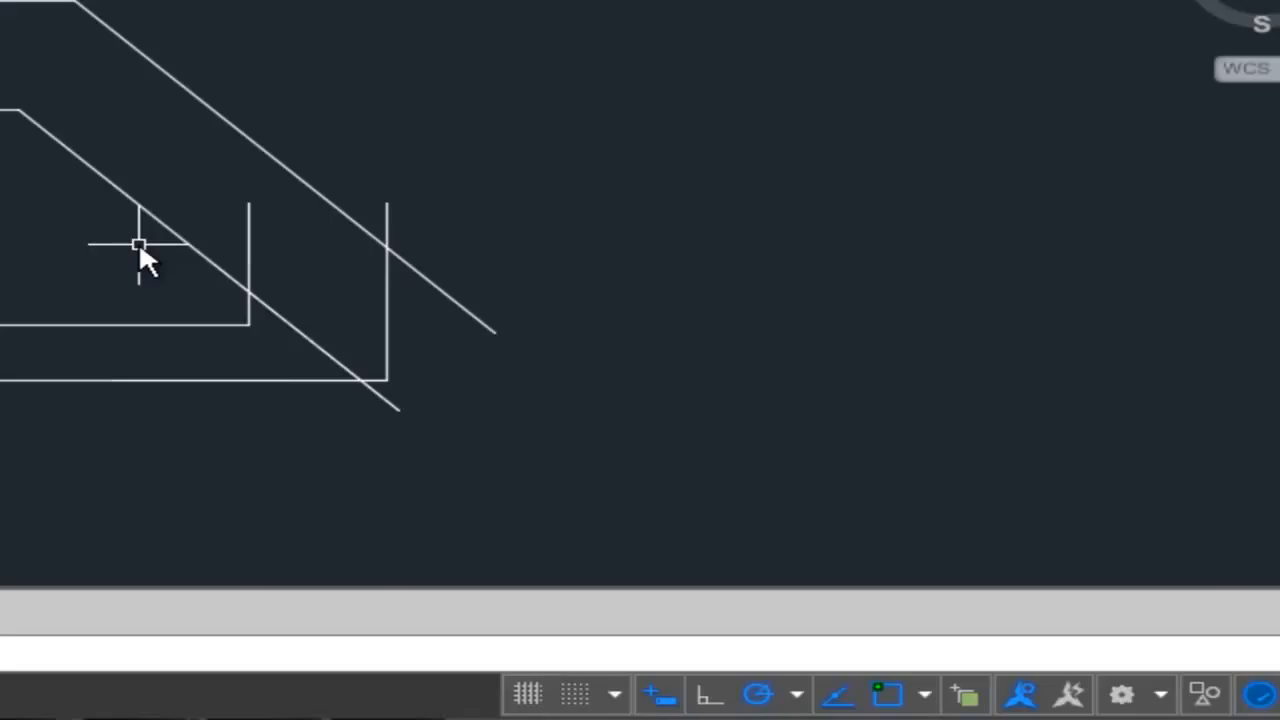
click(133, 376)
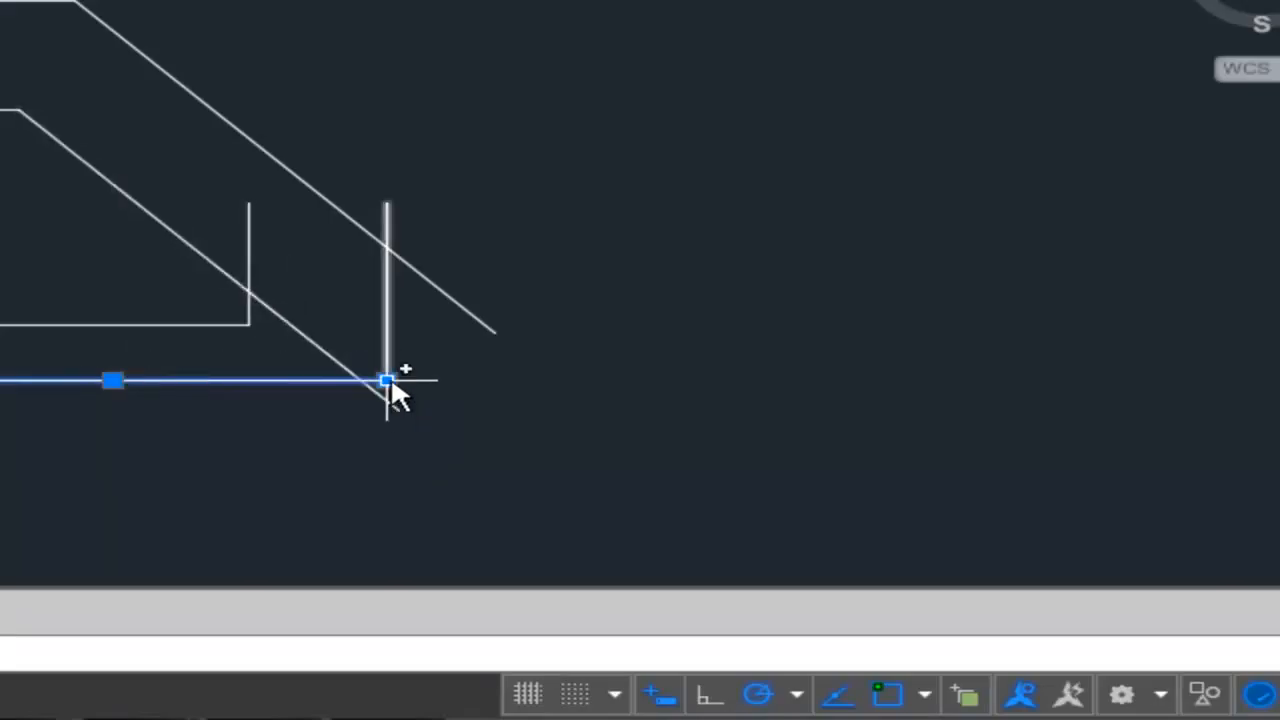
key(Escape)
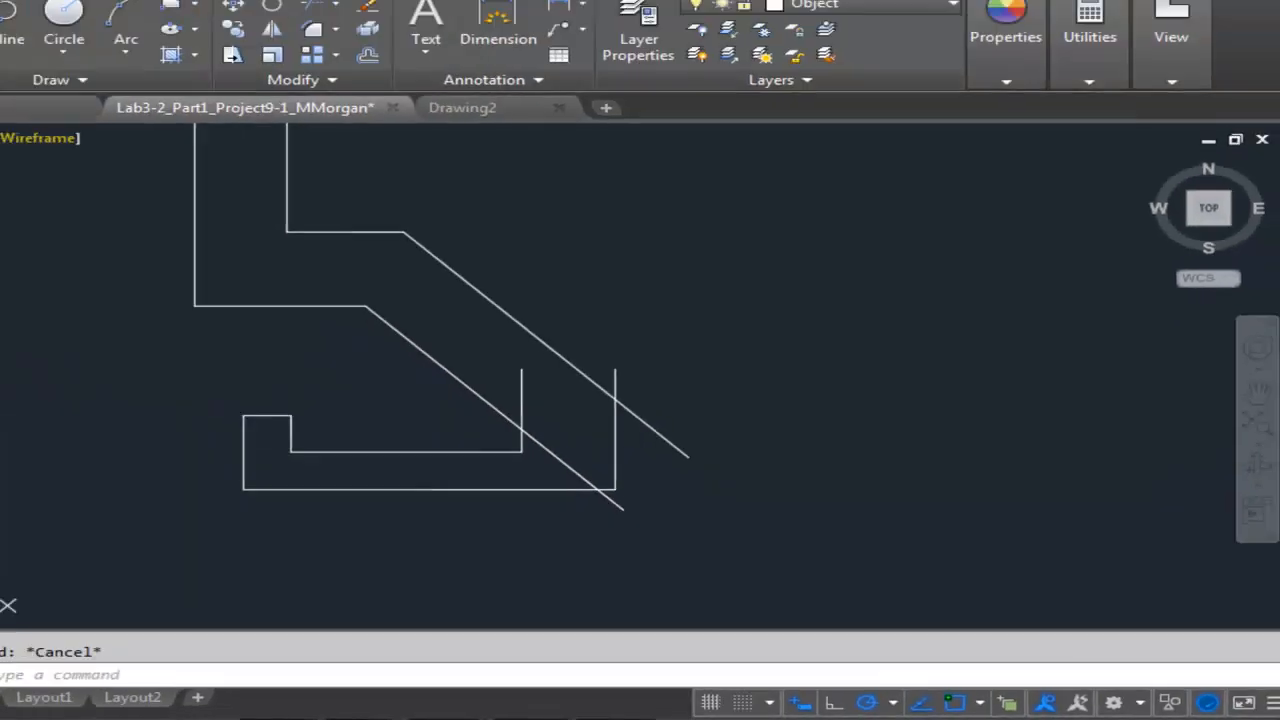
- Draw an 8.09 horizontal line rightward from below the profile's outer corner, level with the clip's bottom, and continue vertically upward about 6.5
click(28, 76)
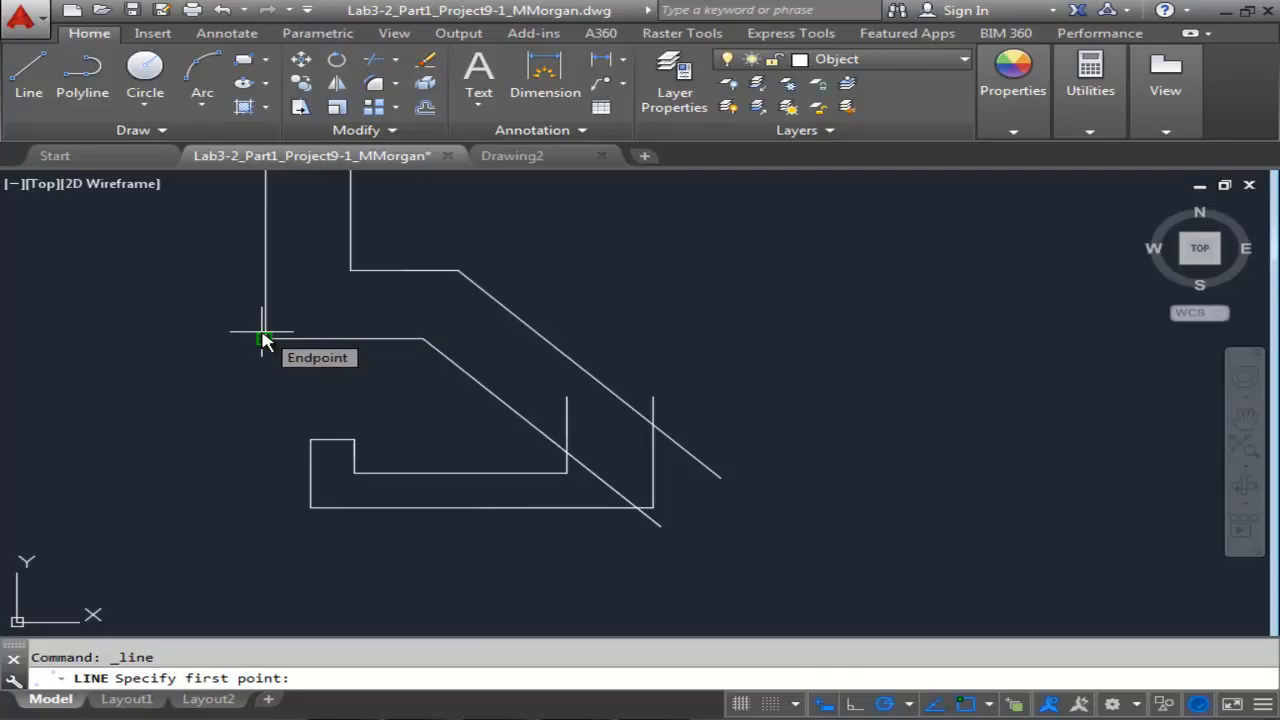
click(266, 507)
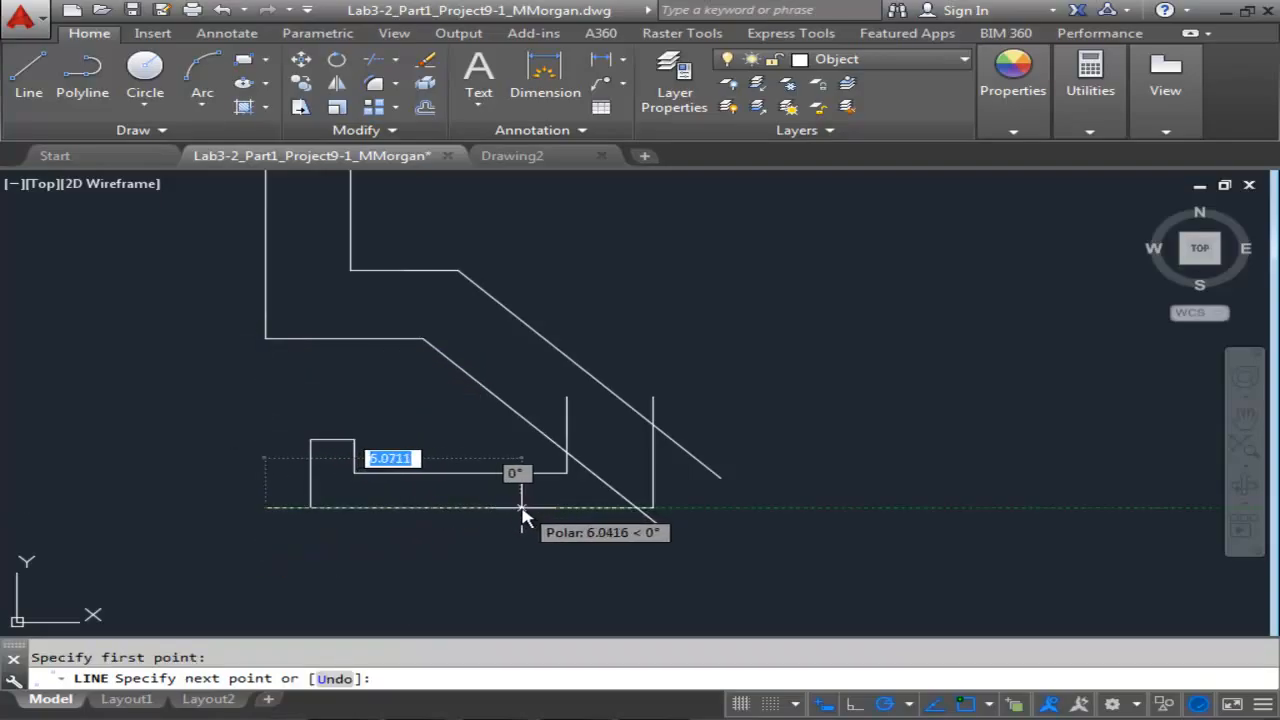
text(8.)
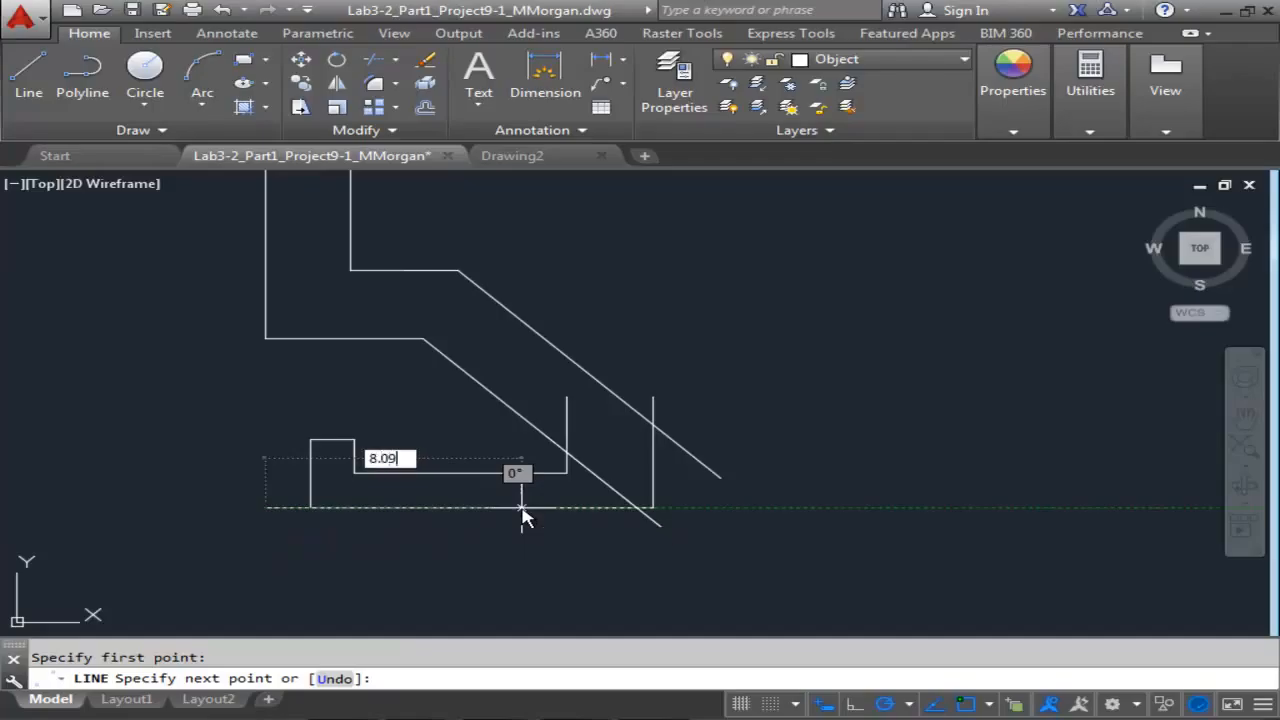
text(09)
key(Return)
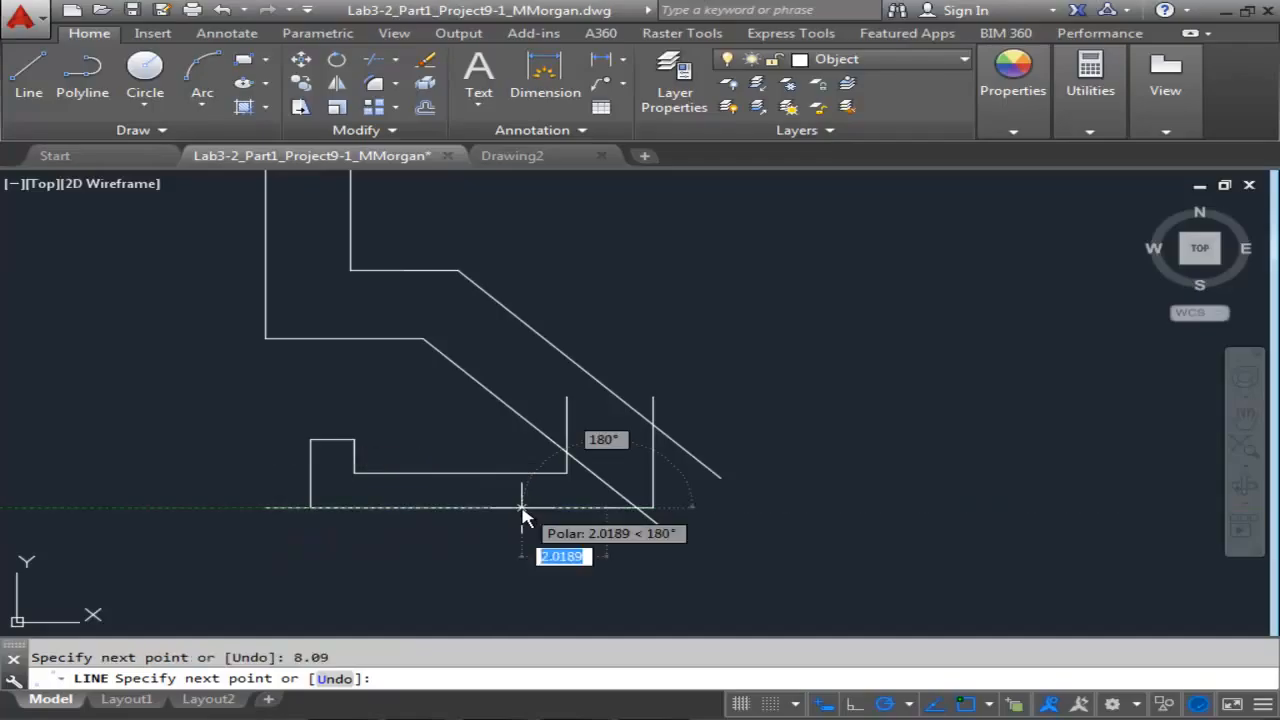
click(605, 289)
key(Escape)
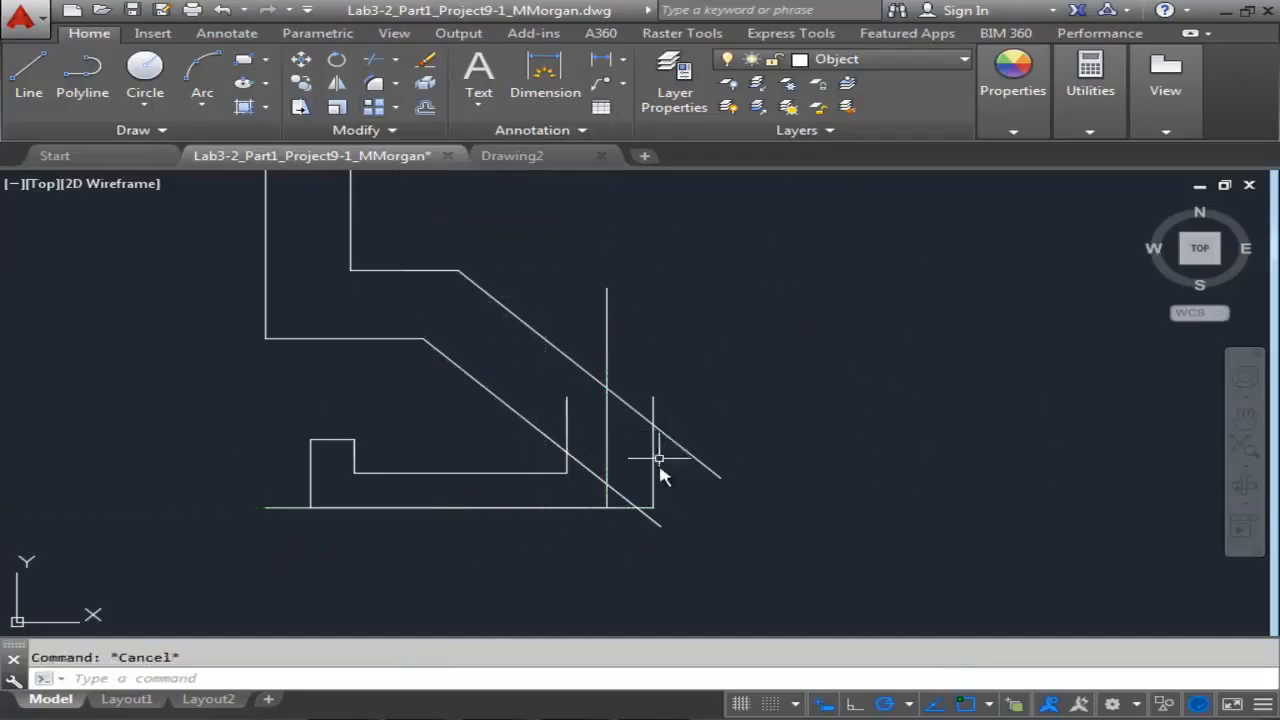
- Erase the rightmost short vertical line and pull the clip's bottom line back to the new tall vertical line's lower end
click(656, 484)
click(657, 486)
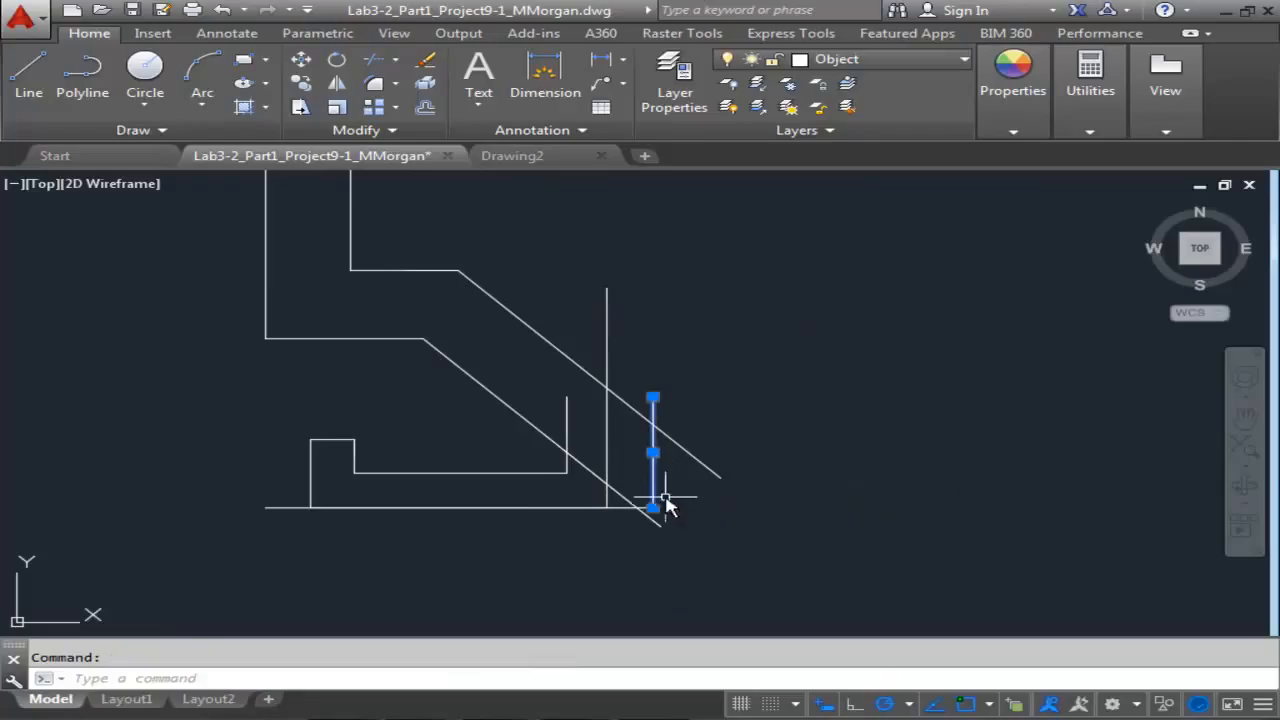
key(Delete)
click(655, 509)
click(657, 509)
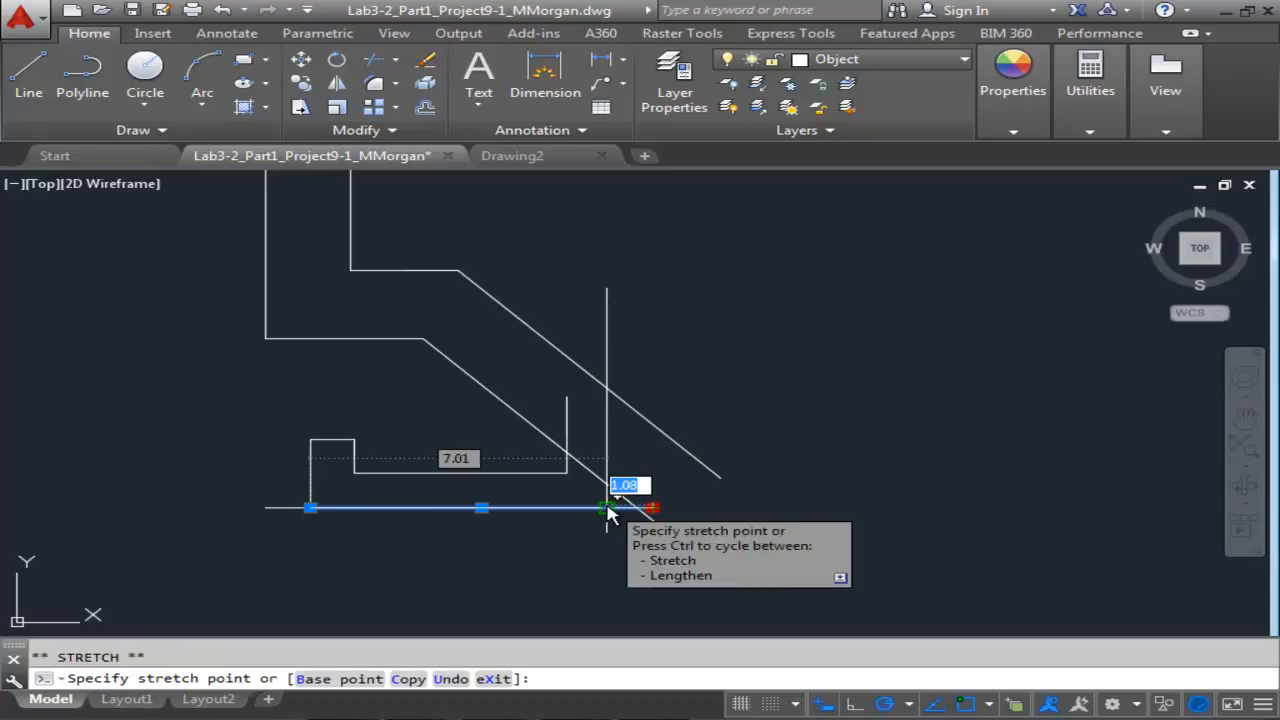
click(607, 508)
key(Escape)
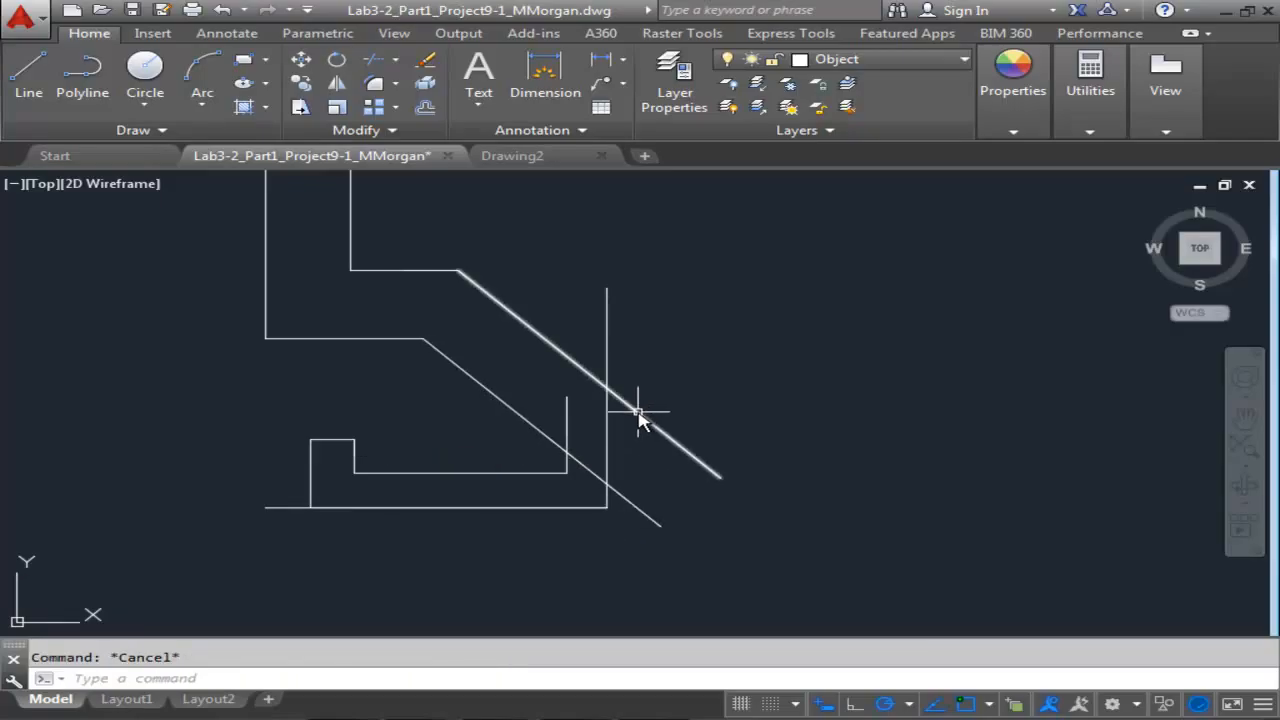
- Offset the tall right vertical line 2.03 to the left
text(offset)
key(Return)
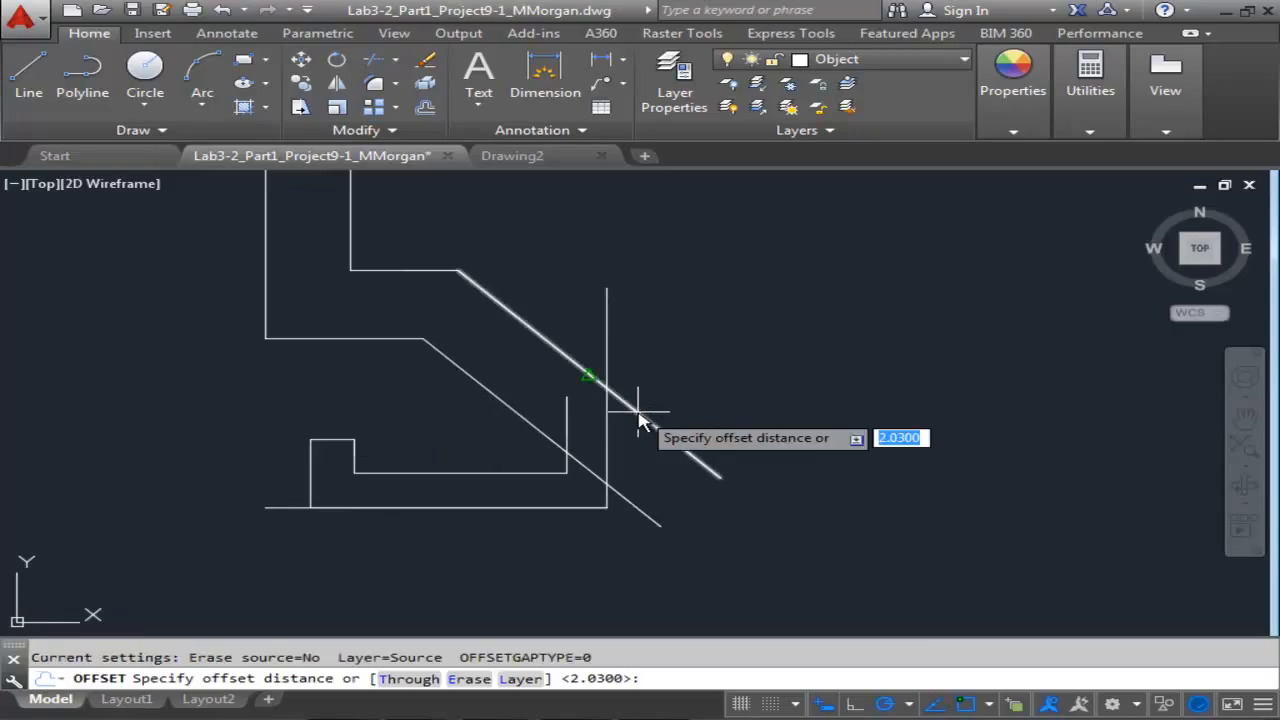
key(Return)
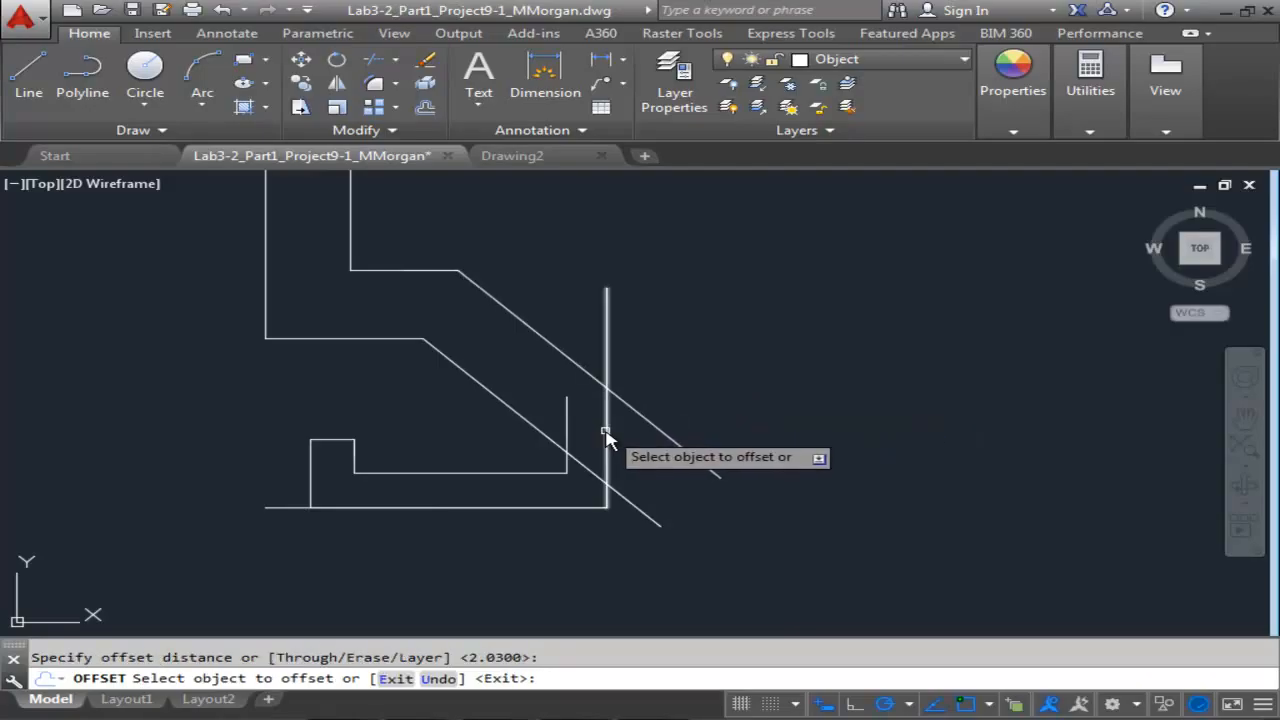
click(607, 437)
click(500, 429)
key(Escape)
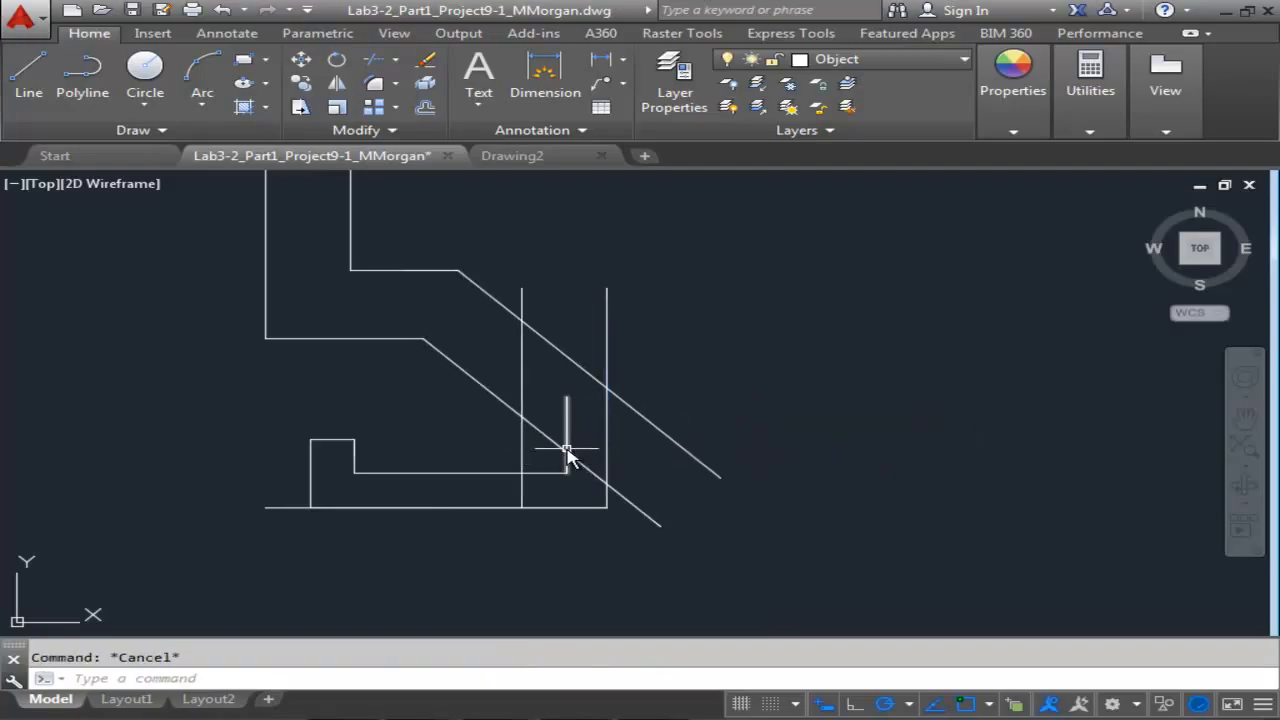
- Erase the old short inner vertical line and stretch the upper horizontal line's right end back to the new offset vertical line
click(567, 440)
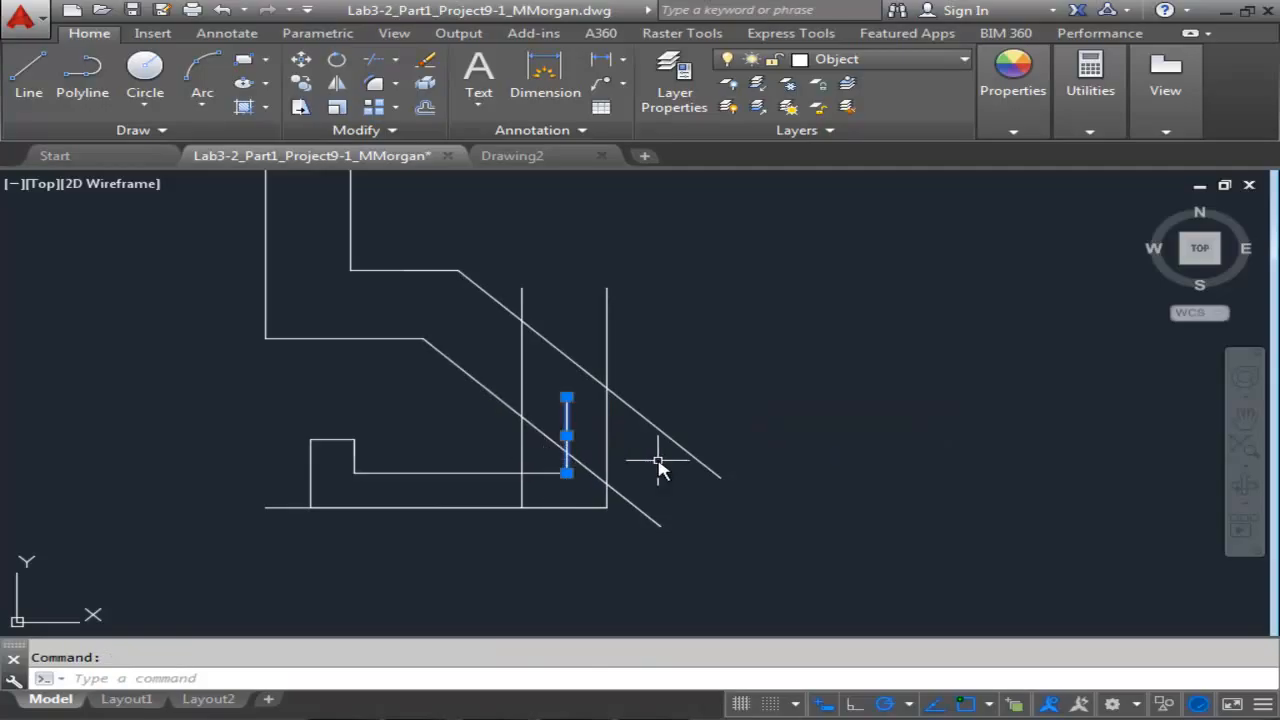
key(Delete)
click(560, 474)
click(568, 474)
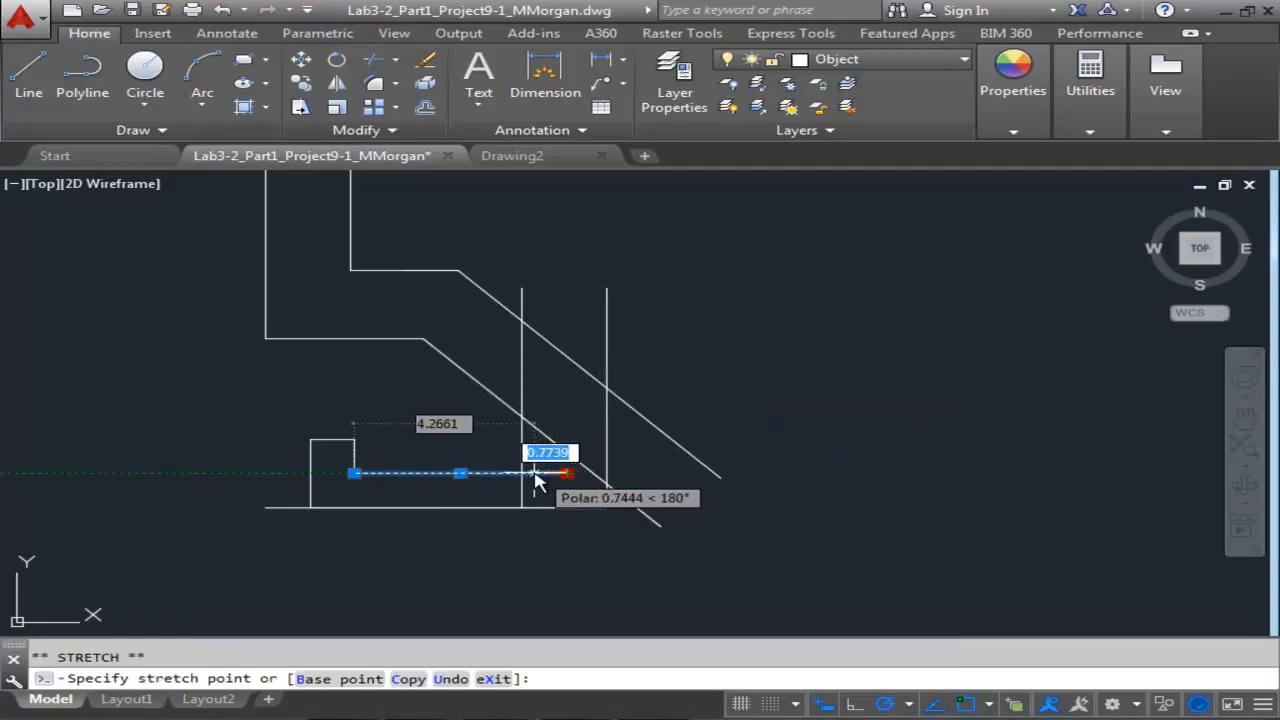
- Shorten the offset vertical line so it runs from the lower angled line down to the upper horizontal line's right end
click(522, 293)
click(521, 289)
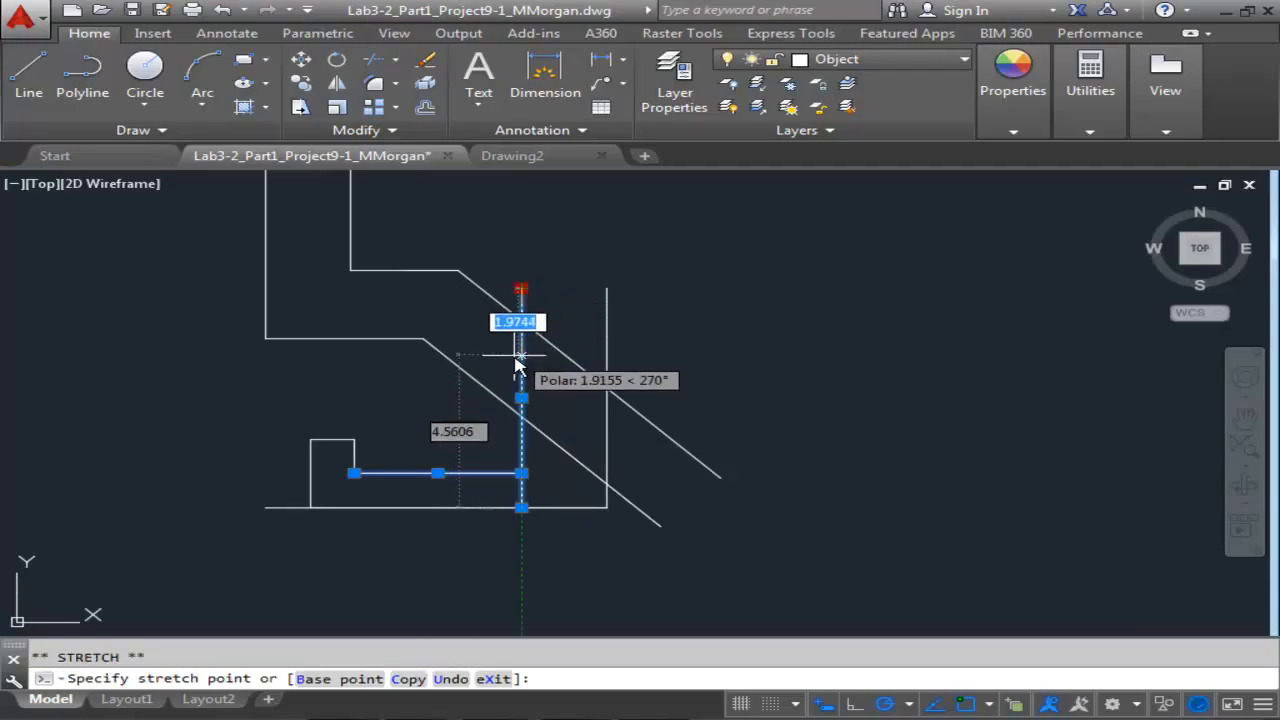
click(535, 417)
key(Escape)
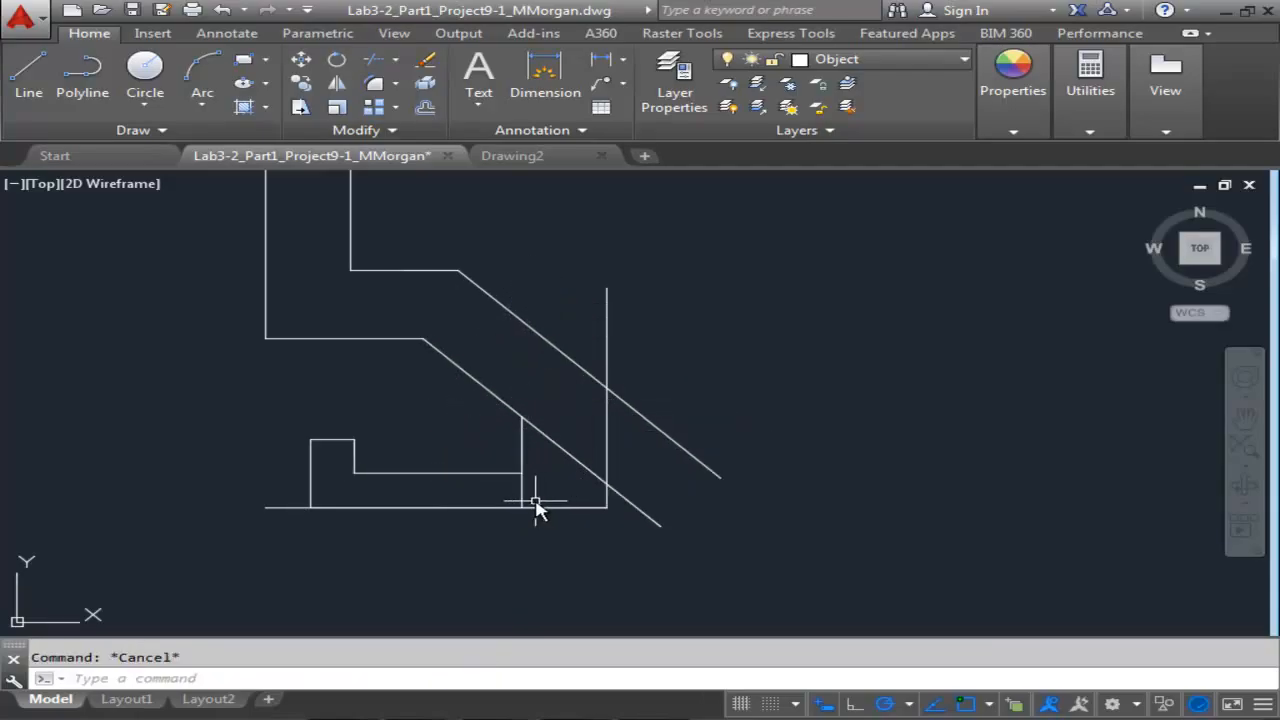
click(523, 498)
click(522, 508)
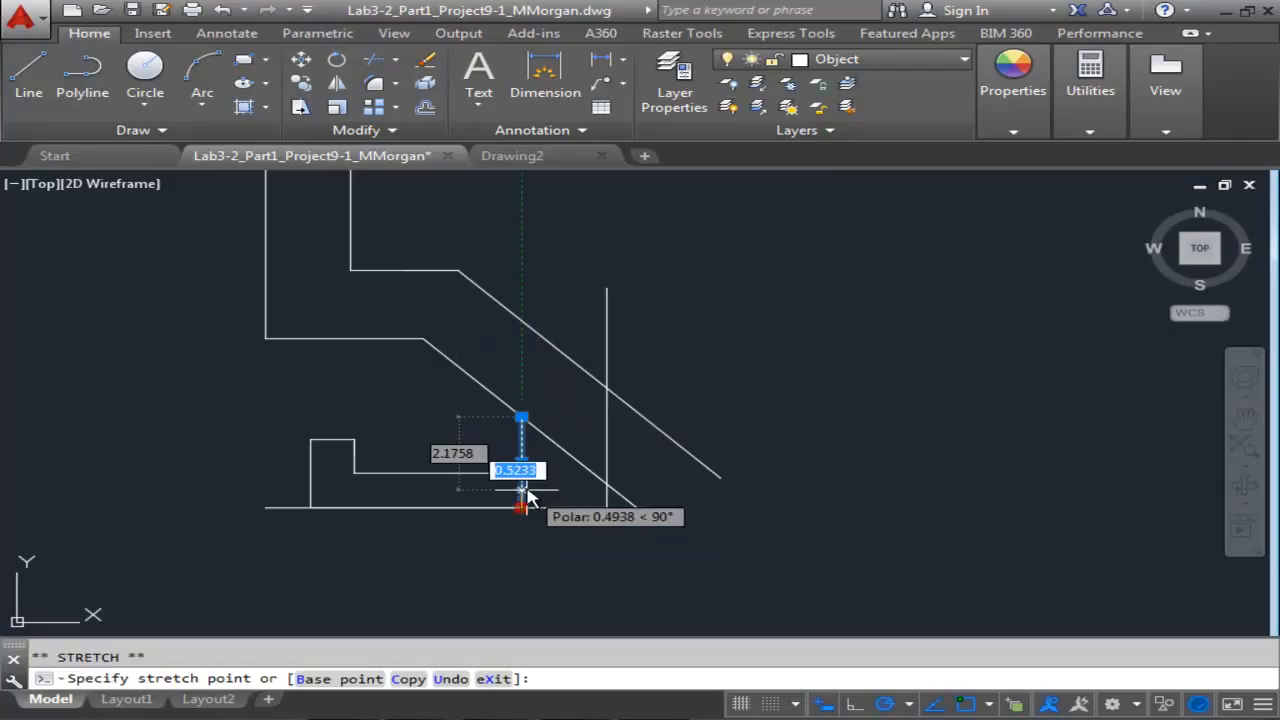
click(522, 472)
key(Escape)
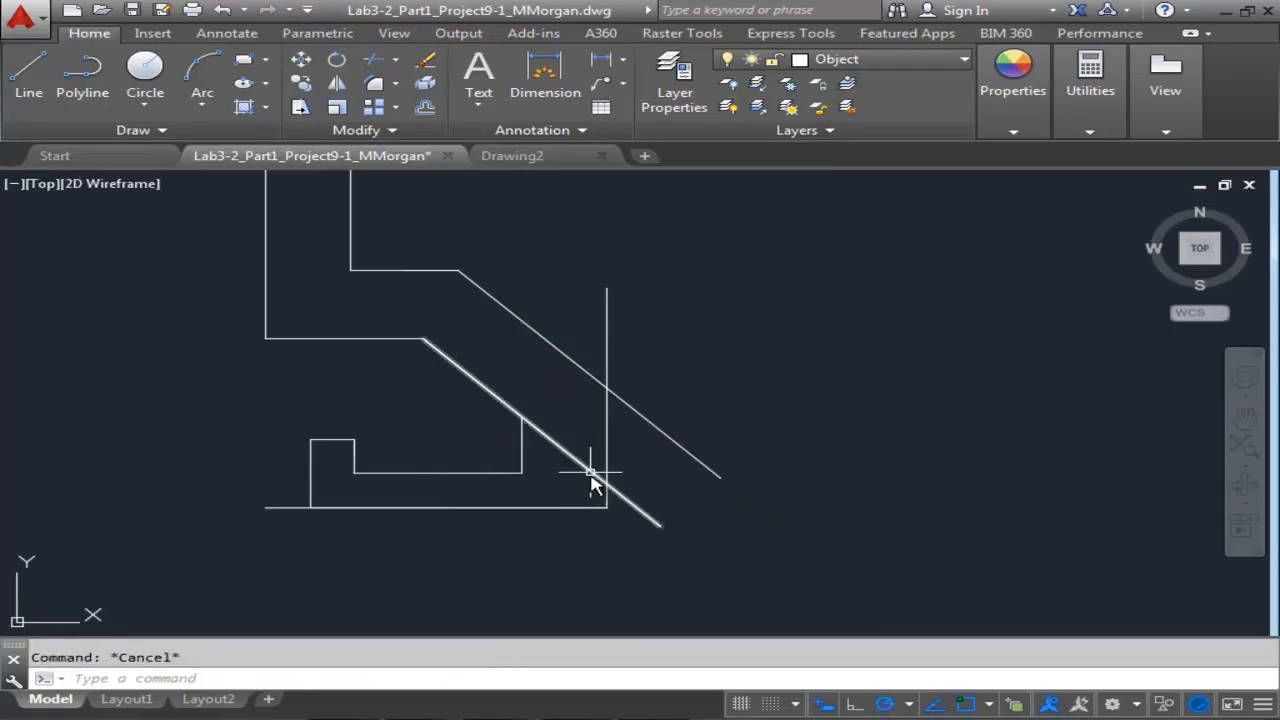
- Shorten the clip's tall right vertical line at its upper end so it finishes between the two angled lines
click(607, 292)
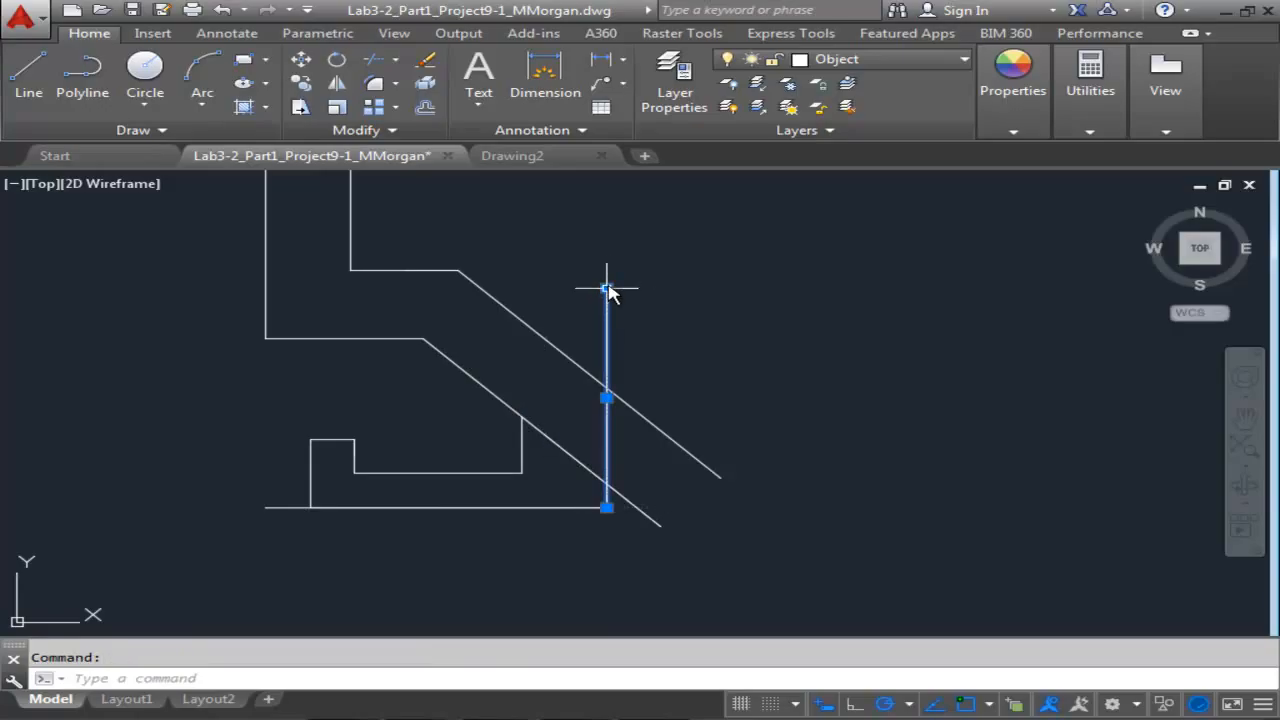
click(607, 290)
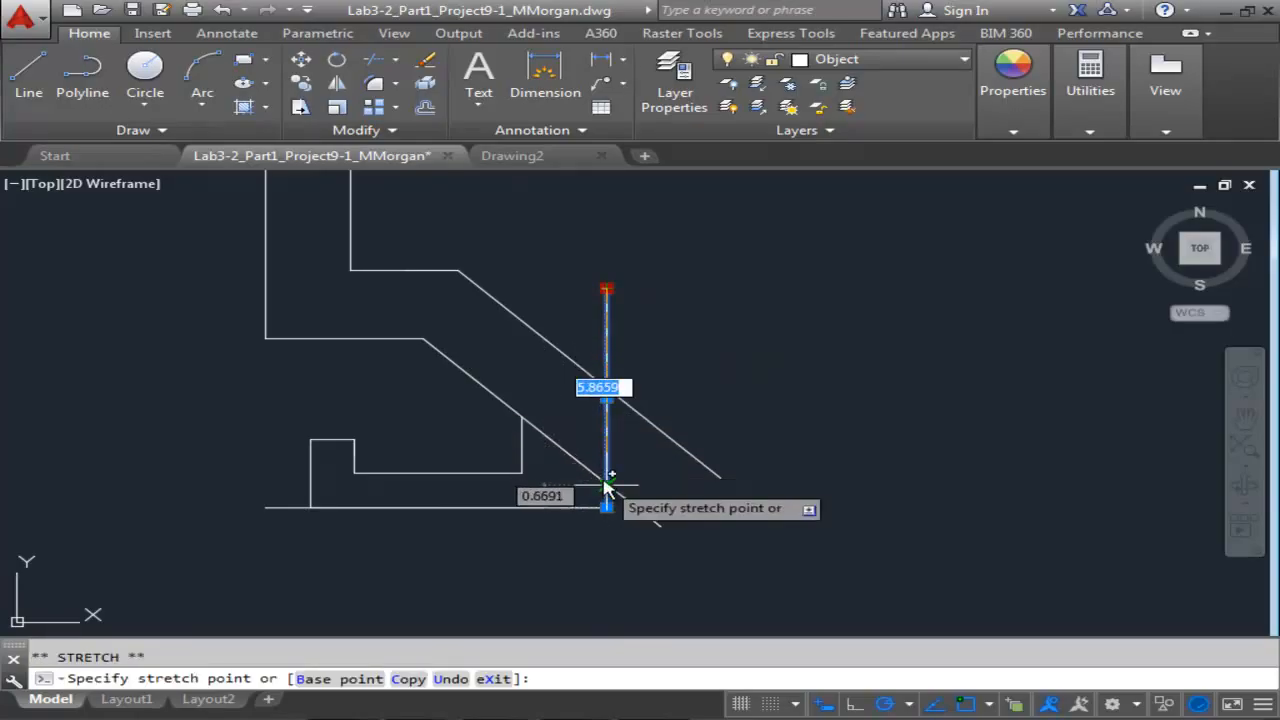
click(607, 450)
key(Escape)
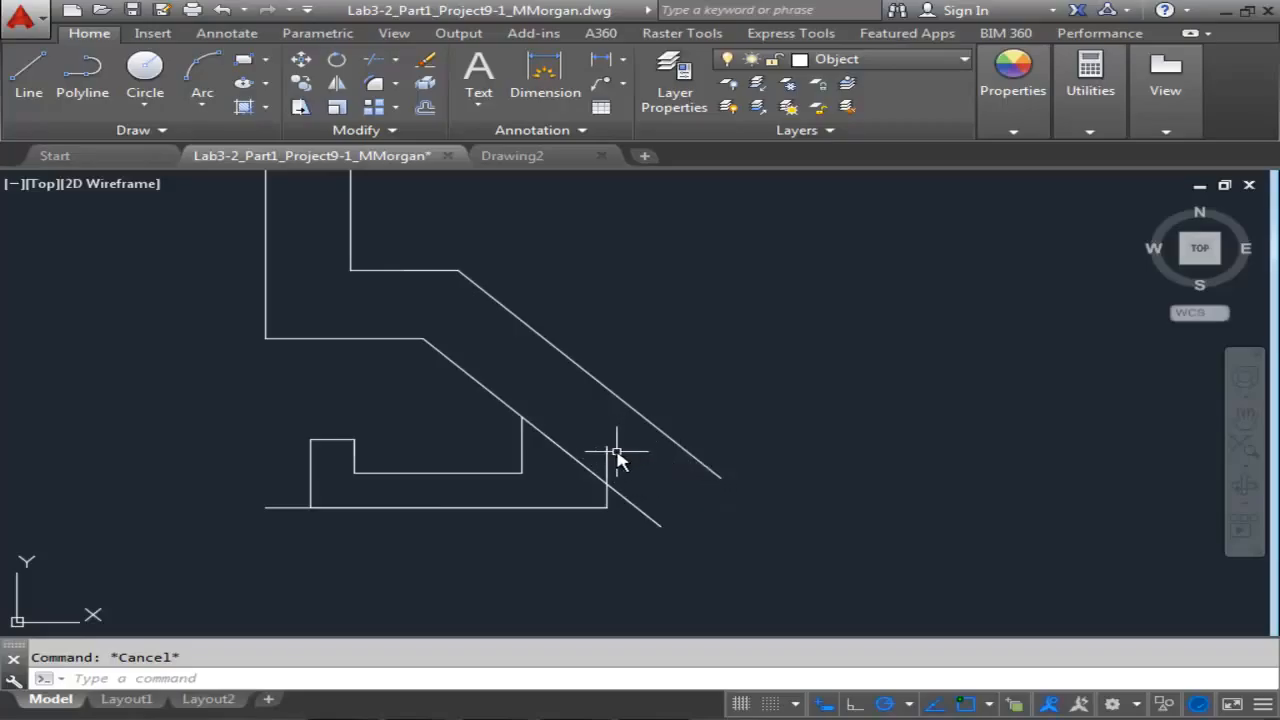
click(607, 455)
click(607, 446)
key(Escape)
scroll(626, 508, down, 2)
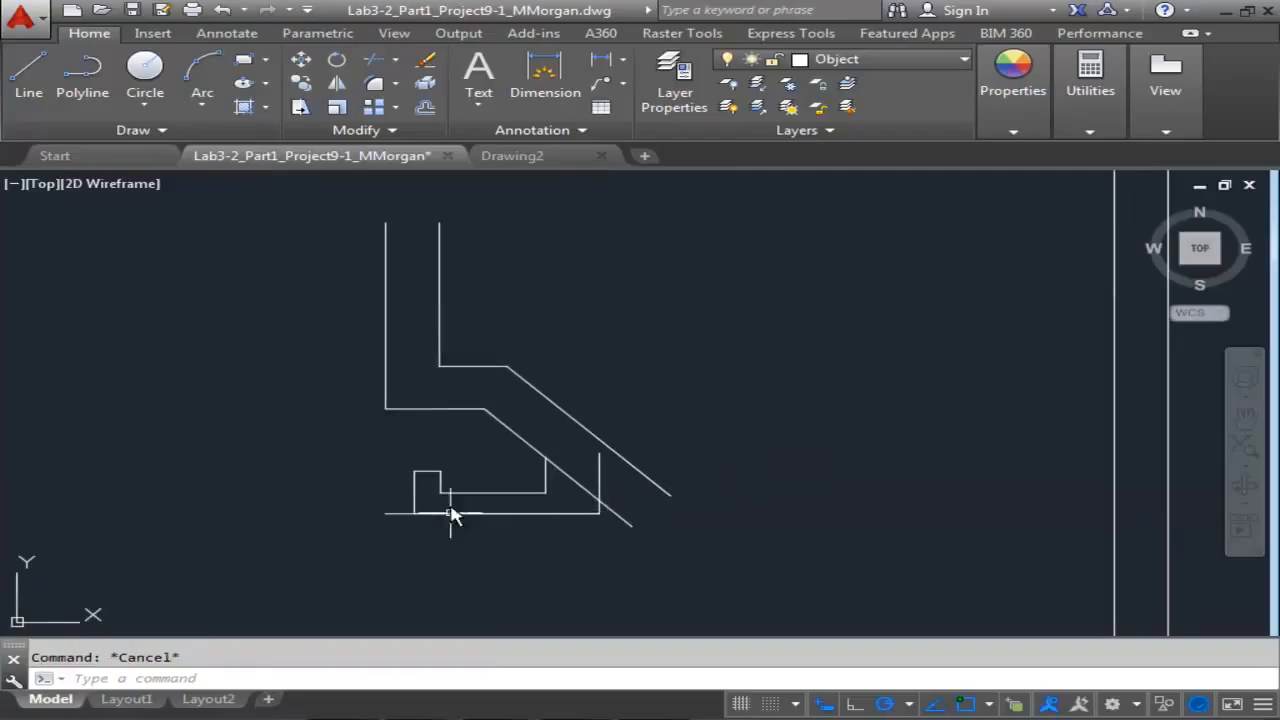
- Shorten the clip's bottom horizontal line at its left end so it stops at the short left vertical line
click(395, 513)
click(385, 513)
key(Escape)
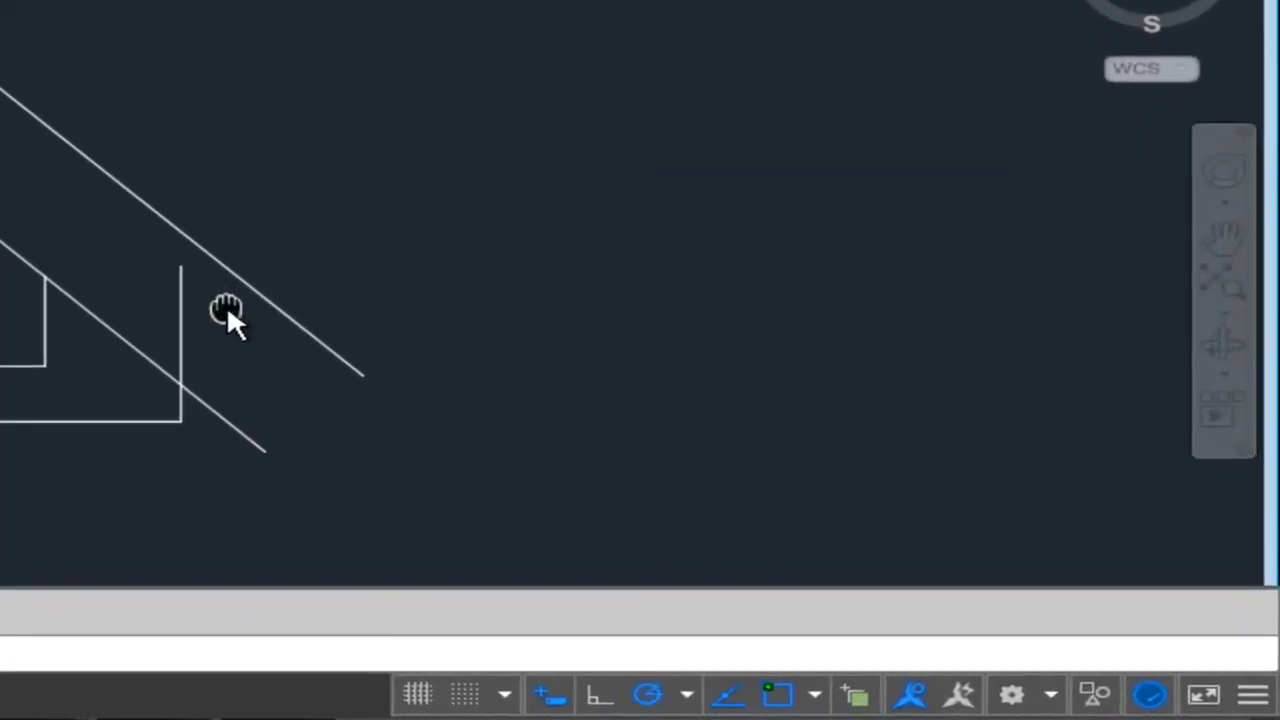
- Trim the lower angled line between the clip's two right vertical lines and erase its leftover end piece
middle_drag(352, 363, 443, 371)
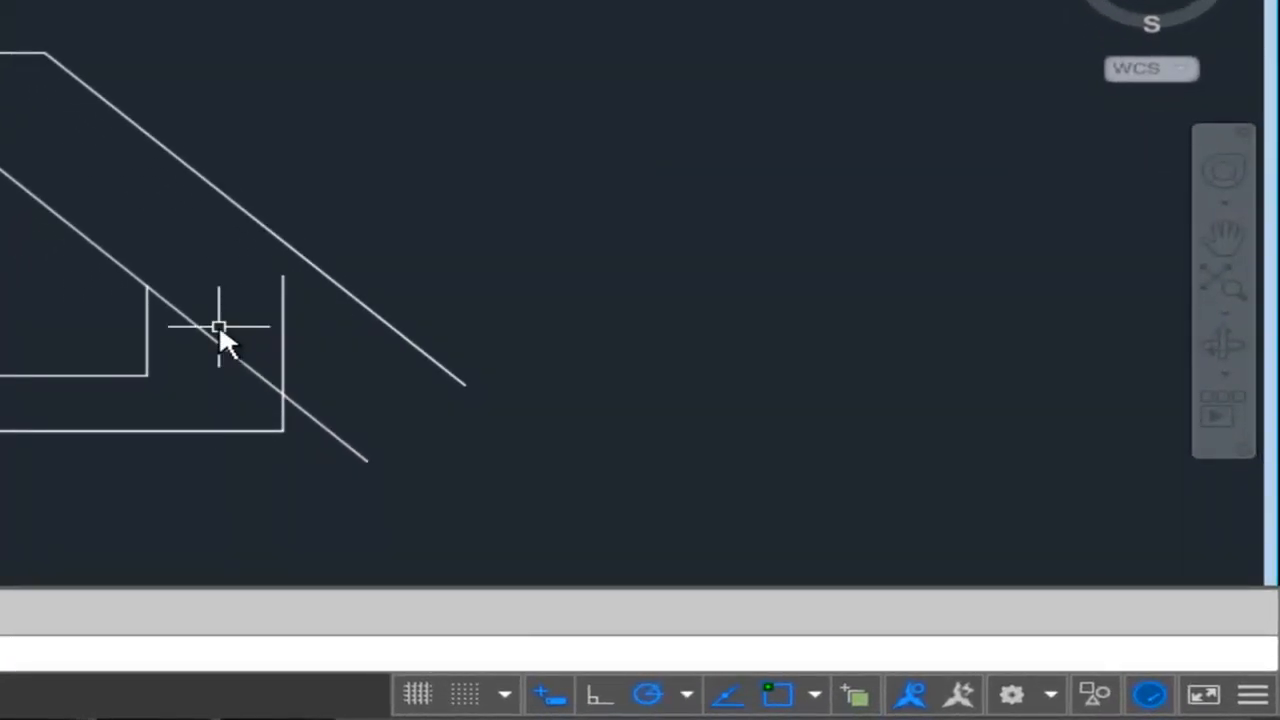
text(trim)
key(Return)
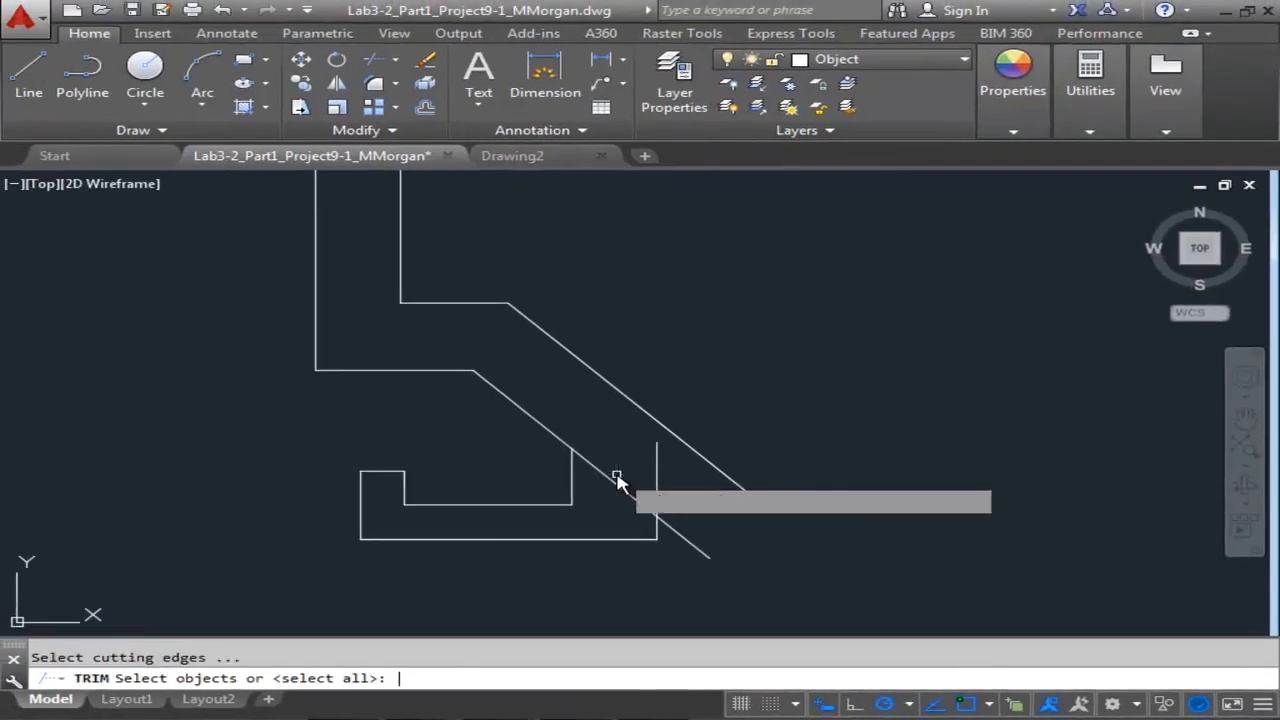
key(Return)
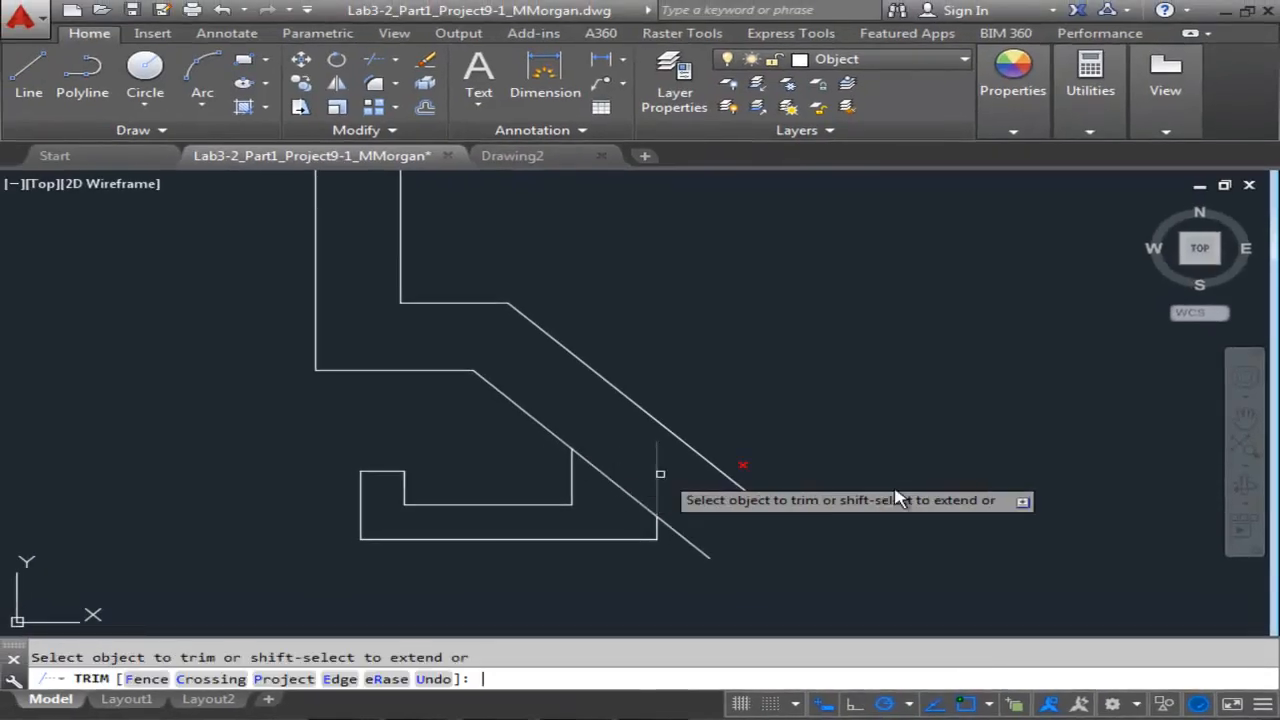
click(614, 478)
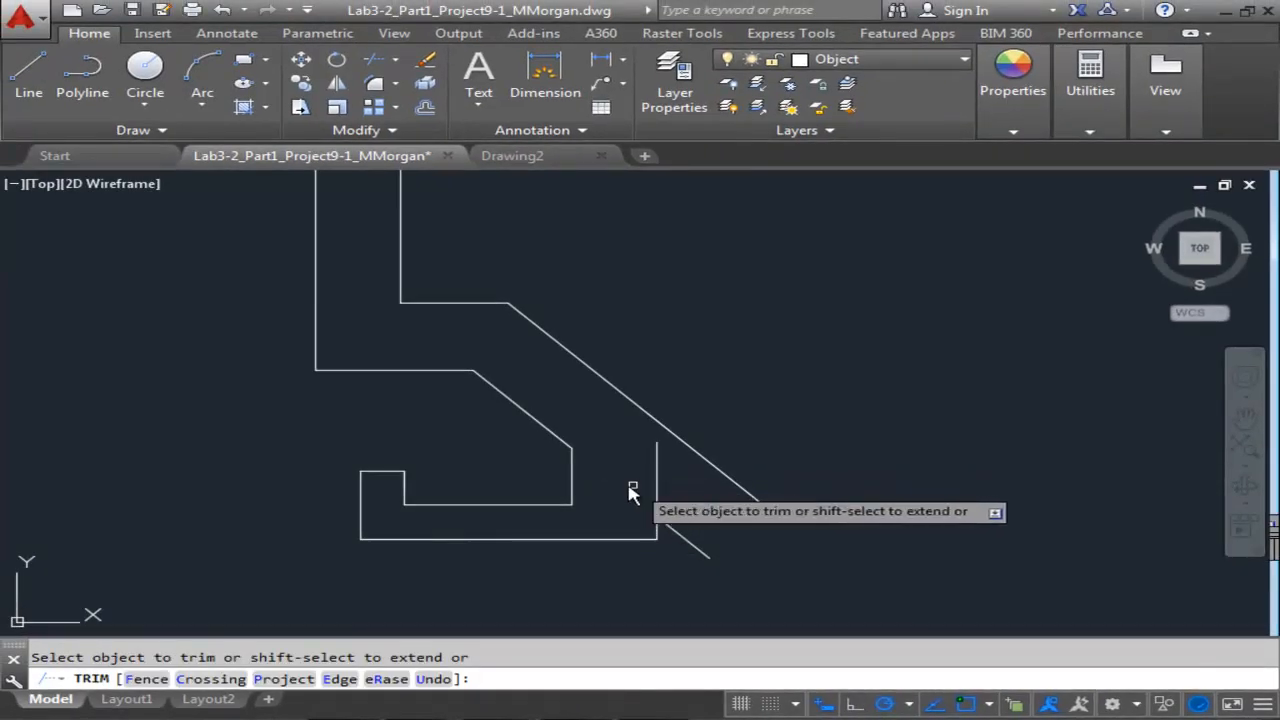
key(Escape)
scroll(634, 484, down, 2)
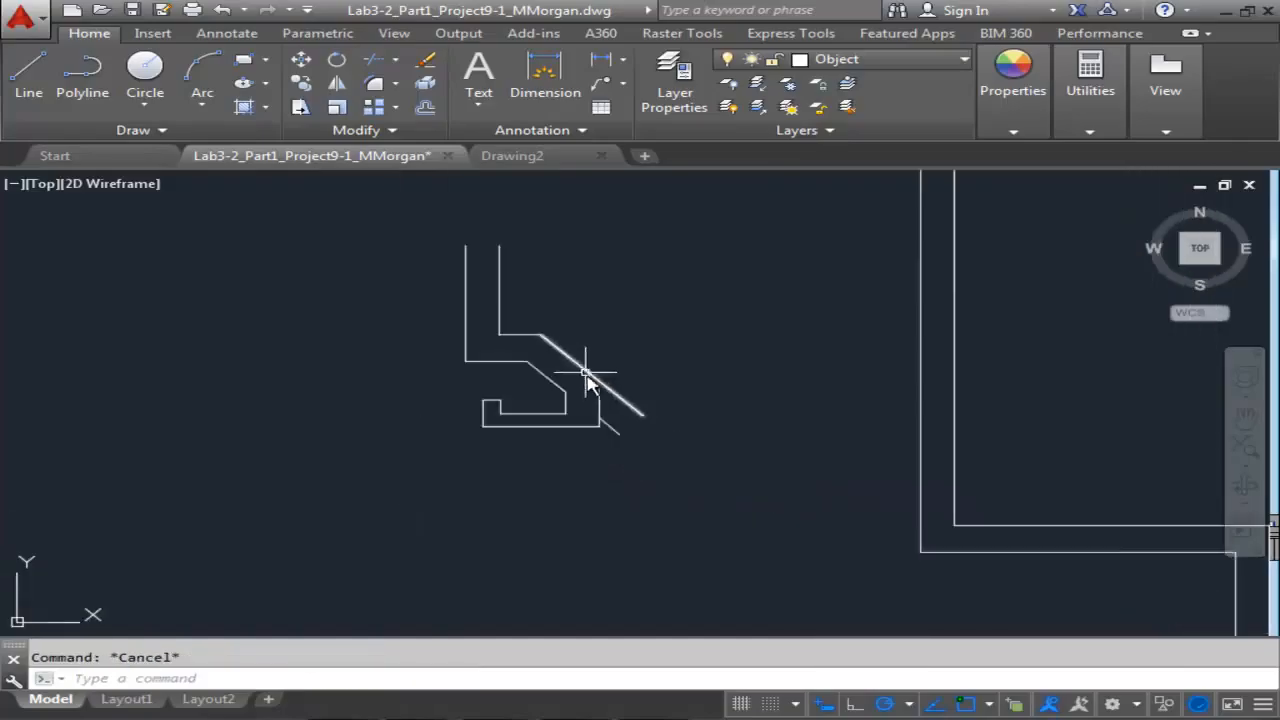
click(614, 447)
key(Delete)
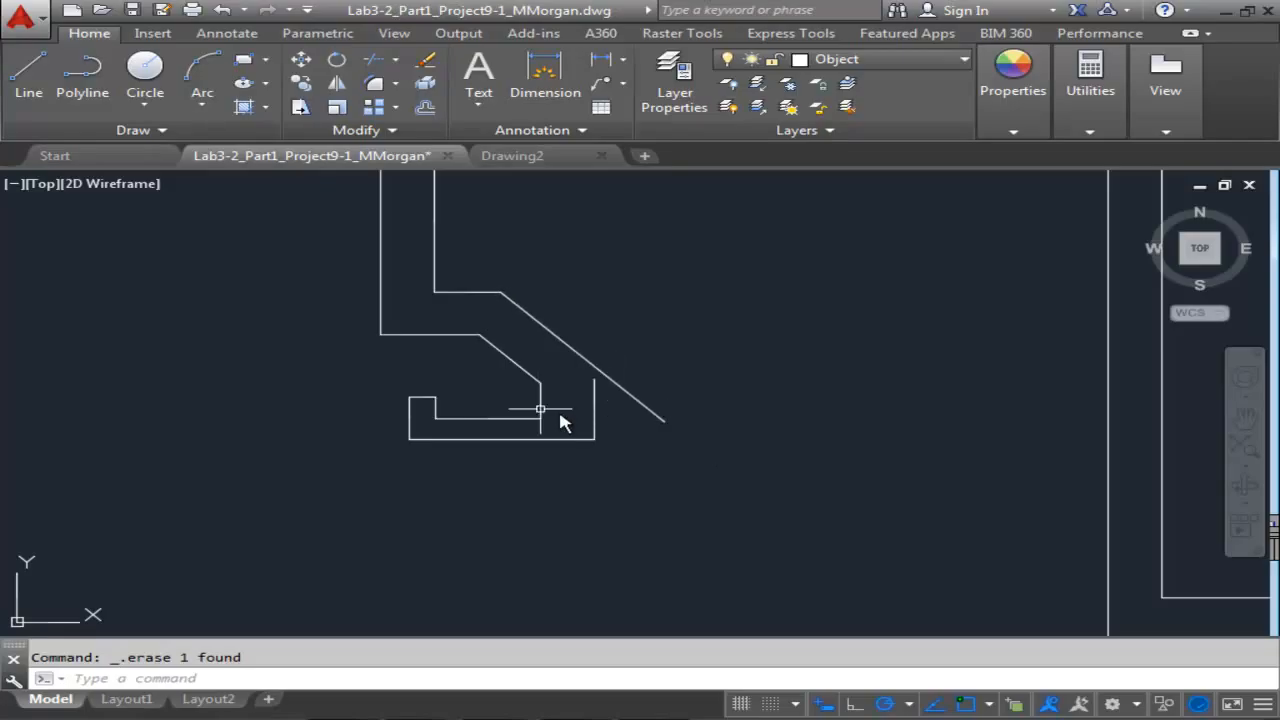
- Try to move the whole clip from its inner bend corner onto the main profile's inner corner above the left notch
middle_drag(517, 353, 557, 394)
scroll(668, 382, down, 2)
mouse_move(668, 382)
middle_down()
mouse_move(485, 343)
mouse_move(465, 361)
mouse_move(401, 303)
middle_up()
scroll(471, 352, down, 2)
scroll(473, 350, up, 2)
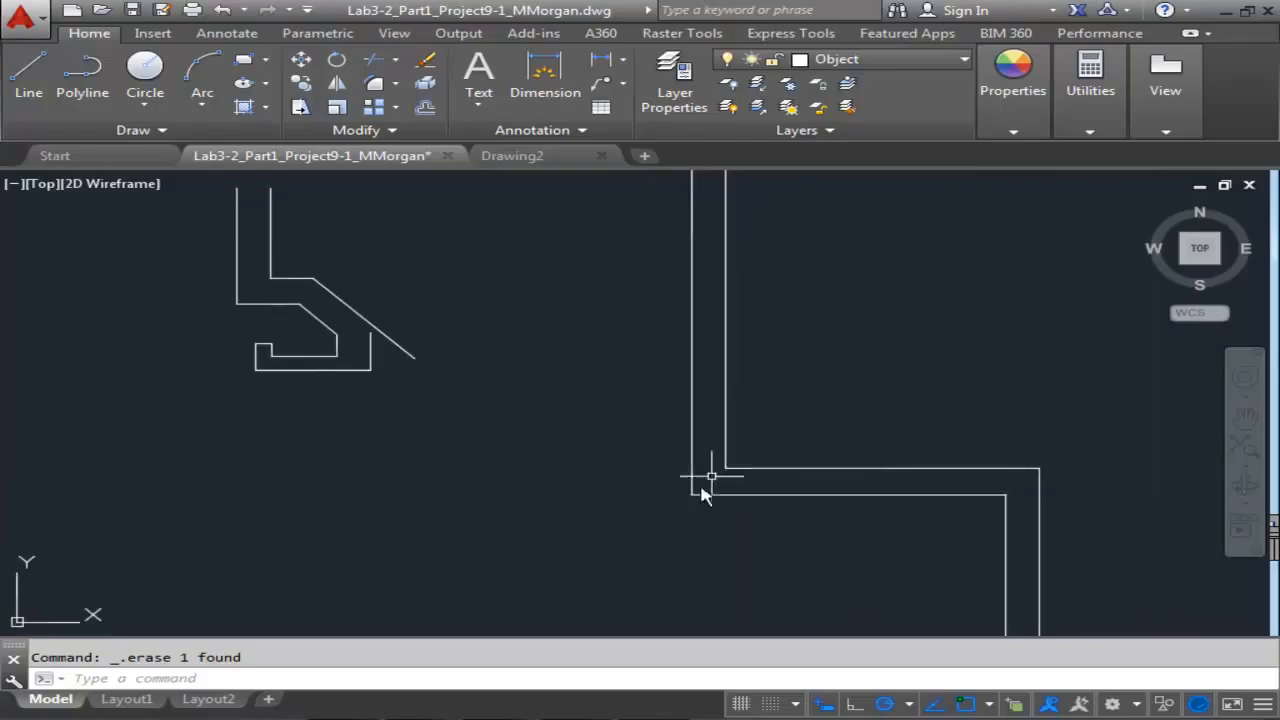
scroll(491, 417, down, 1)
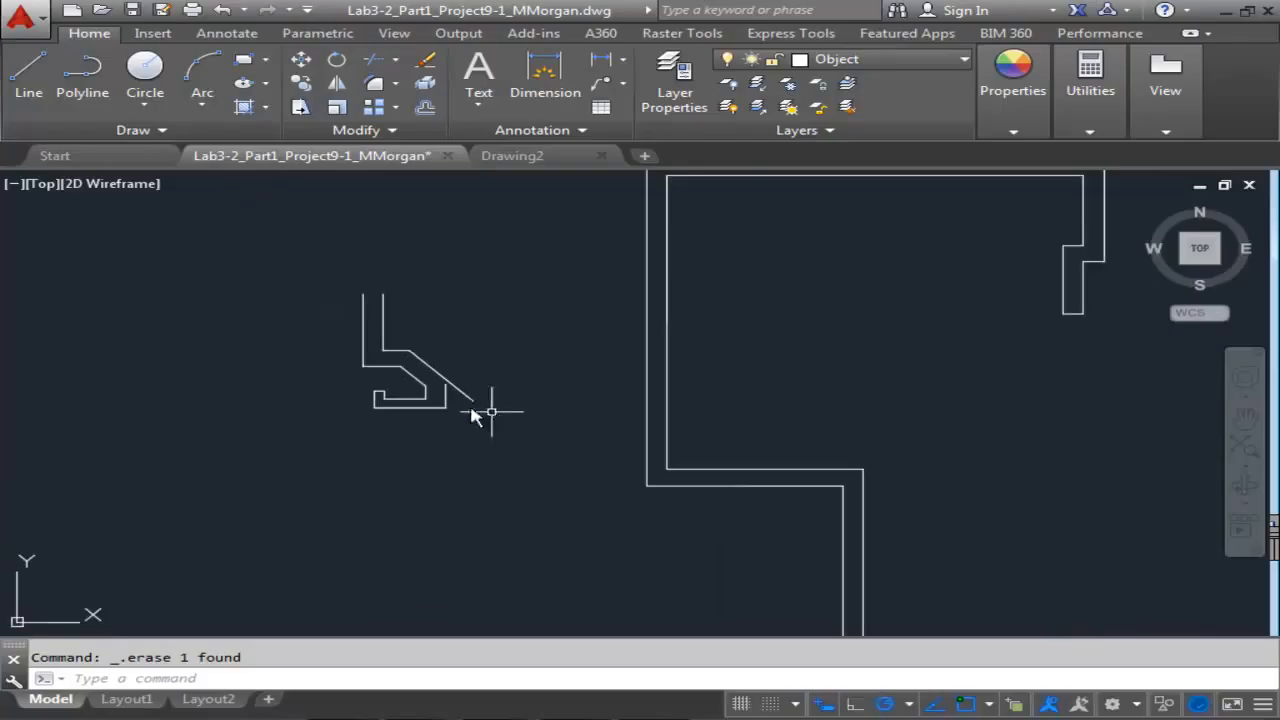
click(330, 265)
click(495, 430)
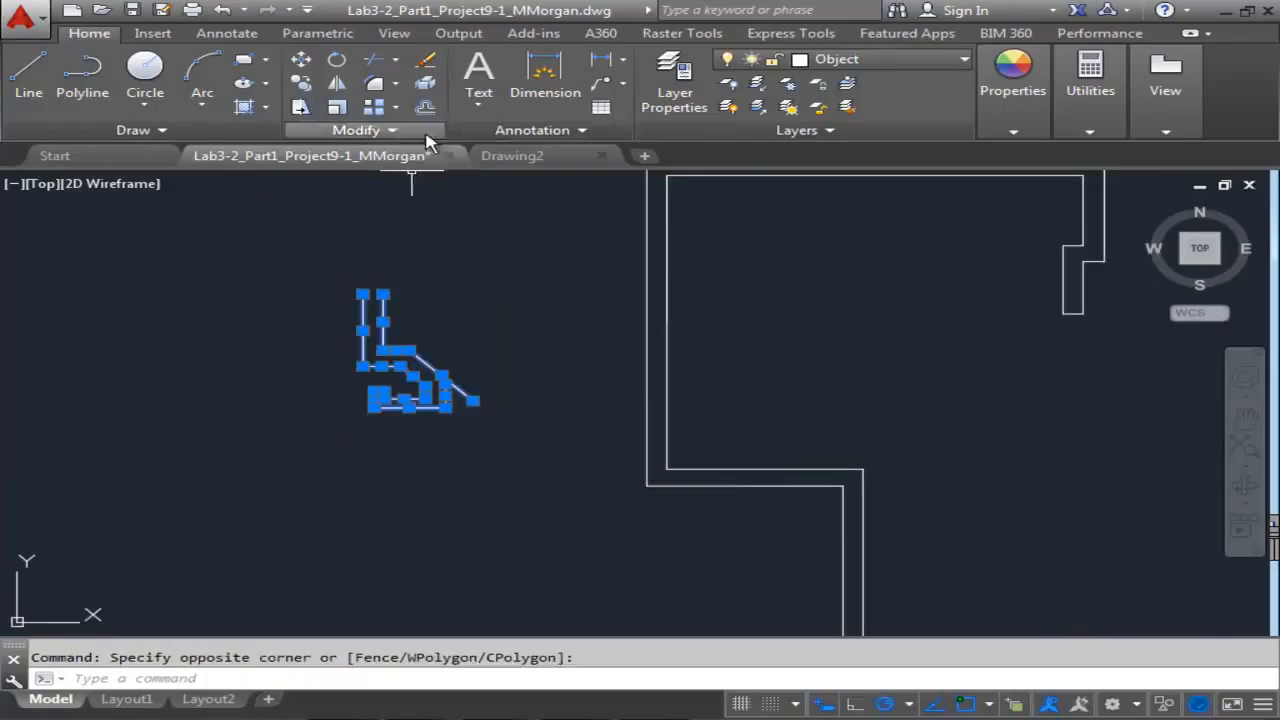
click(316, 66)
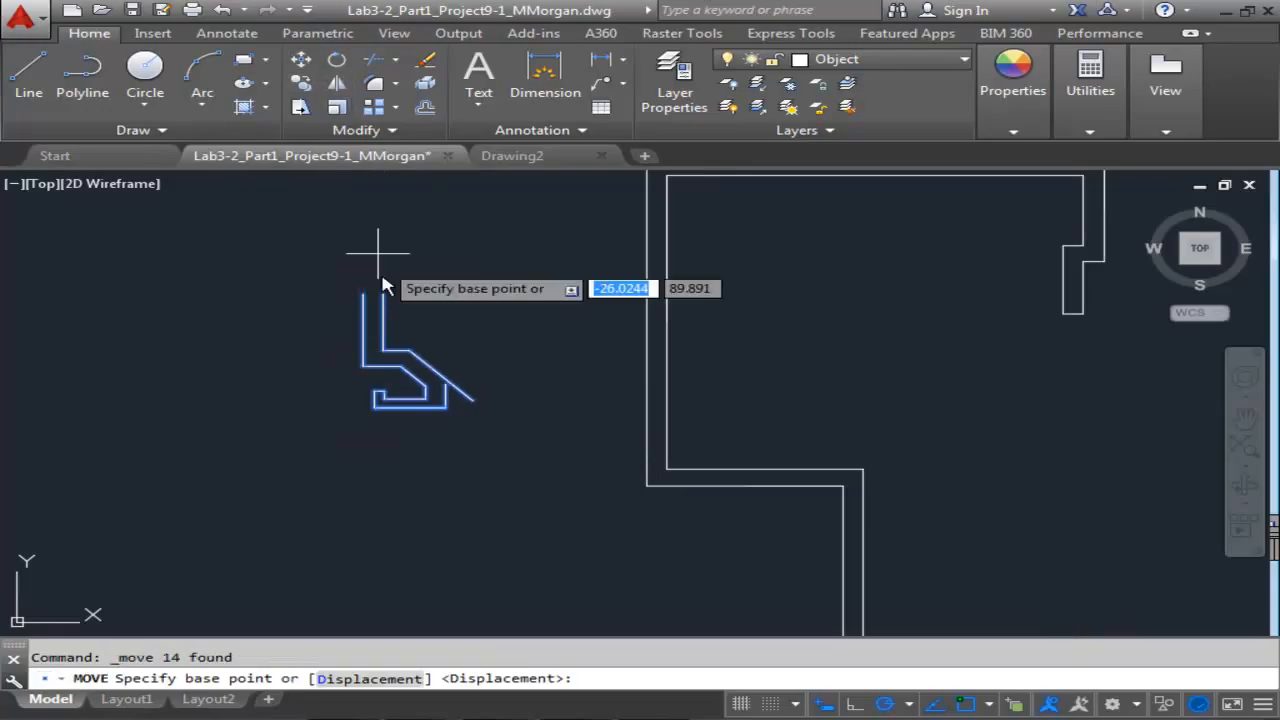
click(384, 352)
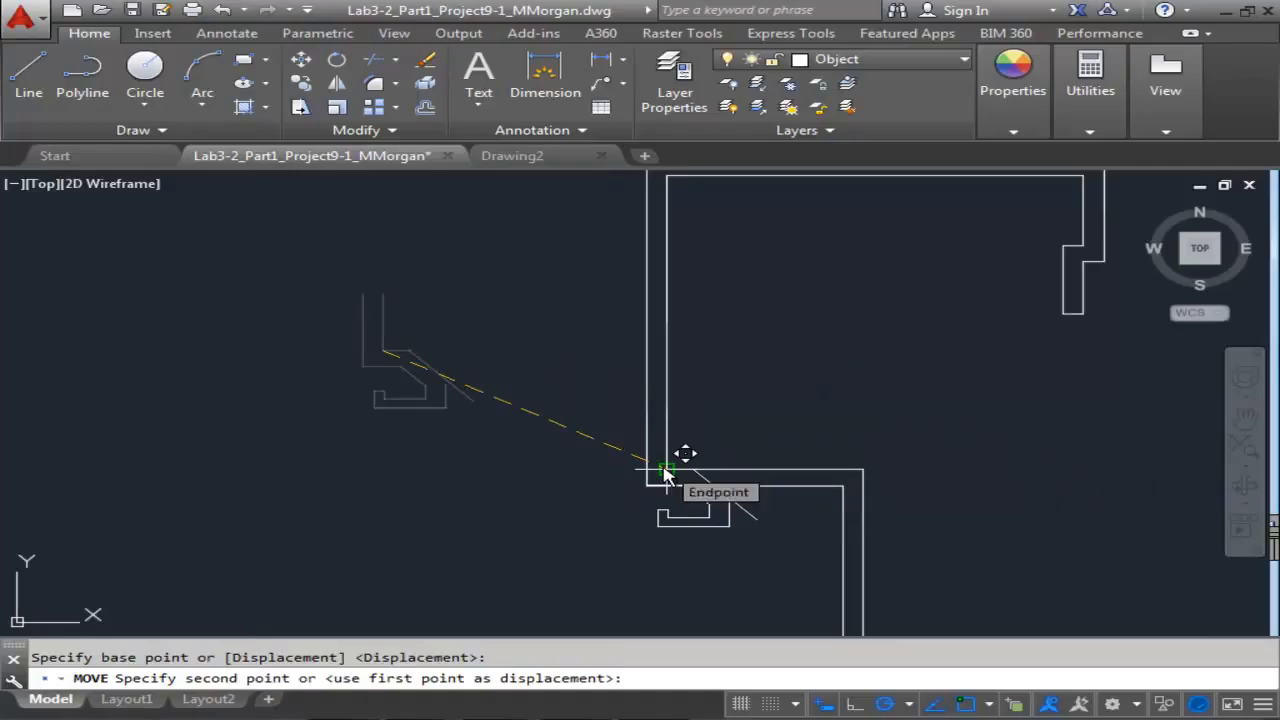
click(667, 470)
scroll(716, 558, up, 4)
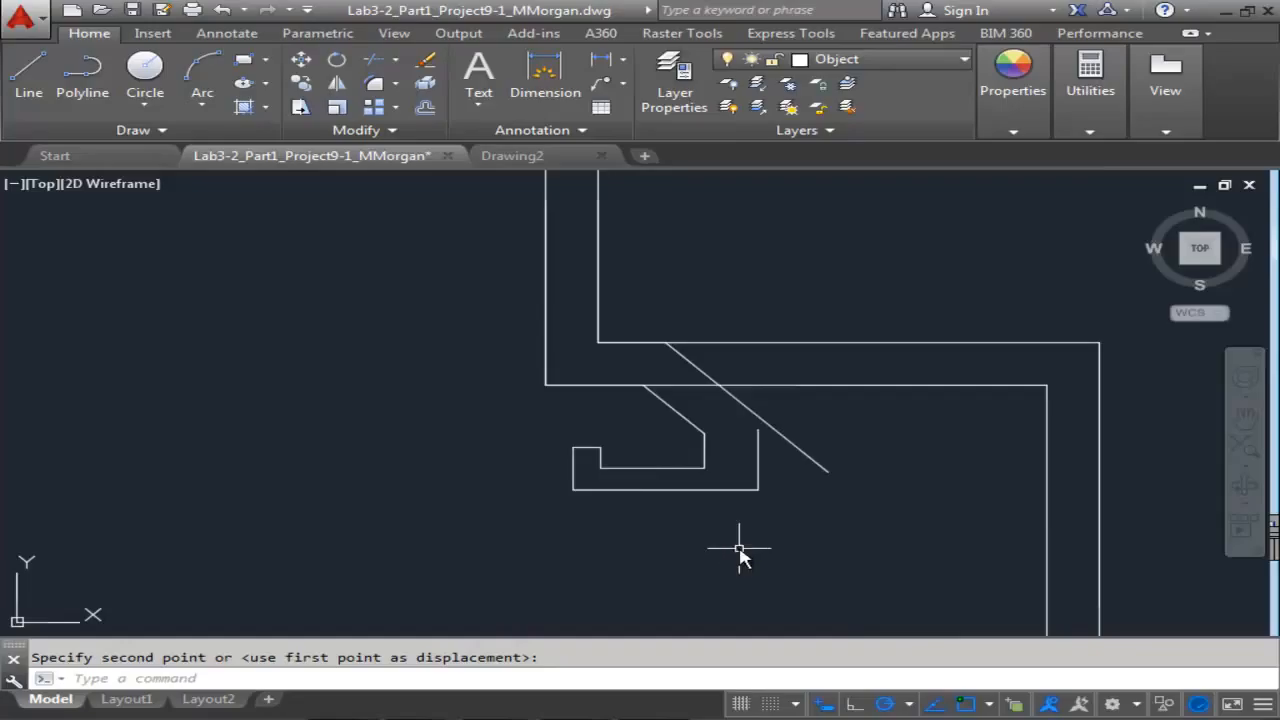
- Undo the clip's move
key(ctrl+z)
key(ctrl+z)
middle_drag(598, 482, 600, 410)
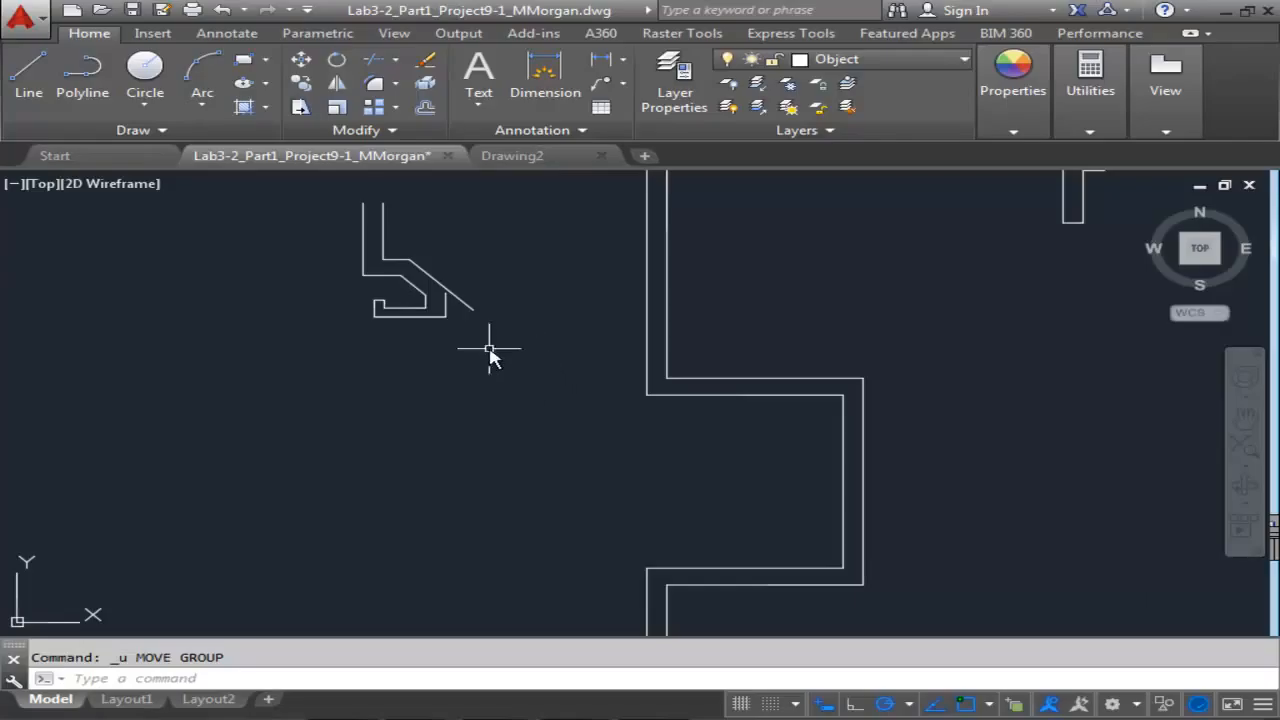
scroll(489, 350, down, 2)
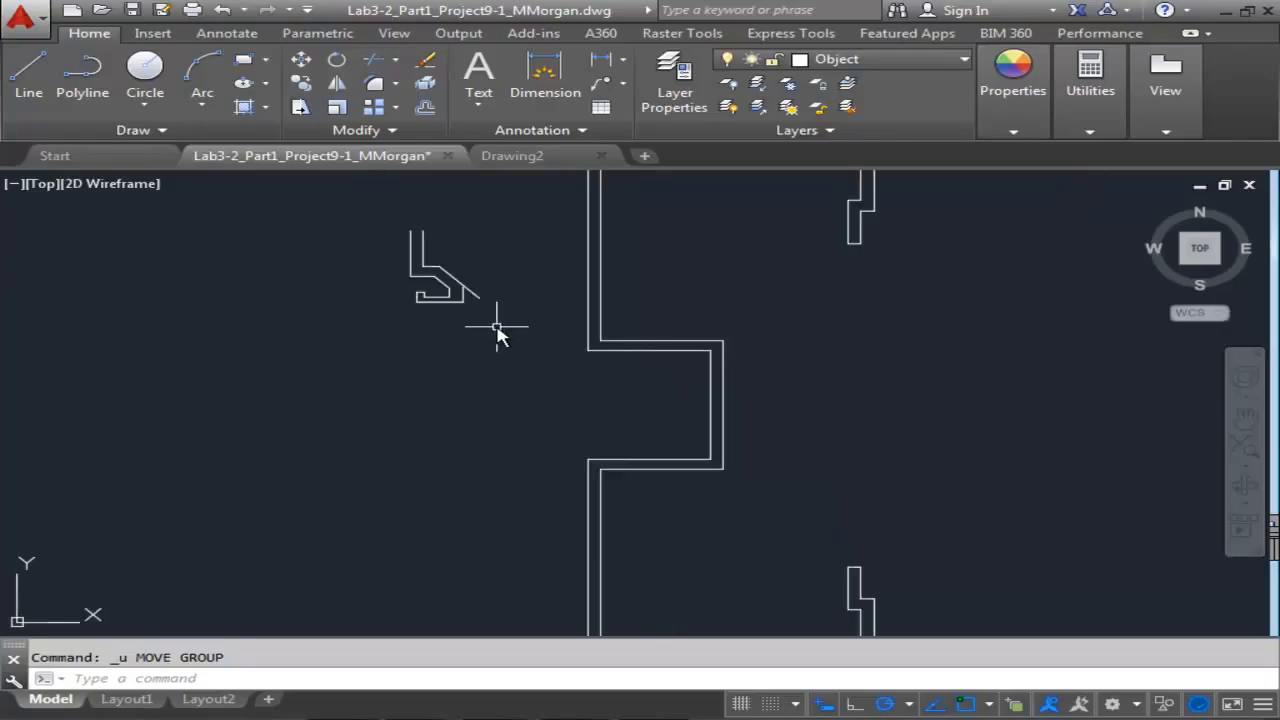
- Using the distance from the calculator, draw a line 38.25 straight down from the main profile's outer upper-left corner
click(605, 718)
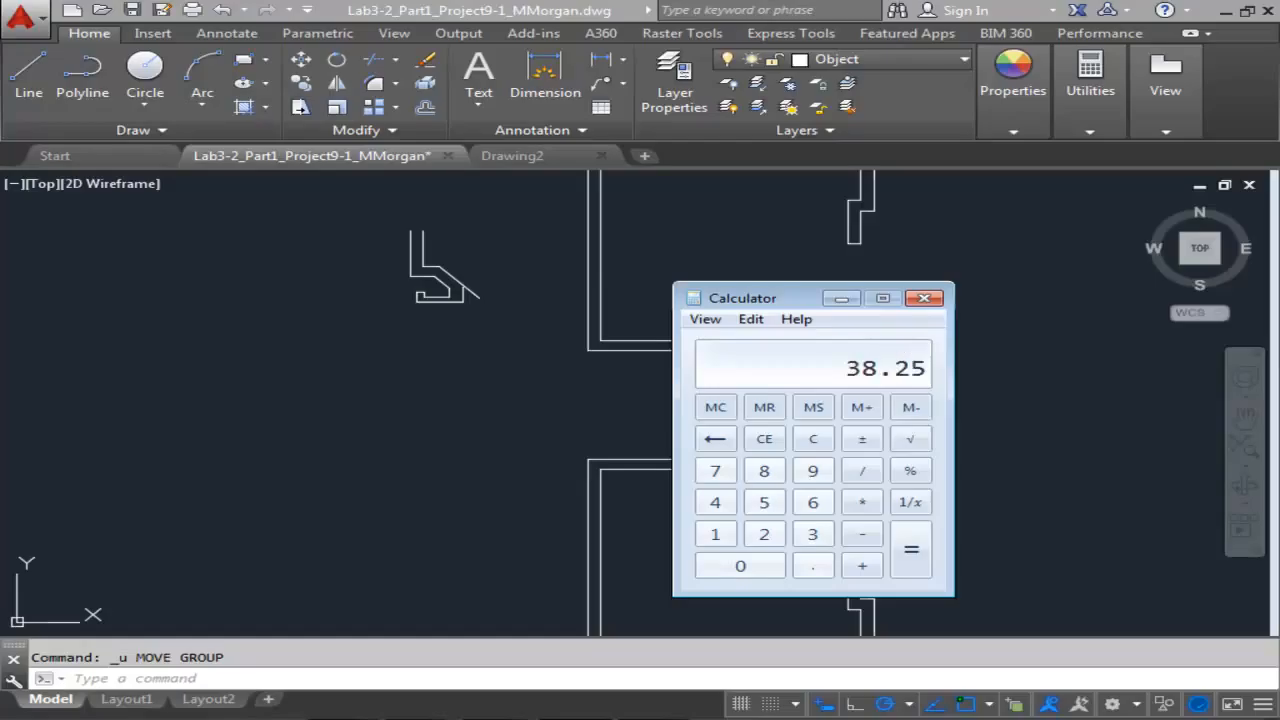
scroll(600, 433, down, 4)
mouse_move(600, 414)
middle_down()
mouse_move(598, 308)
mouse_move(598, 334)
middle_up()
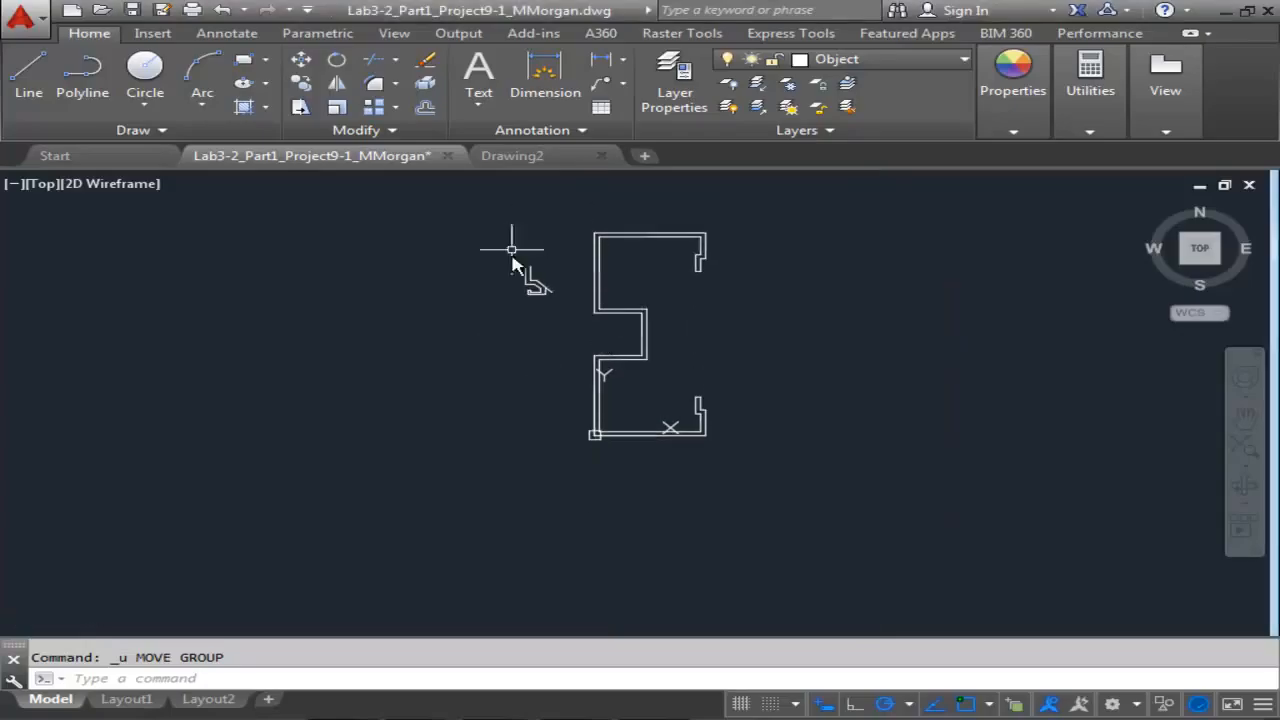
middle_drag(423, 220, 395, 282)
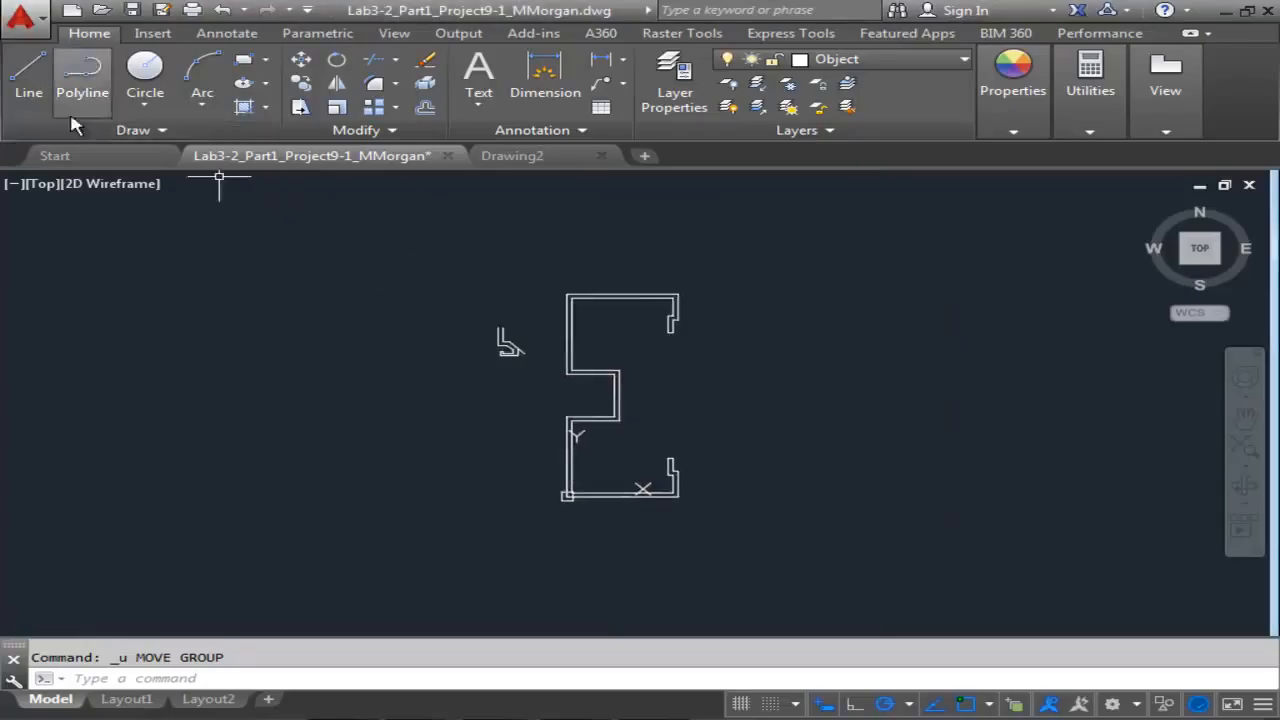
click(27, 88)
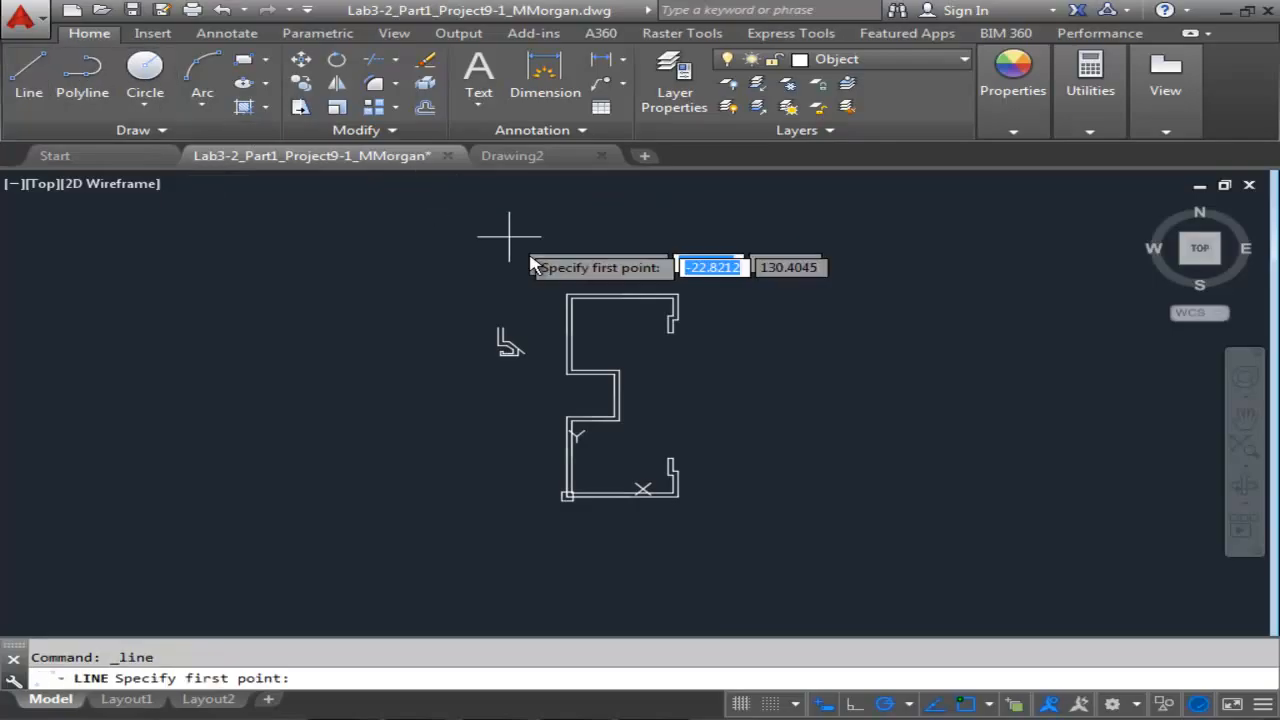
click(566, 296)
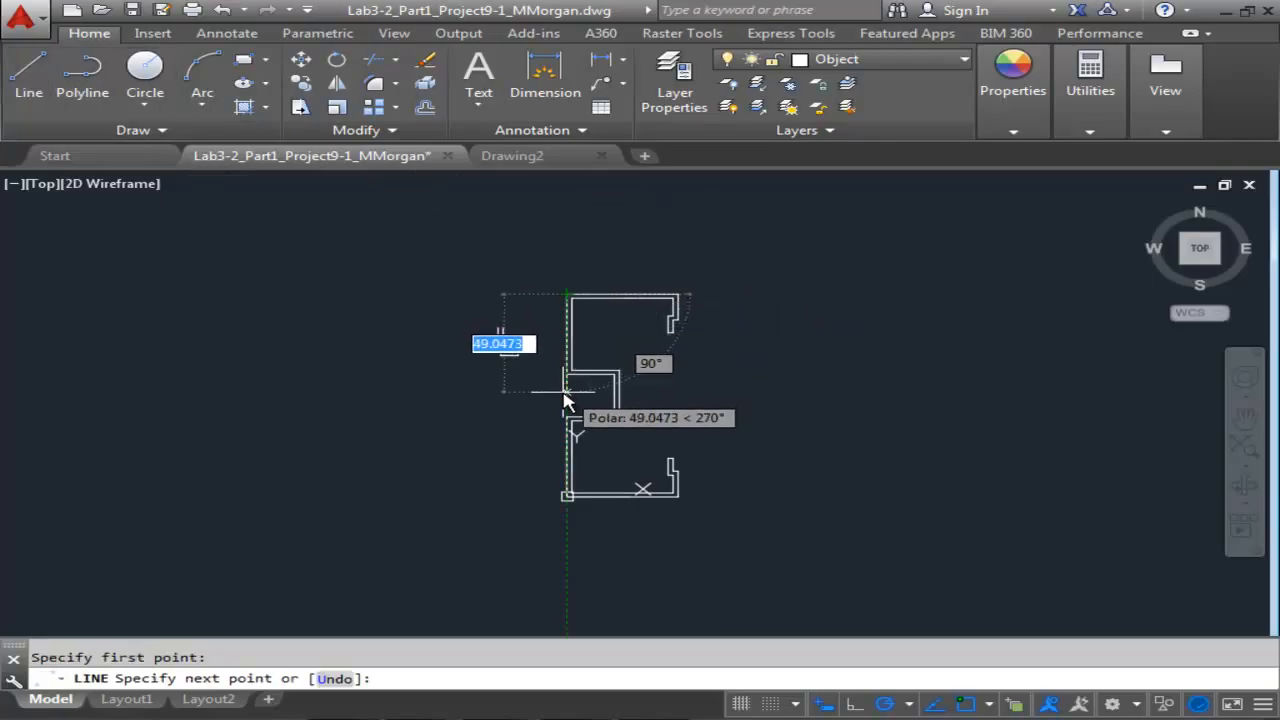
text(38.25)
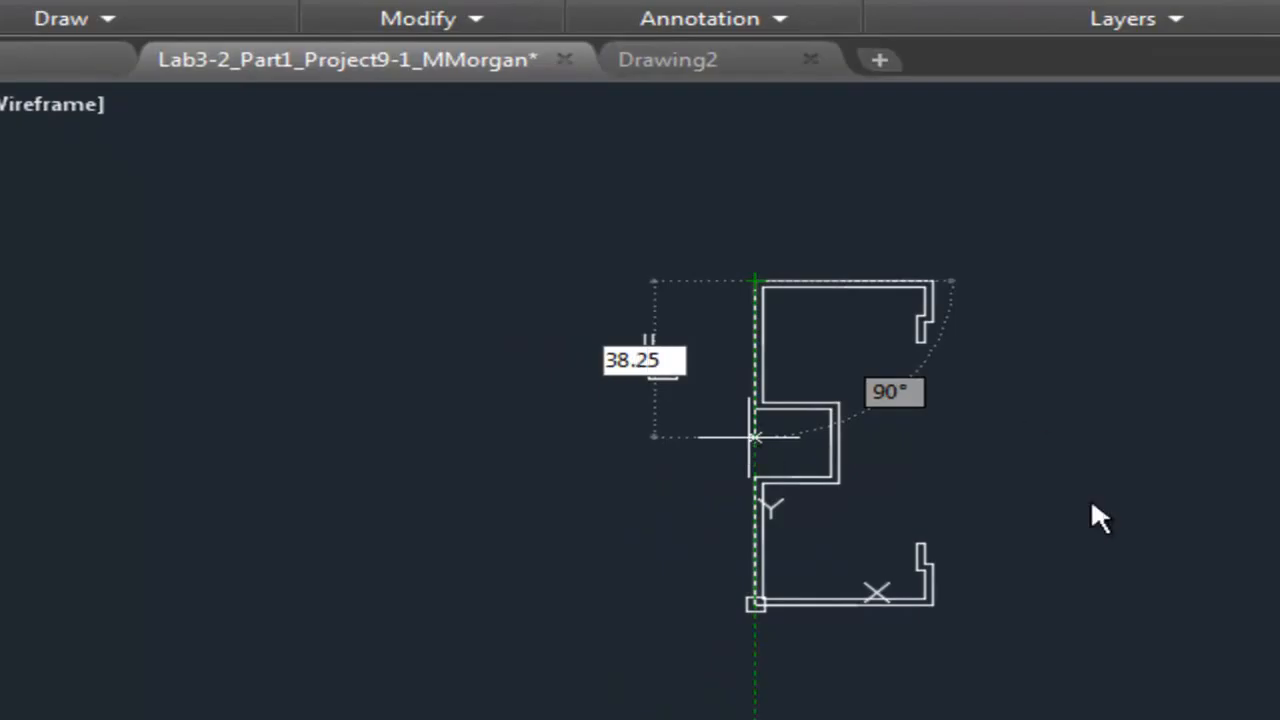
key(alt+Tab)
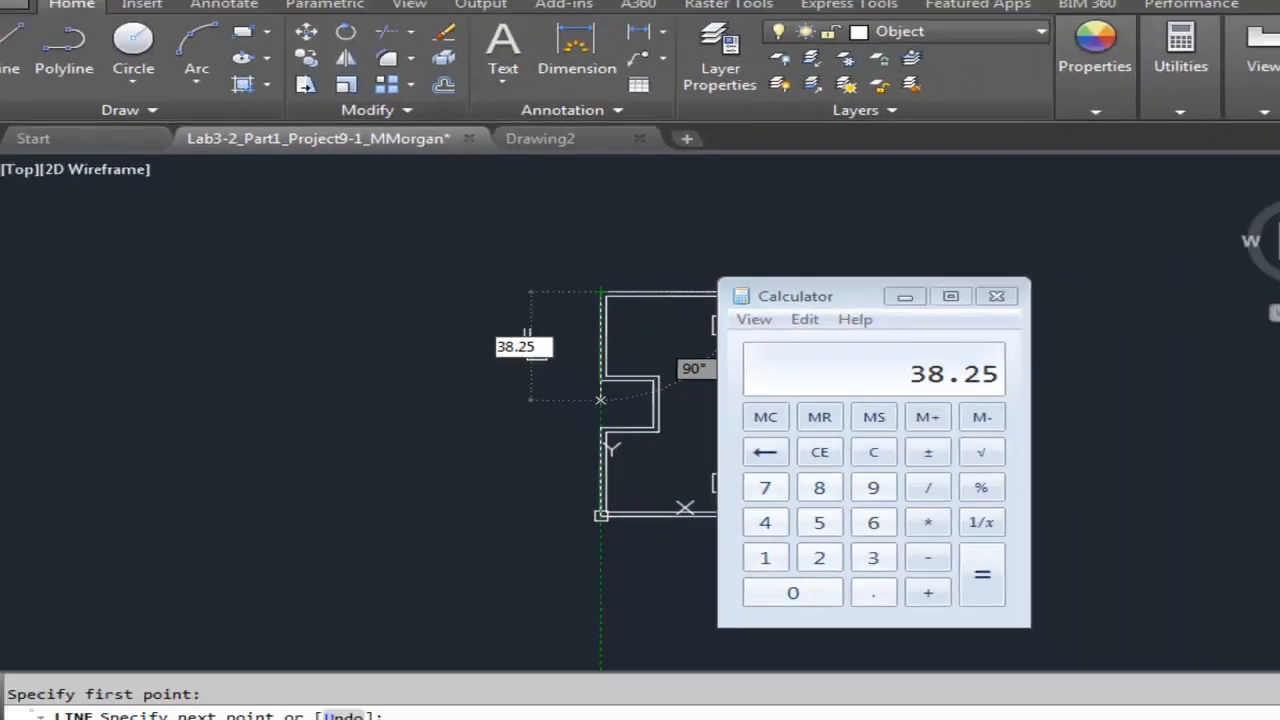
key(alt+Tab)
text(.25)
key(Return)
scroll(560, 365, up, 5)
- Continue from the line's lower end with a horizontal reference line to the left and end the command
scroll(615, 380, down, 3)
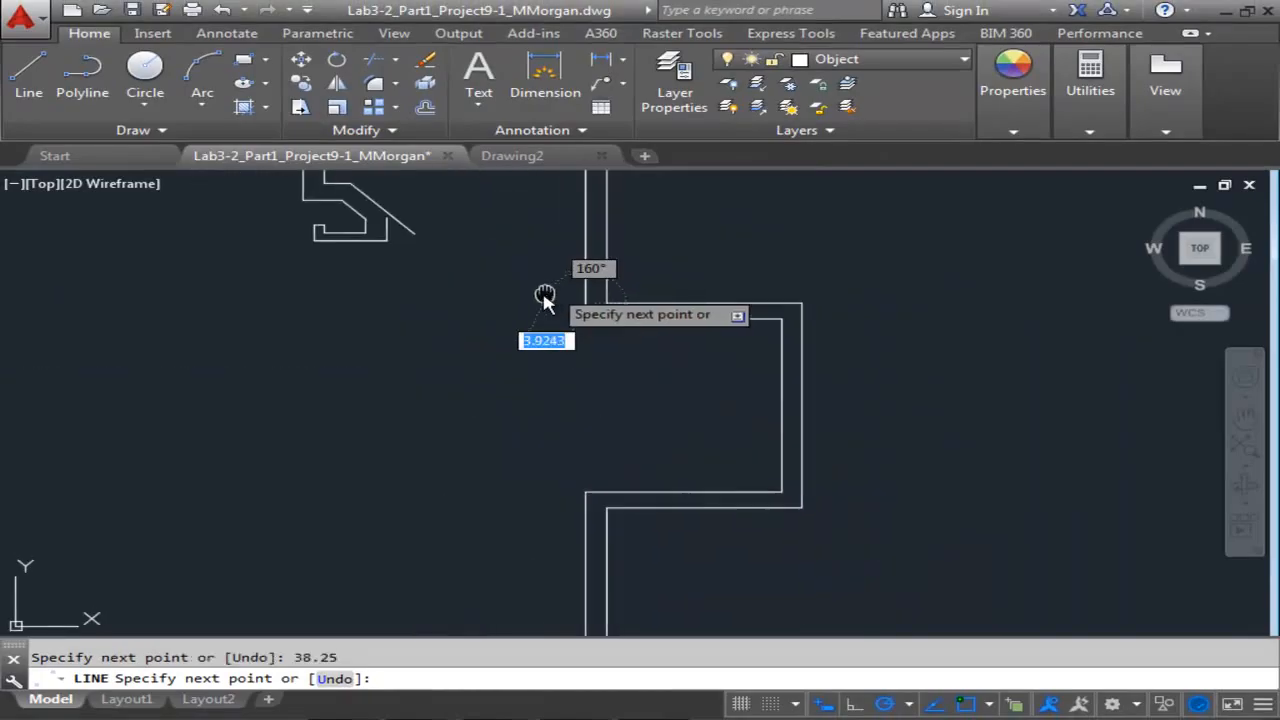
click(449, 315)
key(Escape)
scroll(555, 370, up, 3)
middle_drag(555, 393, 555, 404)
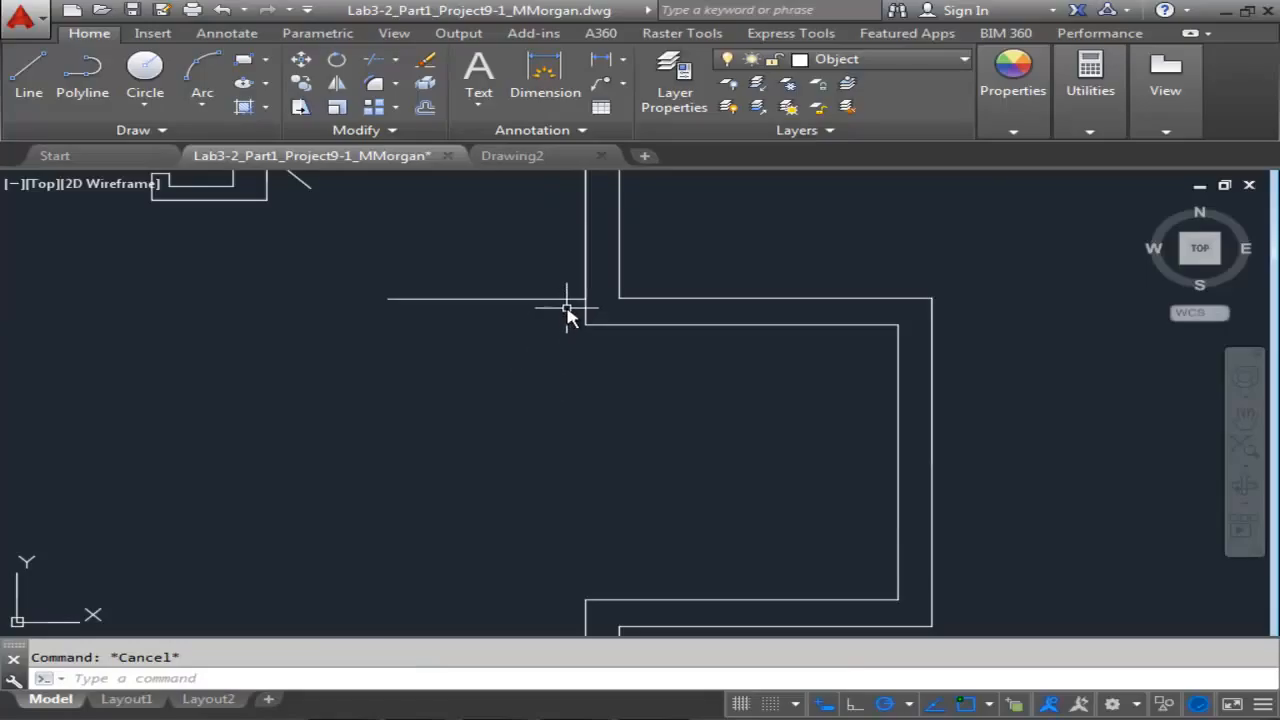
- Move the whole clip from its outer left bend corner to the reference line's right end on the profile's outer edge
scroll(570, 306, down, 2)
middle_drag(571, 307, 567, 371)
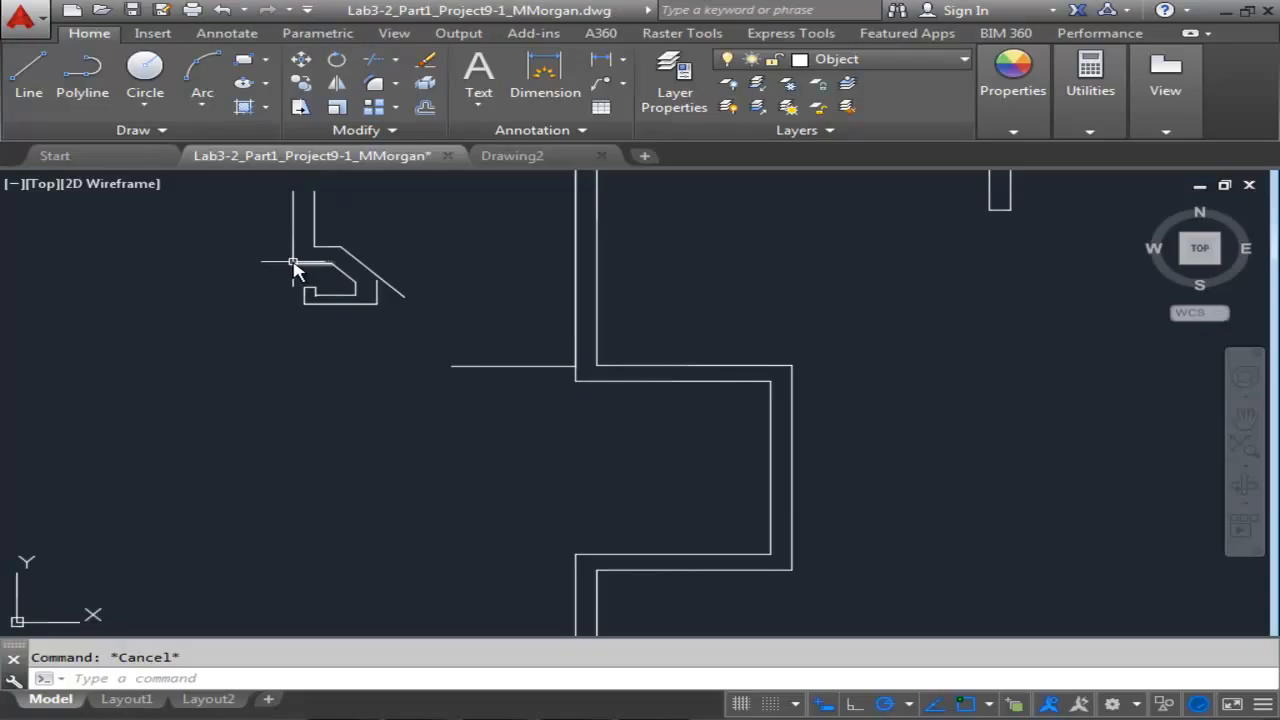
middle_drag(517, 326, 527, 368)
click(277, 215)
click(440, 365)
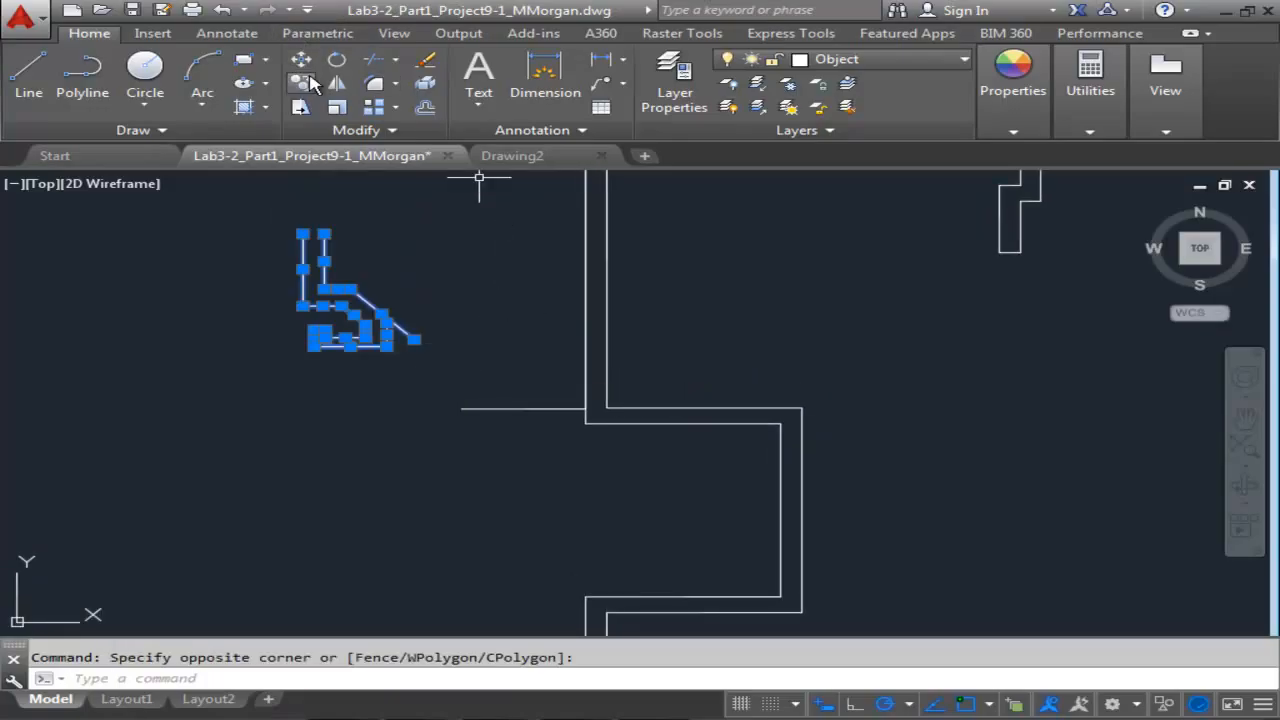
click(301, 59)
click(305, 307)
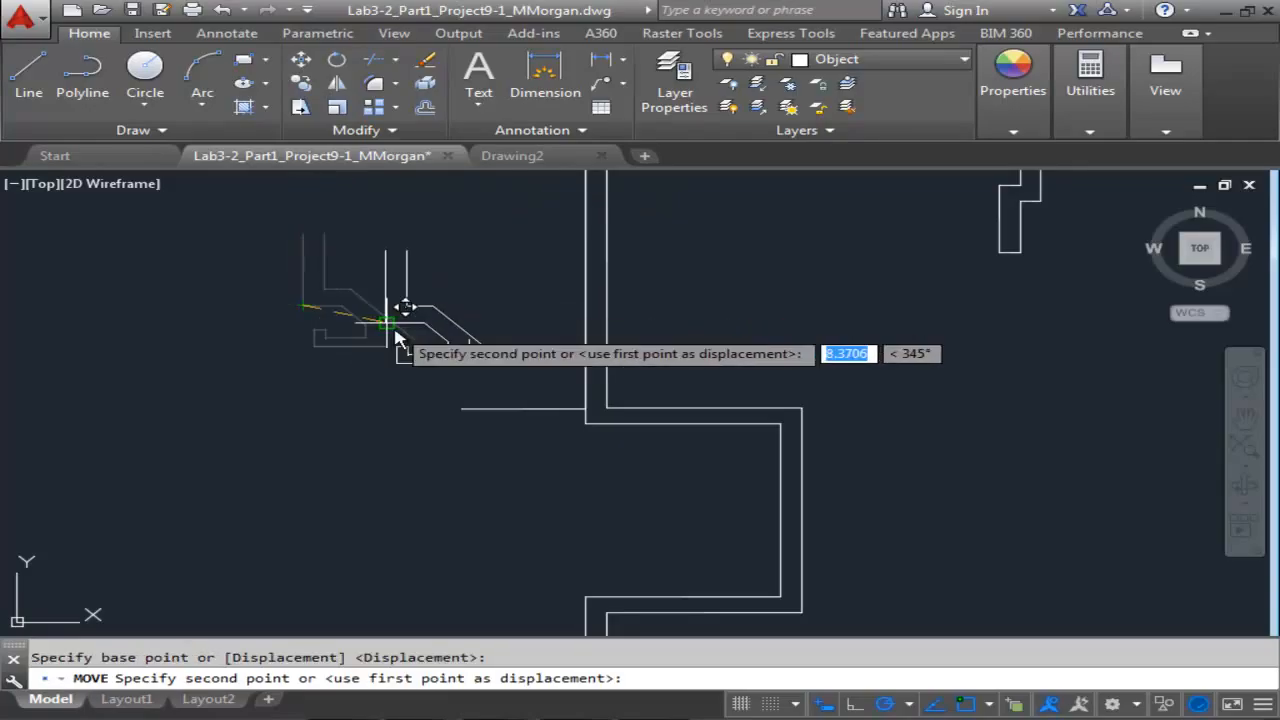
click(584, 410)
middle_drag(486, 480, 317, 443)
scroll(470, 452, up, 2)
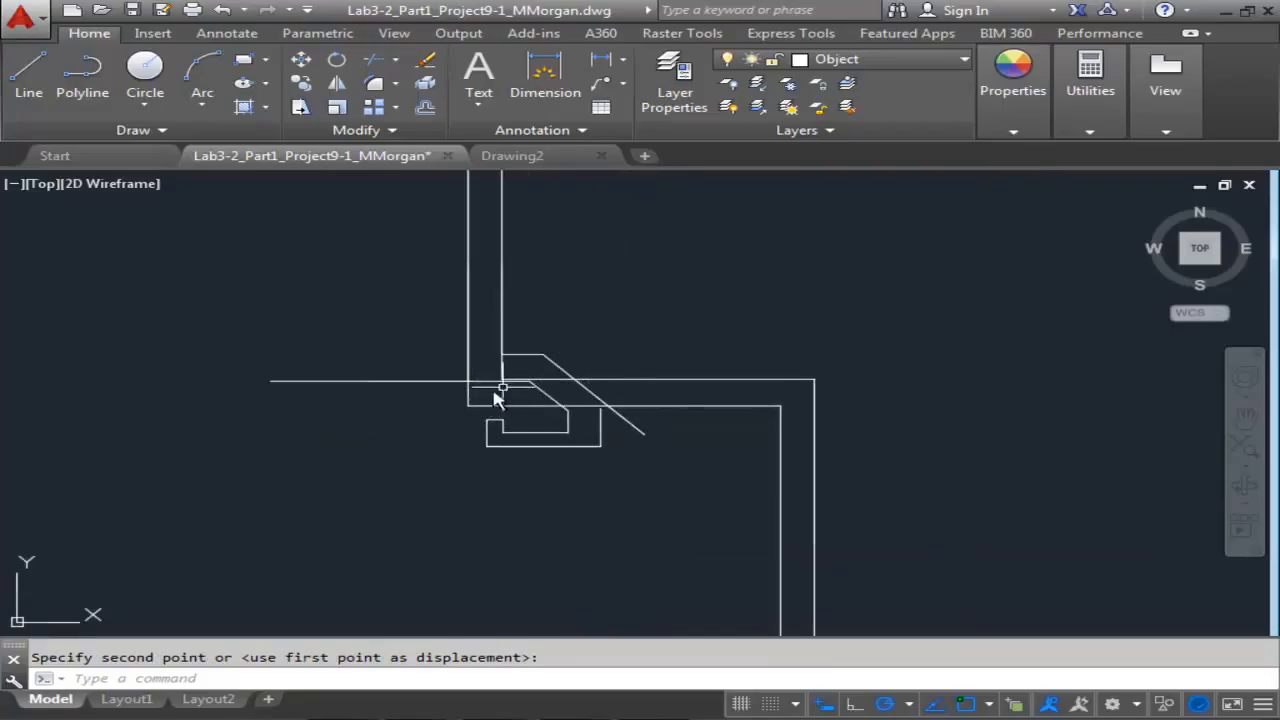
- Erase the horizontal reference line left of the profile
scroll(487, 403, up, 2)
click(414, 371)
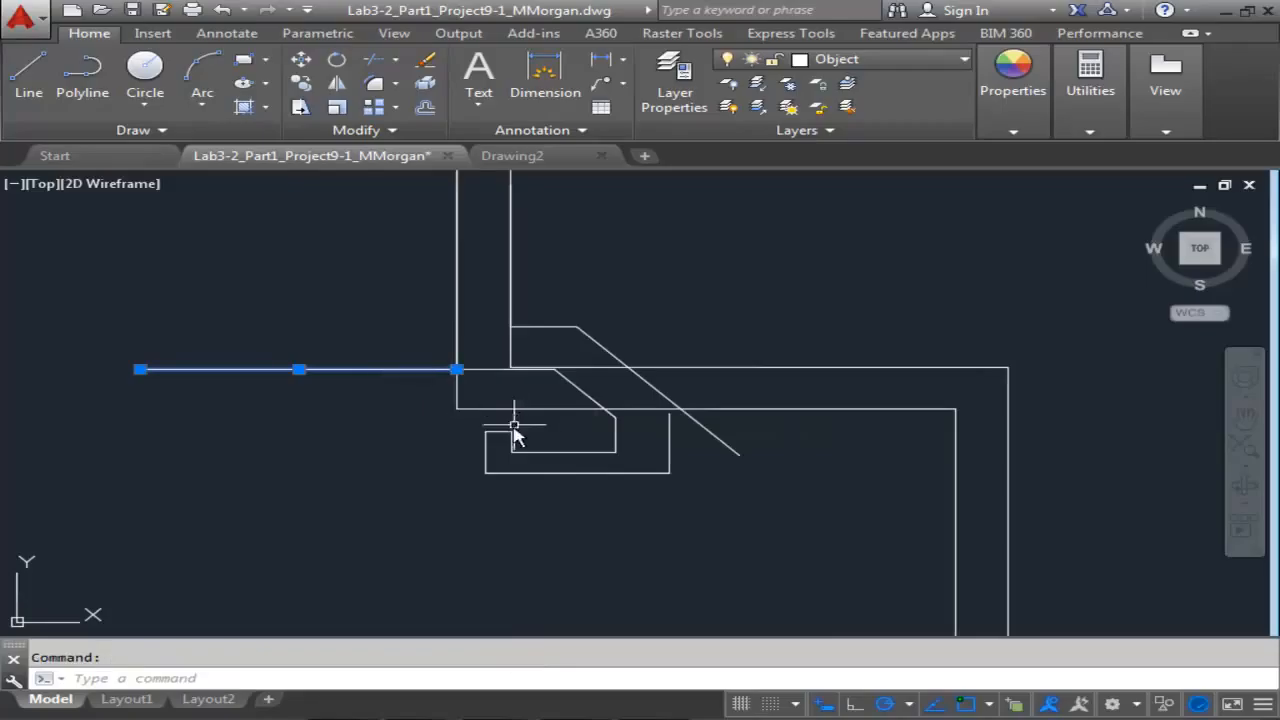
key(Delete)
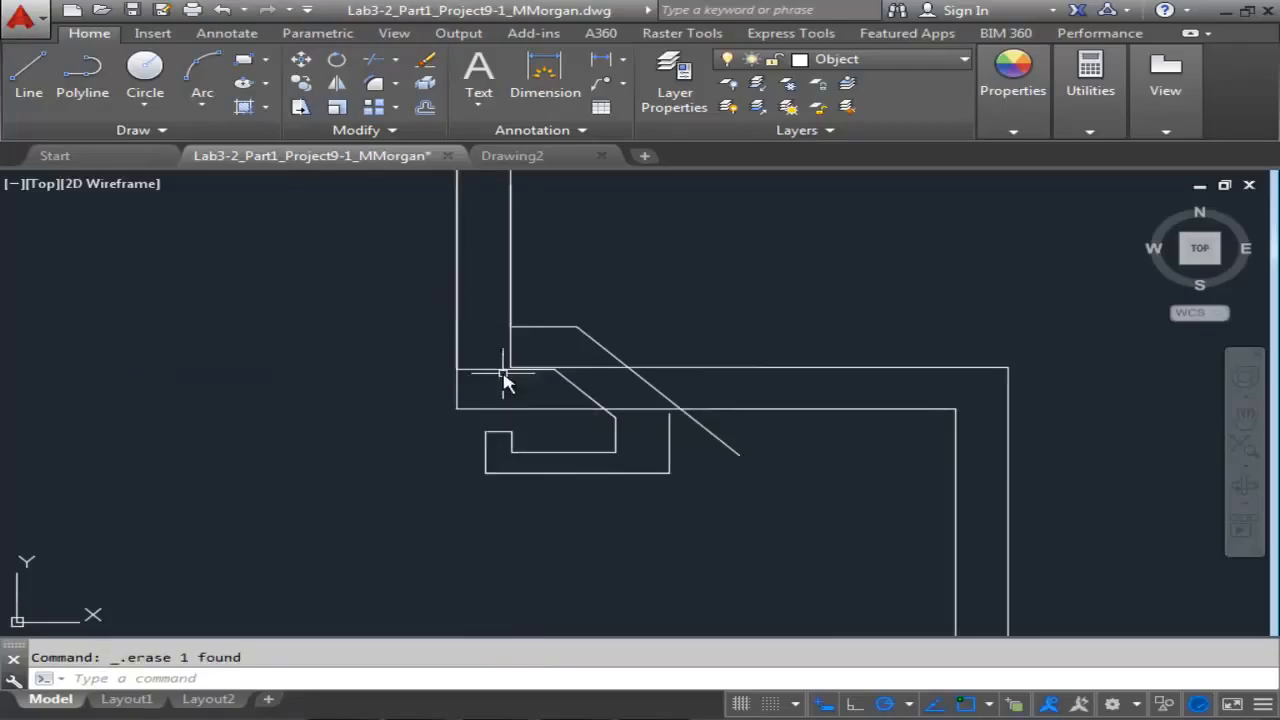
- Shorten the notch's upper horizontal line at its left end to where it meets the clip's long angled line
scroll(501, 377, up, 4)
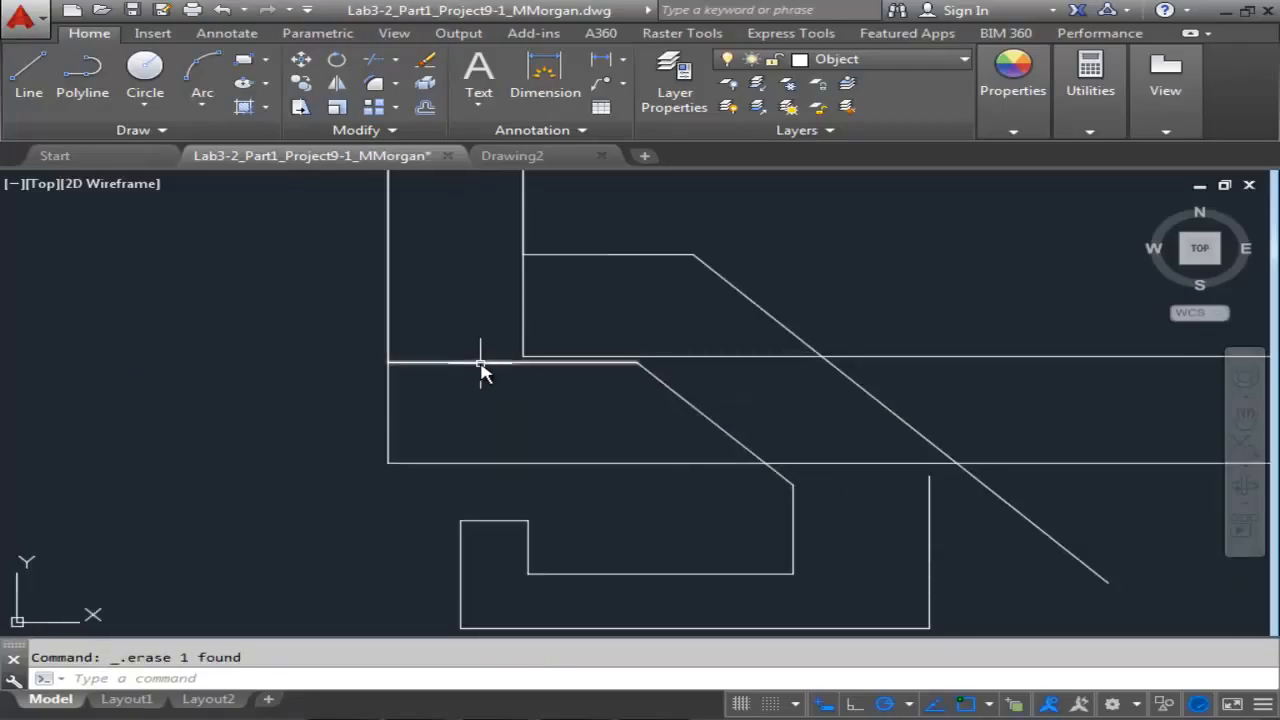
click(481, 363)
scroll(551, 403, down, 2)
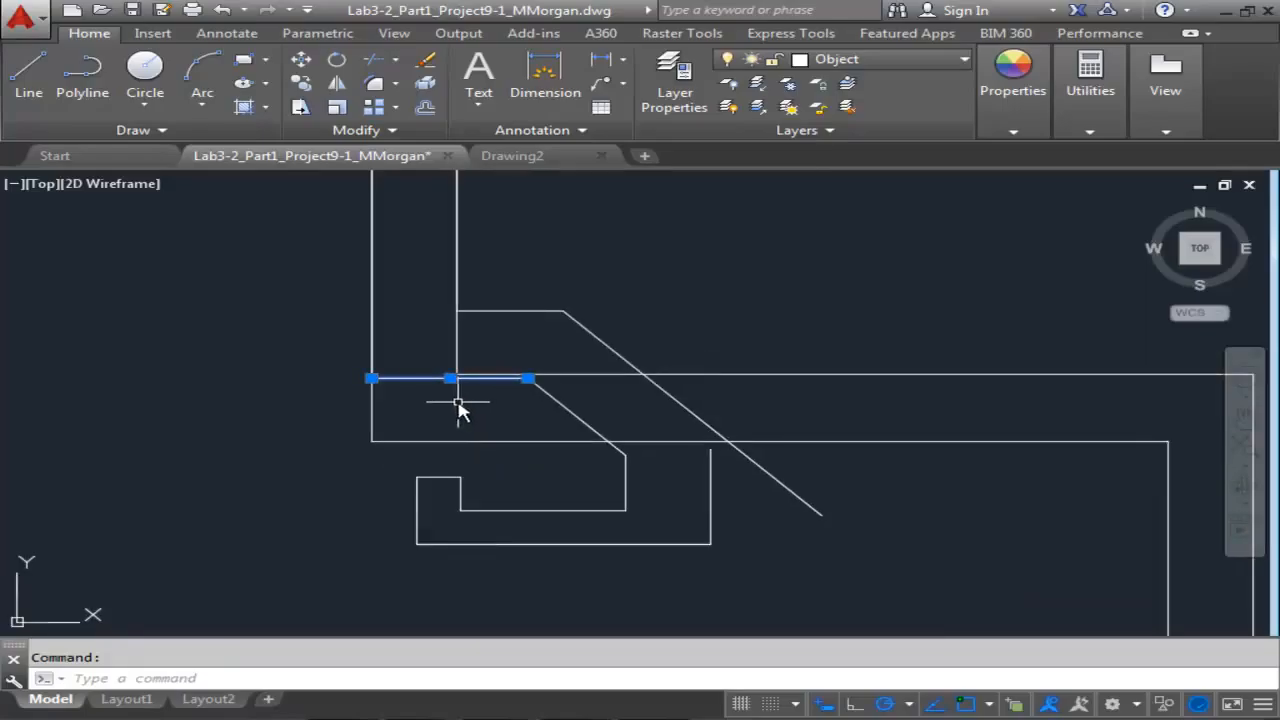
key(Escape)
click(587, 376)
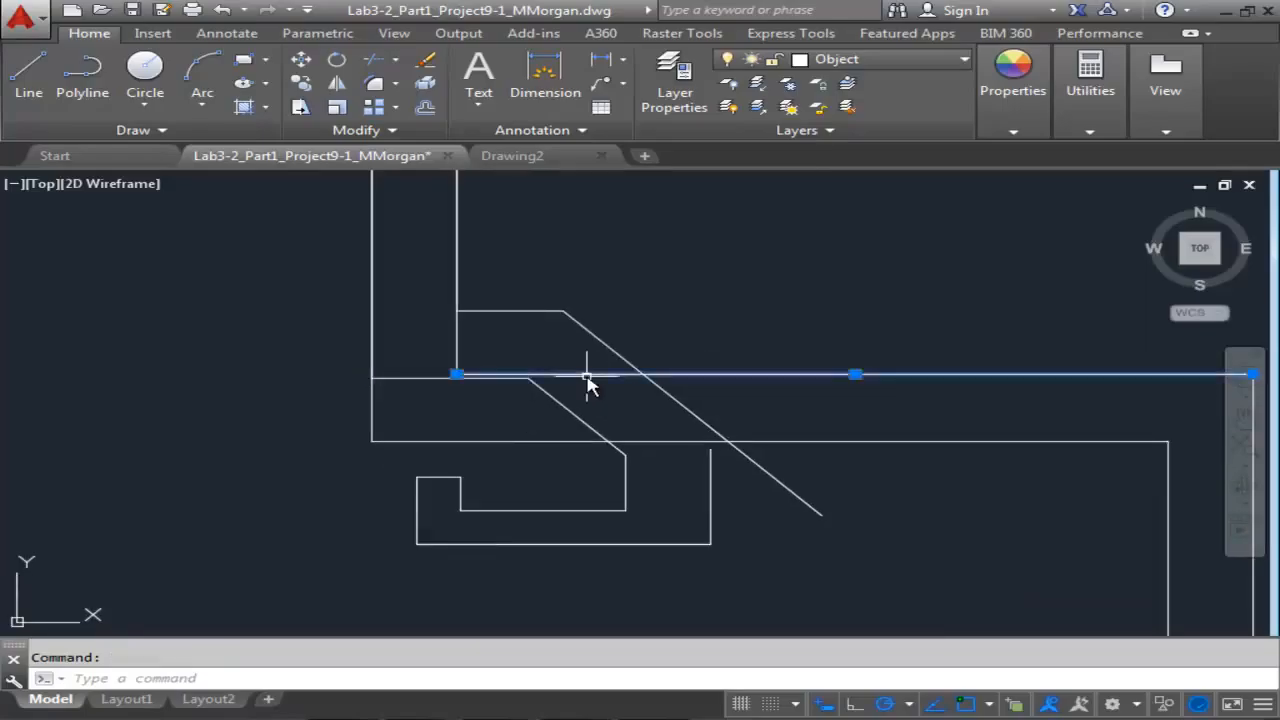
click(456, 374)
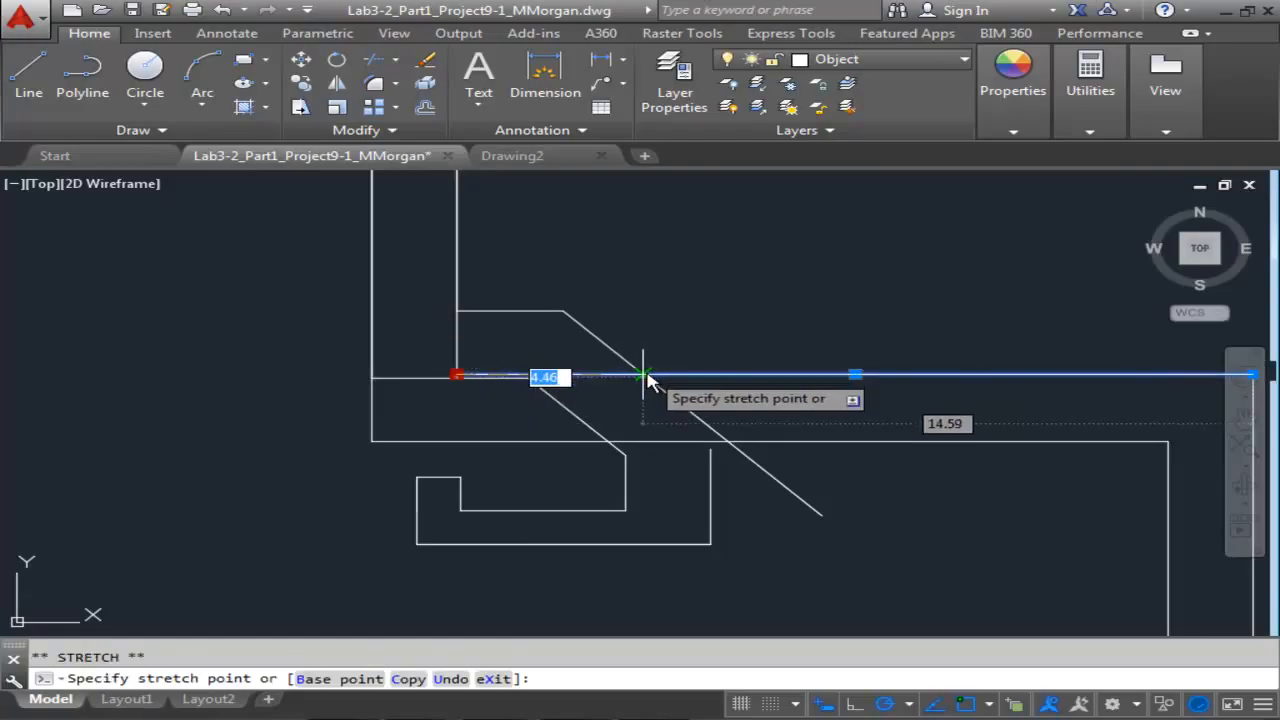
click(645, 377)
key(Escape)
scroll(594, 337, down, 2)
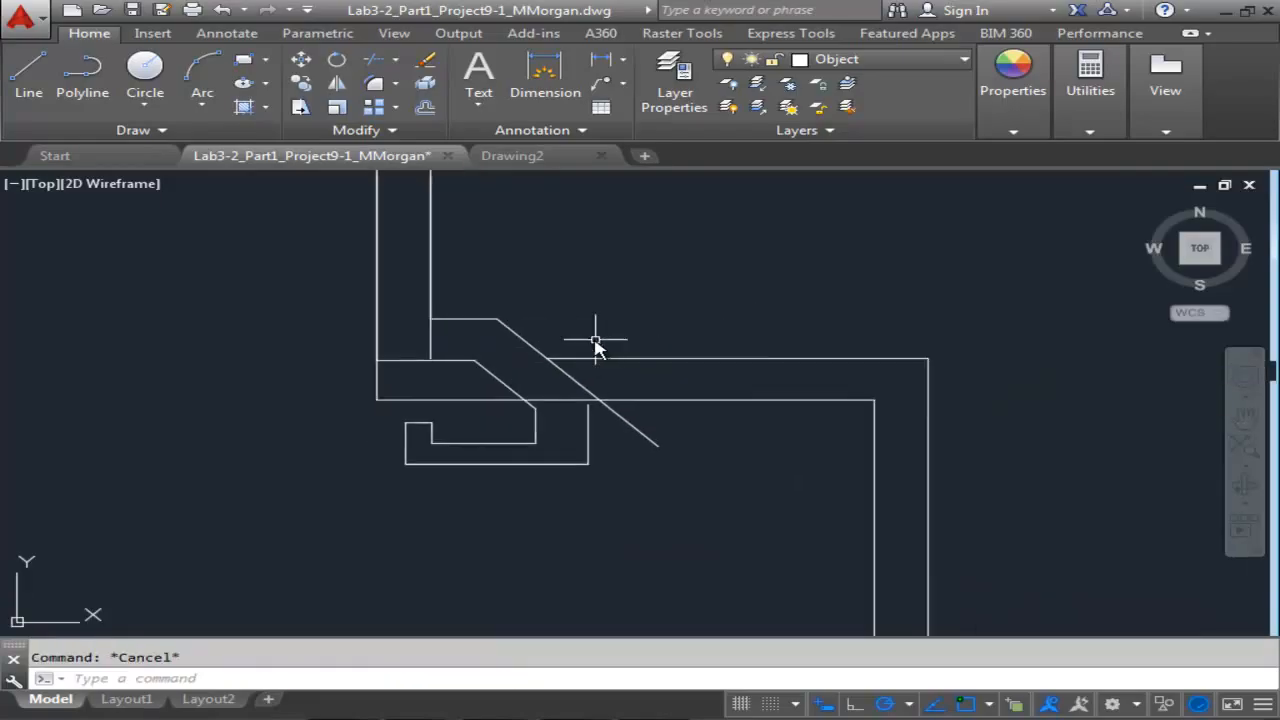
- Shorten the notch's lower horizontal line at its left end to where it meets the clip's long angled line
click(575, 402)
click(376, 400)
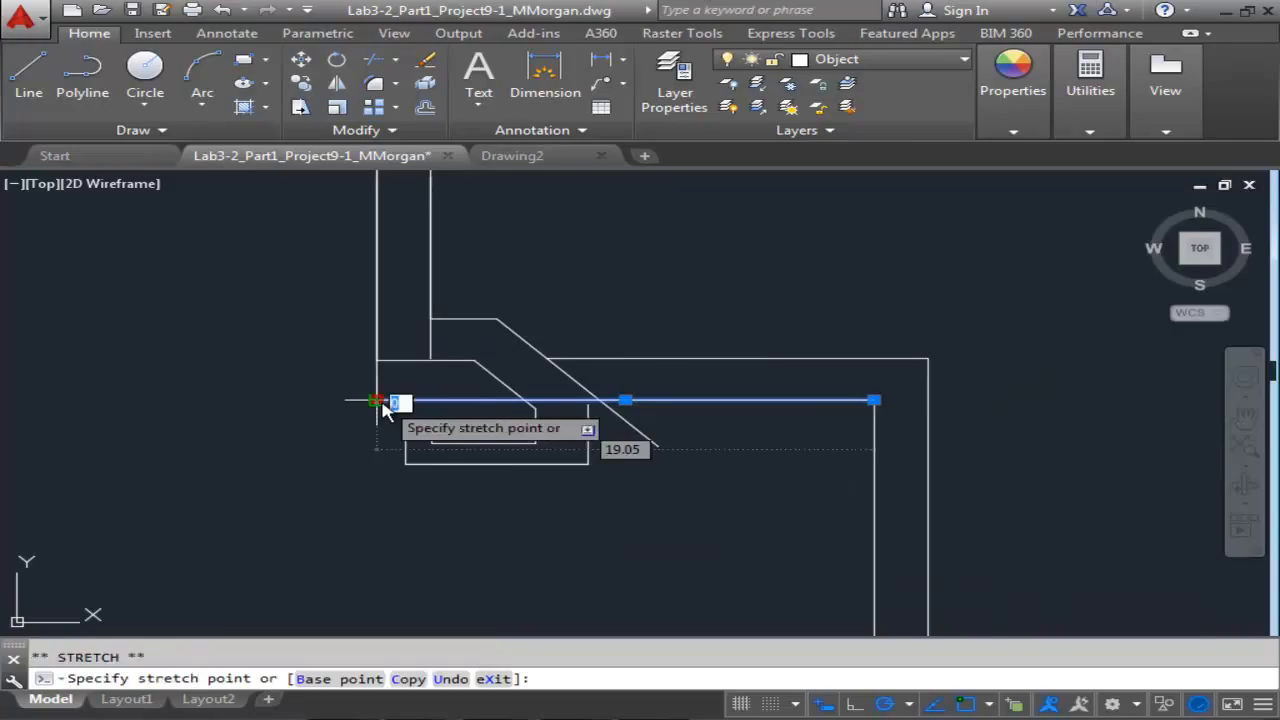
click(601, 400)
key(Escape)
- Trim off the part of the clip's long angled line that extends below the notch's lower horizontal line
scroll(557, 440, up, 2)
scroll(557, 440, up, 3)
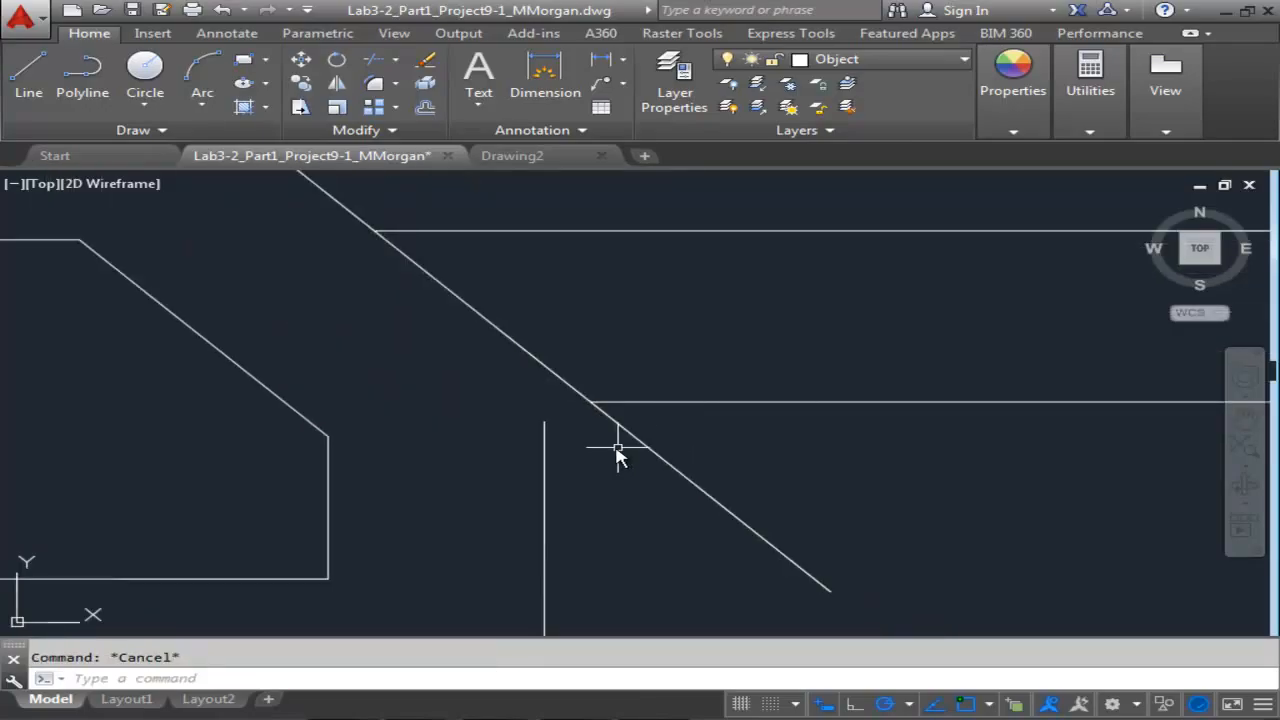
text(trim)
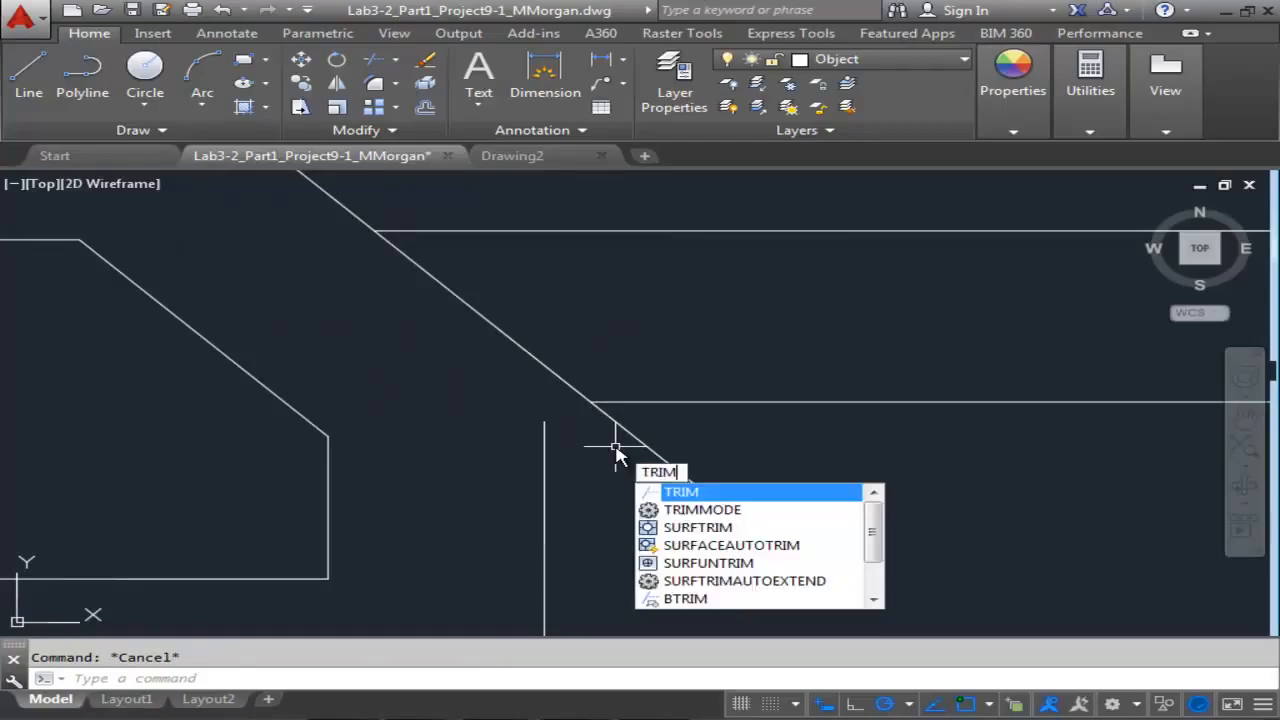
key(Return)
key(Return)
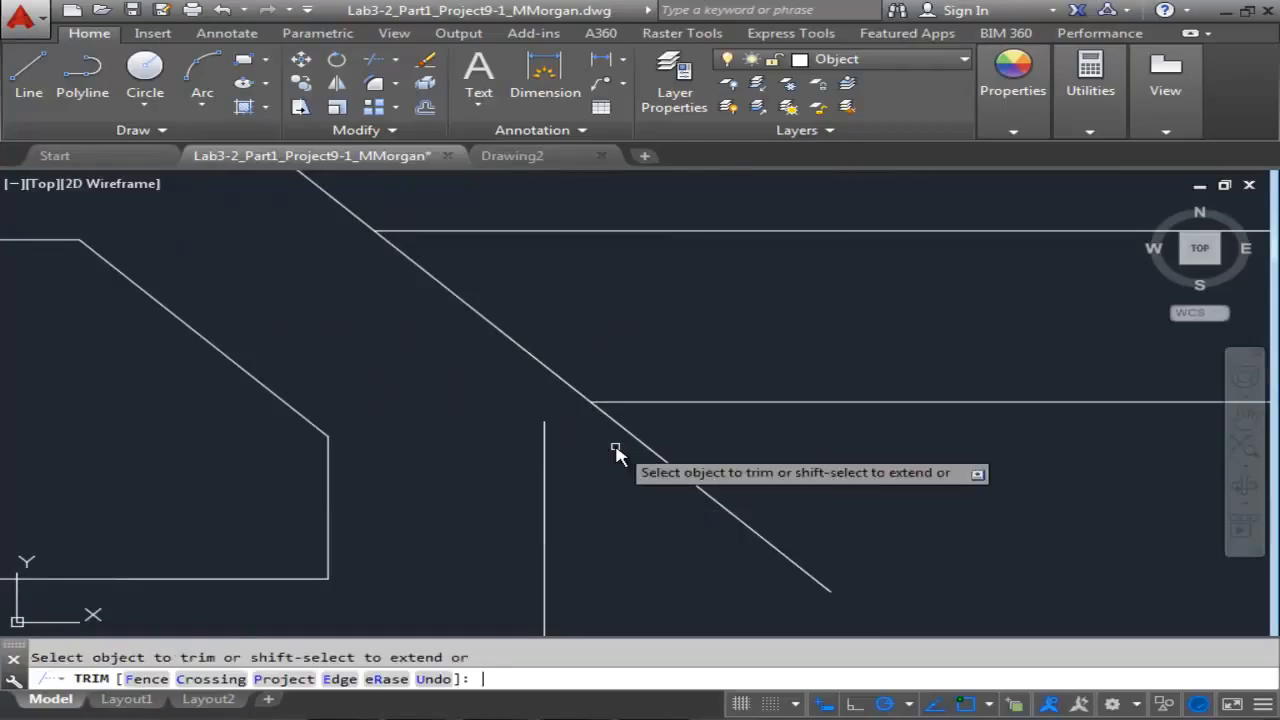
click(737, 518)
scroll(560, 430, up, 2)
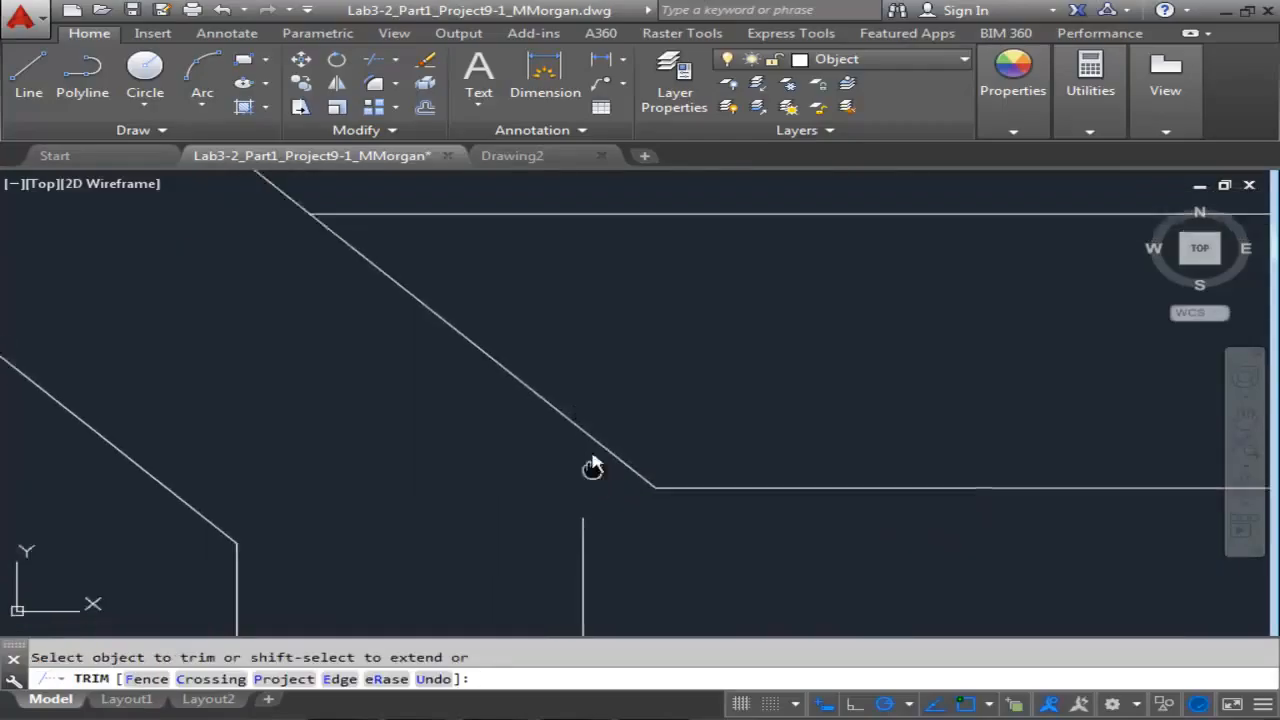
scroll(594, 495, up, 2)
key(Escape)
- Extend the upper end of the clip's outer vertical line straight up to the level of the notch's lower horizontal line
click(587, 499)
click(578, 504)
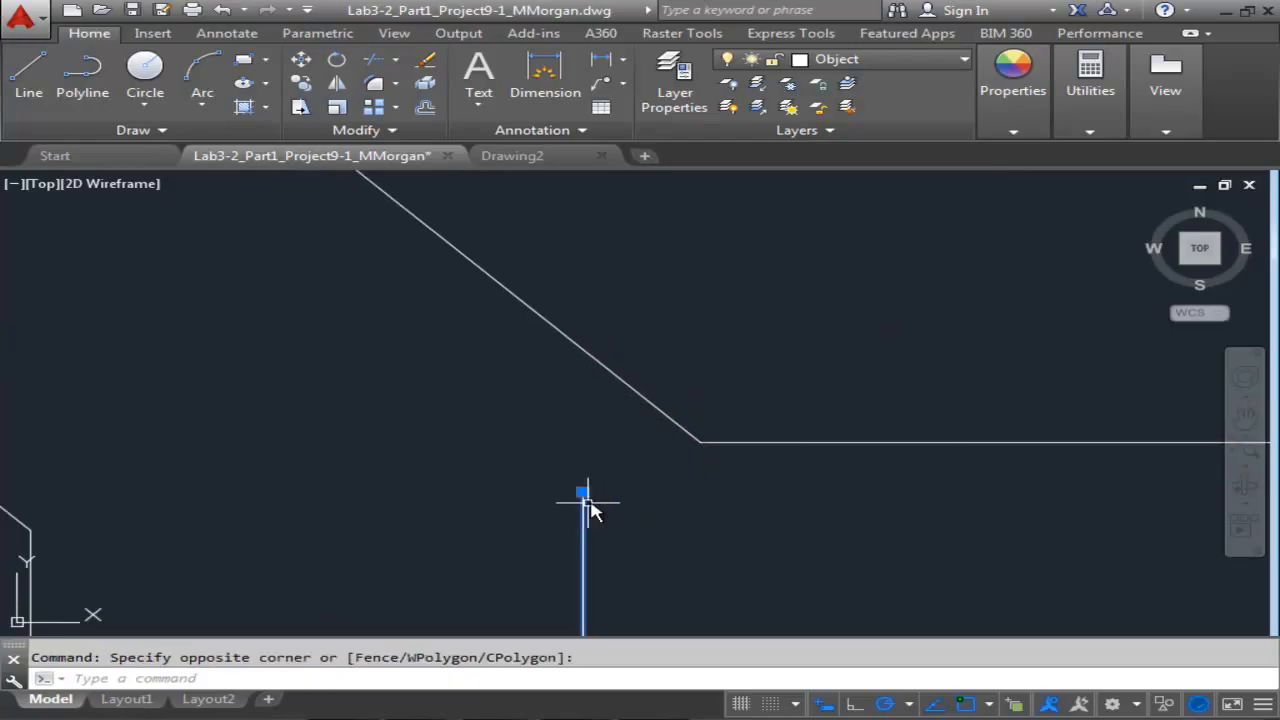
click(583, 492)
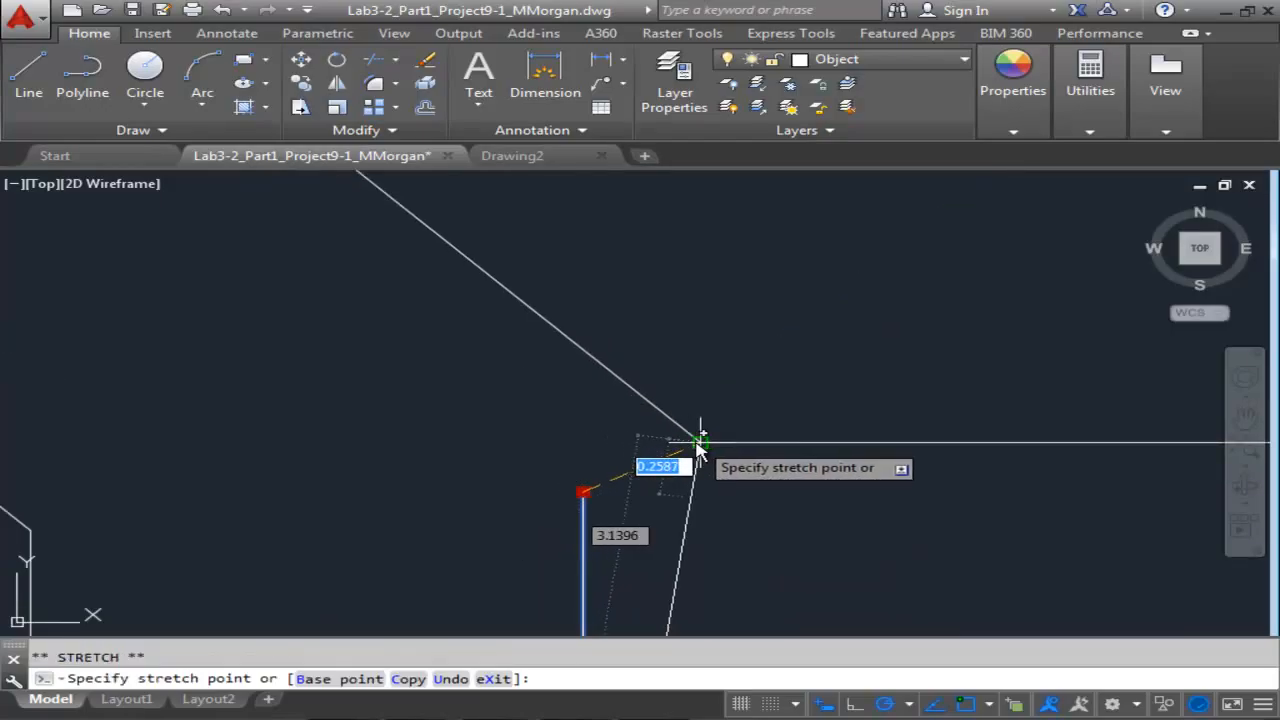
click(584, 441)
key(Escape)
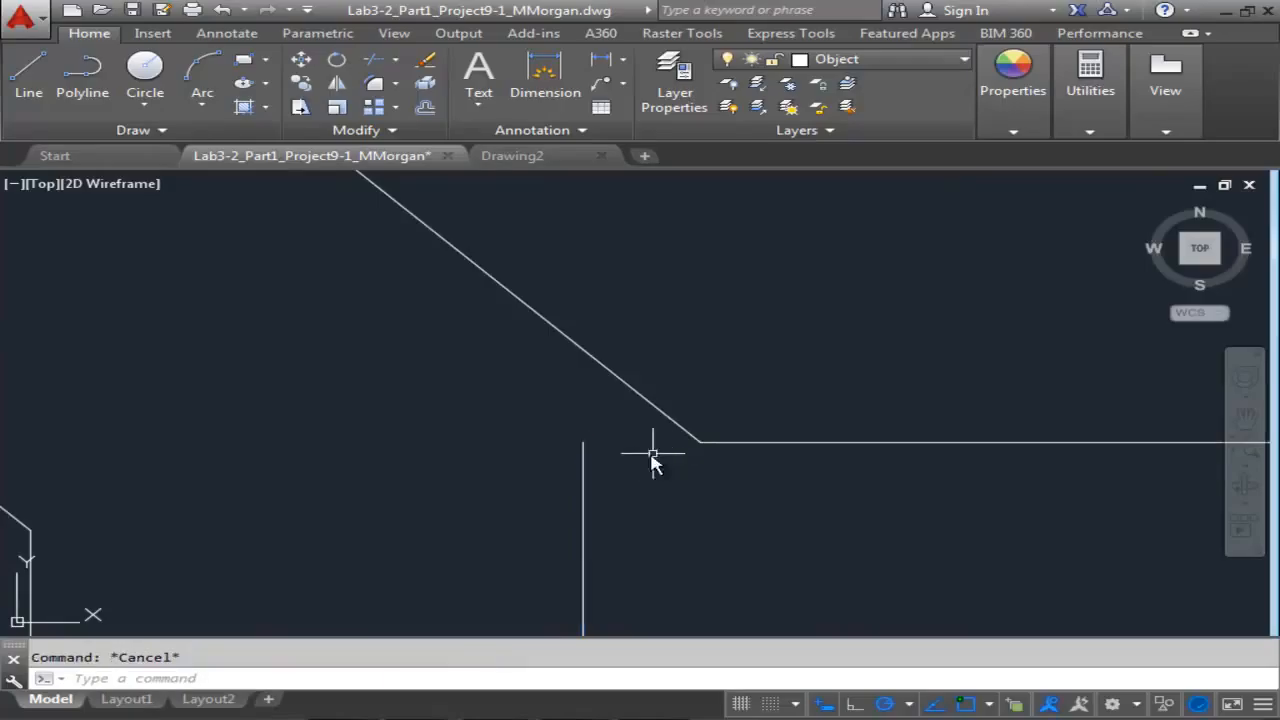
- Stretch the left end of the notch's lower horizontal line to the upper end of the clip's outer vertical line
scroll(613, 460, up, 2)
scroll(615, 455, down, 1)
click(718, 436)
scroll(660, 437, down, 2)
middle_drag(669, 437, 622, 460)
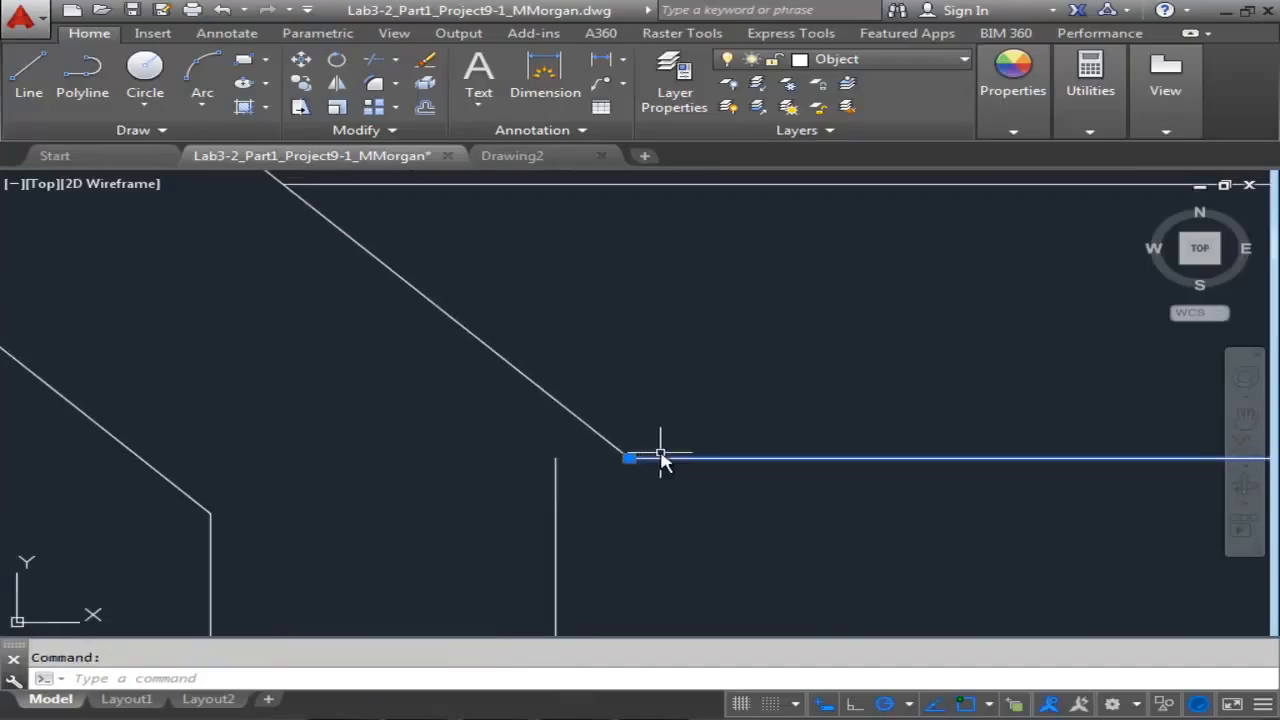
click(628, 459)
key(Escape)
scroll(643, 371, down, 3)
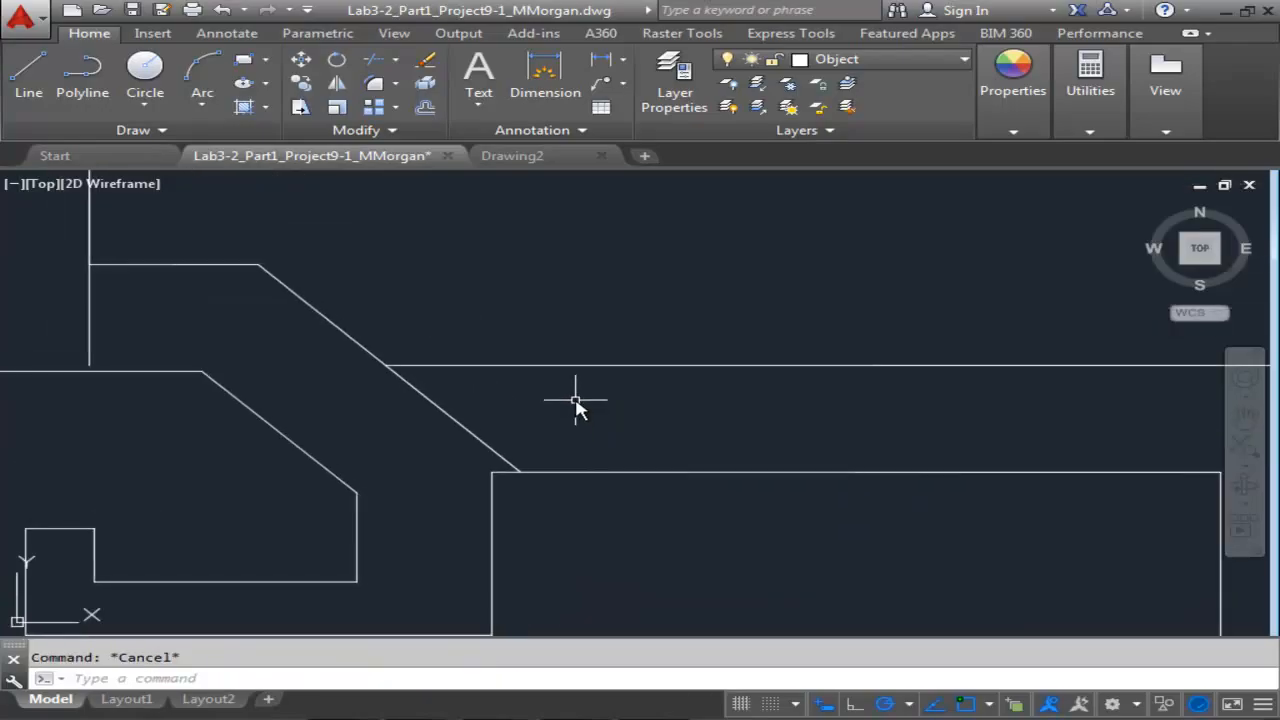
- Trim away the angled line between the notch's two horizontal wall lines and the leftover wall pieces crossing the clip junction
text(trim)
key(Return)
key(Return)
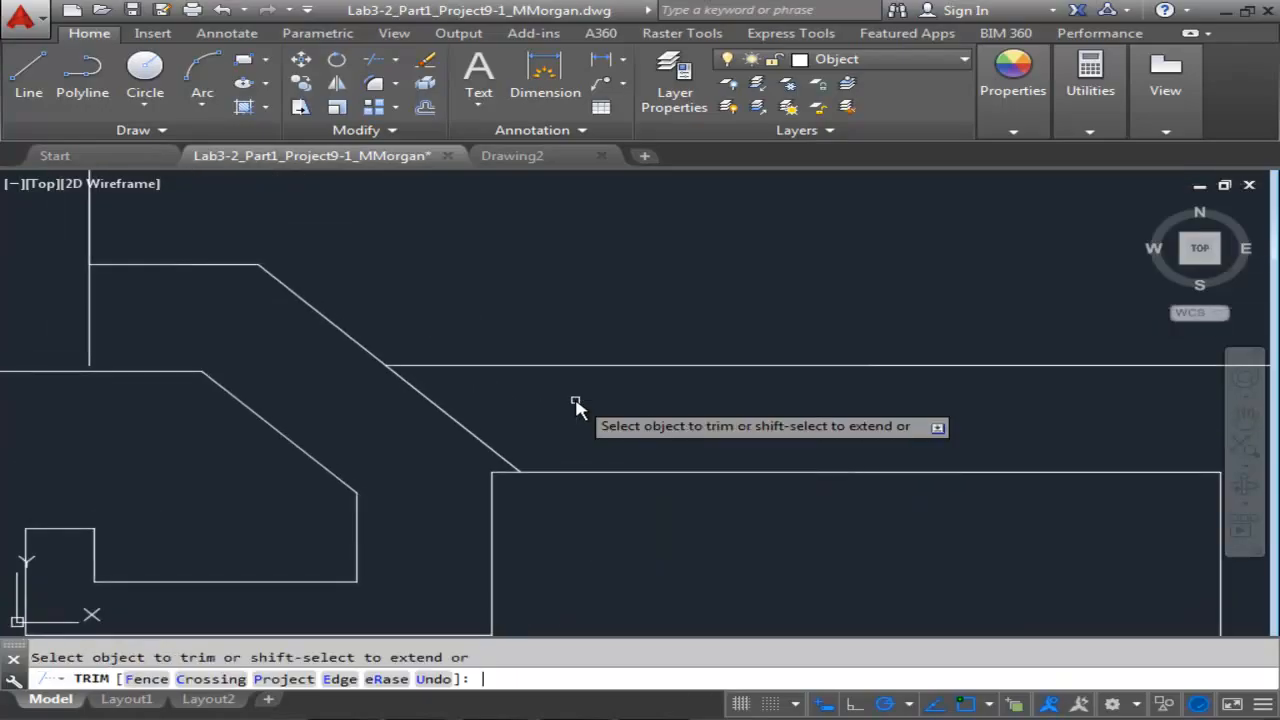
click(448, 421)
scroll(364, 522, down, 2)
middle_drag(397, 438, 440, 341)
mouse_move(290, 408)
middle_down()
mouse_move(500, 457)
mouse_move(530, 480)
mouse_move(532, 427)
middle_up()
scroll(670, 452, down, 5)
middle_drag(694, 457, 666, 423)
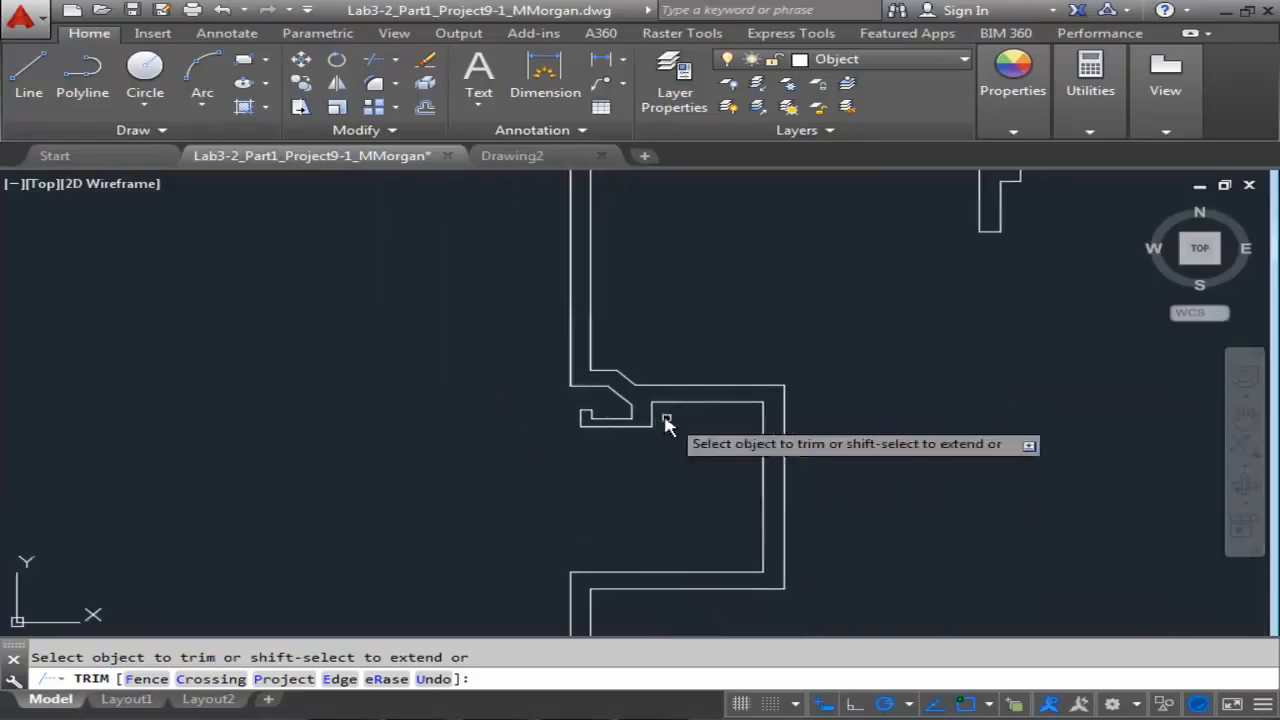
key(Escape)
key(Escape)
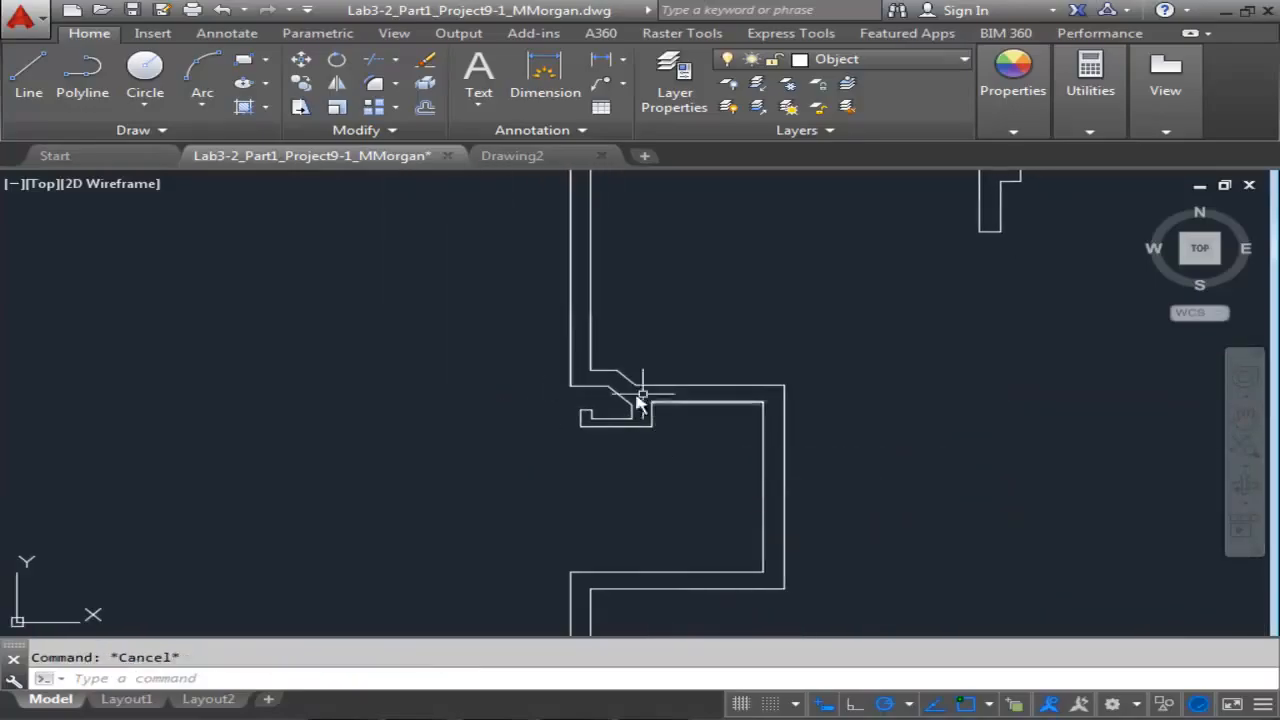
- Mirror the clip about a horizontal line through the midpoint of the notch's inner vertical edge, keeping the source objects
middle_drag(656, 460, 651, 477)
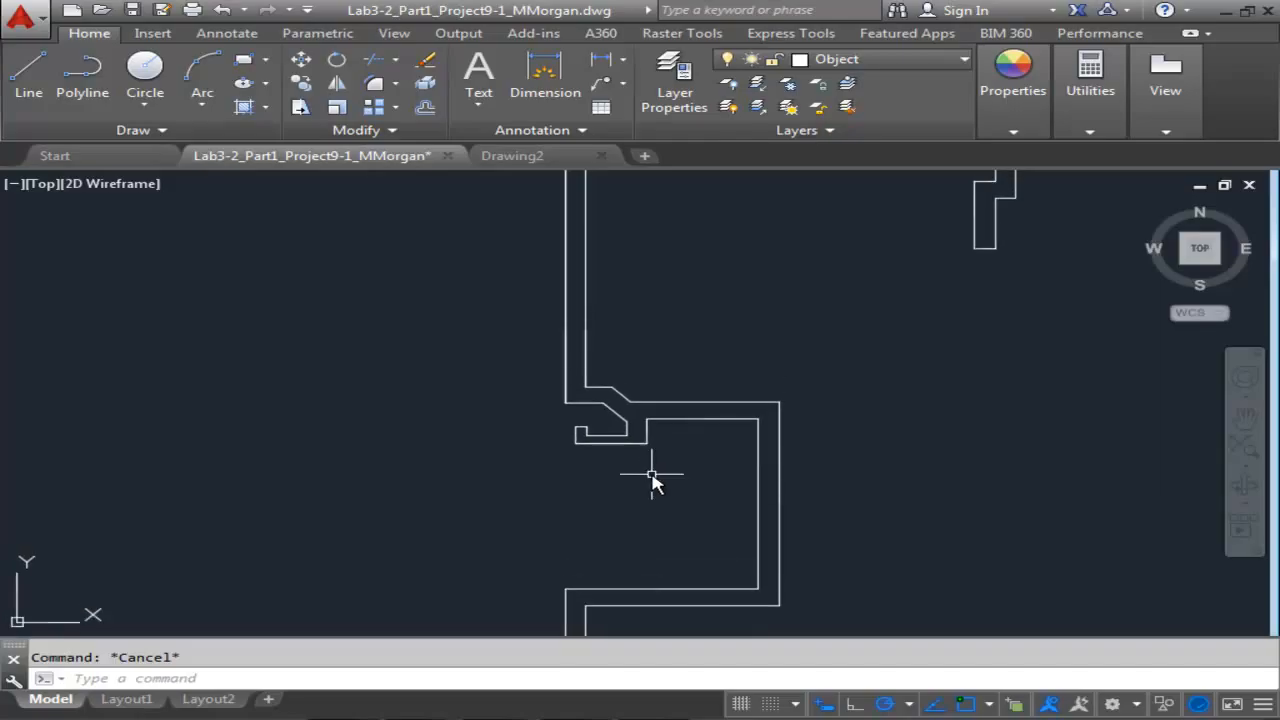
scroll(652, 474, down, 2)
scroll(652, 474, up, 2)
click(478, 362)
click(690, 467)
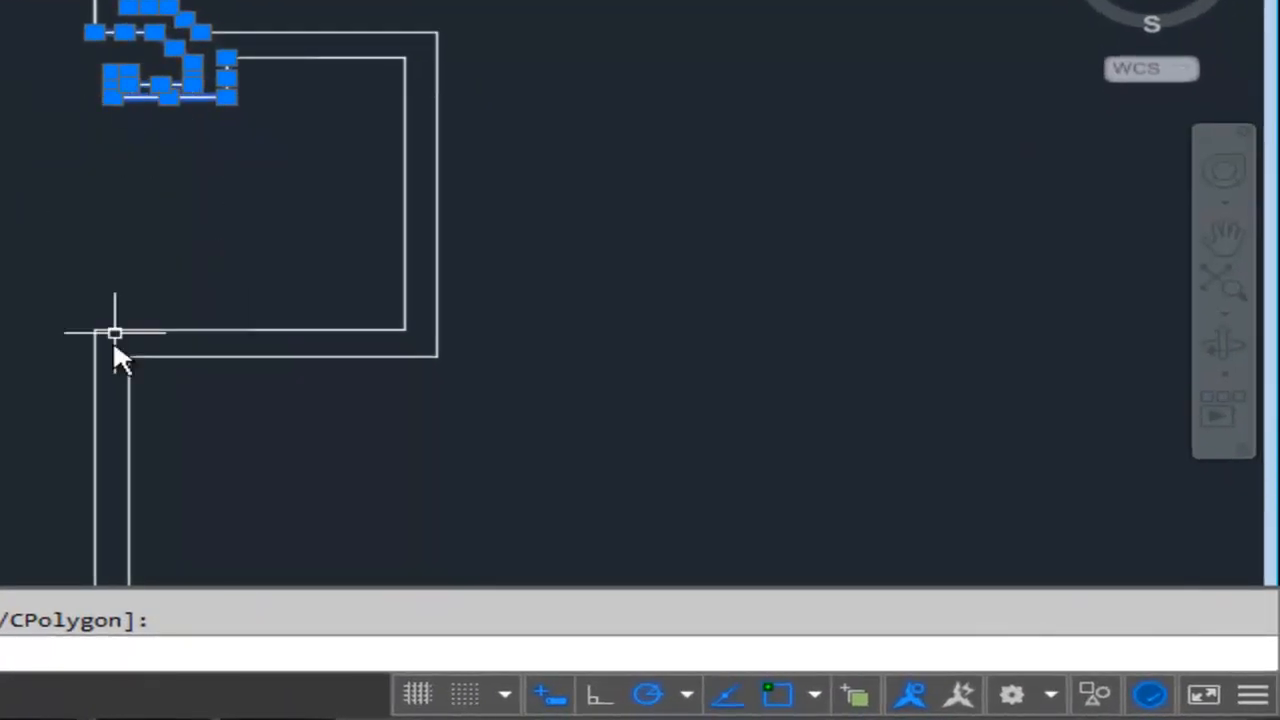
text(mi)
key(Return)
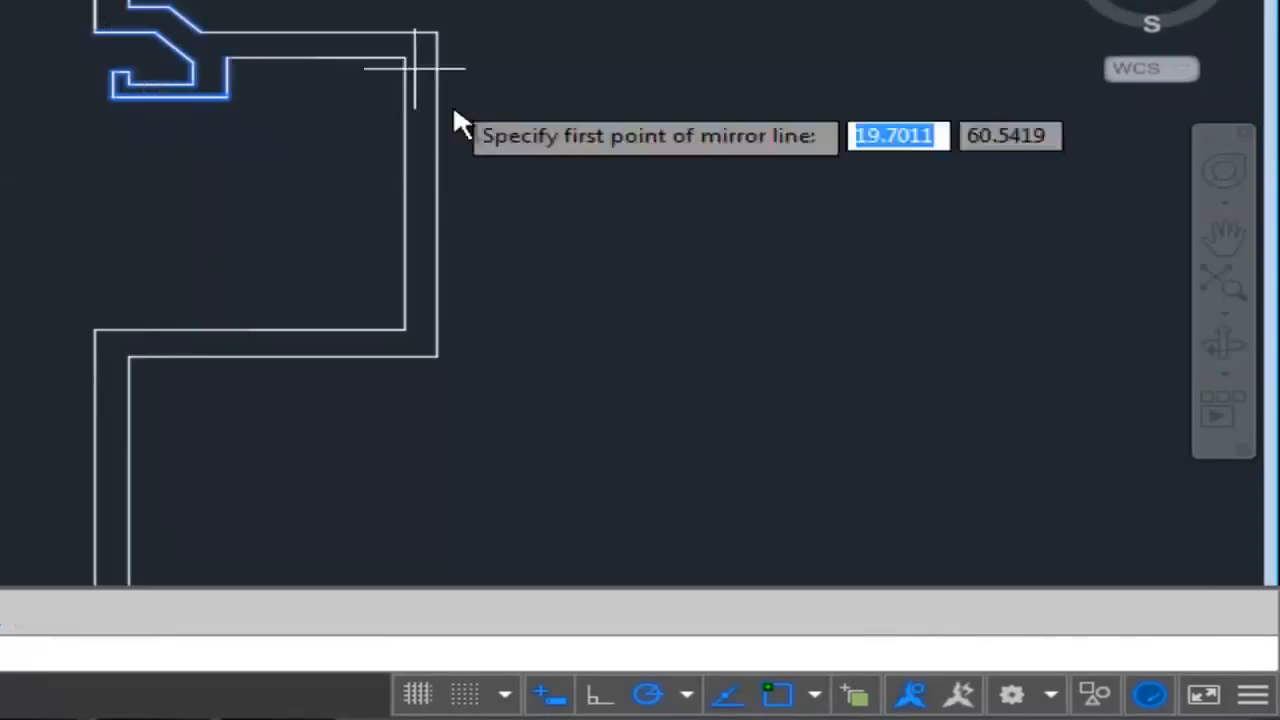
click(405, 193)
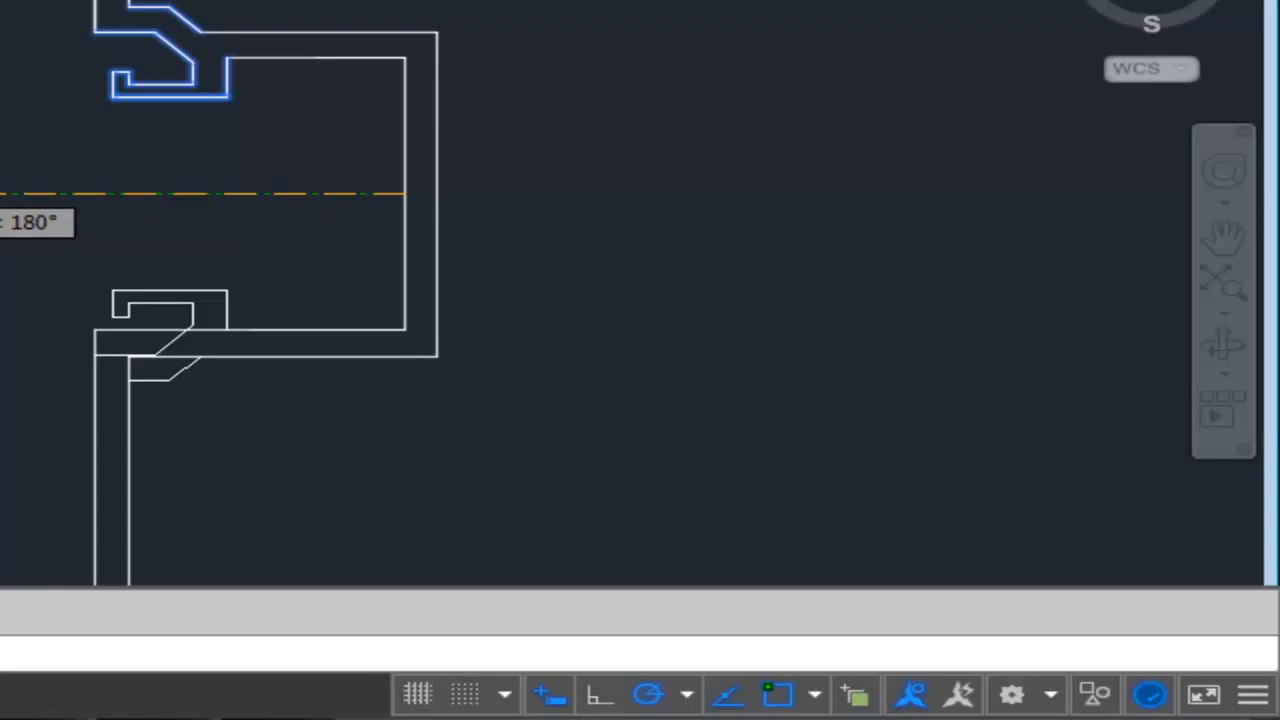
click(554, 301)
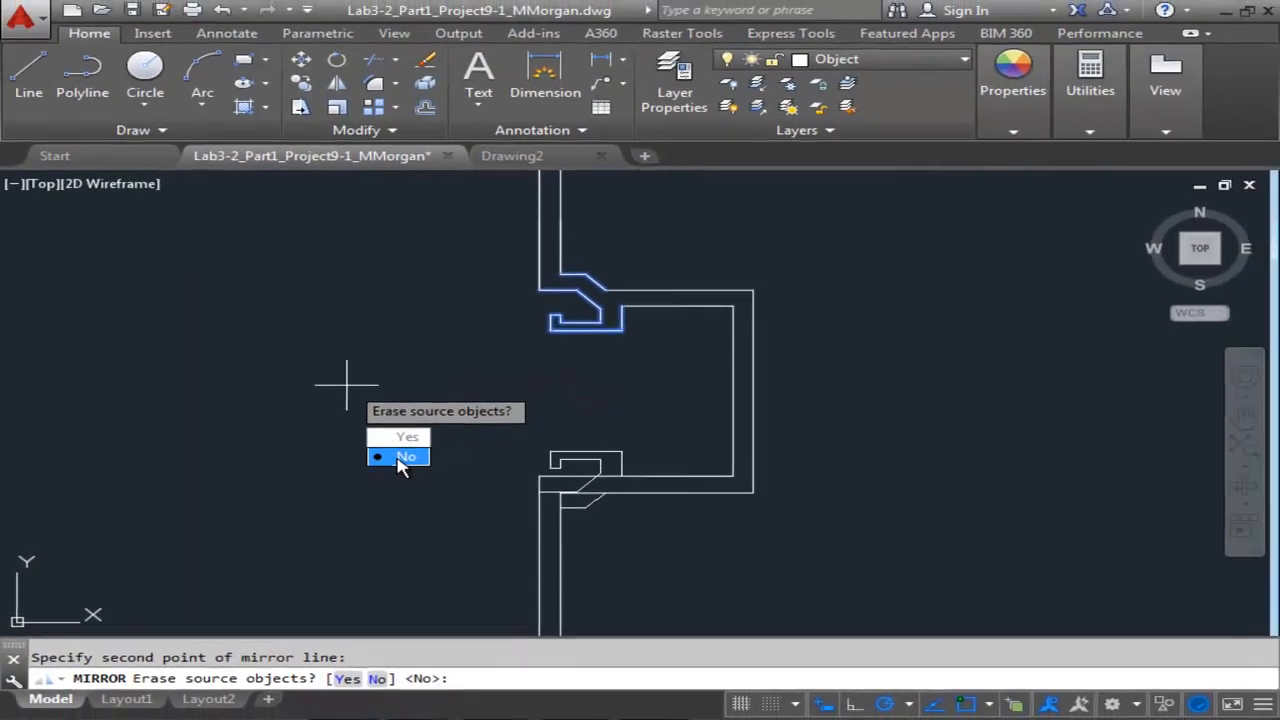
click(645, 417)
- Trim the overlapping wall lines where the mirrored clip meets the notch's lower corner
mouse_move(670, 503)
middle_down()
mouse_move(577, 405)
mouse_move(535, 425)
mouse_move(629, 479)
middle_up()
scroll(577, 405, up, 4)
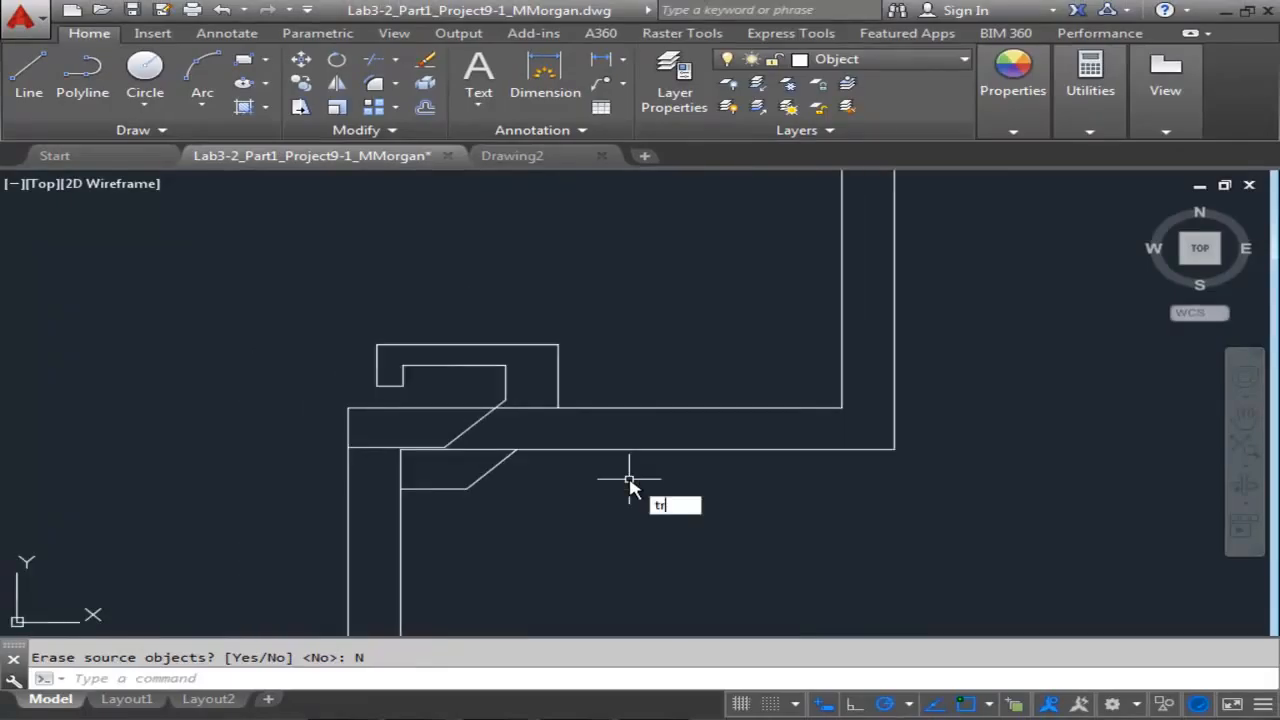
key(Return)
key(Return)
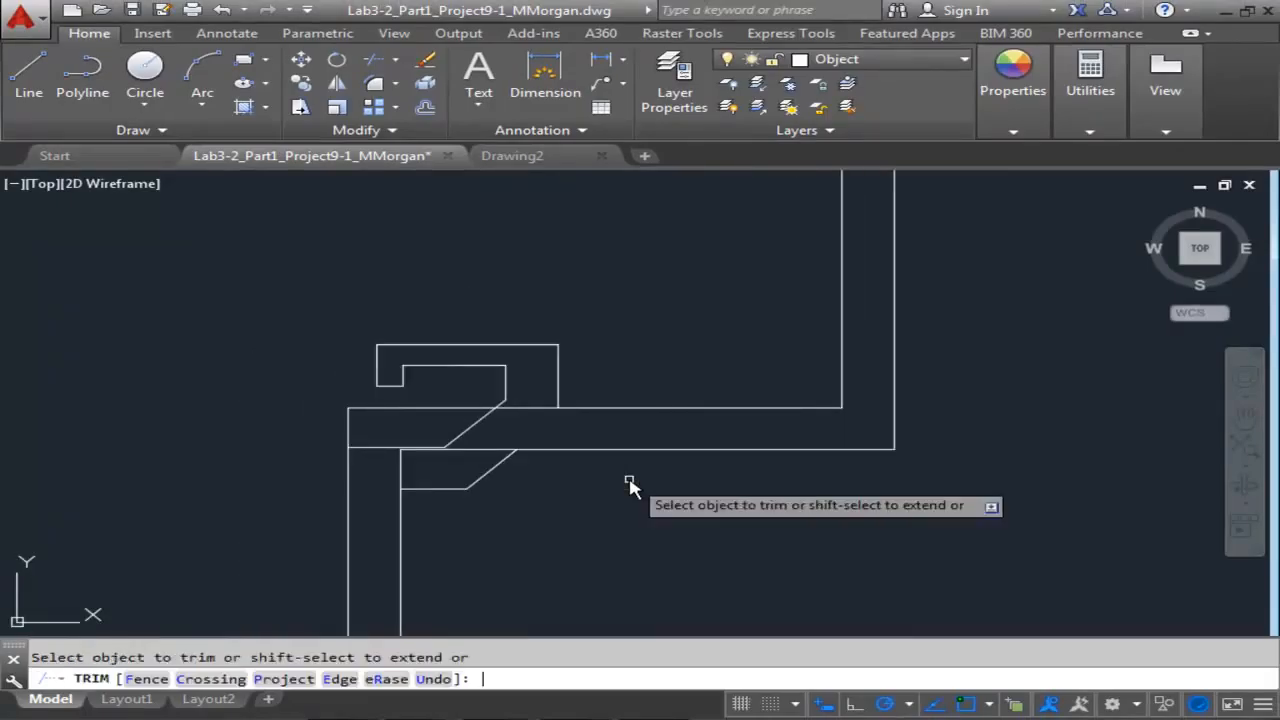
scroll(502, 451, up, 2)
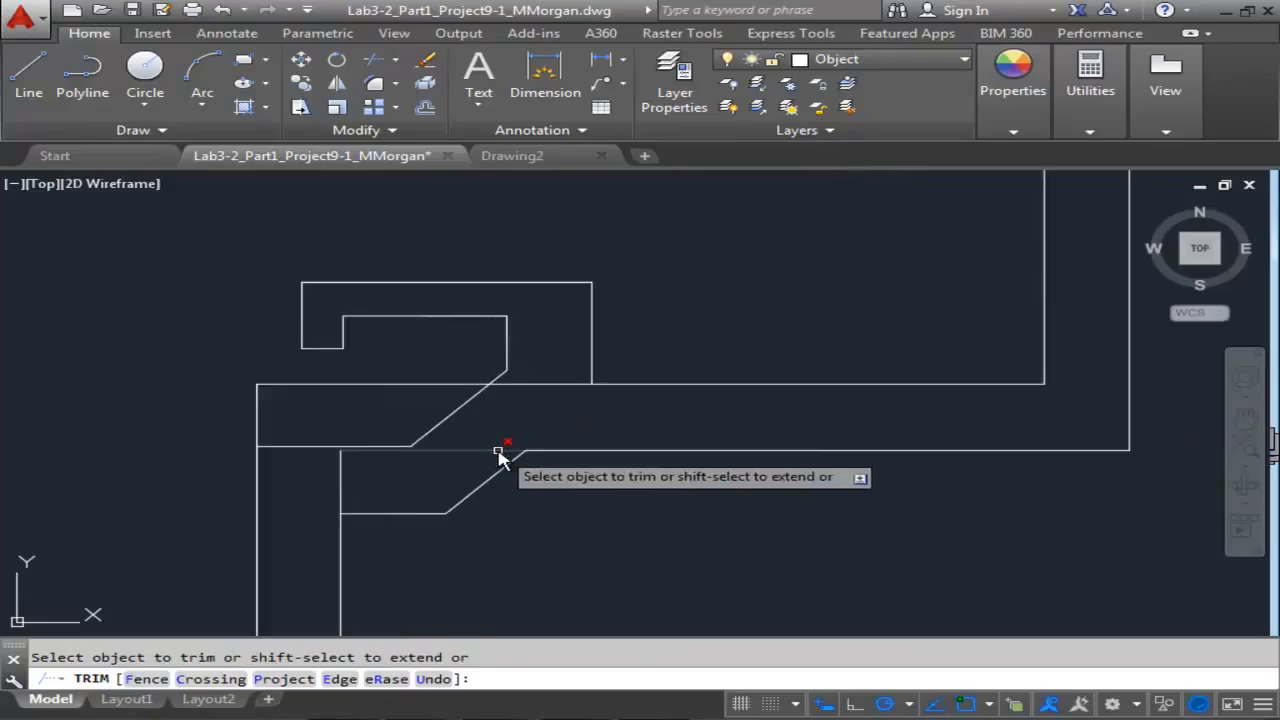
middle_drag(400, 471, 423, 486)
click(363, 495)
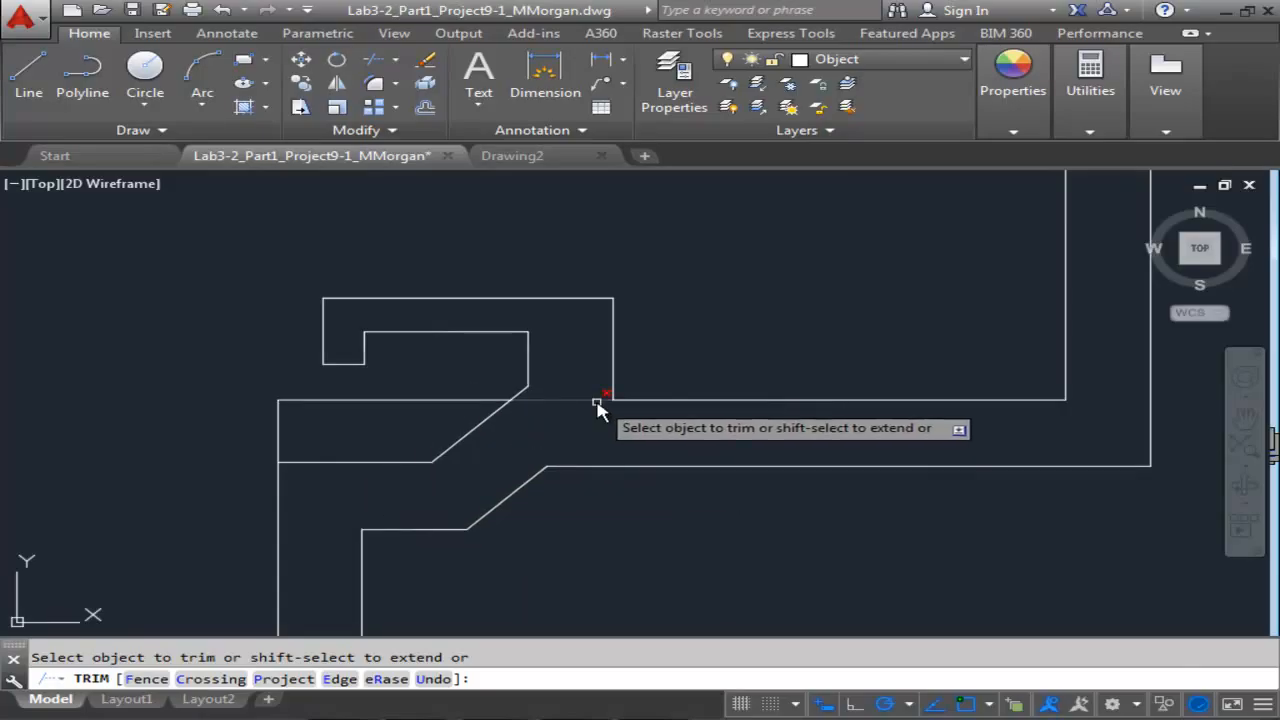
click(279, 432)
key(Escape)
- Erase the leftover horizontal line crossing the mirrored clip
click(352, 401)
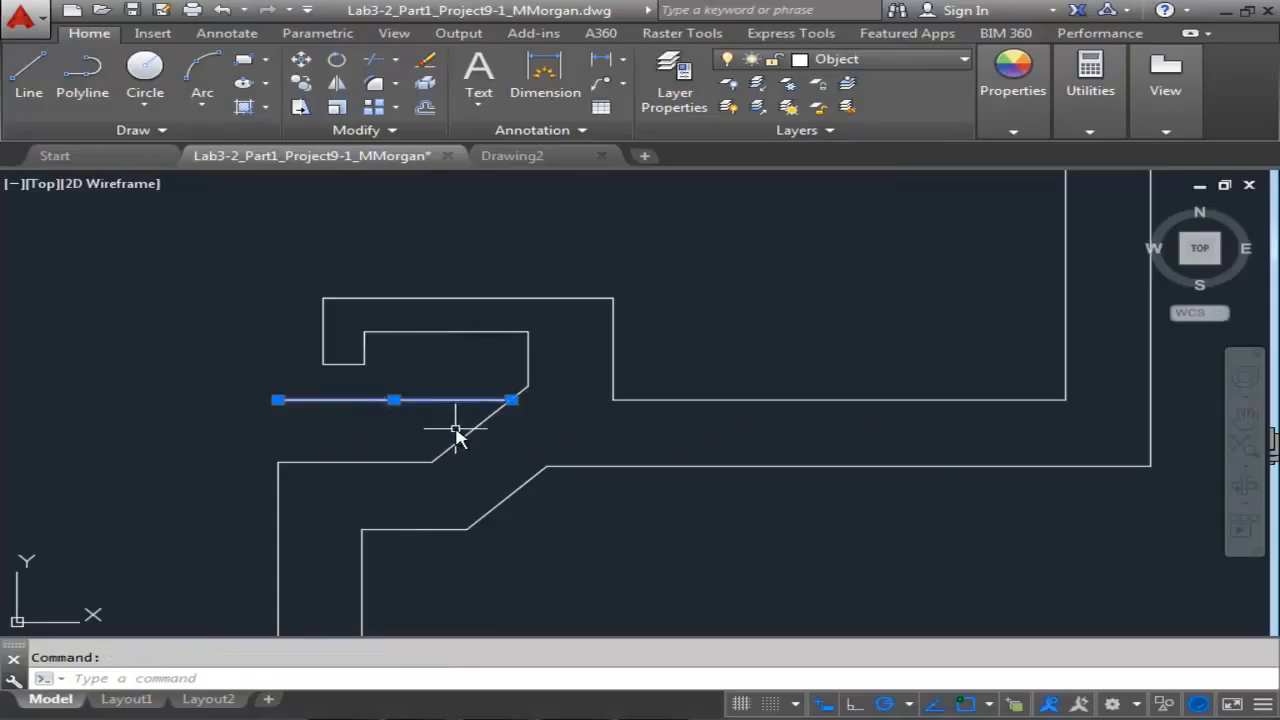
key(Delete)
scroll(460, 434, down, 2)
scroll(466, 417, down, 2)
mouse_move(494, 470)
middle_down()
mouse_move(466, 417)
mouse_move(486, 431)
mouse_move(479, 400)
middle_up()
scroll(486, 433, down, 2)
scroll(486, 433, up, 2)
scroll(480, 406, down, 4)
middle_drag(547, 443, 550, 428)
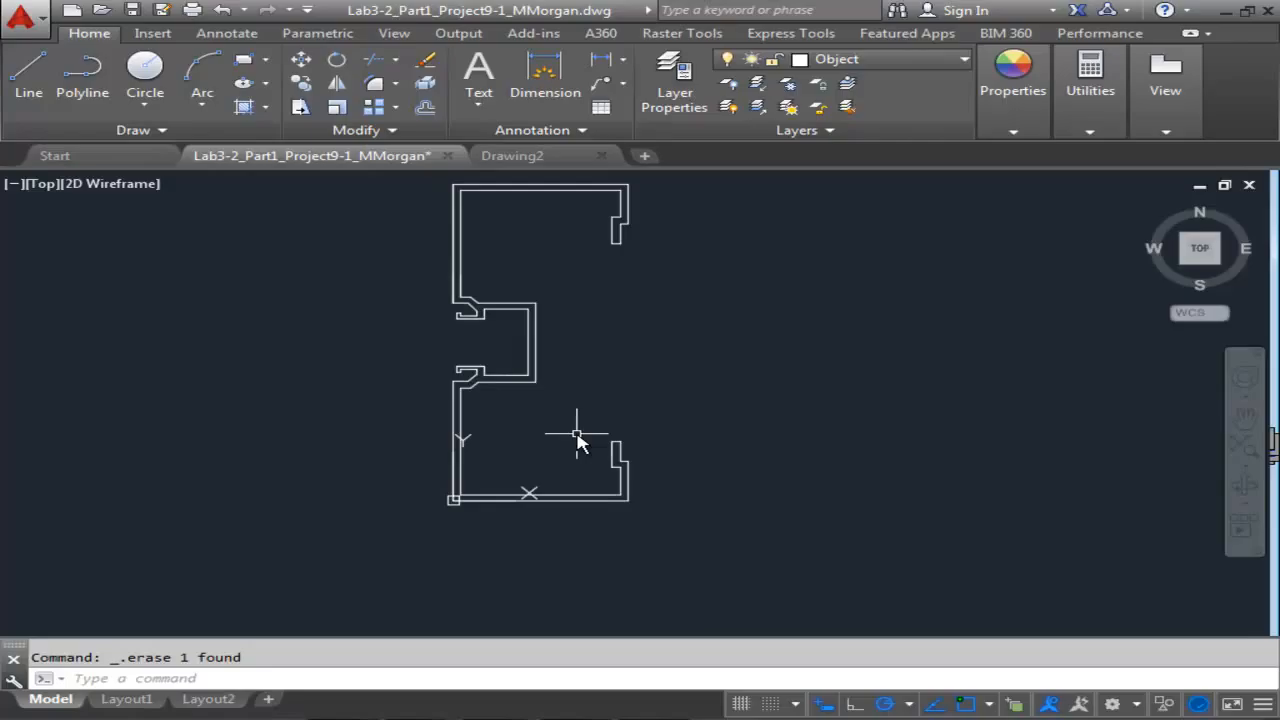
- Start a multiple polyline edit on the whole profile and convert its lines to polylines
text(pedit)
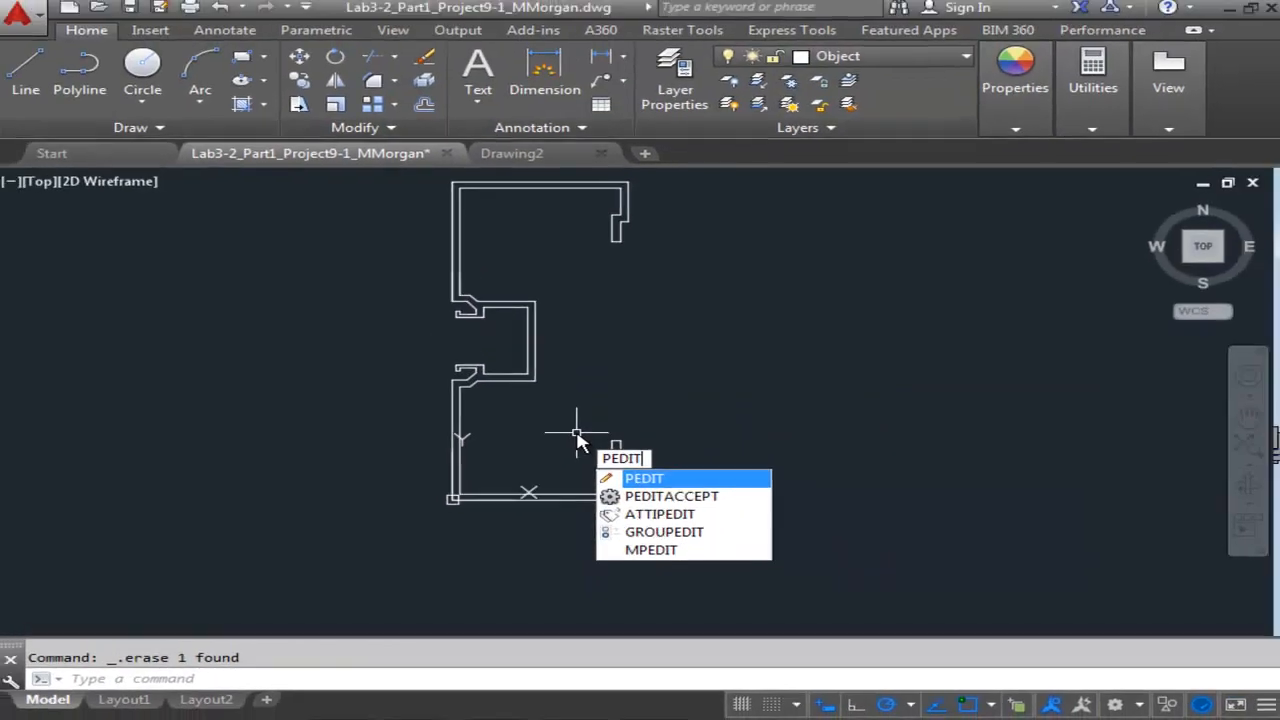
key(Return)
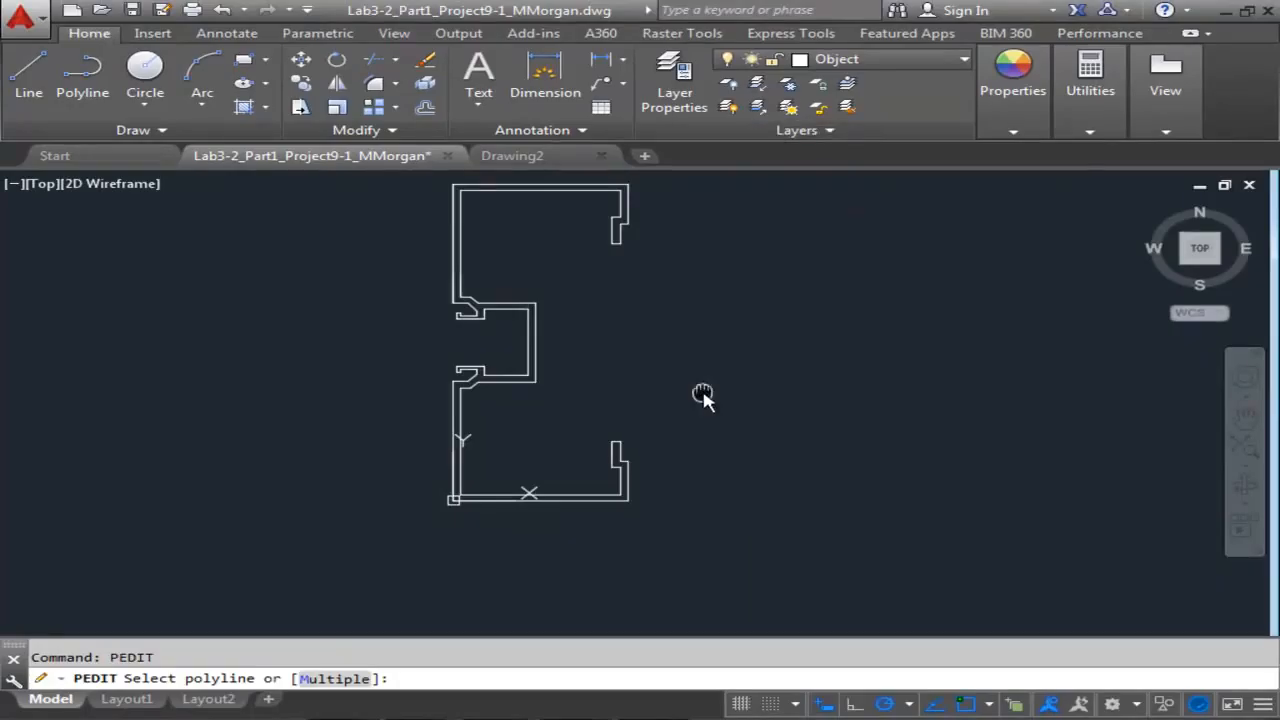
middle_drag(703, 393, 698, 424)
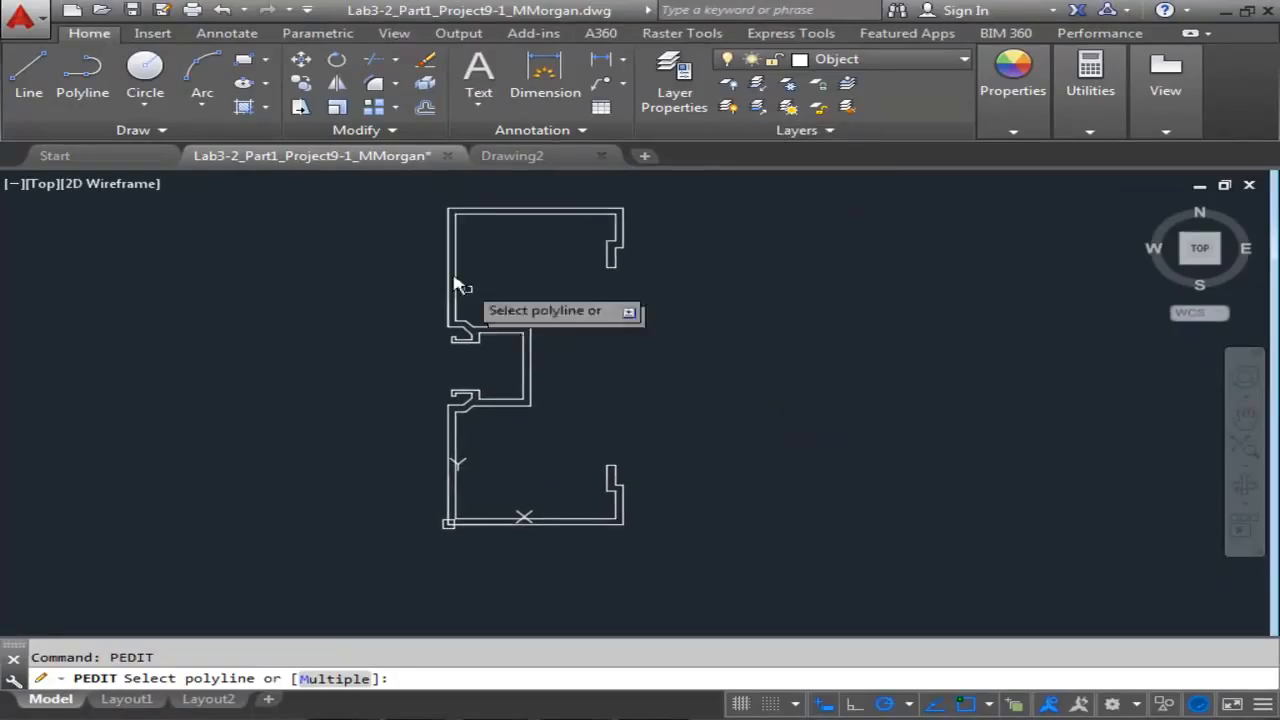
click(402, 196)
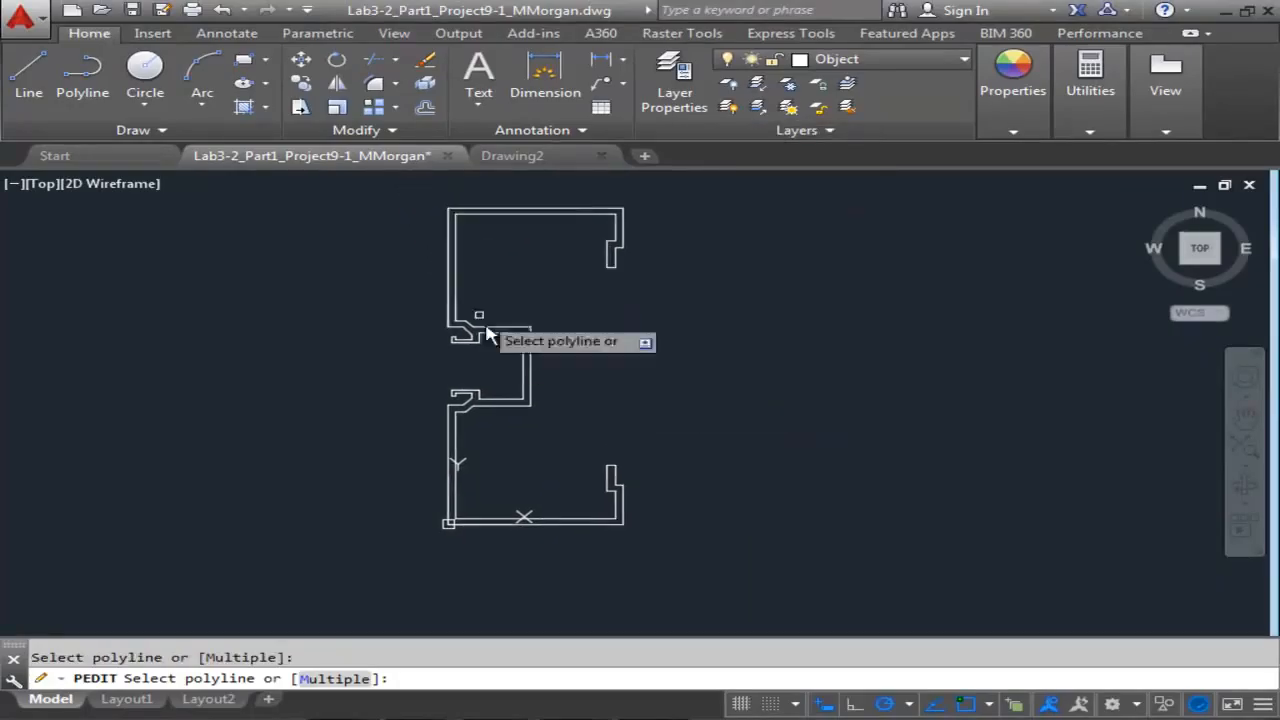
click(330, 679)
click(402, 195)
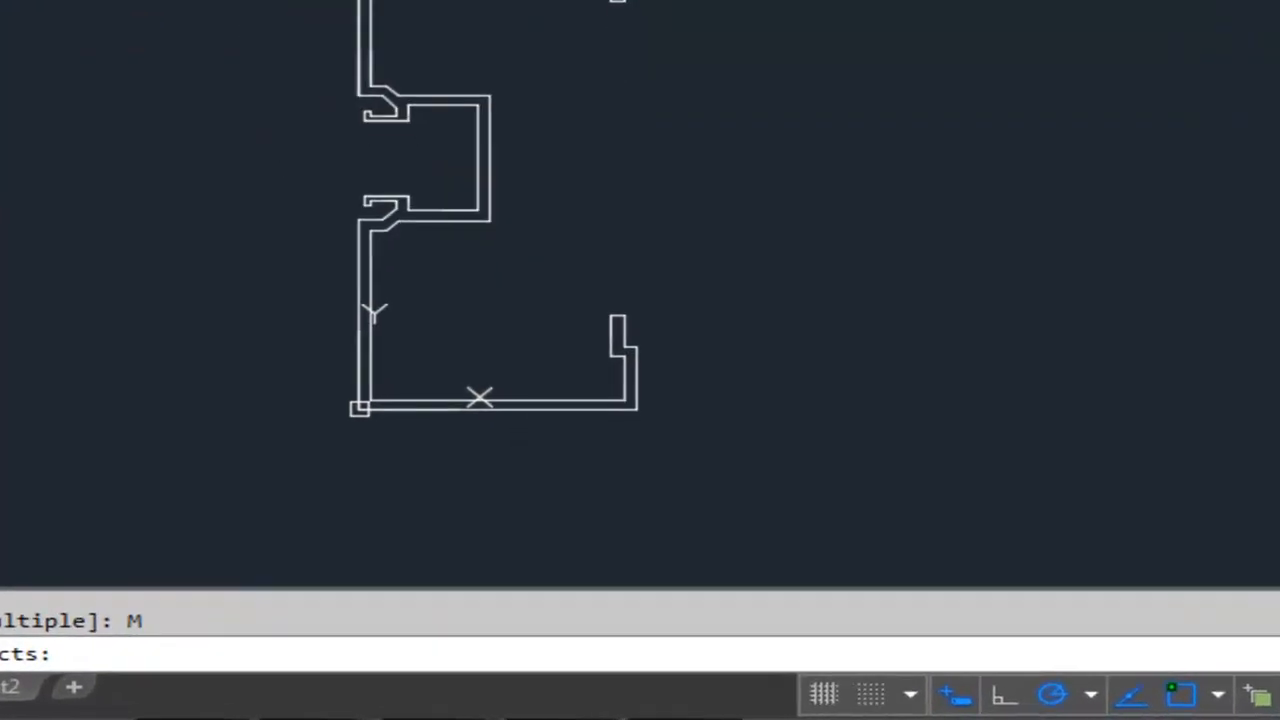
click(800, 482)
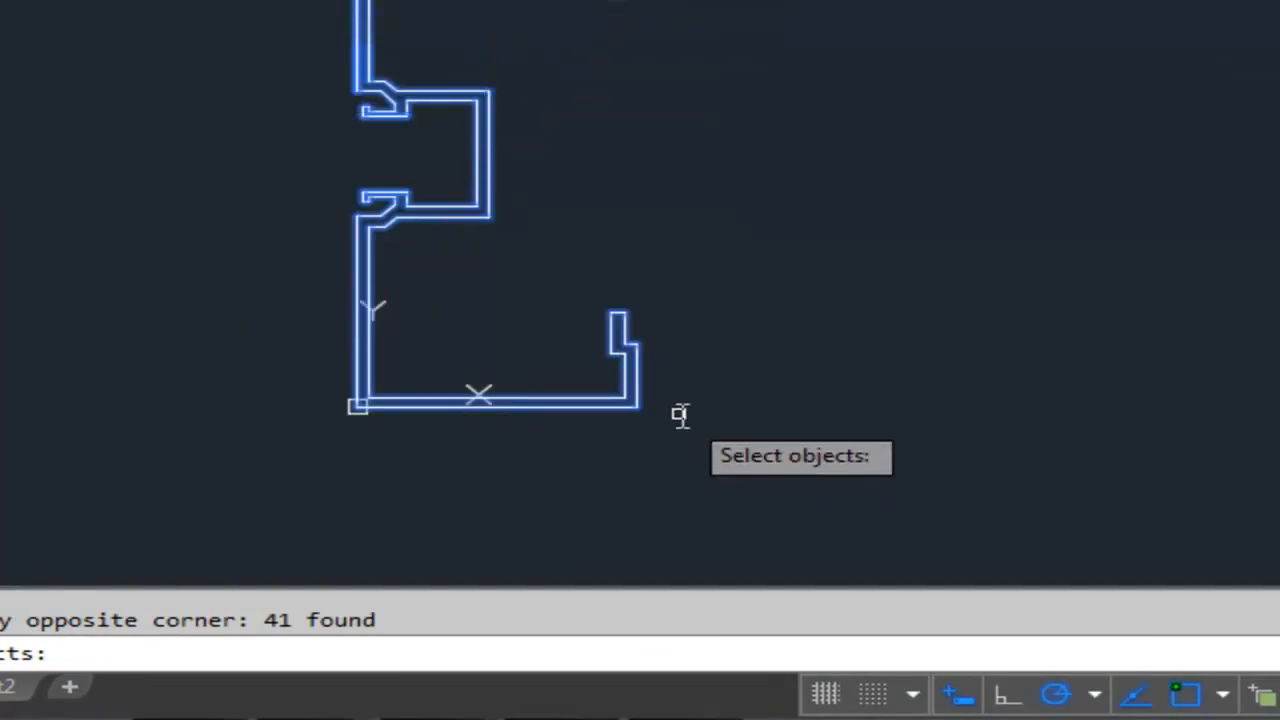
key(Return)
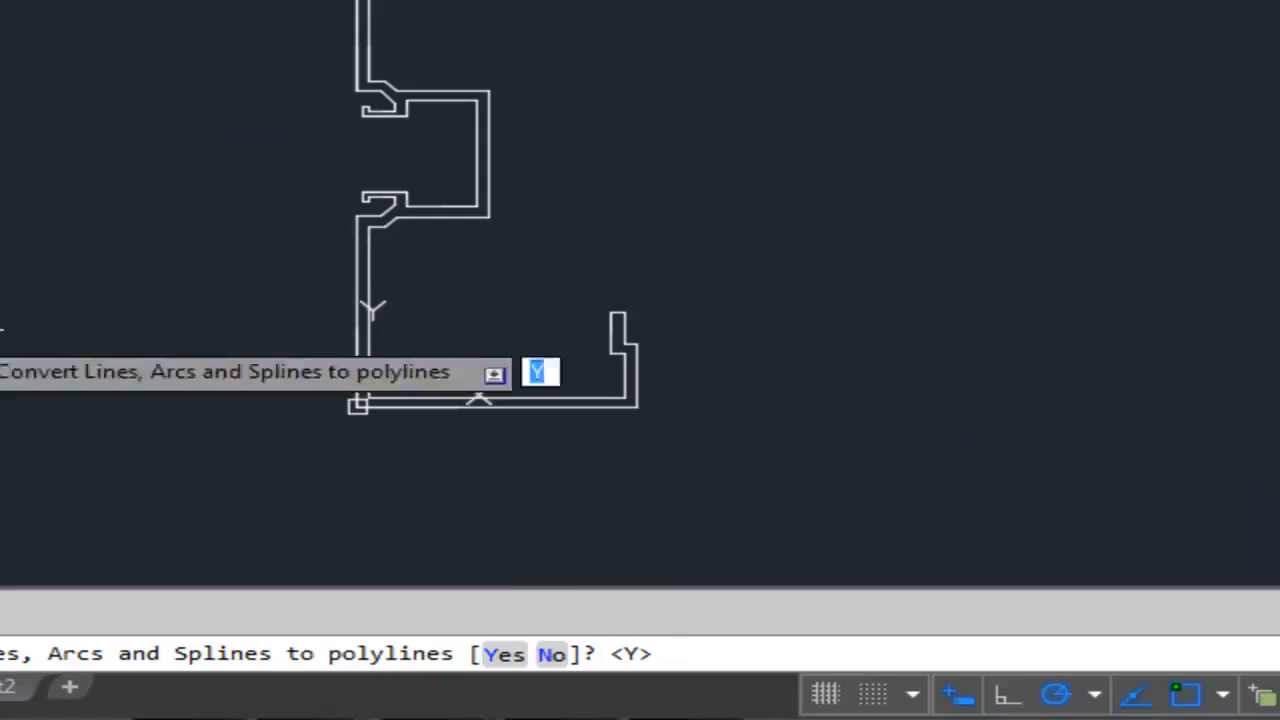
click(508, 655)
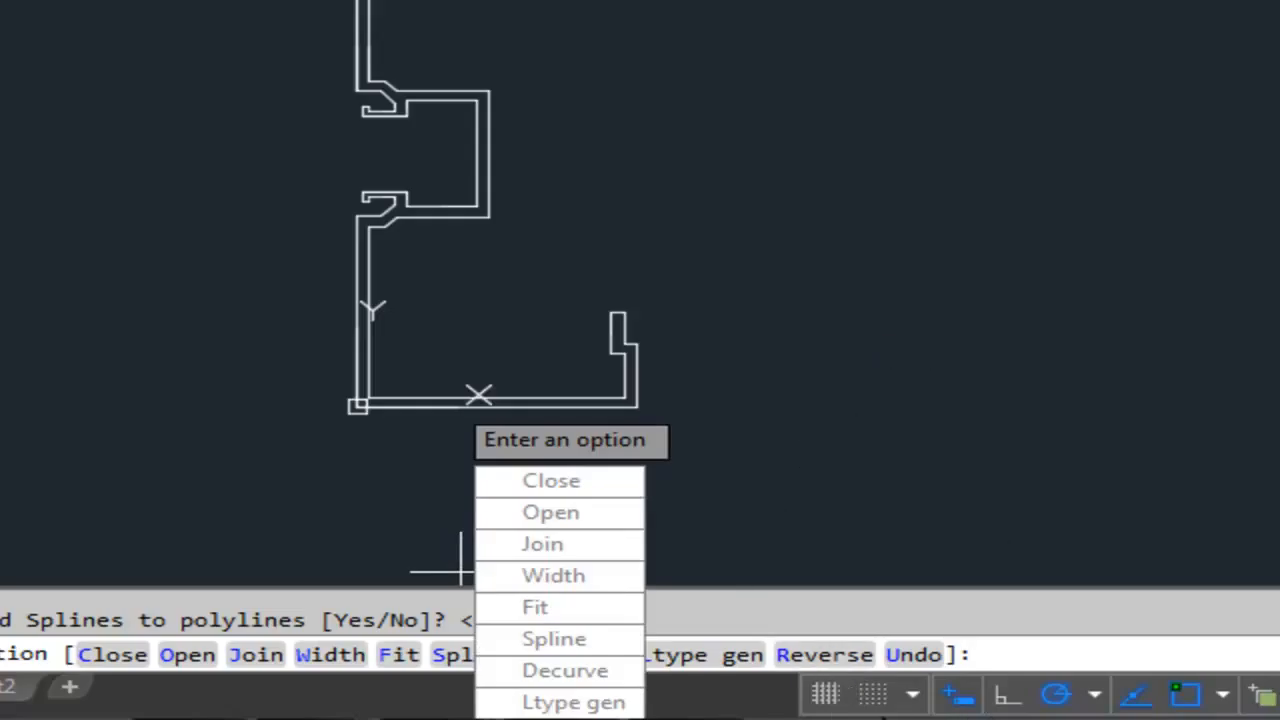
- Try closing all the converted polylines and undo it
click(588, 490)
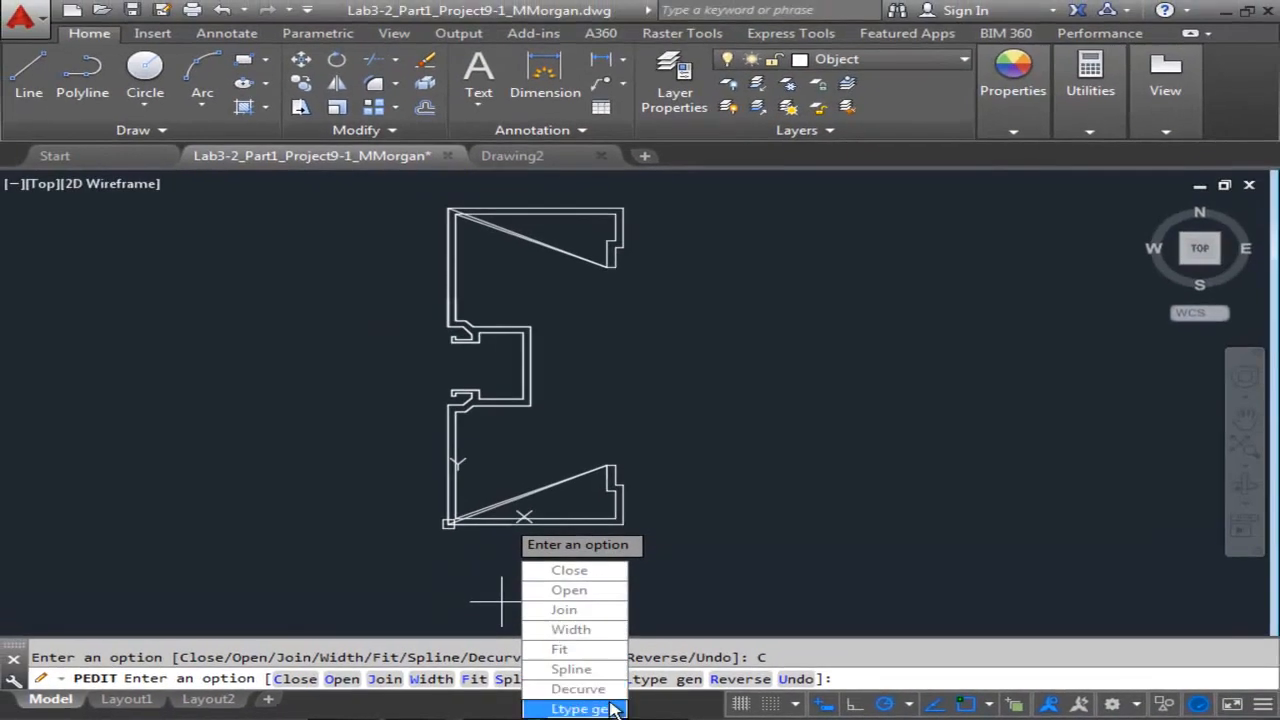
click(796, 679)
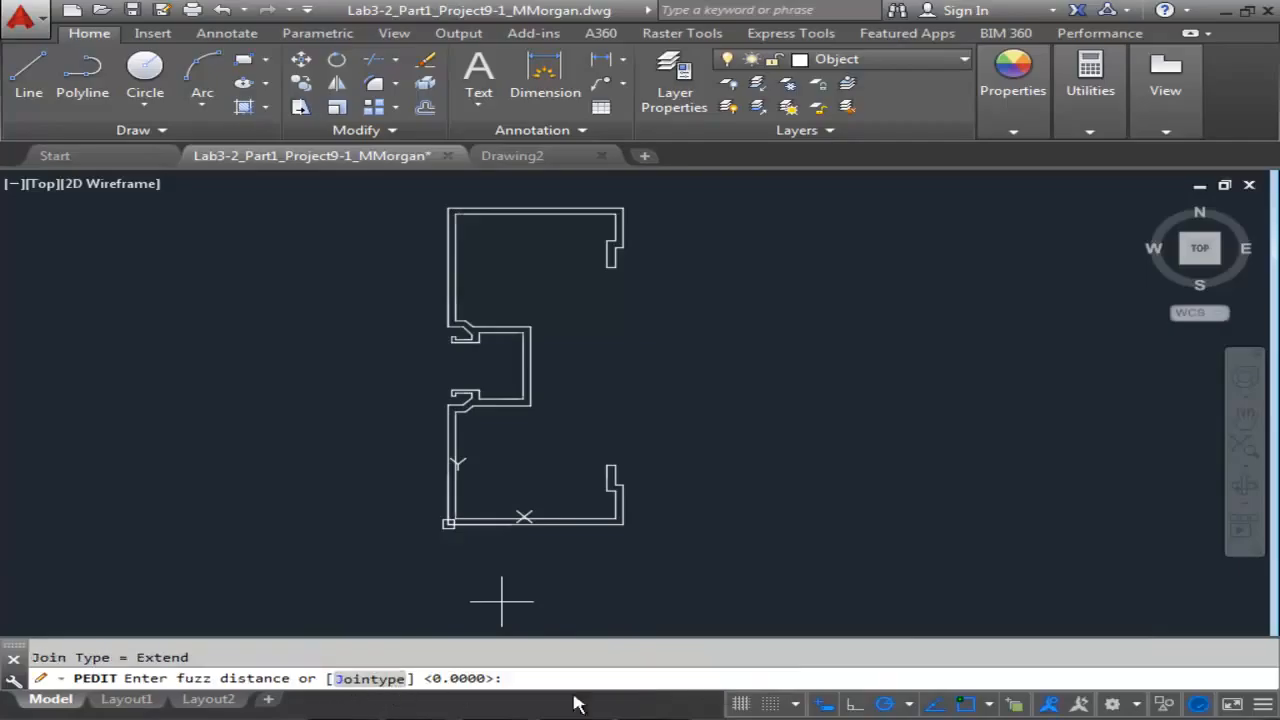
- Join the profile's polylines using the Both join type and a fuzz distance of 0, and end the command
click(369, 678)
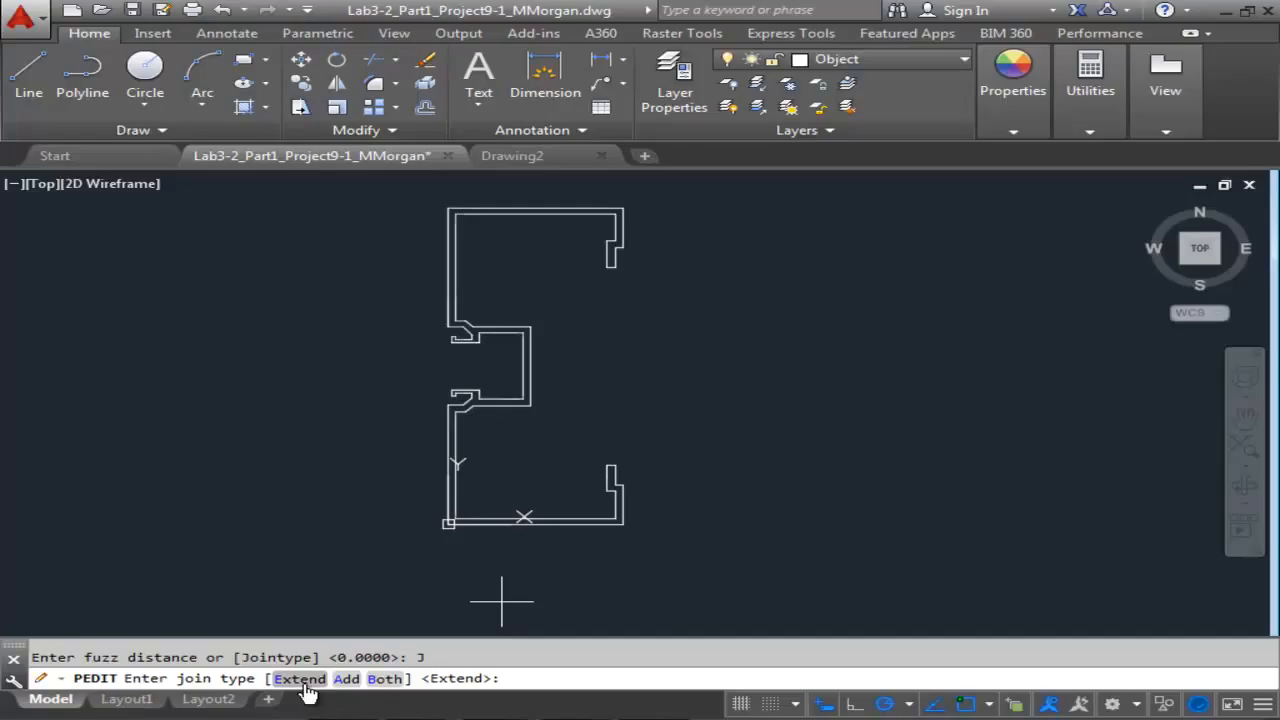
click(385, 680)
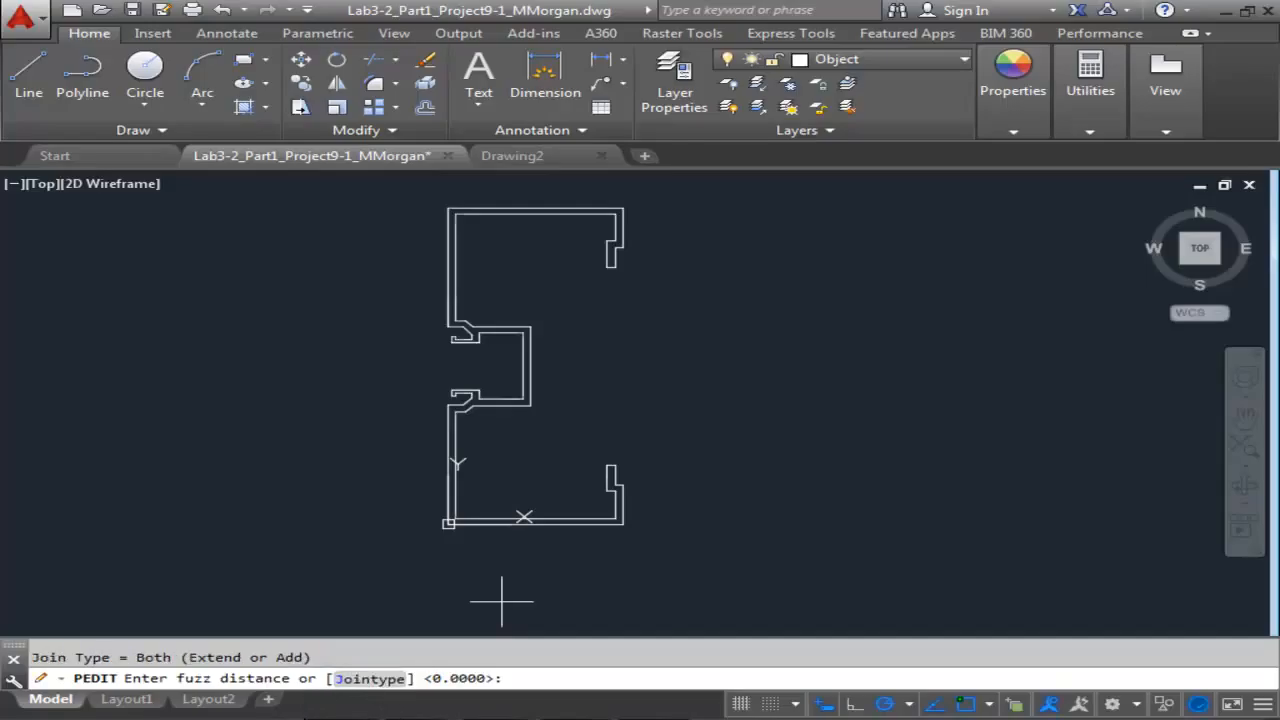
key(Return)
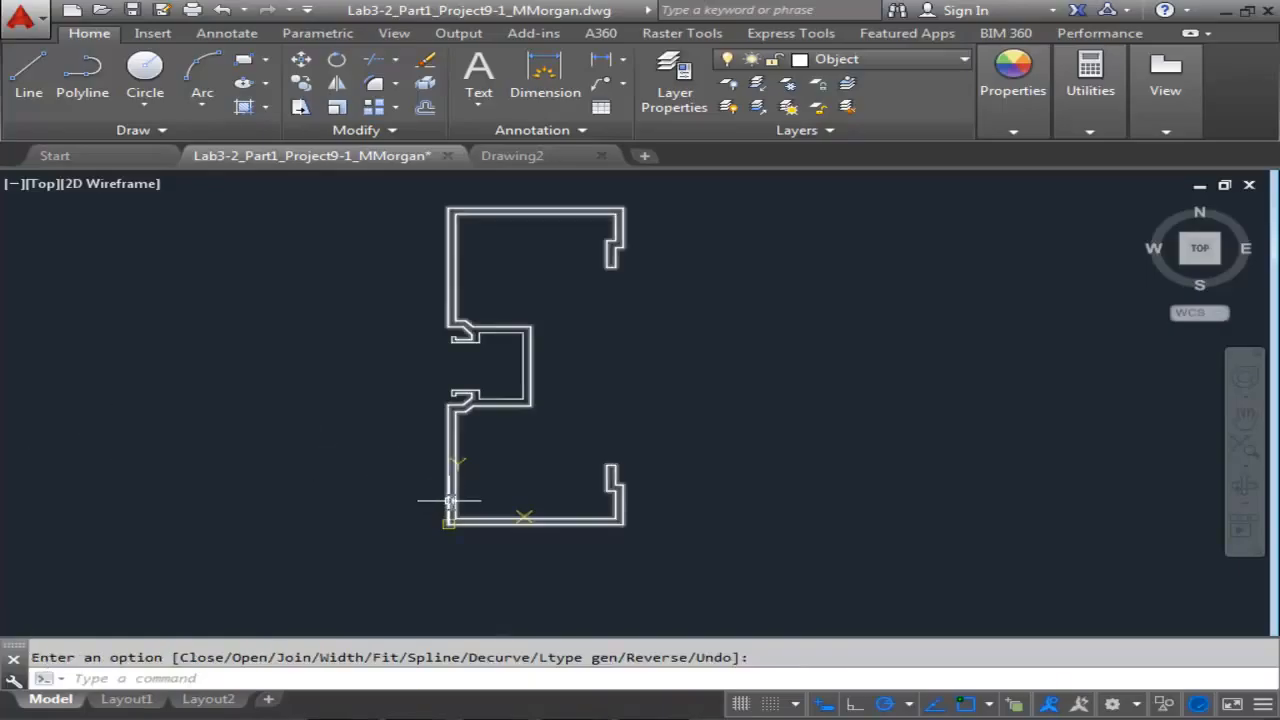
scroll(580, 457, up, 2)
key(Escape)
scroll(534, 466, down, 2)
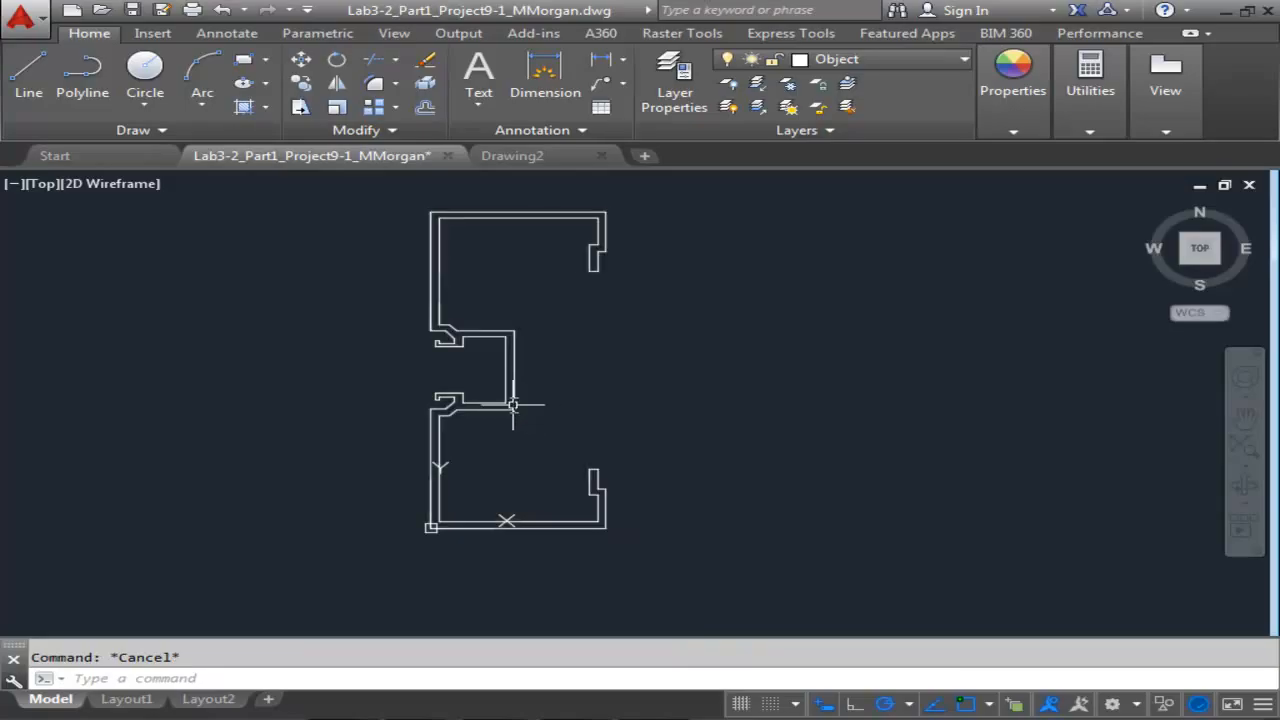
scroll(575, 403, down, 2)
scroll(558, 401, up, 2)
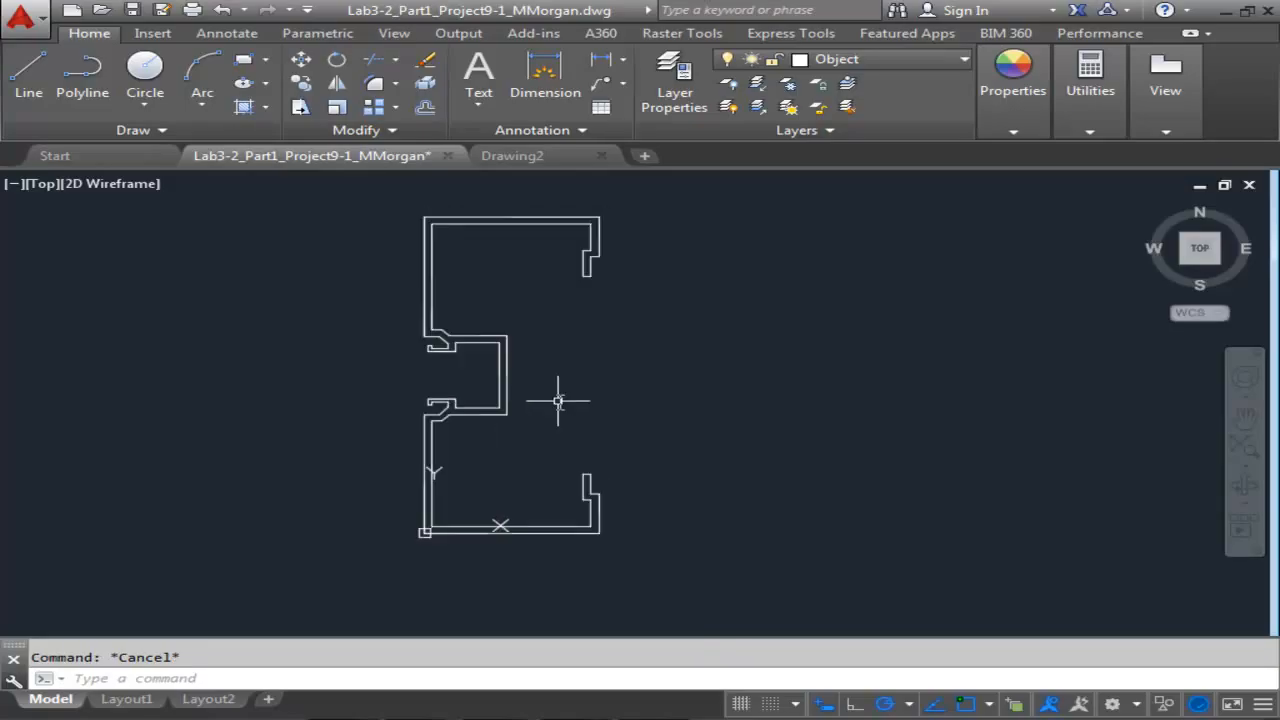